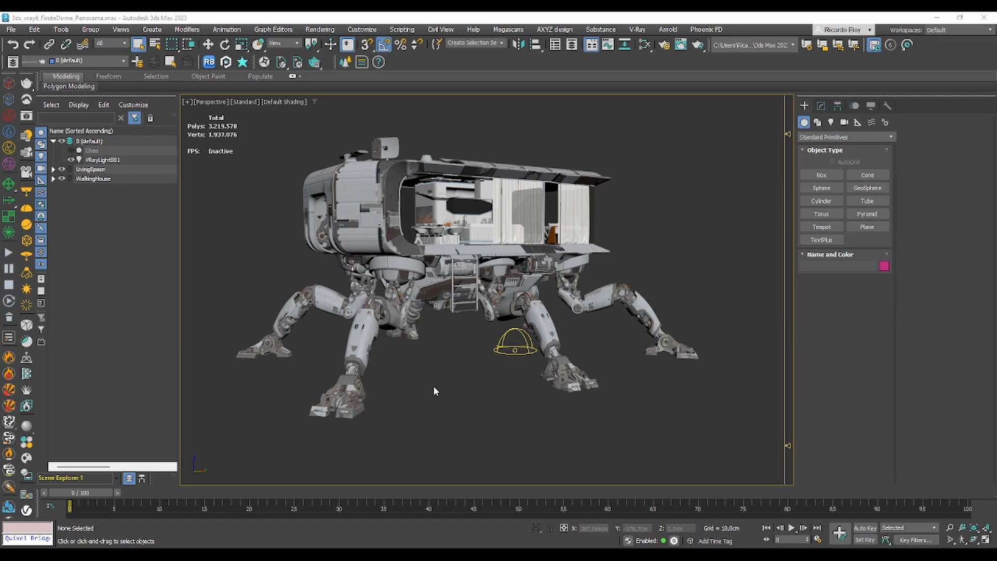
Assign the quarry_03_8k.hdr VRayBitmap as the texture map of the V-Ray dome light.
click(513, 352)
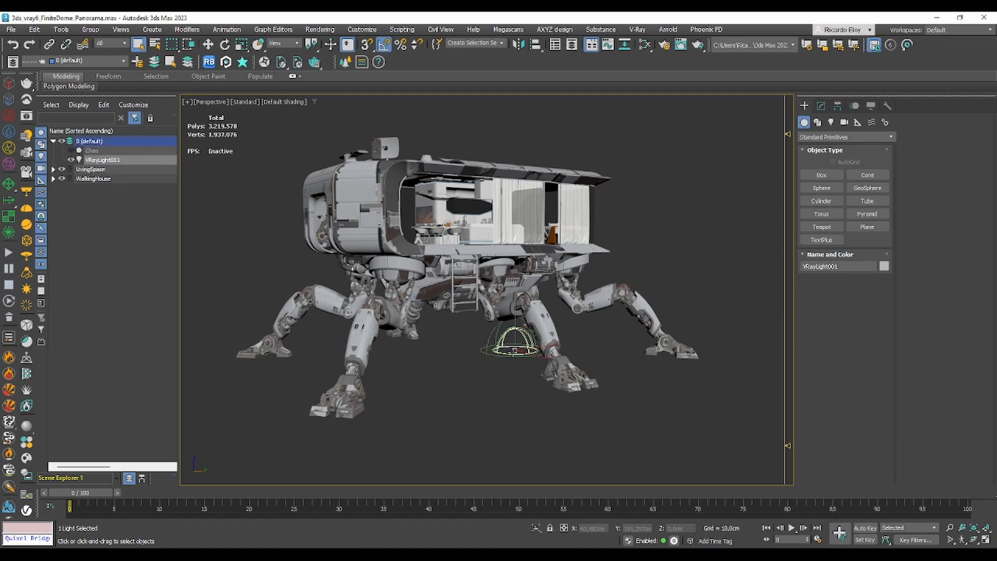
click(821, 105)
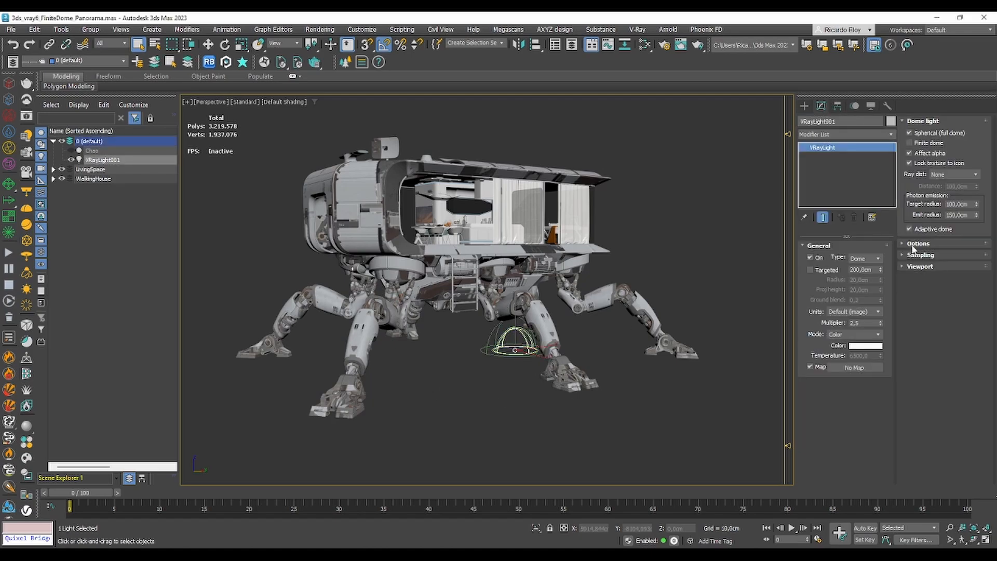
click(644, 45)
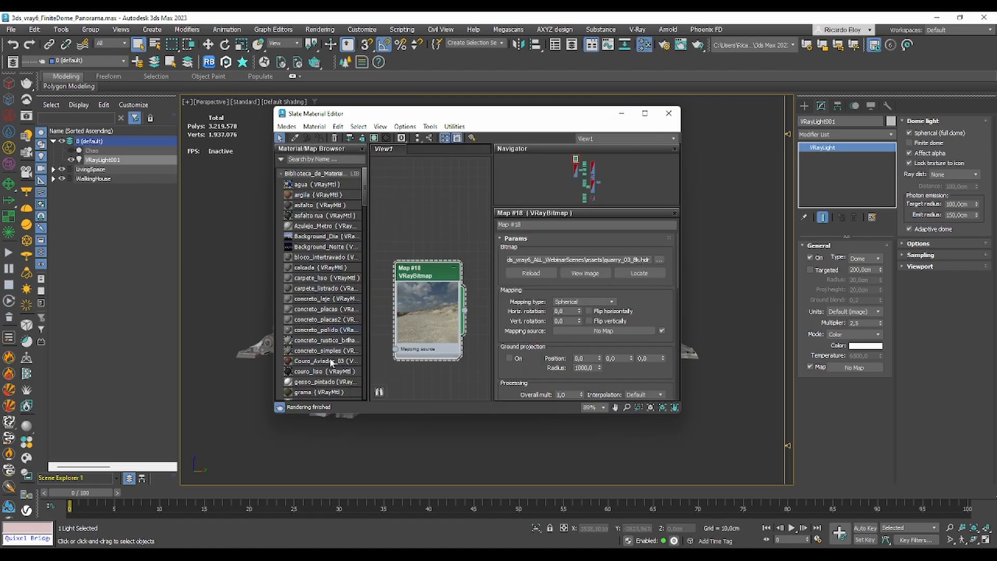
drag(464, 310, 844, 368)
click(484, 312)
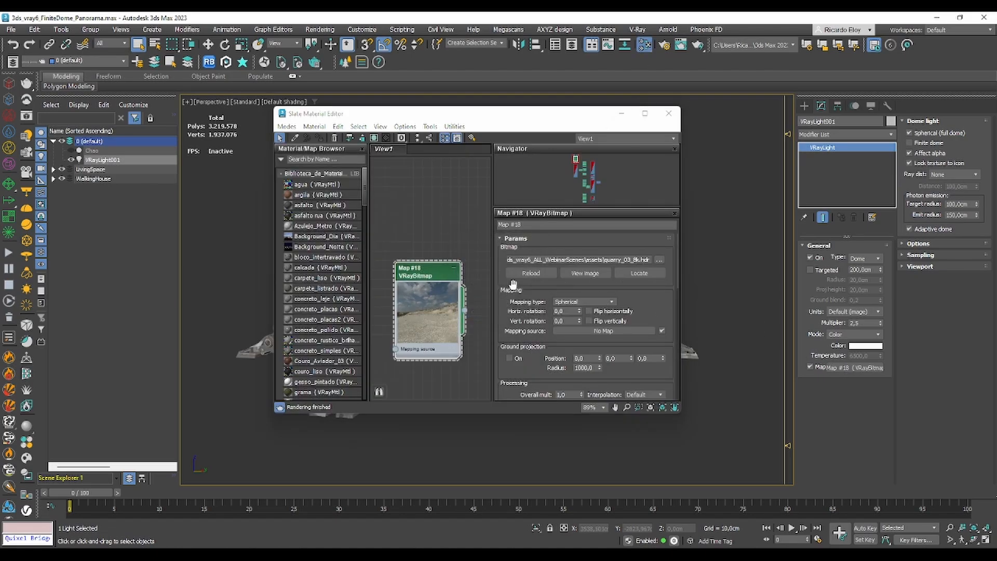
click(644, 44)
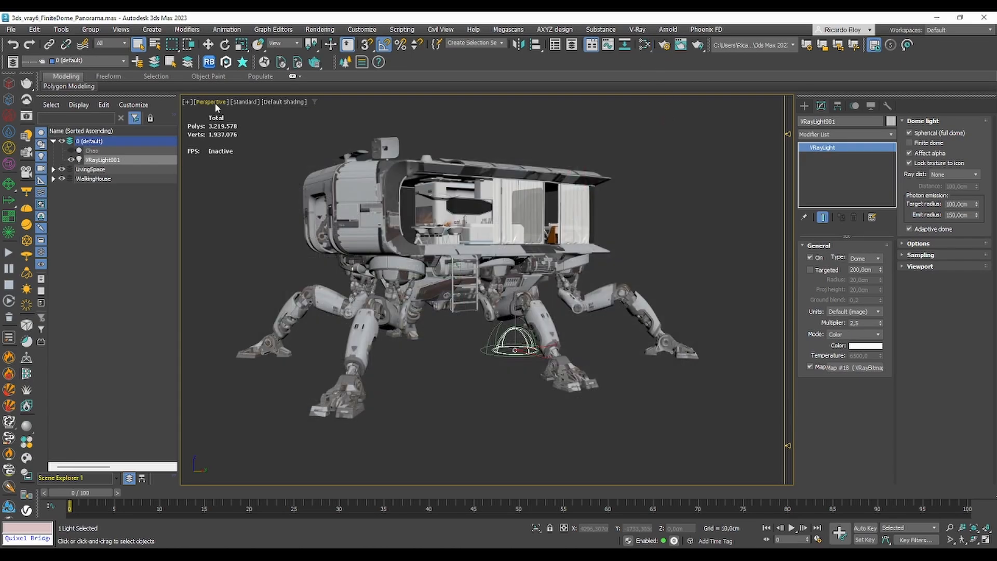
Start interactive V-Ray rendering in the perspective viewport.
click(242, 102)
click(275, 127)
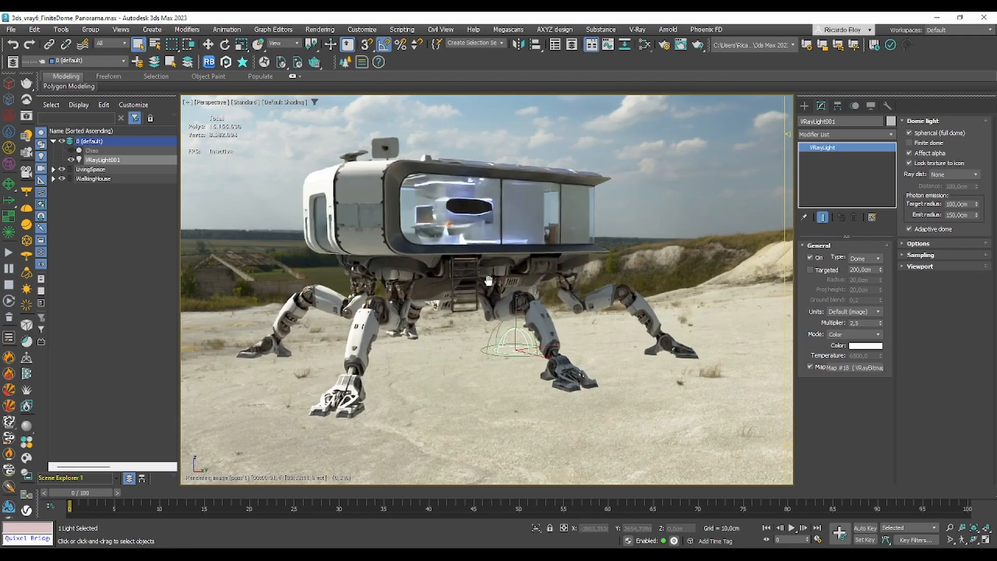
Examine from several angles and distances how the walking house sits against the HDRI ground and background.
alt+middle_drag(486, 283, 513, 218)
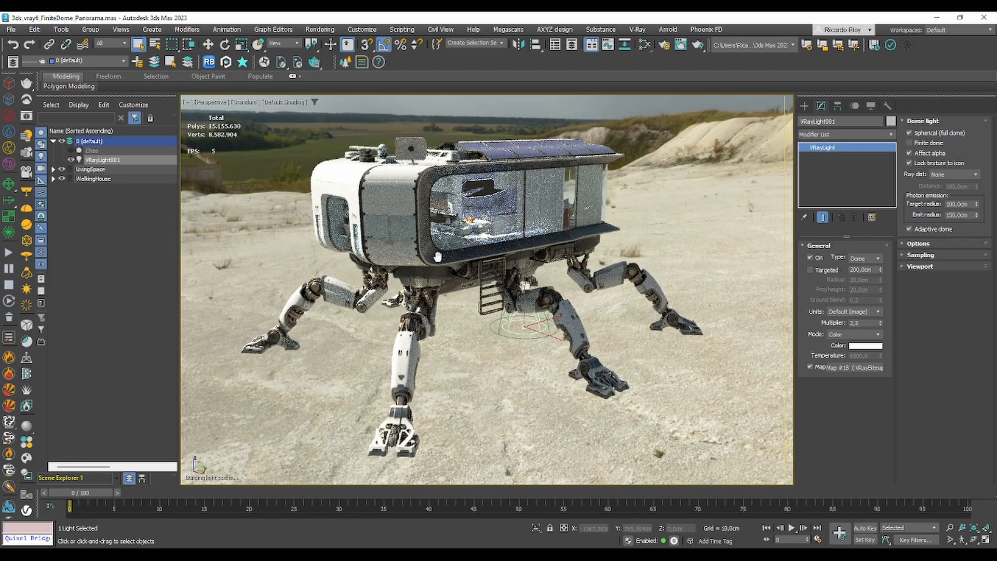
alt+middle_drag(541, 284, 562, 298)
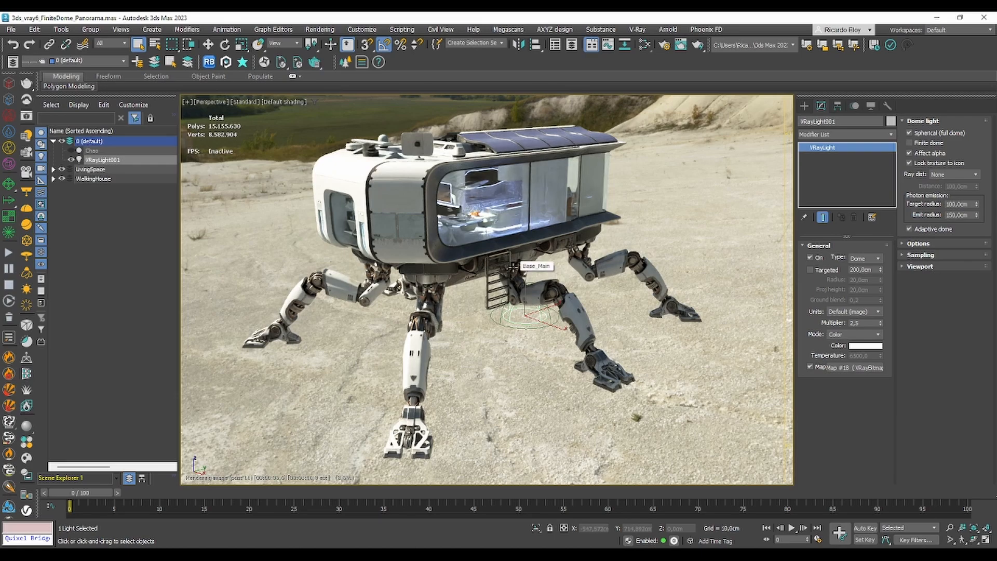
mouse_move(495, 269)
alt+middle_down()
mouse_move(487, 262)
mouse_move(492, 250)
mouse_move(486, 285)
alt+middle_up()
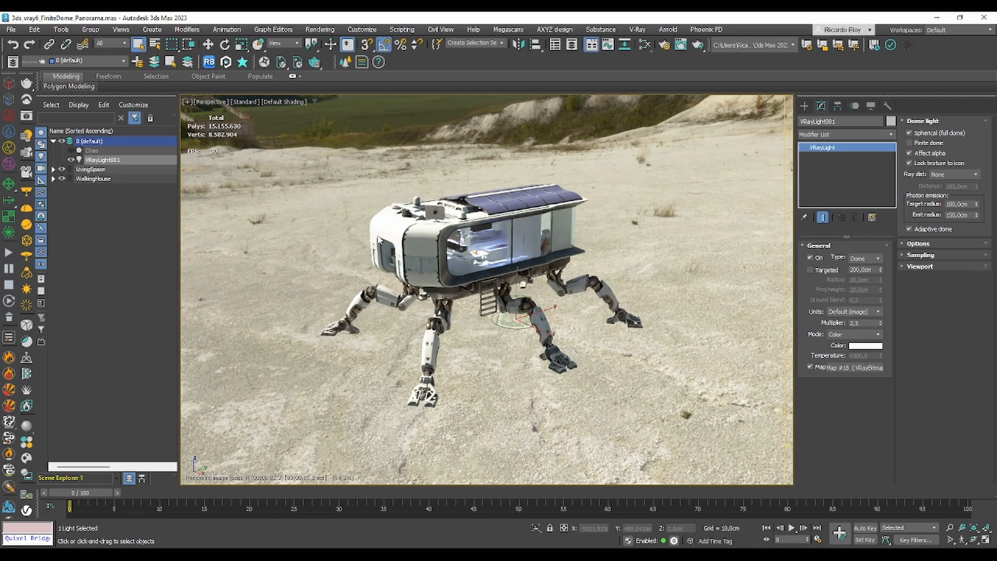
alt+middle_drag(555, 247, 475, 245)
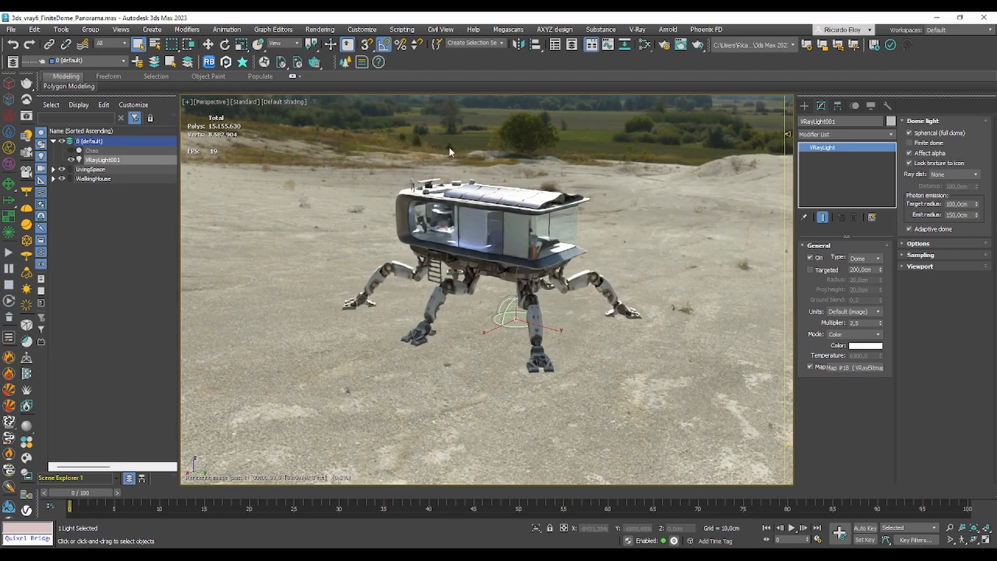
scroll(458, 294, down, 4)
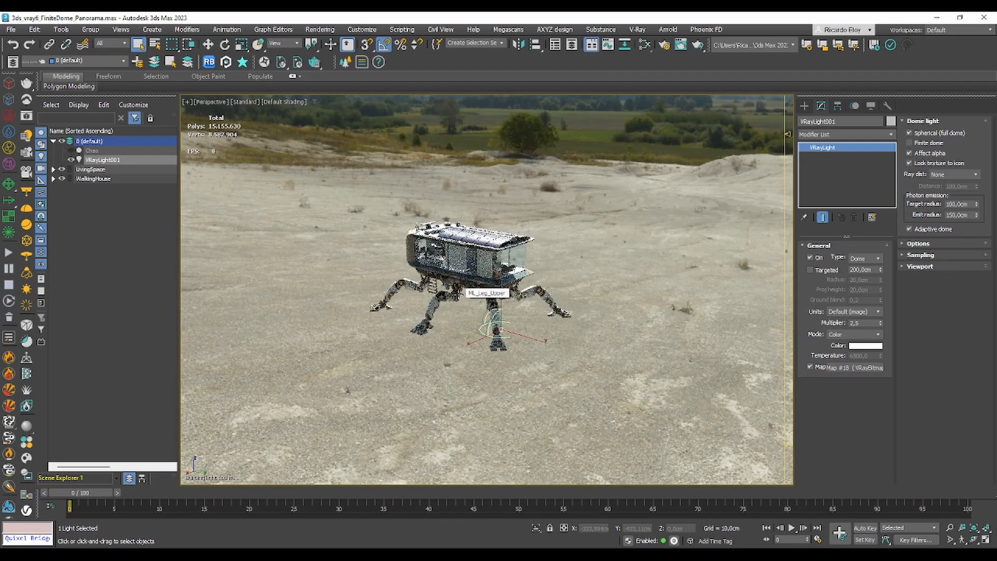
scroll(458, 294, up, 5)
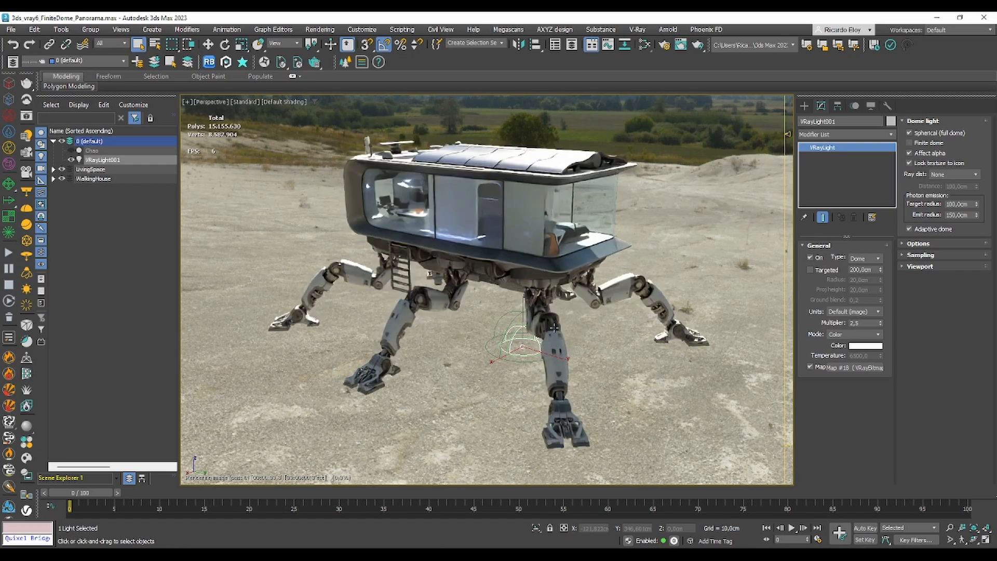
scroll(502, 326, up, 3)
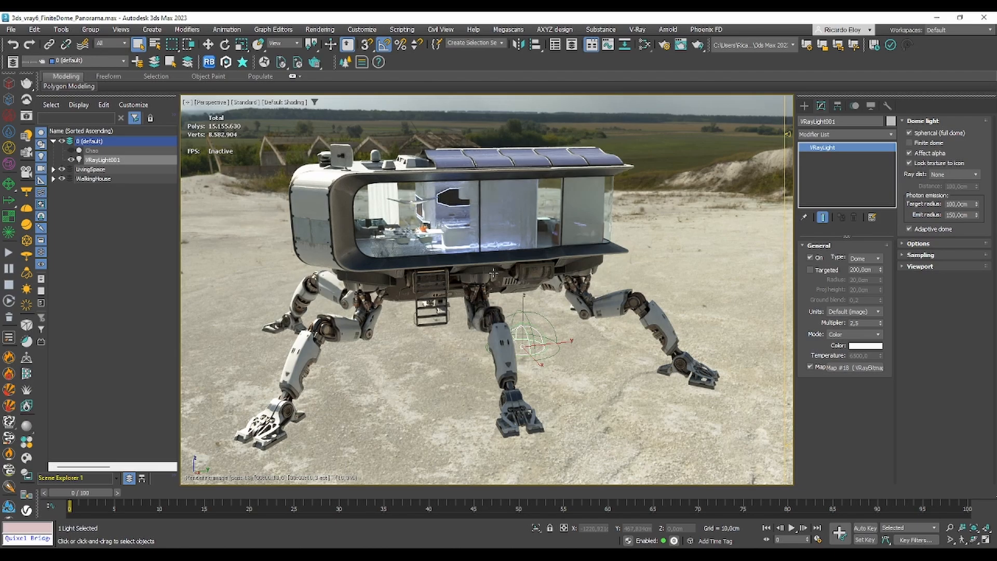
middle_drag(492, 272, 500, 262)
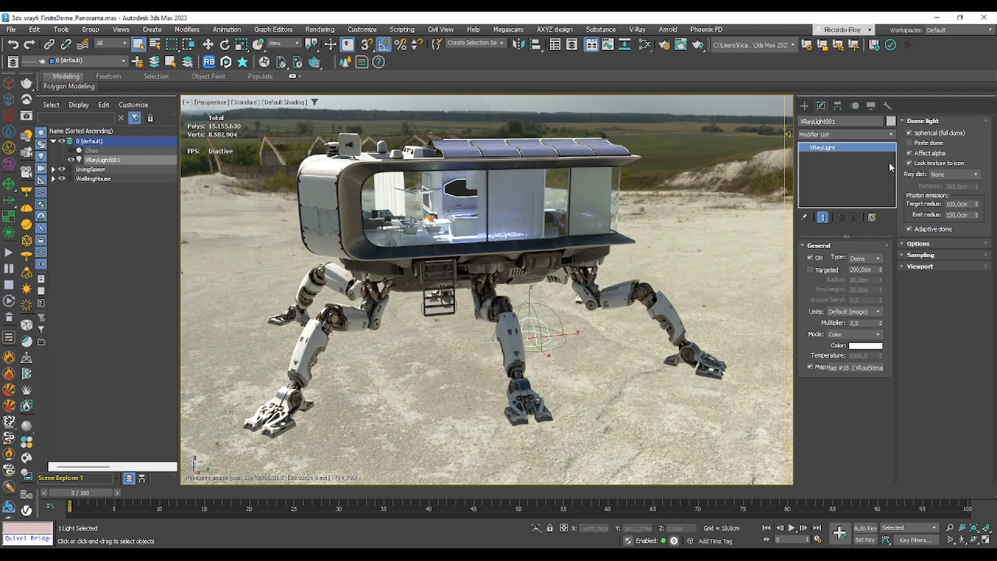
Enable the Finite dome option on the dome light and set its radius to 100 cm.
click(909, 142)
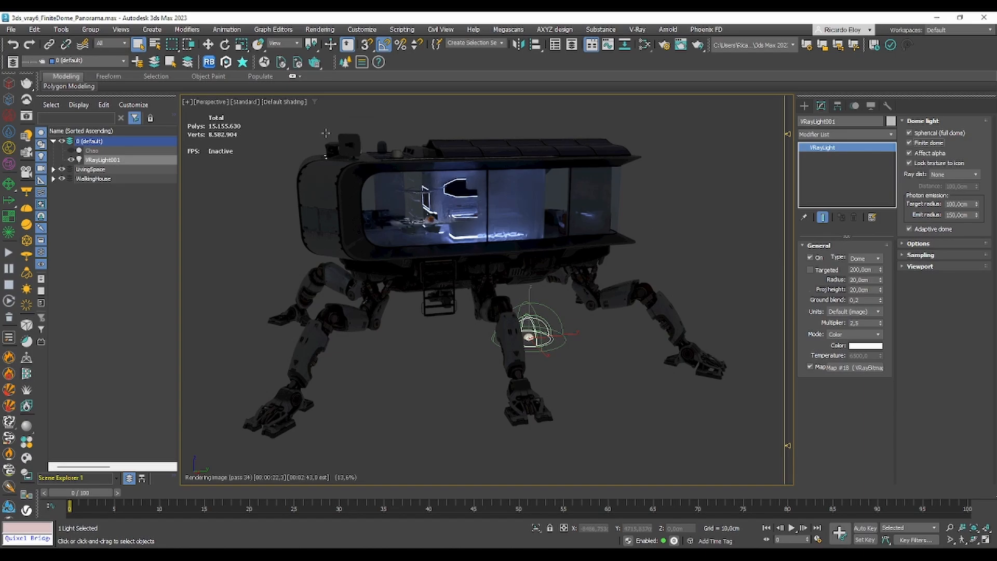
click(851, 279)
text(100)
key(Return)
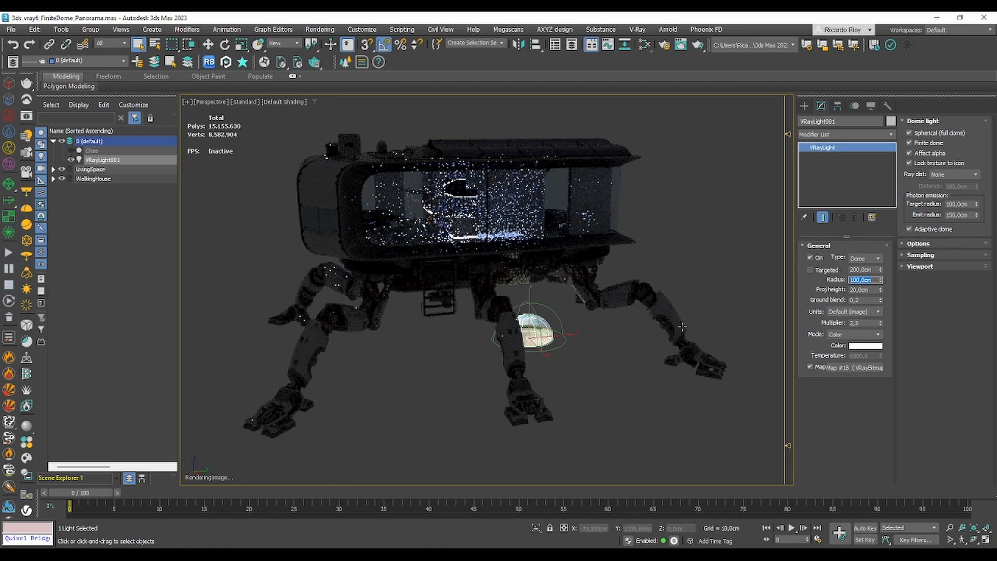
Inspect the small finite dome up close, and try larger dome radii of 1000 cm and 5000 cm.
alt+middle_drag(576, 335, 596, 282)
scroll(535, 338, up, 7)
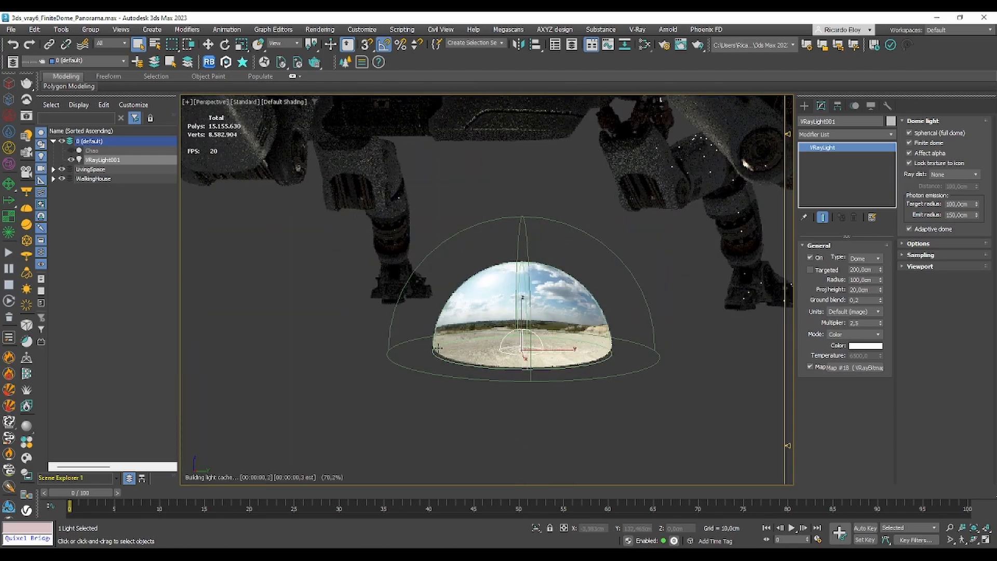
scroll(570, 343, down, 4)
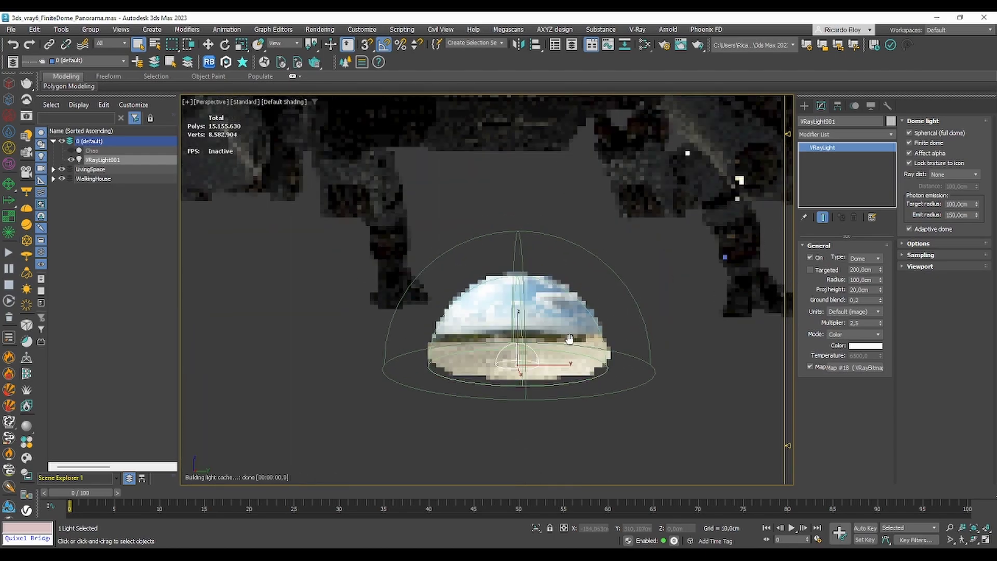
scroll(569, 343, down, 3)
alt+middle_drag(569, 342, 554, 344)
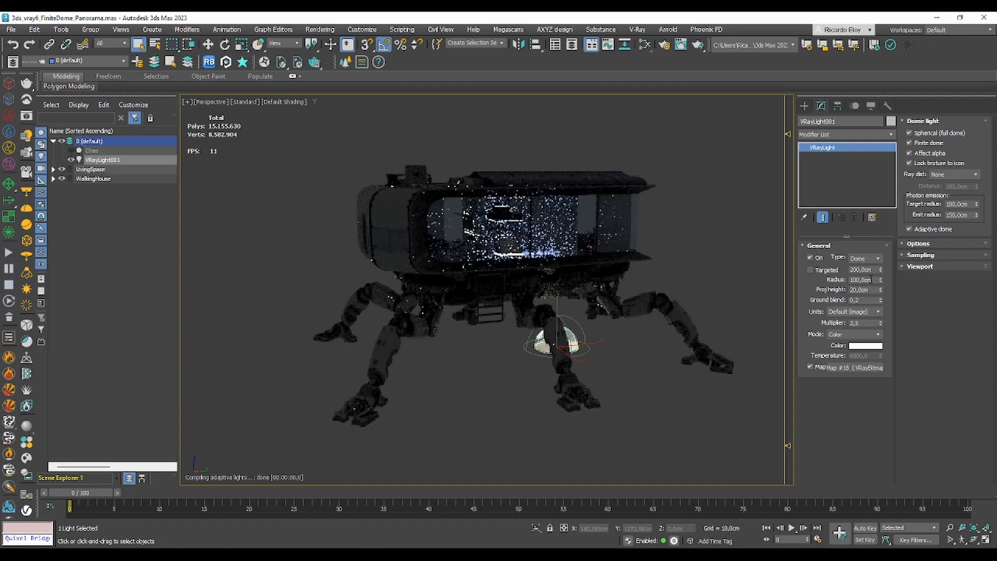
click(850, 280)
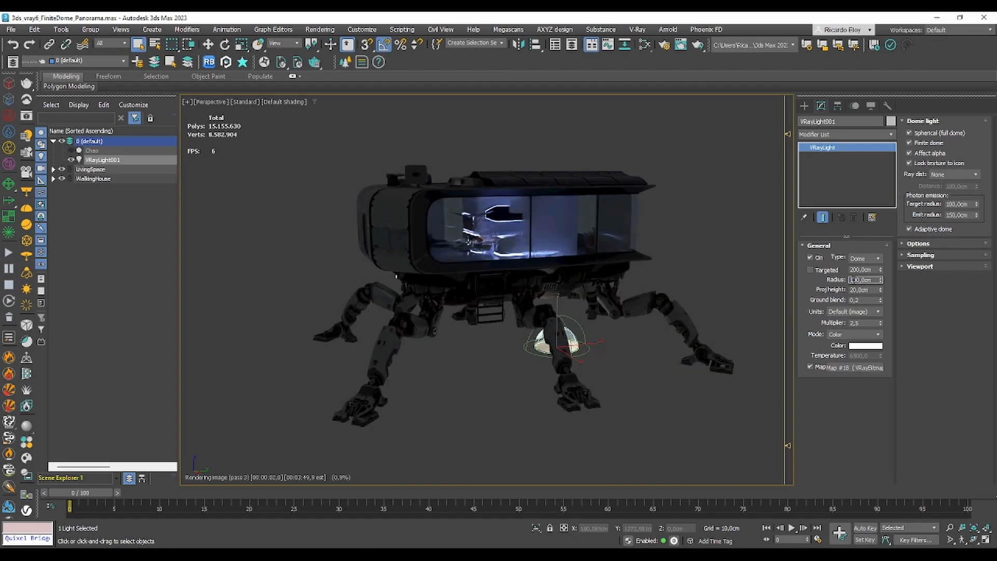
key(Return)
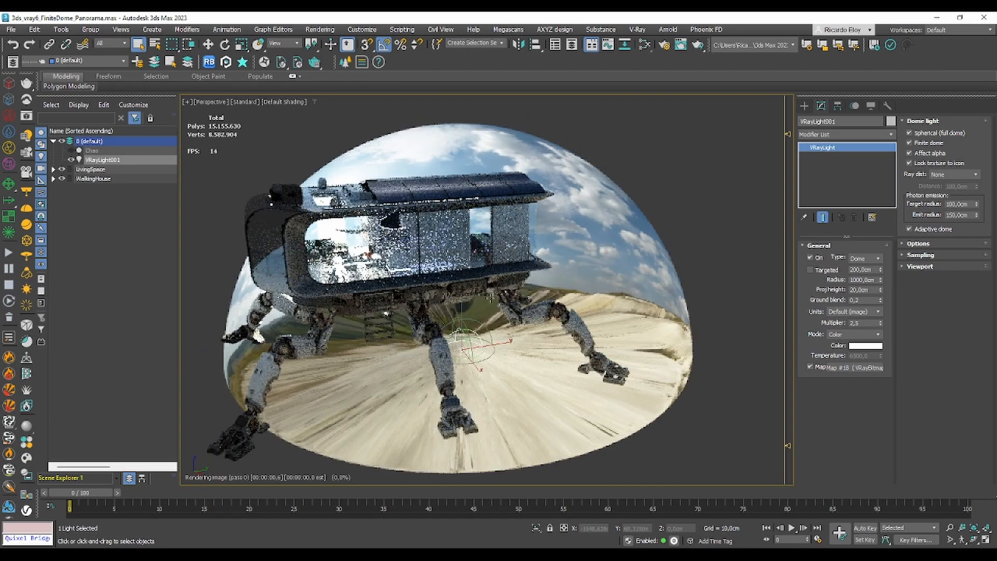
drag(855, 280, 842, 282)
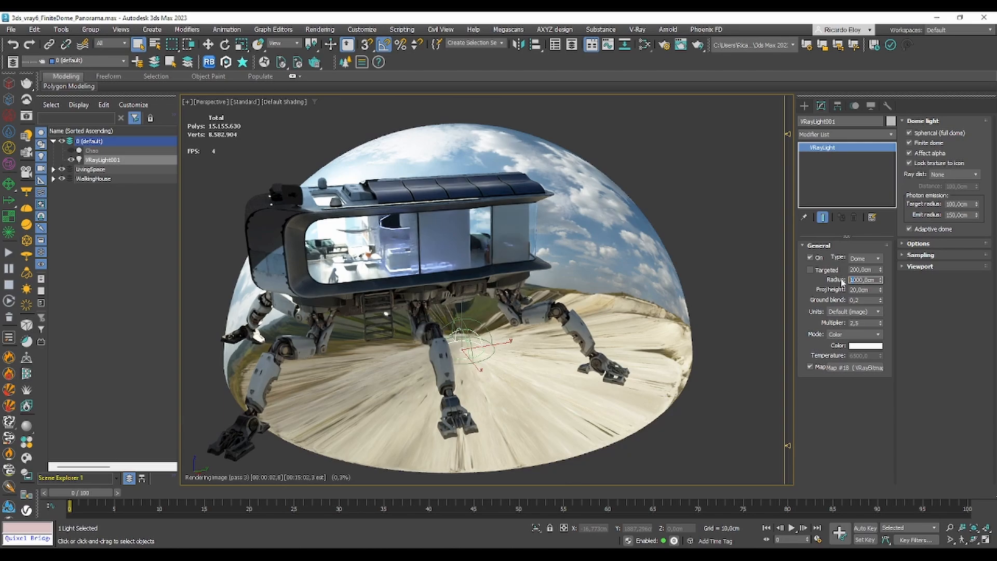
key(Return)
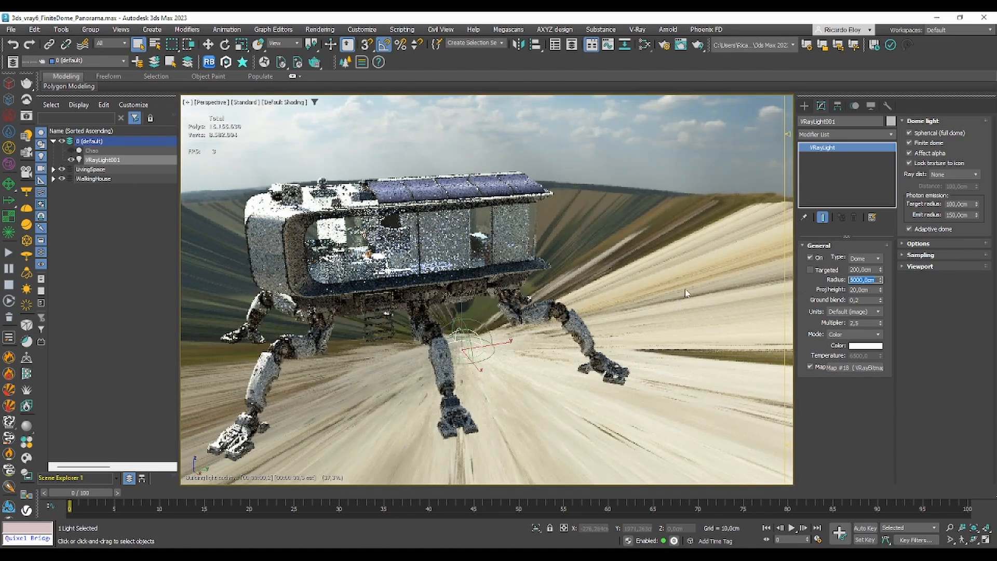
Set the finite dome's radius to 7000 cm.
alt+middle_drag(576, 348, 614, 300)
scroll(607, 328, down, 3)
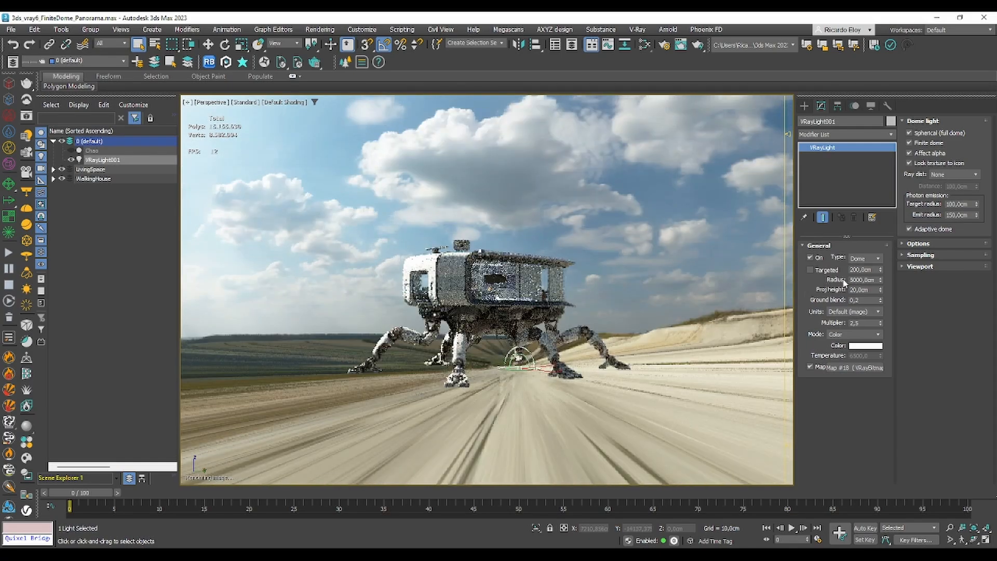
drag(853, 280, 844, 277)
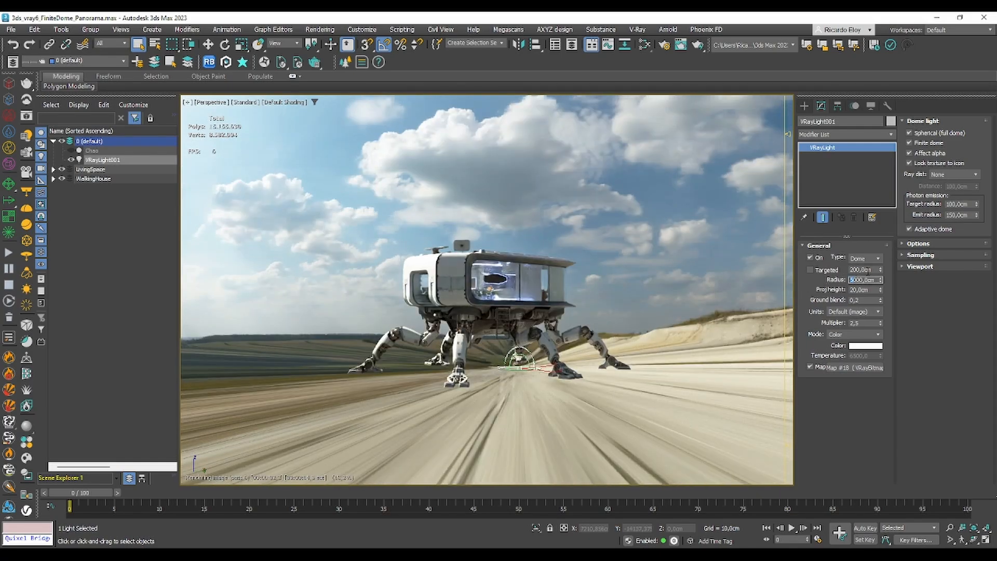
text(7)
key(Return)
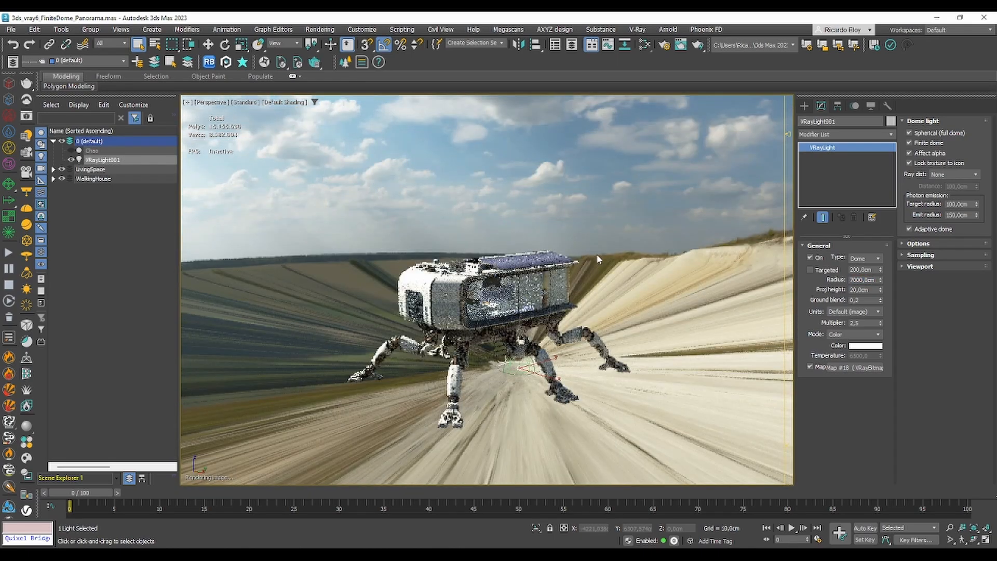
Try projection heights of 100 cm and 200 cm for the finite dome to reduce the ground stretching.
middle_drag(625, 333, 599, 317)
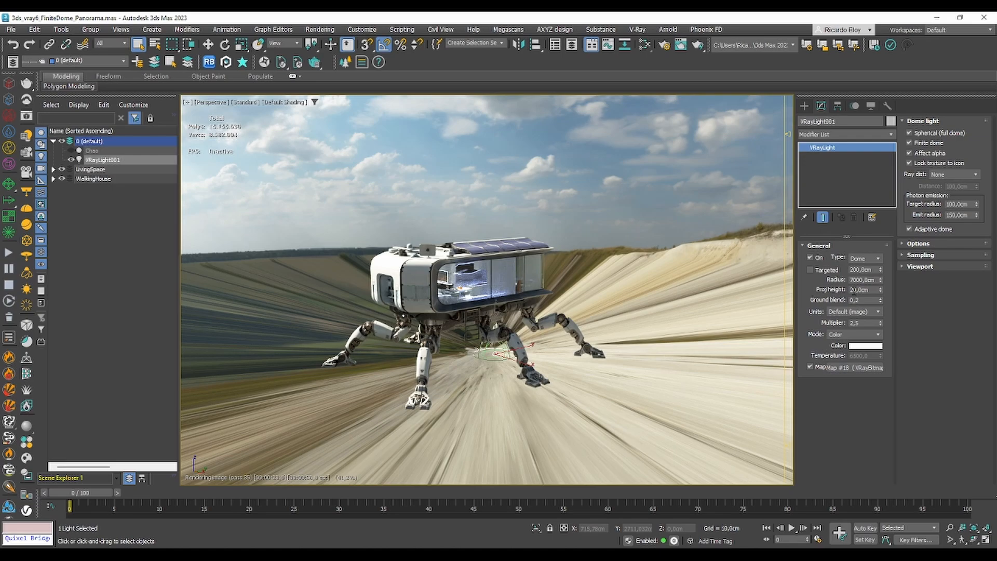
double_click(855, 291)
text(100)
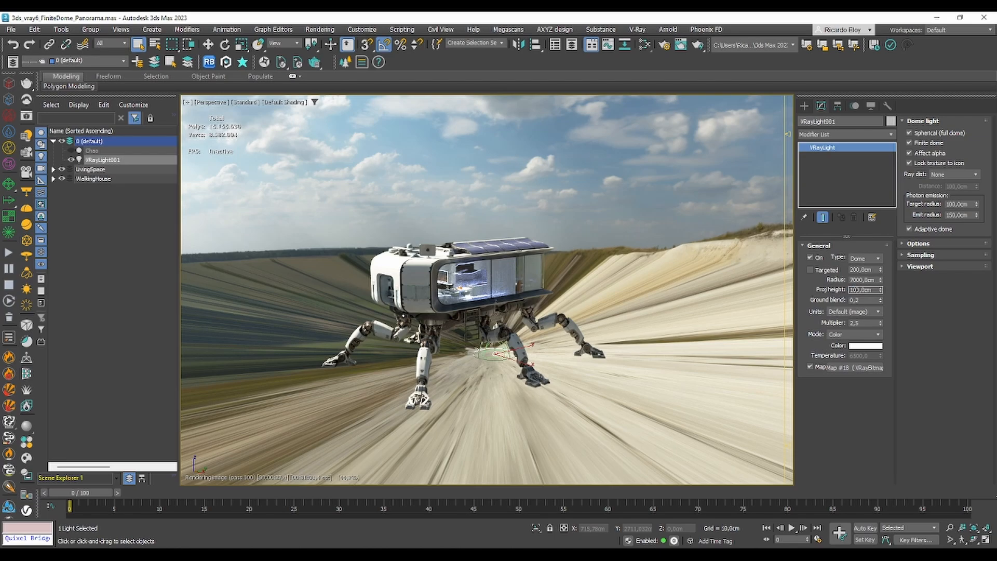
key(Return)
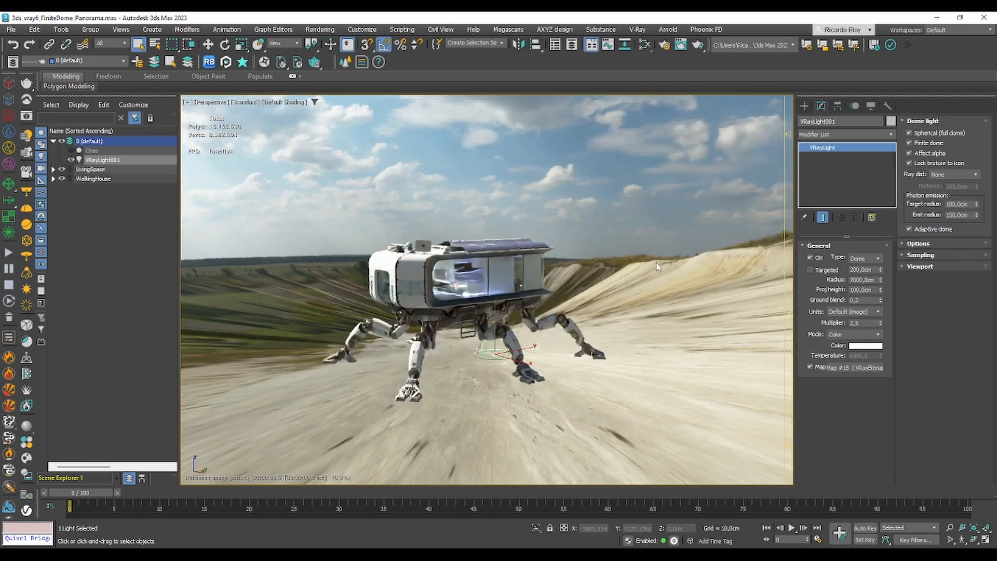
double_click(862, 290)
text(200)
key(Return)
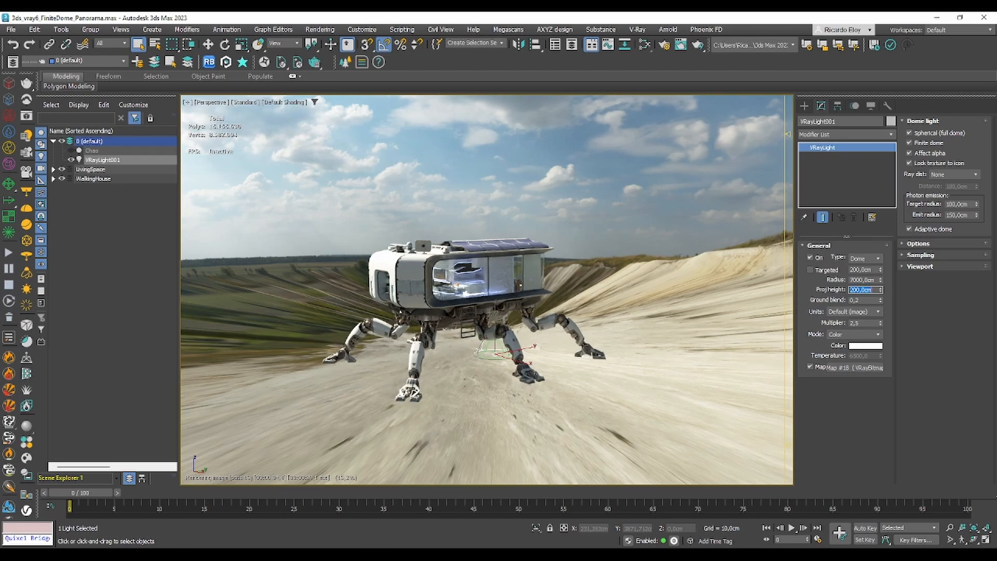
Raise the finite dome's projection height to 400 cm, and finally to 800 cm.
middle_drag(463, 310, 487, 311)
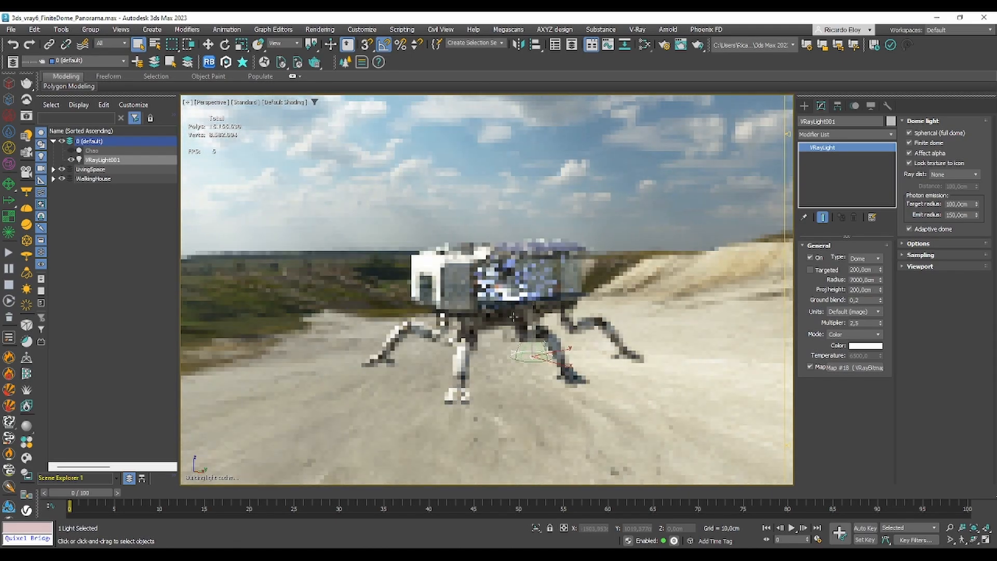
alt+middle_drag(543, 355, 536, 320)
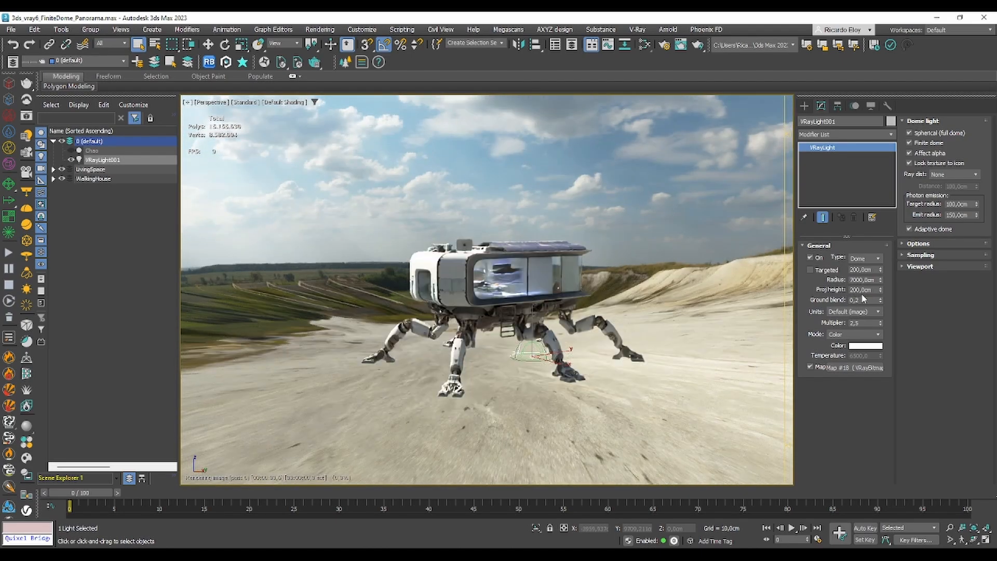
drag(854, 289, 850, 289)
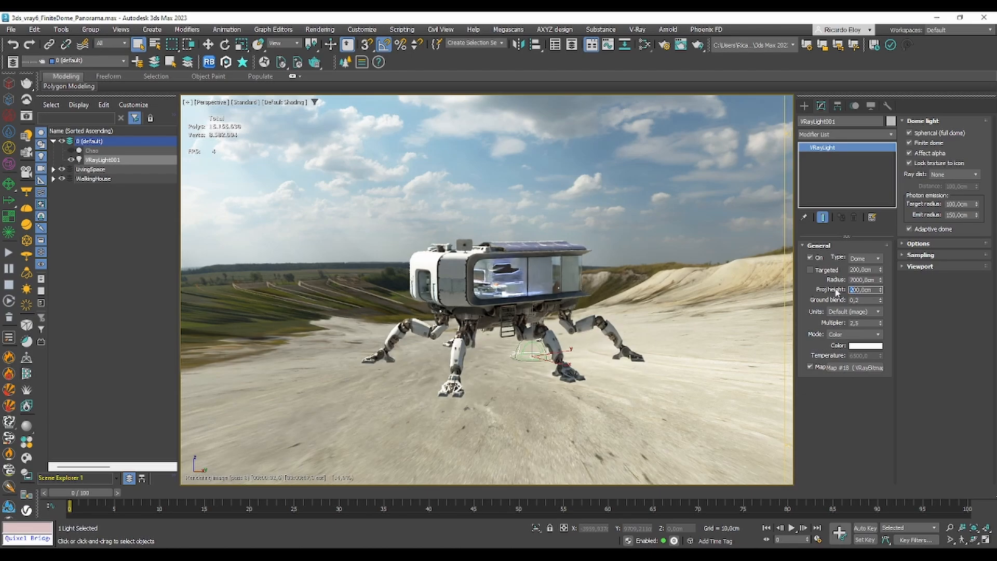
text(4)
key(Return)
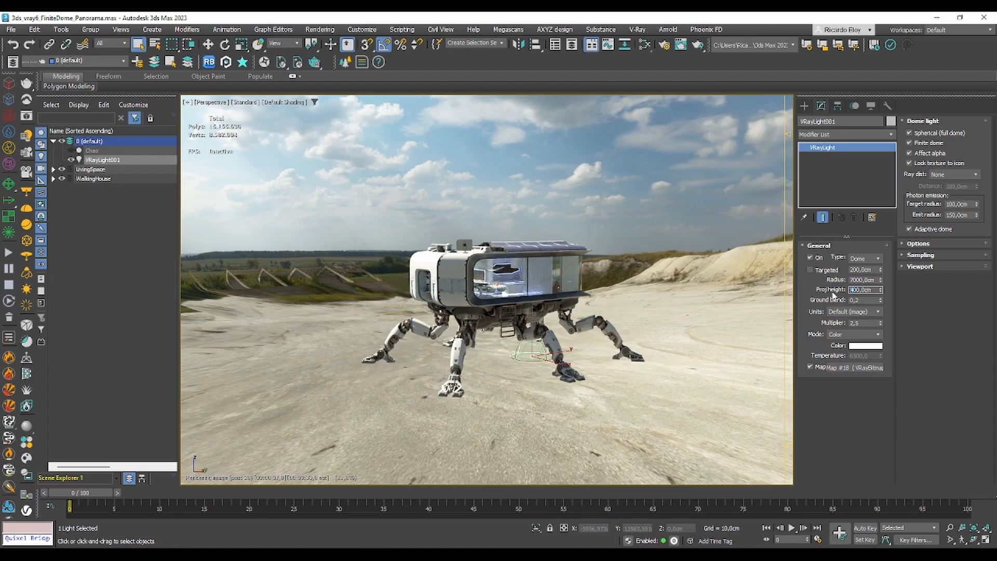
text(800)
key(Return)
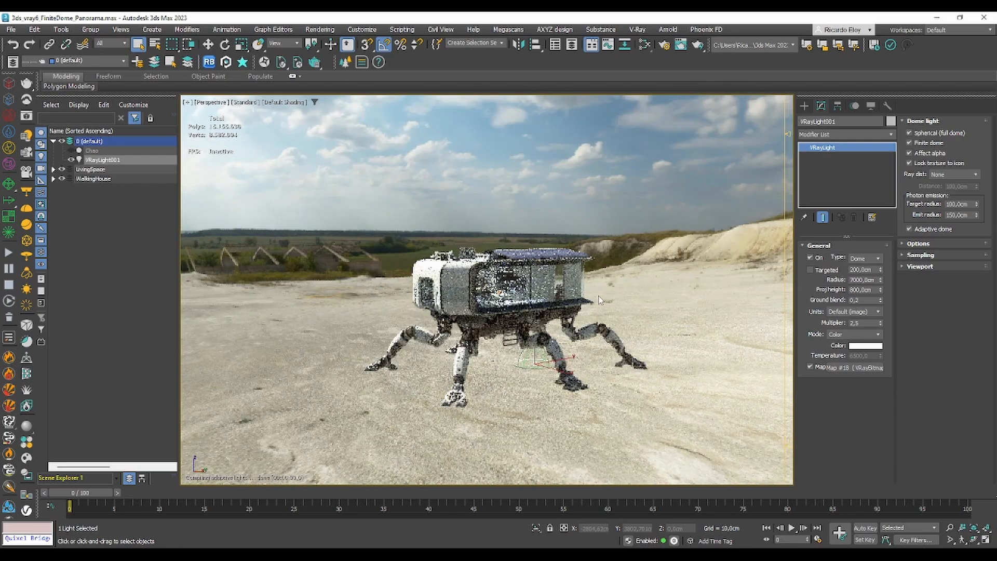
Set the finite dome's projection height to 1000 cm and check the walking house against the ground up close.
mouse_move(586, 295)
alt+middle_down()
mouse_move(558, 303)
mouse_move(599, 280)
mouse_move(590, 279)
alt+middle_up()
scroll(510, 313, up, 5)
scroll(592, 280, down, 5)
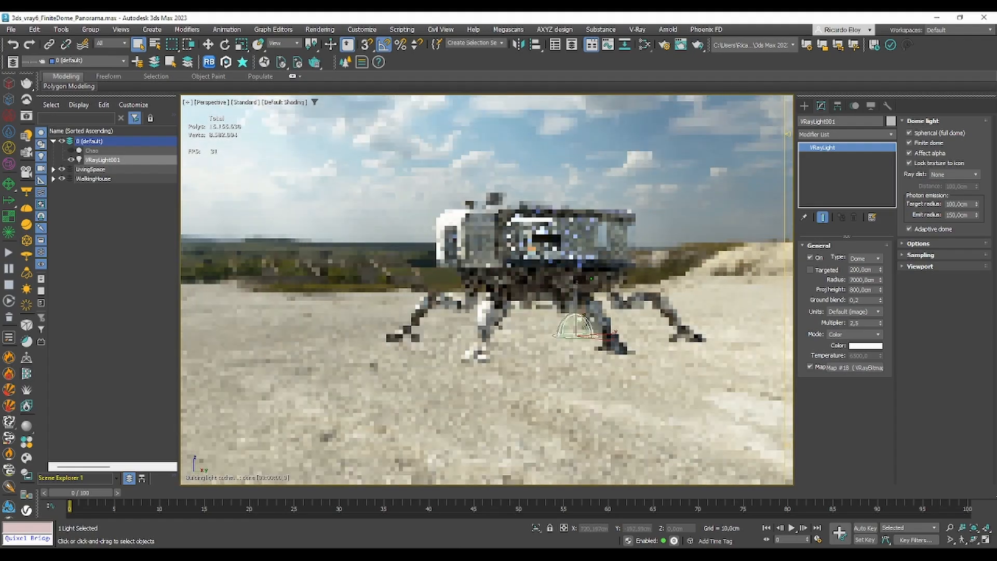
middle_drag(535, 279, 509, 328)
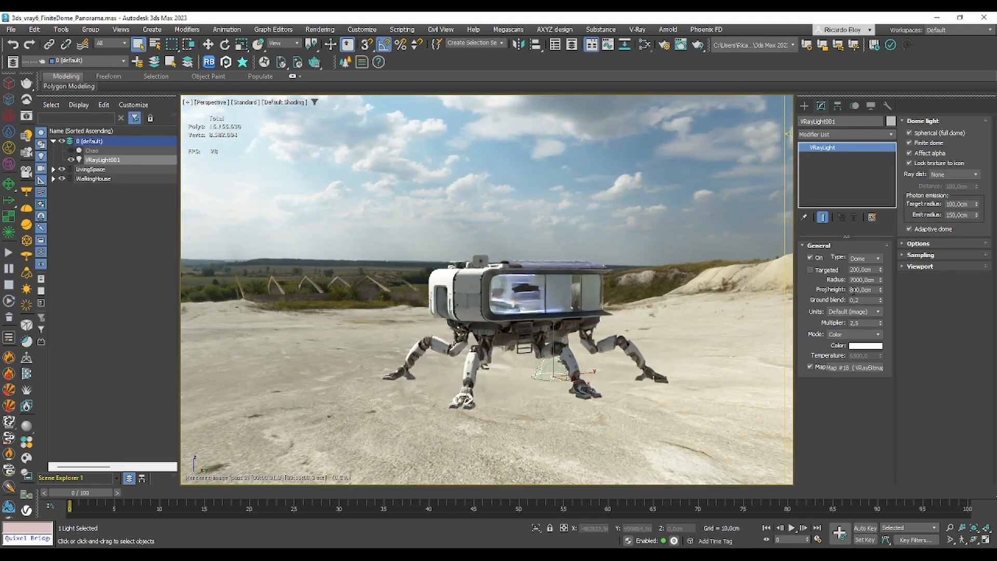
double_click(852, 290)
text(1000)
key(Return)
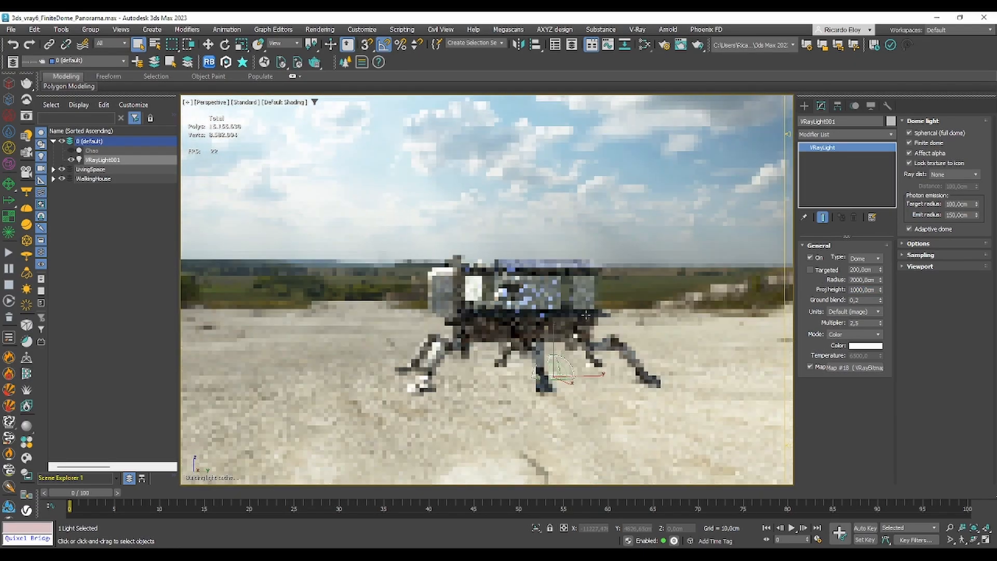
mouse_move(592, 316)
alt+middle_down()
mouse_move(619, 321)
mouse_move(581, 322)
alt+middle_up()
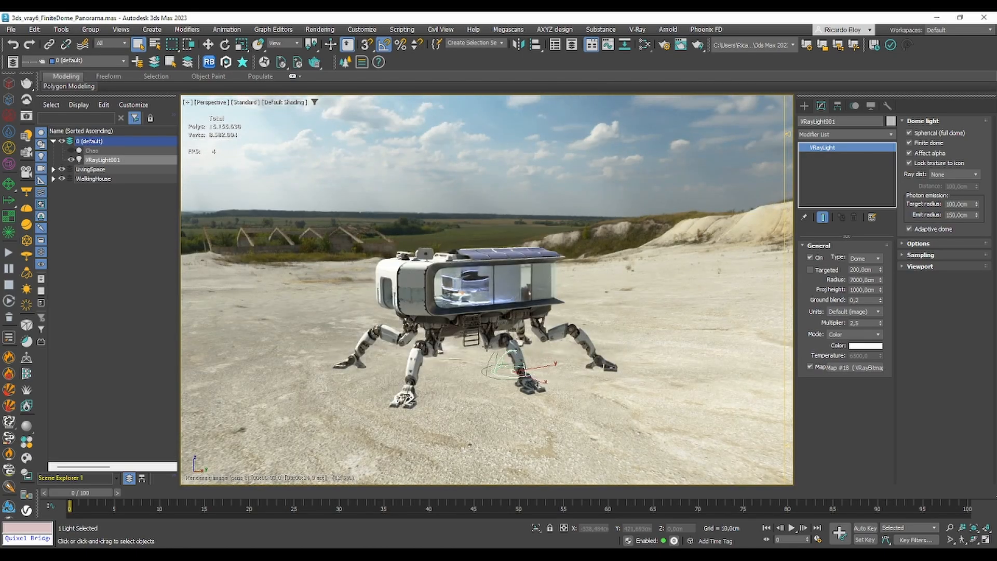
scroll(487, 350, up, 5)
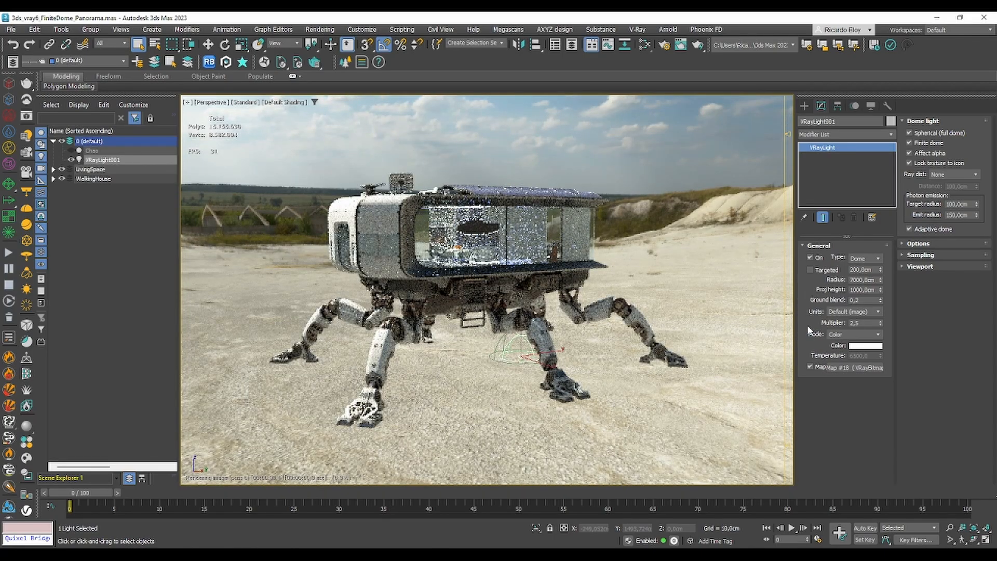
Try a ground blend of 0 on the finite dome and inspect its lower edge from outside and near the house.
scroll(426, 273, down, 10)
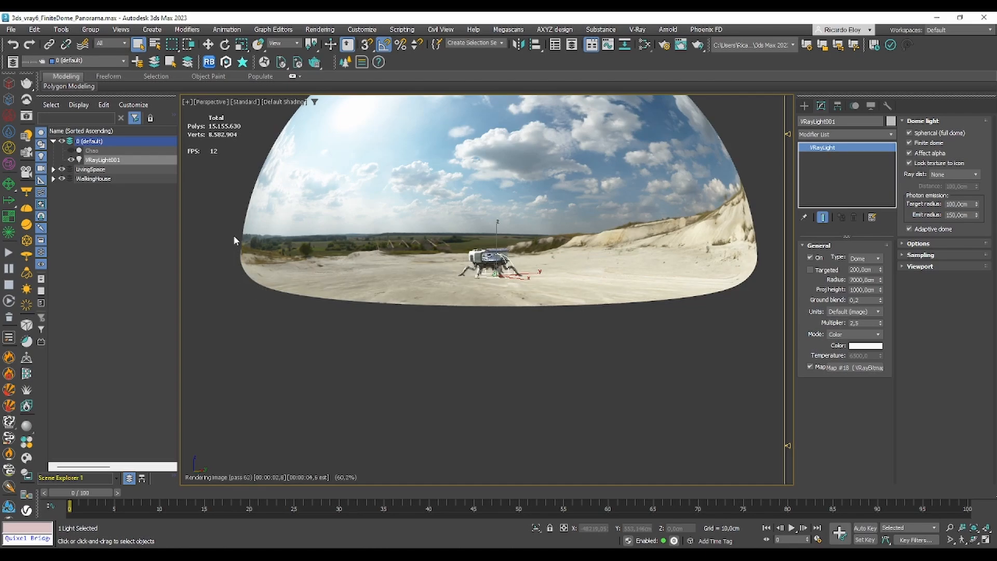
double_click(862, 299)
text(0)
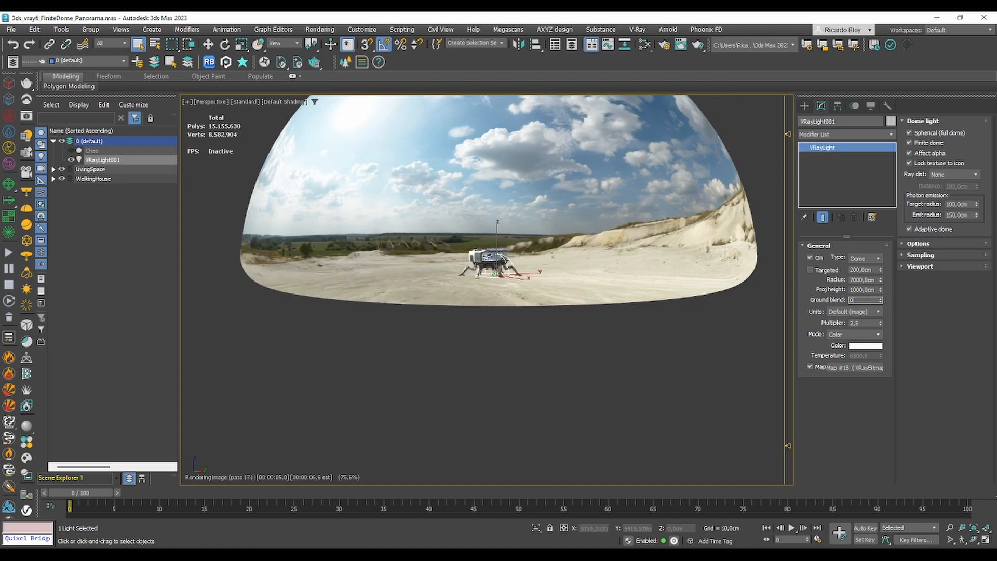
key(Return)
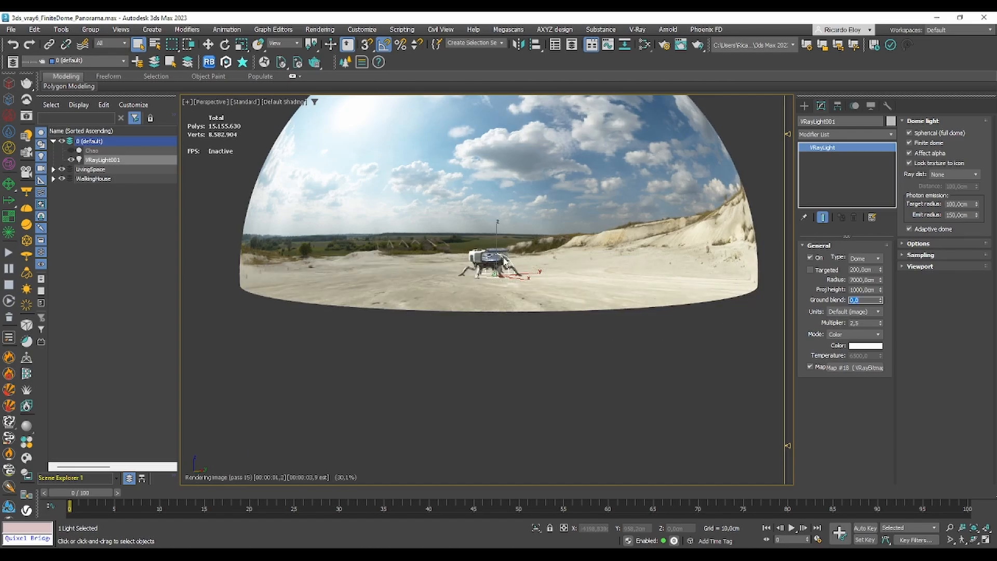
scroll(517, 256, up, 6)
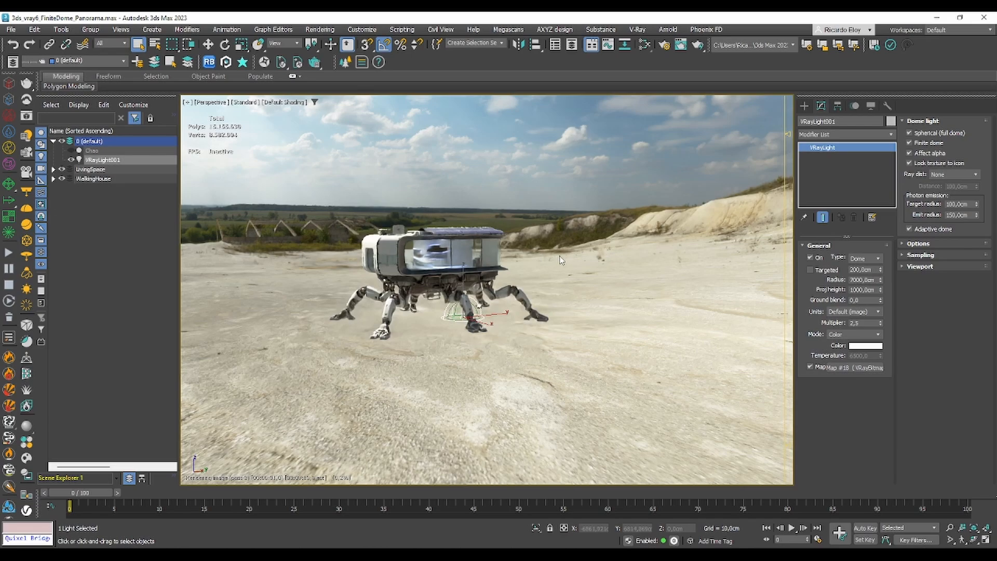
scroll(561, 260, down, 5)
Try ground blend values of 0.5 and 1 on the finite dome with its outer edge in view.
middle_drag(497, 258, 575, 285)
double_click(866, 301)
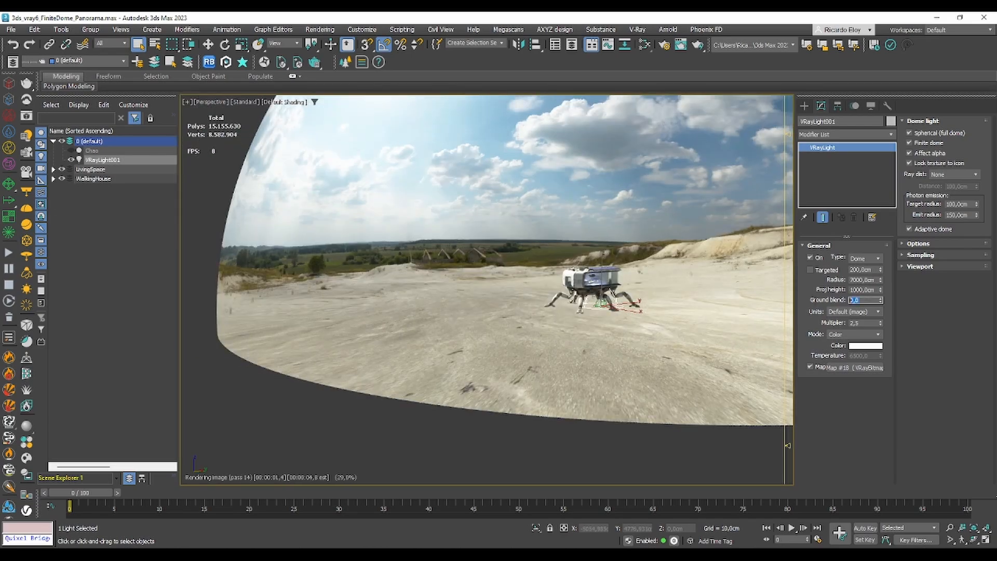
key(Return)
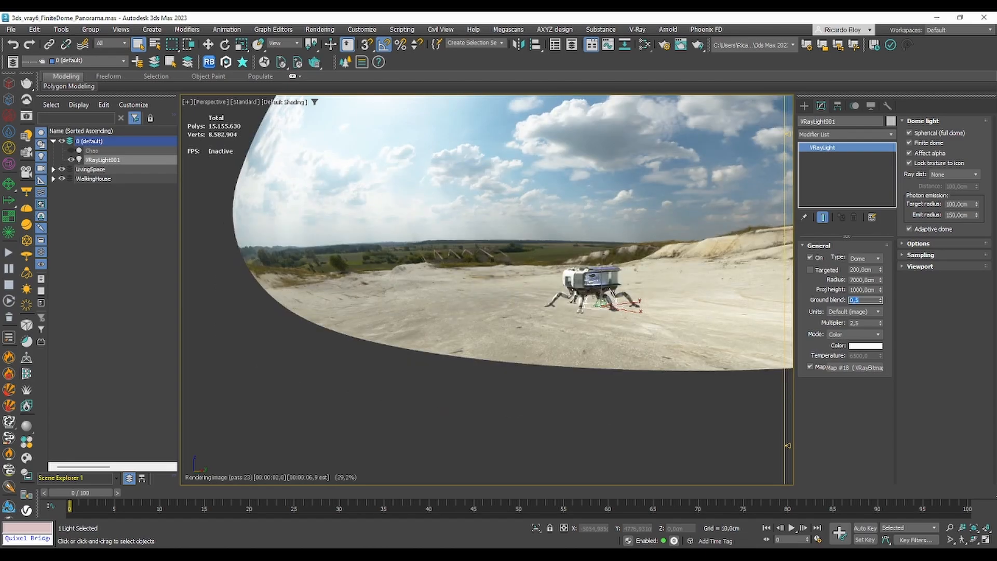
text(1)
key(Return)
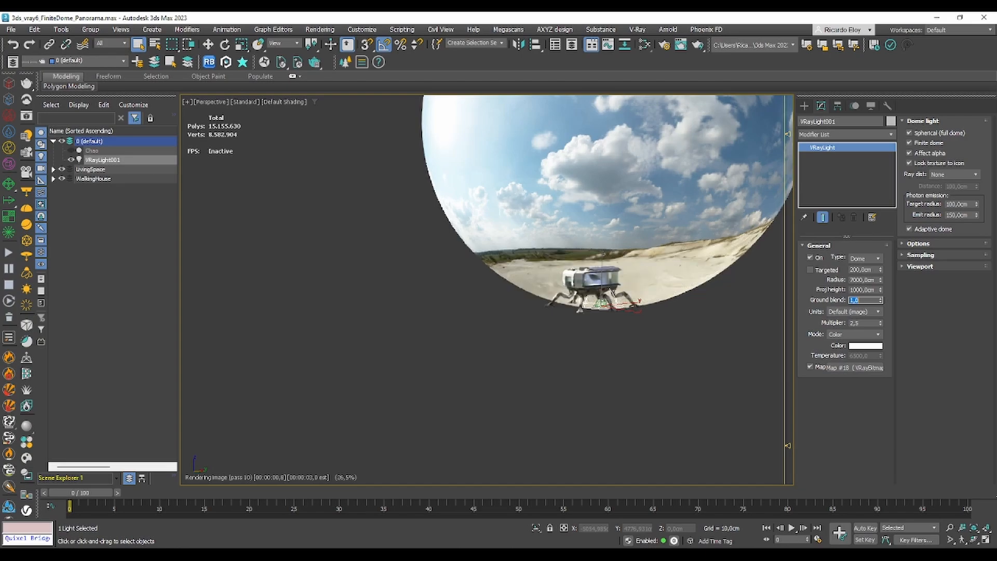
Set the finite dome's ground blend to 0.2 and return to a close view of the walking house.
text(0,2)
key(Return)
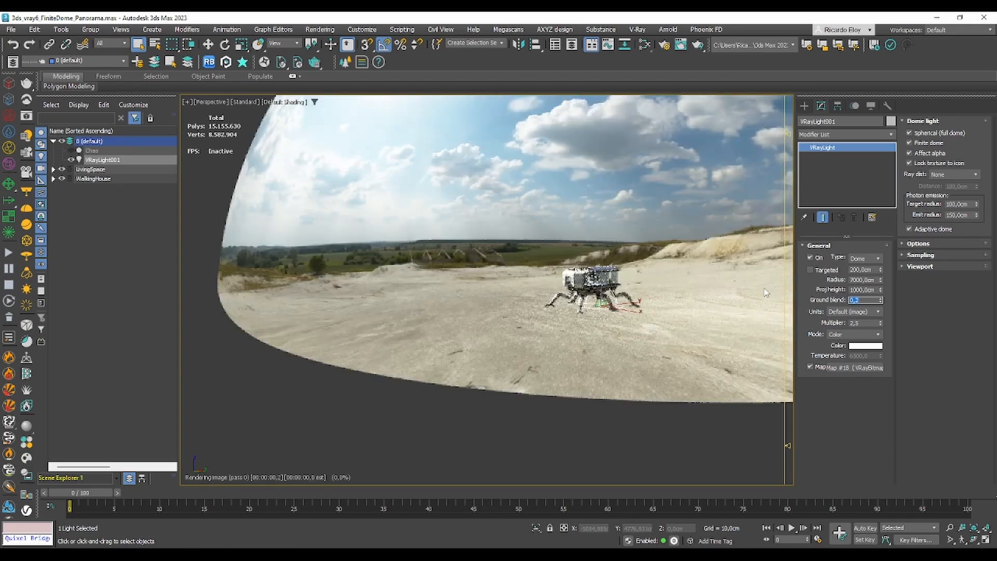
scroll(598, 278, up, 3)
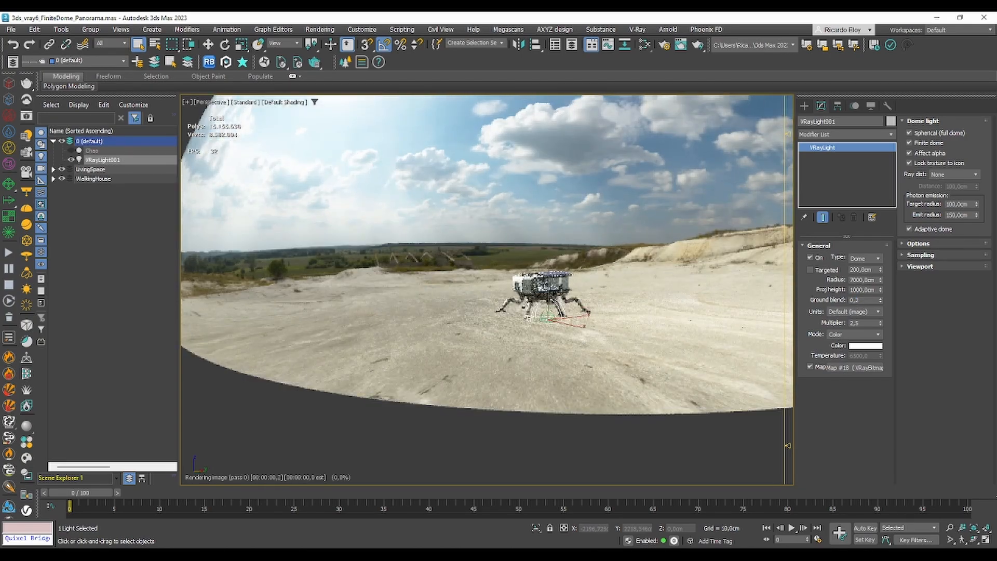
scroll(563, 294, up, 5)
scroll(562, 294, up, 6)
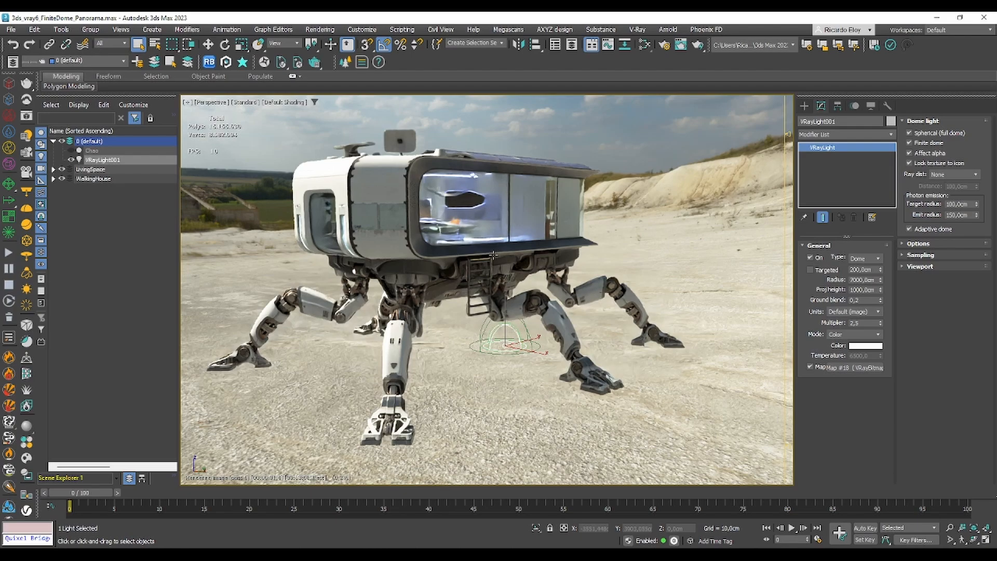
Unhide the Chao ground plane and make it a shadow catcher, checking the house's shadow on the dome ground from several angles.
click(71, 150)
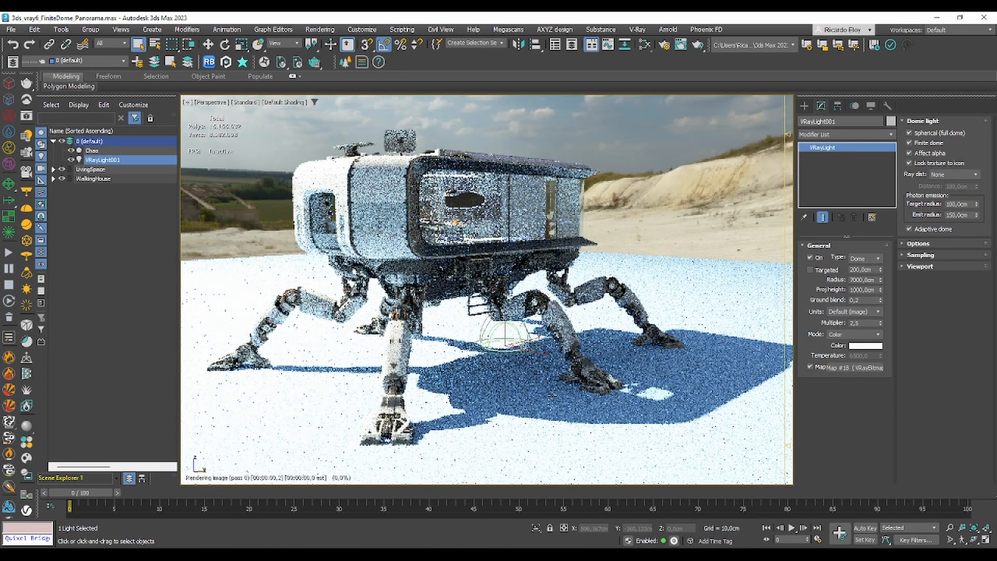
click(544, 395)
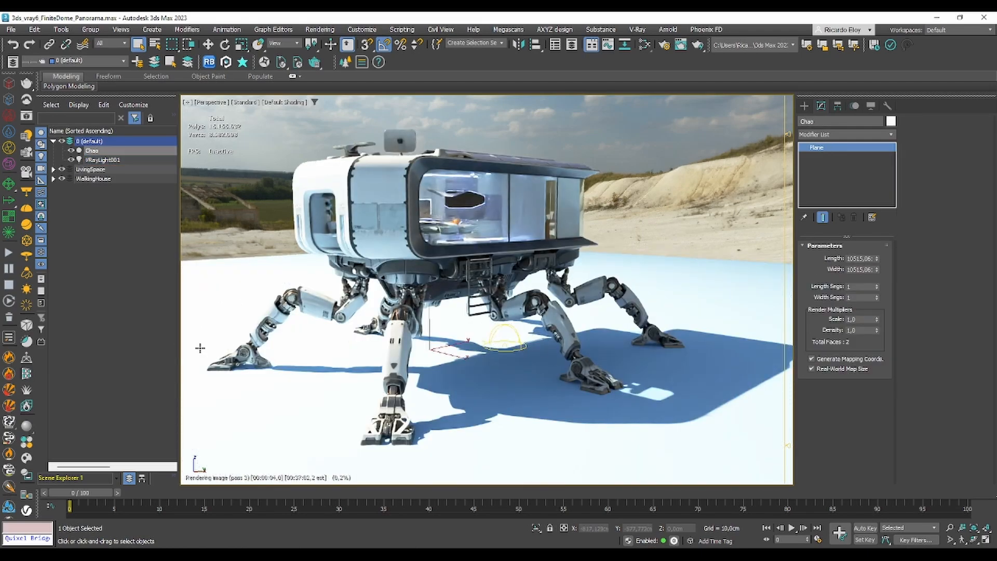
click(30, 481)
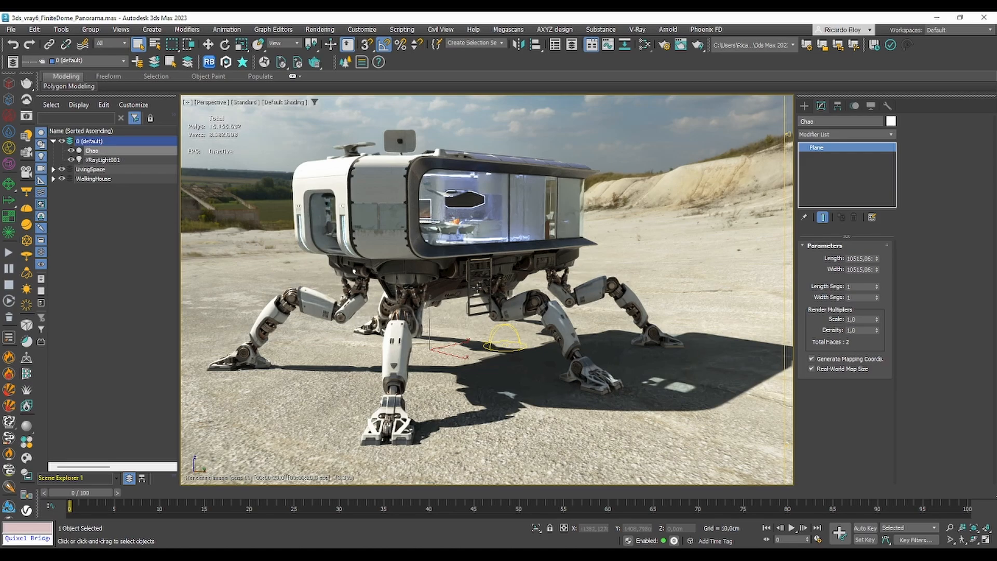
alt+middle_drag(524, 287, 504, 272)
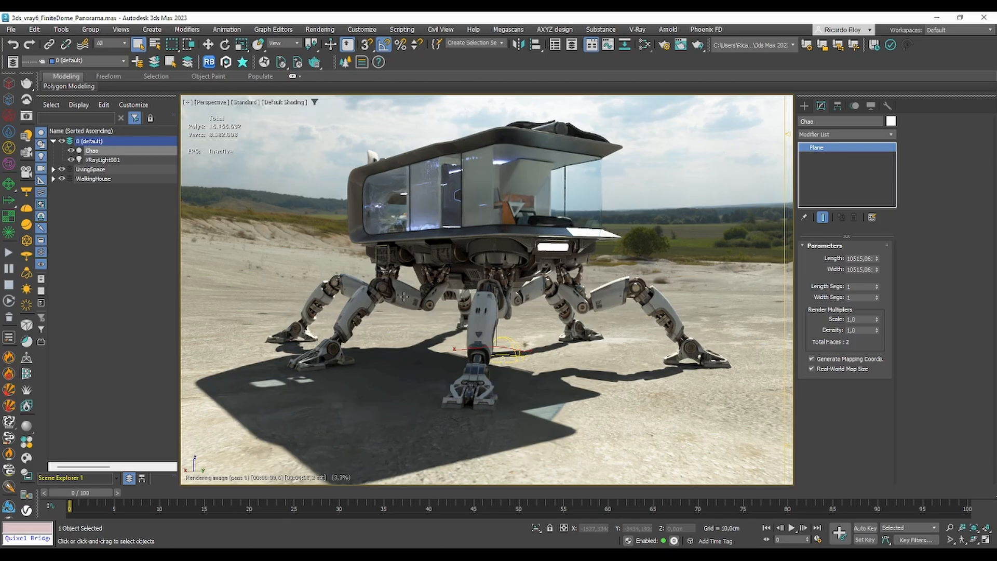
alt+middle_drag(451, 298, 488, 301)
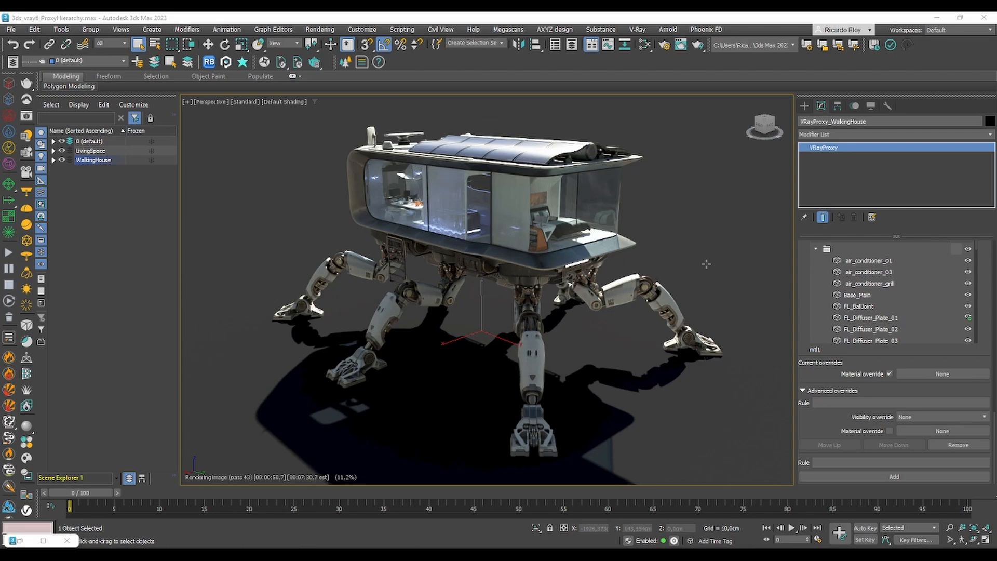
Examine the object hierarchy of the VRayProxy_WalkingHouse proxy down to its RR leg parts.
scroll(984, 333, up, 5)
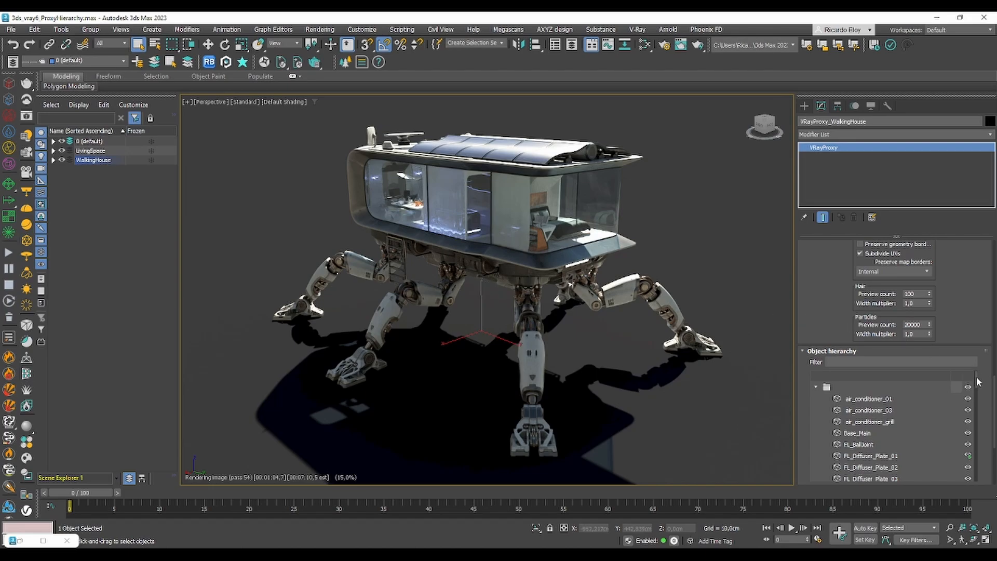
scroll(977, 376, down, 3)
scroll(982, 364, down, 3)
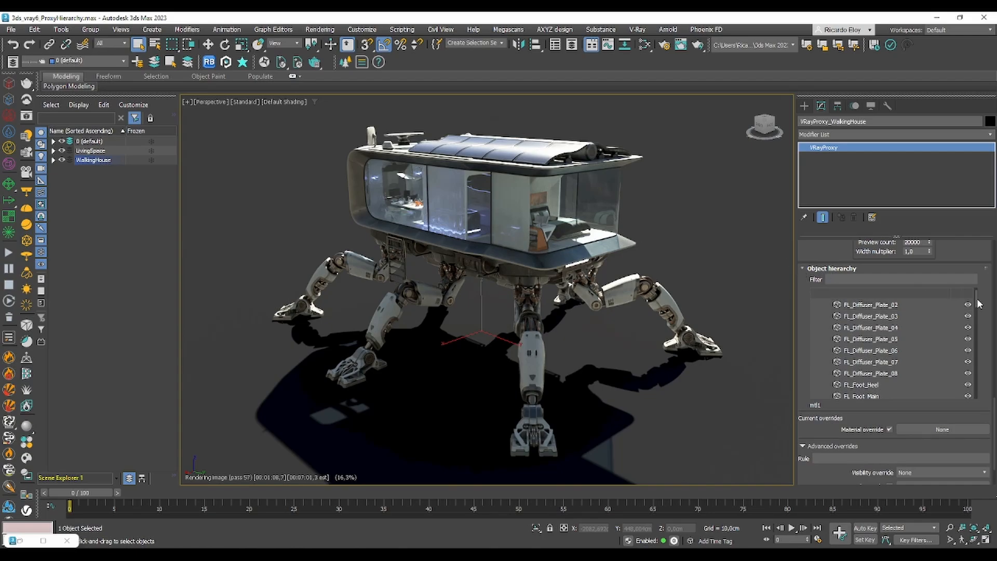
scroll(978, 308, down, 9)
scroll(978, 310, down, 12)
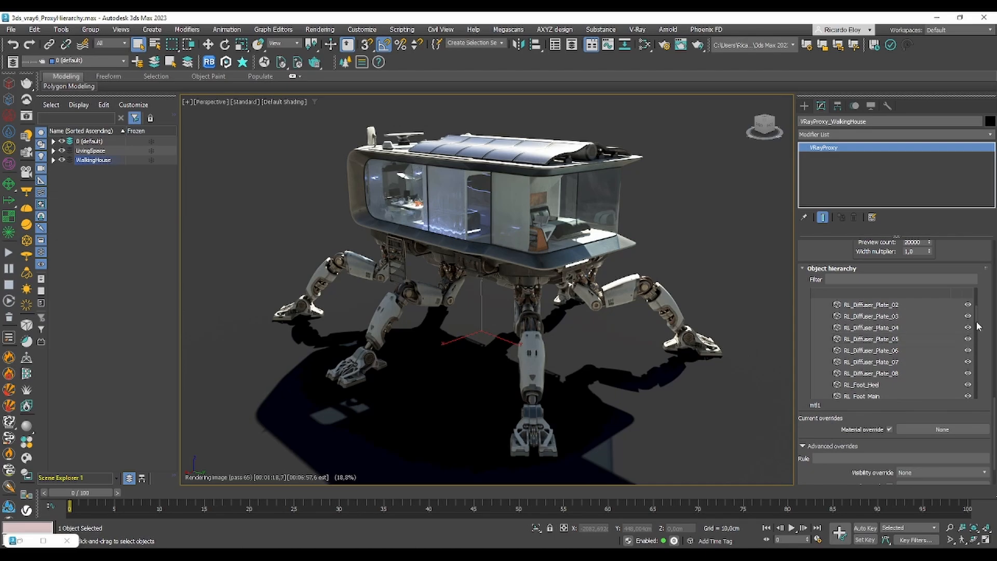
drag(976, 317, 977, 319)
scroll(978, 324, down, 1)
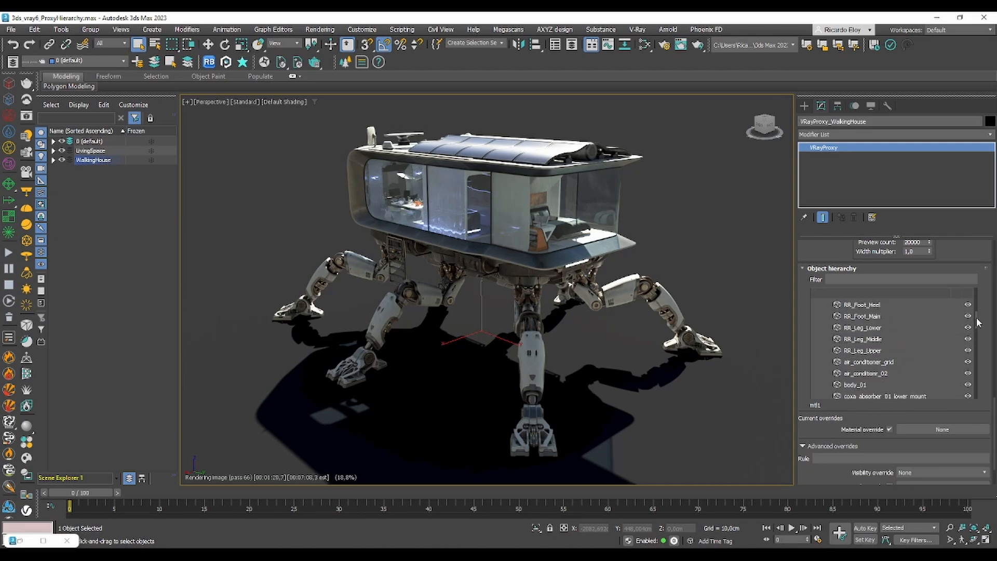
scroll(977, 320, down, 1)
scroll(977, 320, down, 2)
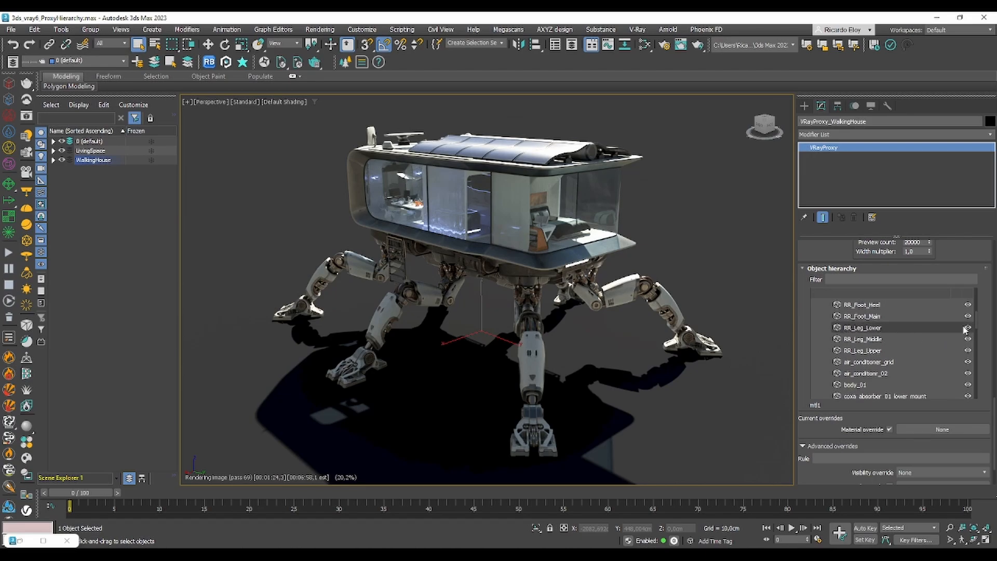
Hide the RR_Leg_Lower part of the walking house proxy, and make it visible again.
click(968, 328)
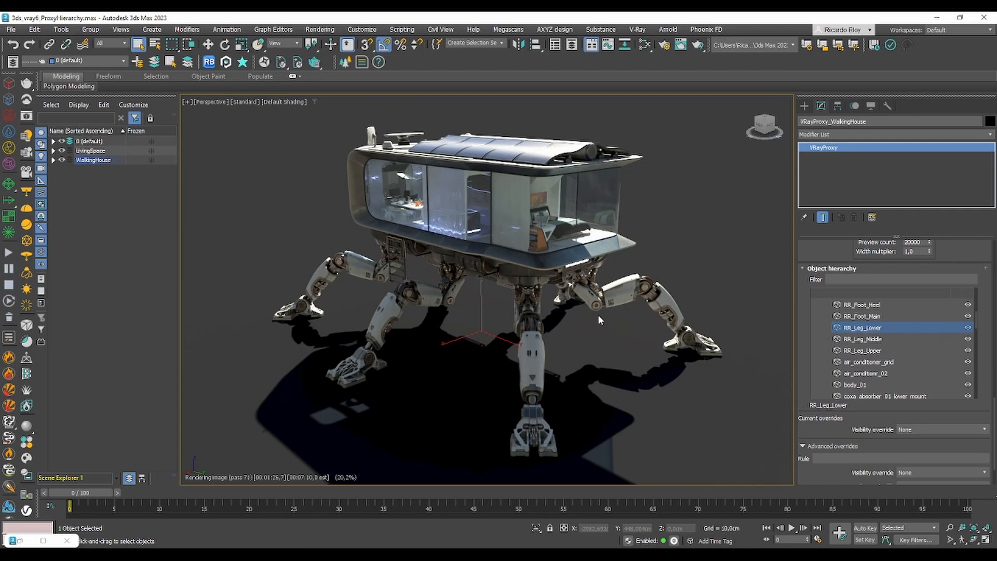
click(967, 328)
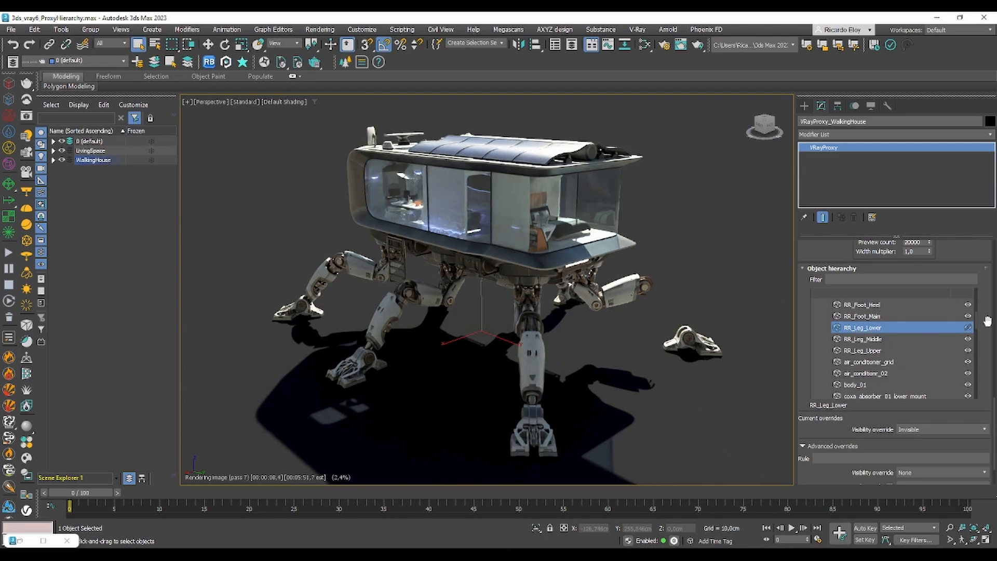
drag(977, 323, 977, 322)
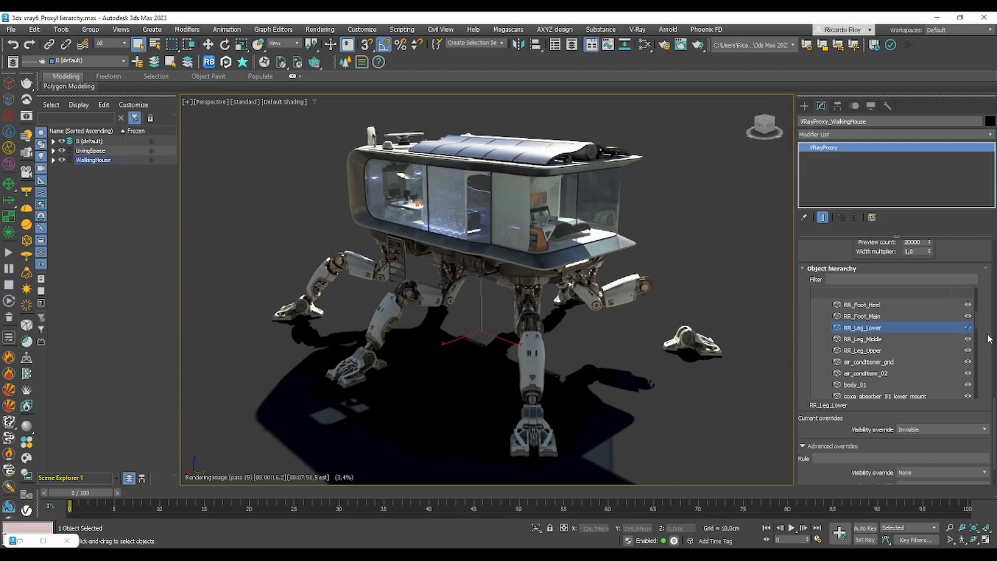
click(967, 327)
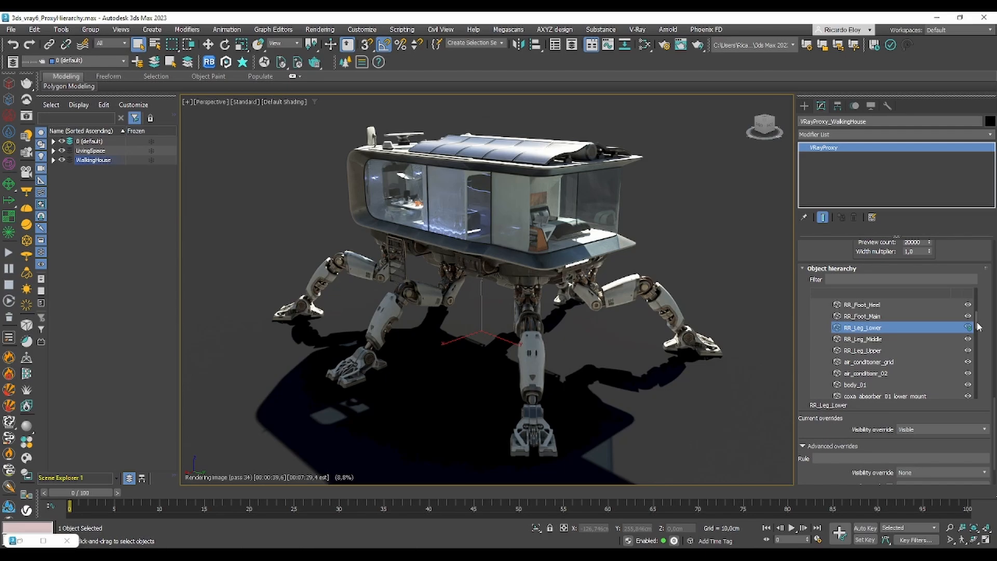
Override the proxy's mtl1 material with an instance of Red_mtl, and switch that material override off.
drag(977, 326, 979, 399)
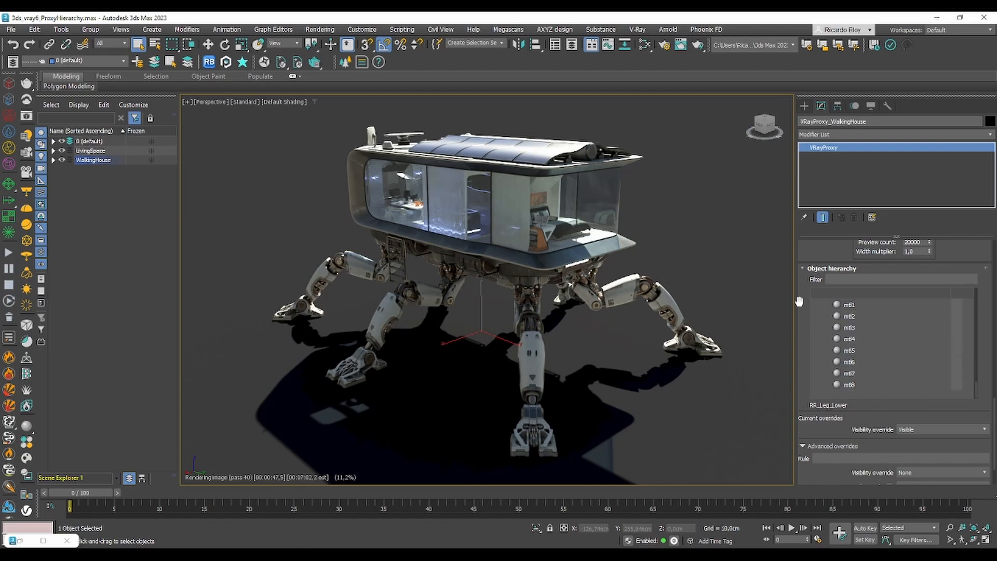
click(856, 308)
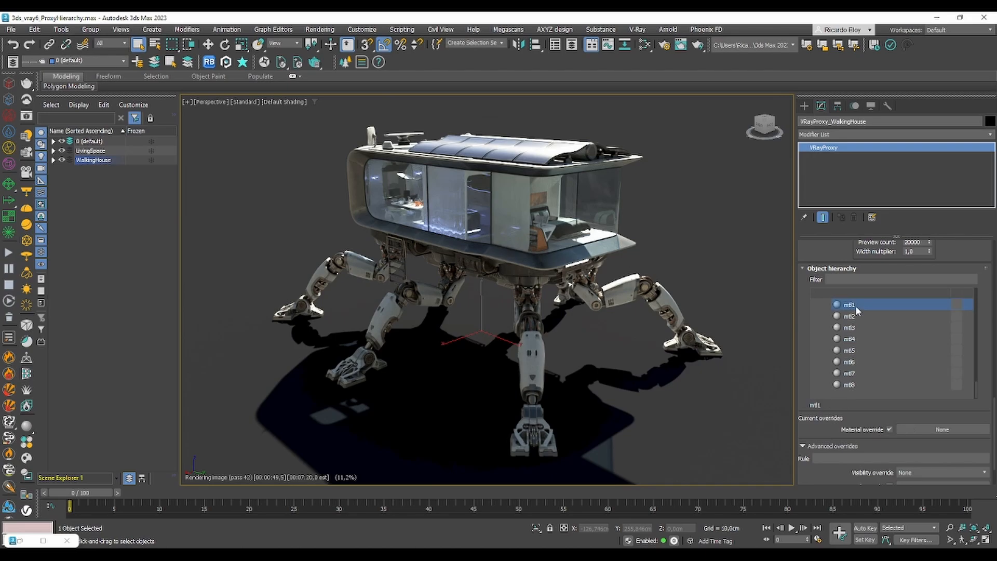
click(645, 45)
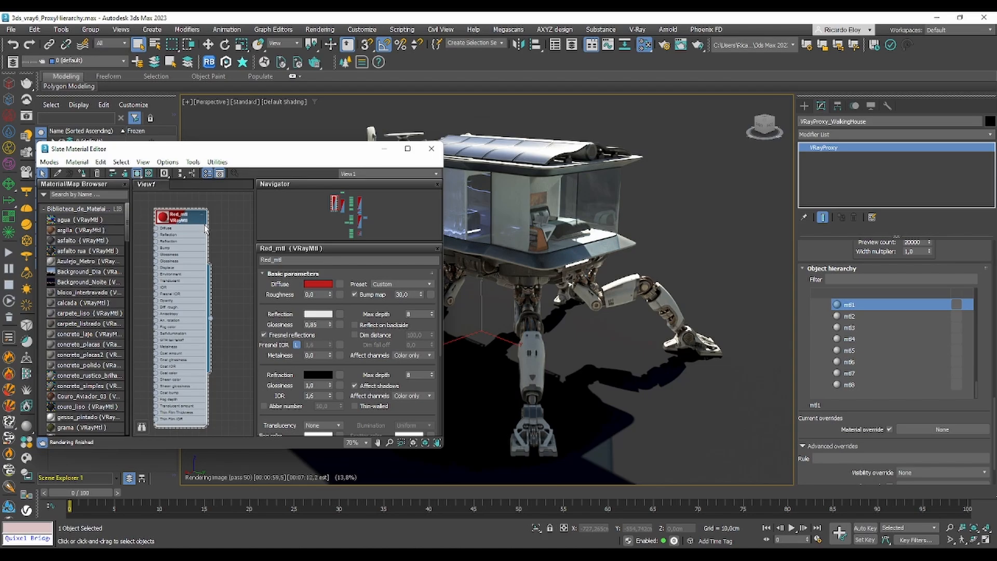
drag(211, 318, 940, 431)
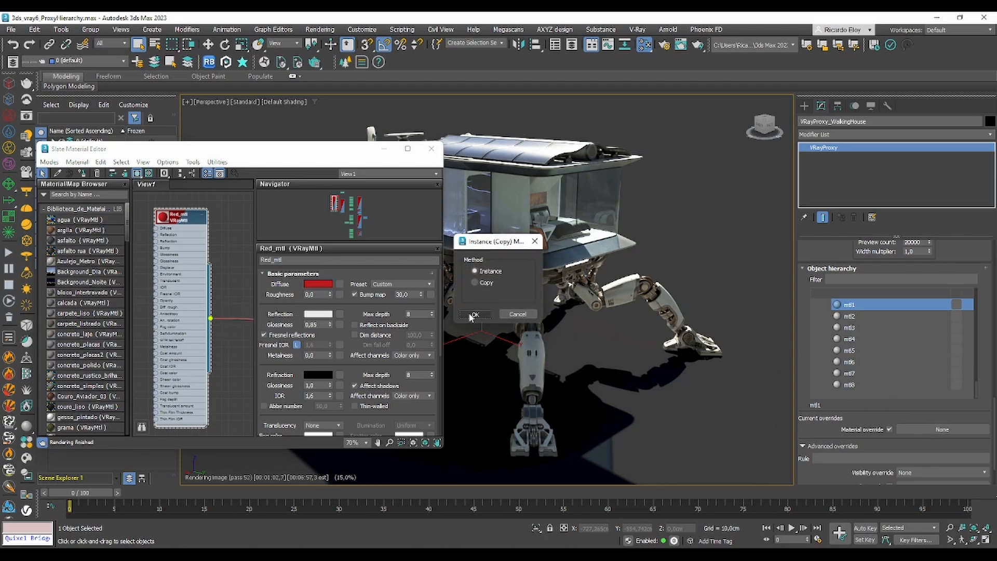
click(523, 332)
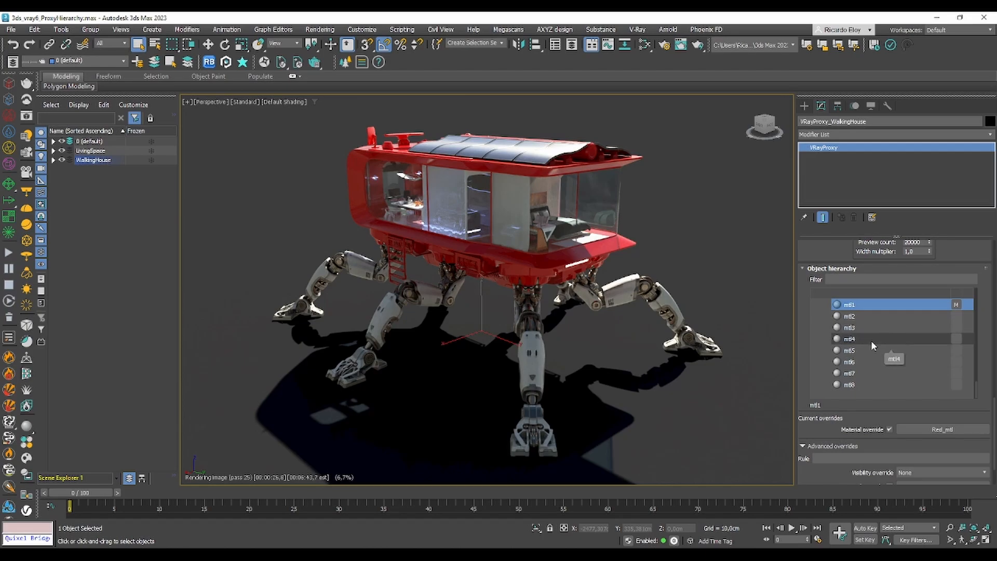
click(890, 429)
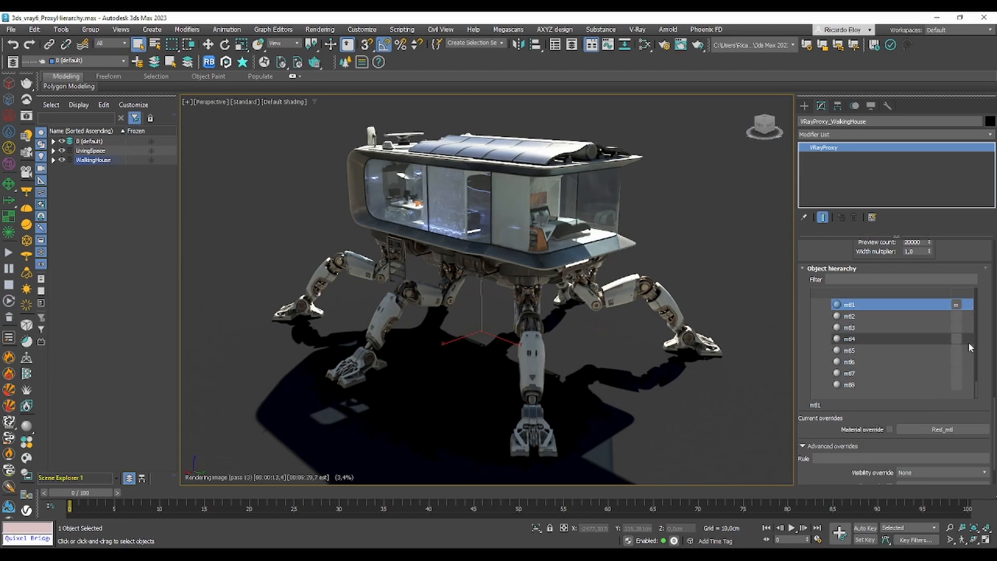
Examine the solar_panels_base_piece parts listed in the proxy's object hierarchy.
drag(975, 387, 974, 380)
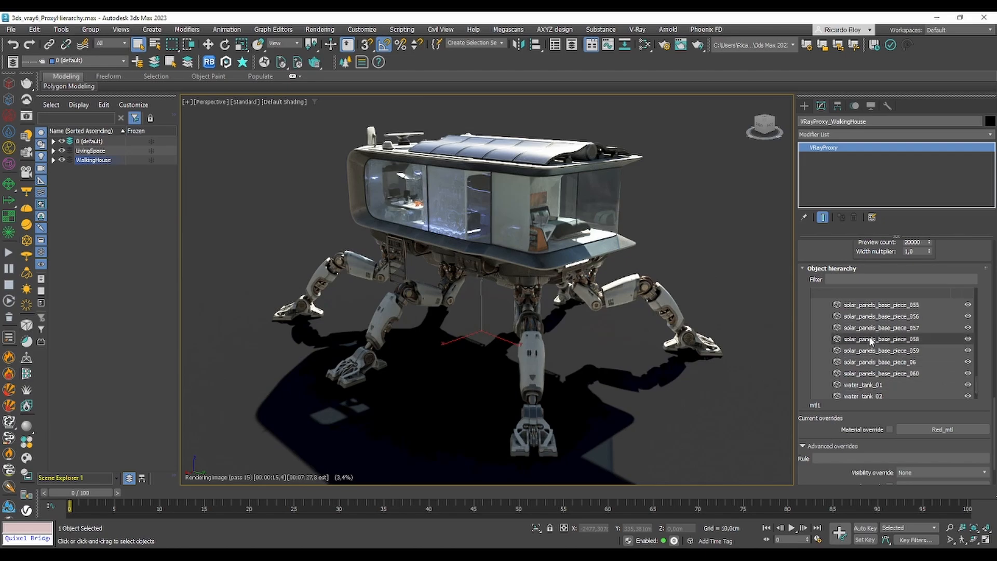
click(876, 328)
click(881, 339)
click(884, 351)
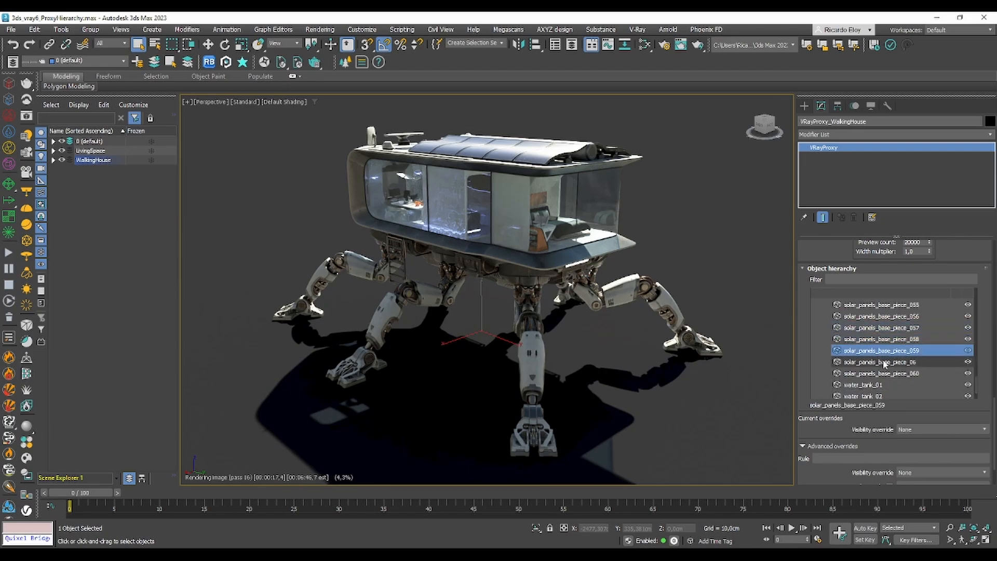
click(887, 361)
click(886, 340)
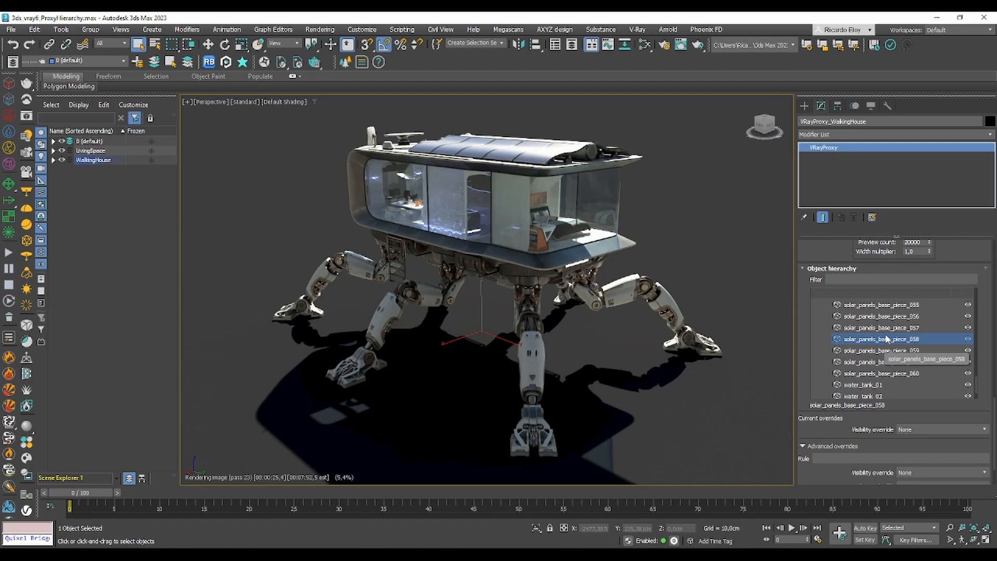
drag(977, 383, 978, 368)
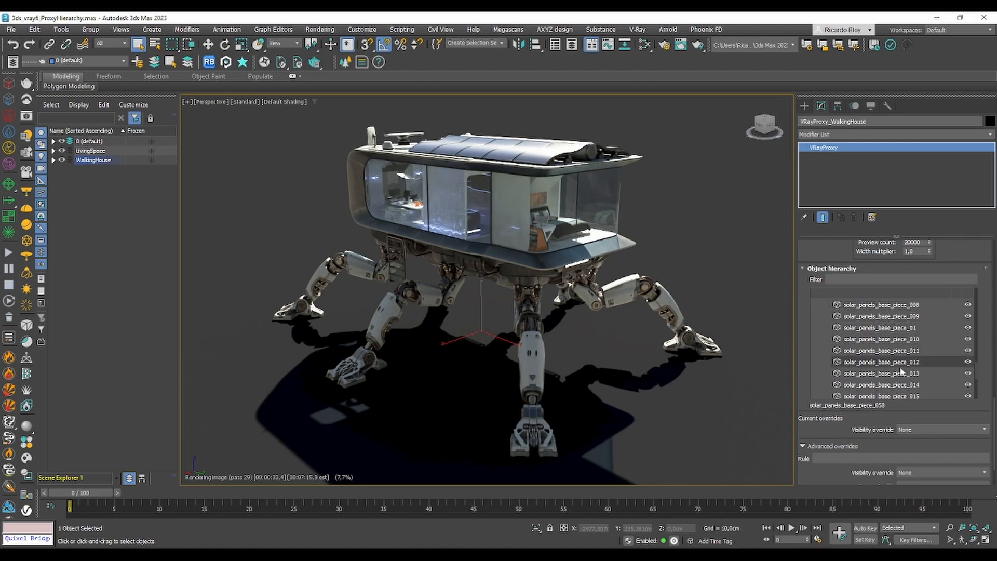
Add an advanced override rule solar_panels* to the walking house proxy and set its visibility override to Invisible.
click(842, 459)
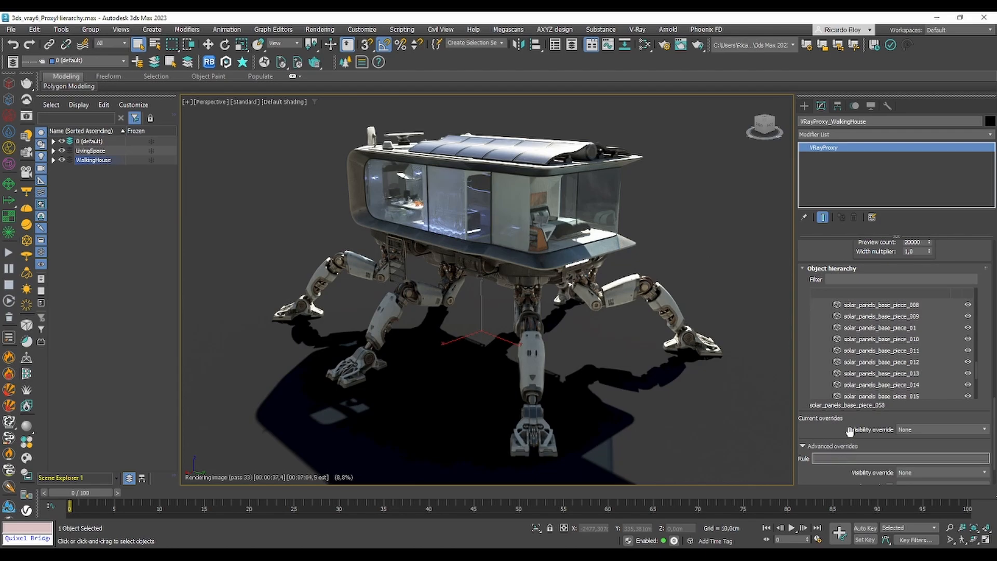
scroll(832, 458, down, 2)
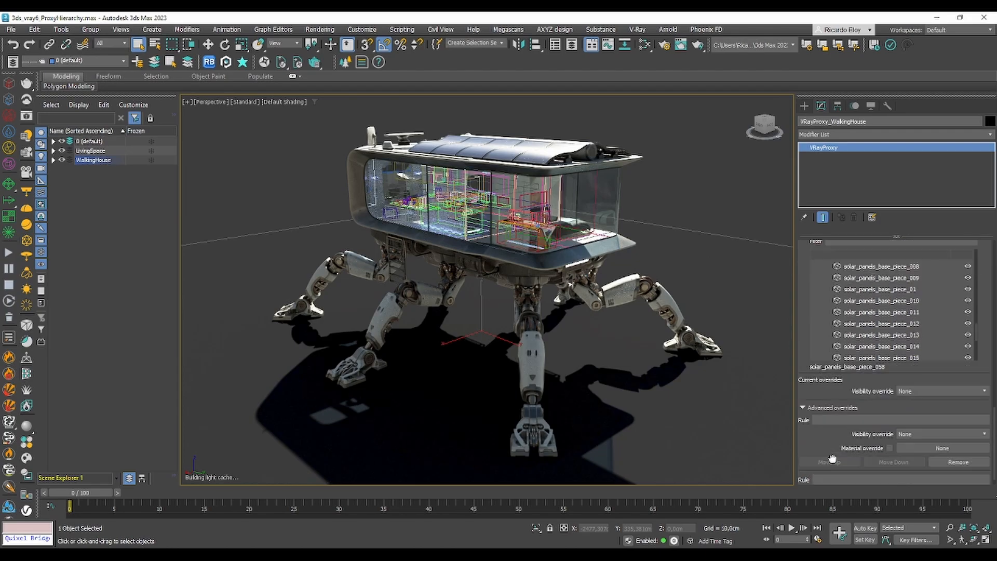
click(826, 420)
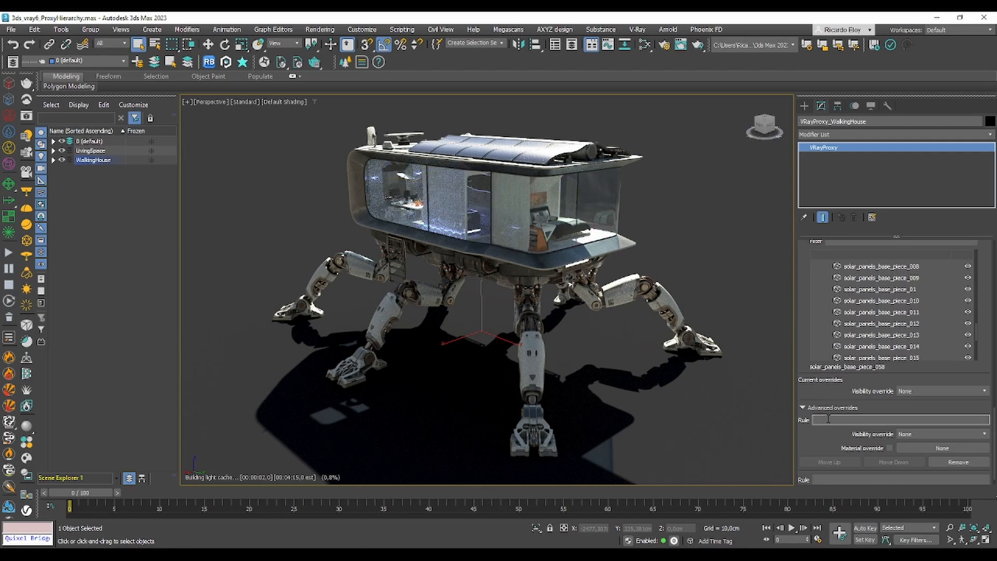
text(solar)
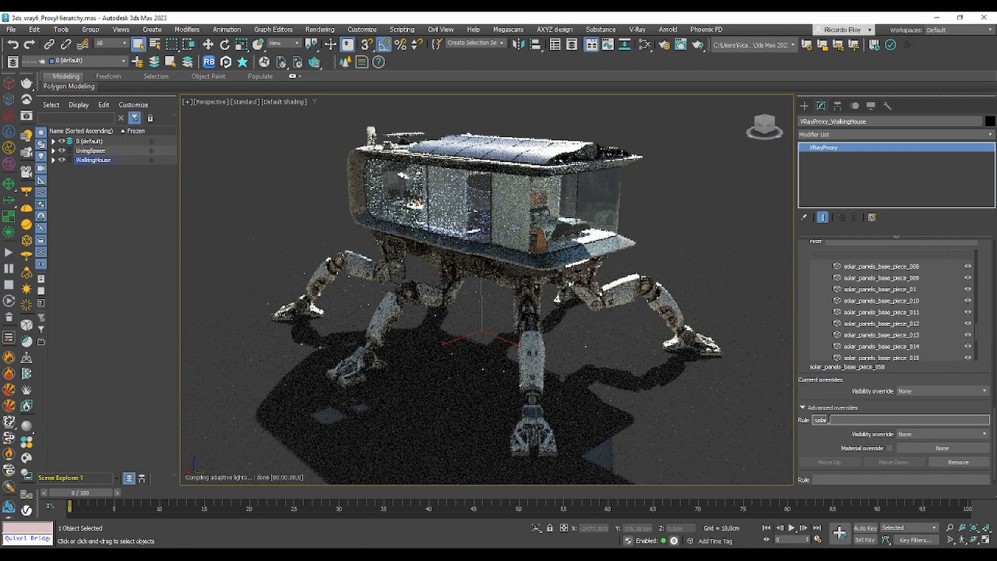
text(_panels*)
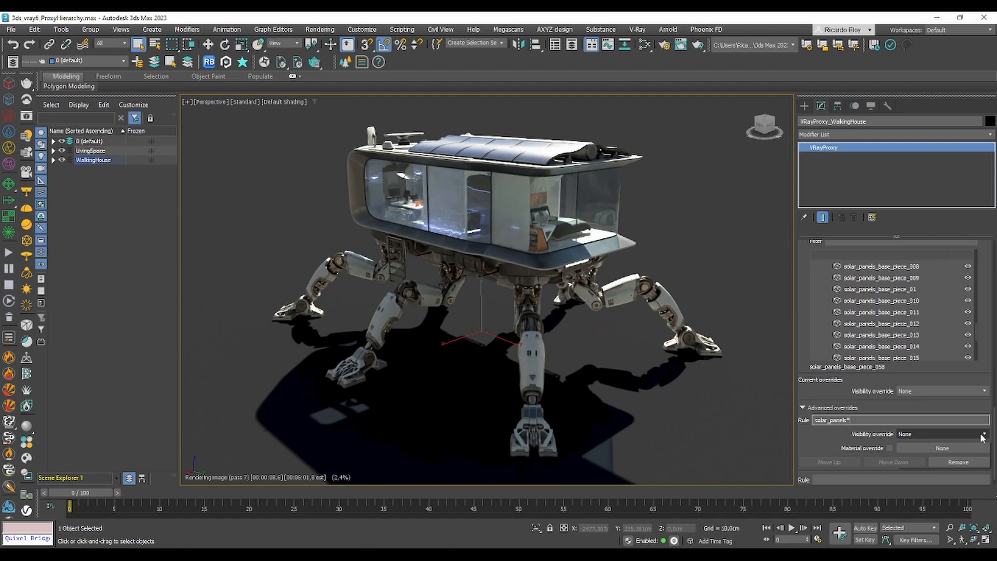
click(906, 435)
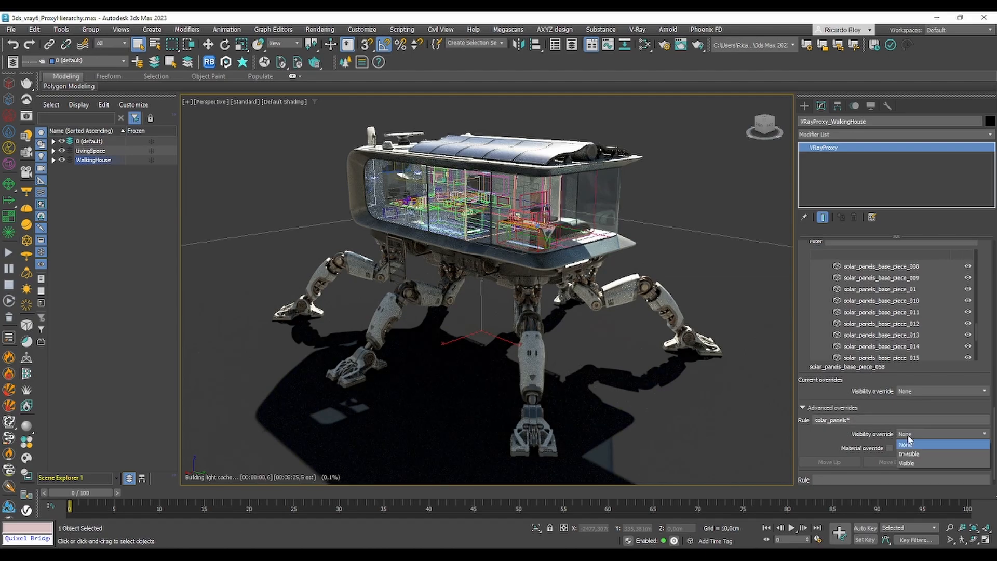
click(913, 455)
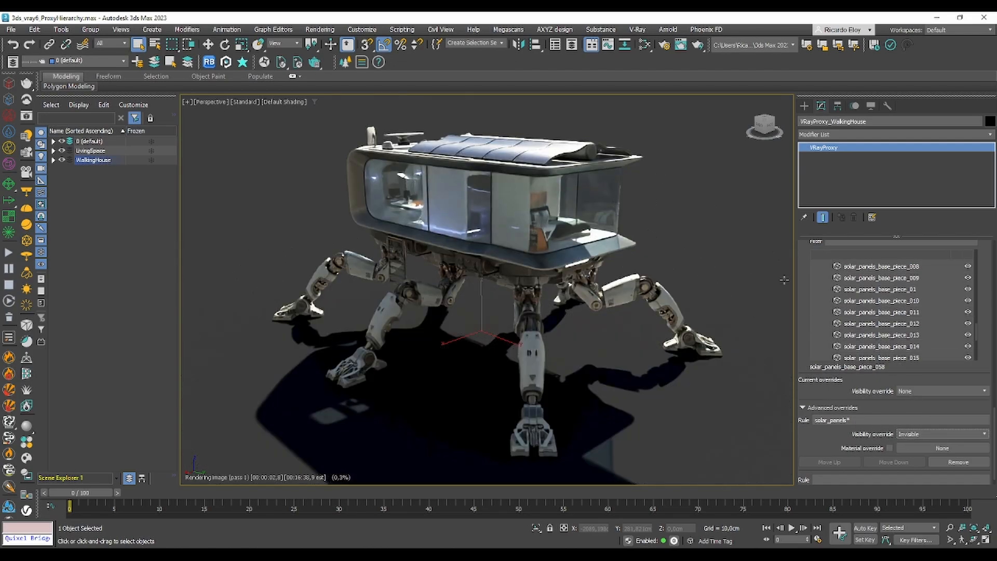
Change the invisibility rule to *Leg_Lower after finding the leg part names in the hierarchy, and remove the rule.
drag(862, 422, 776, 420)
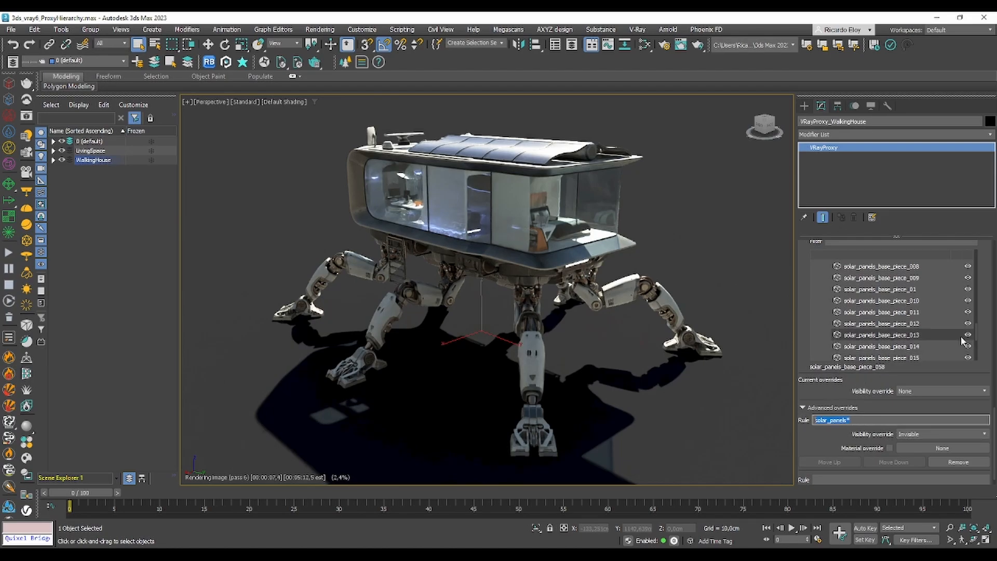
click(976, 322)
drag(976, 333, 979, 279)
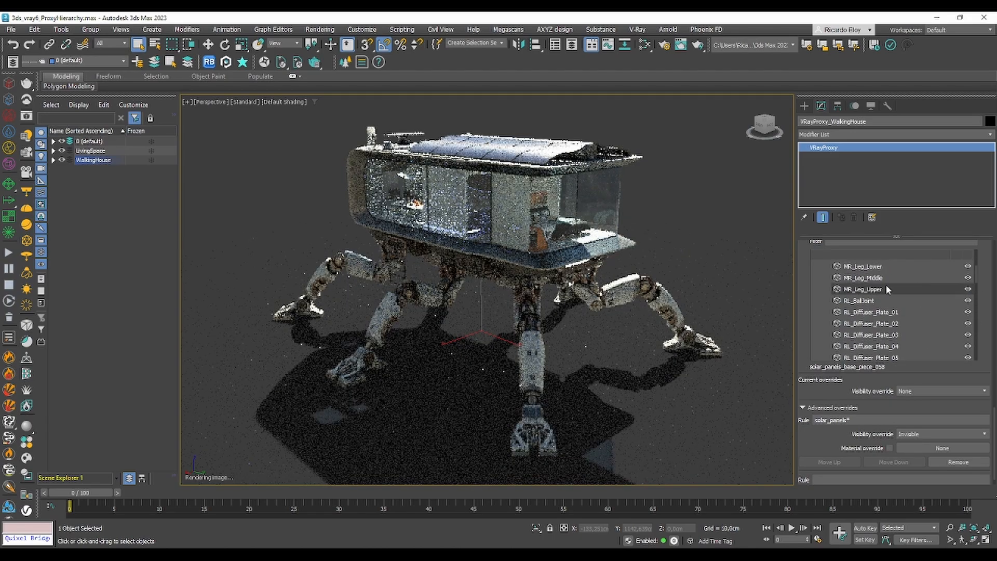
drag(860, 418, 748, 418)
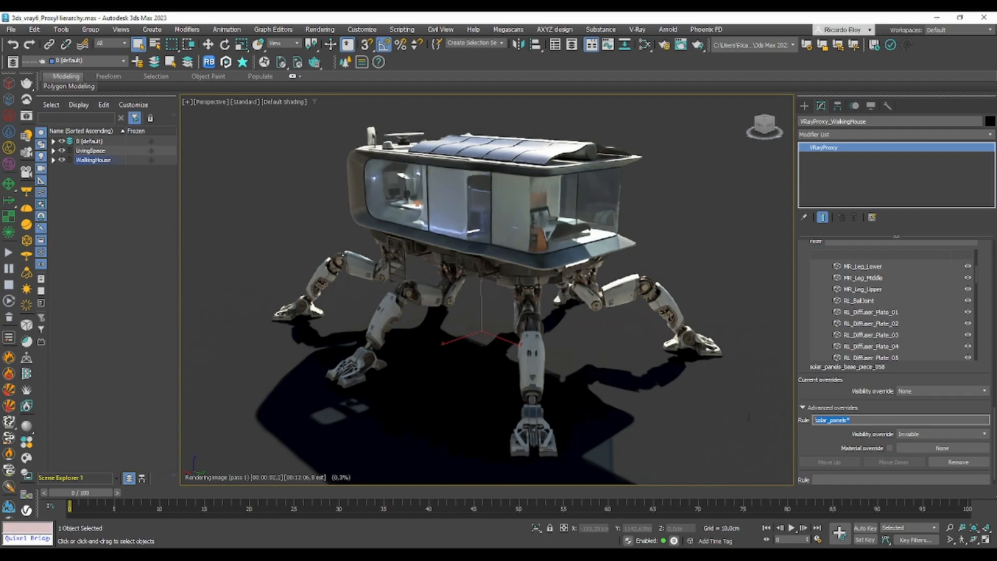
text(*)
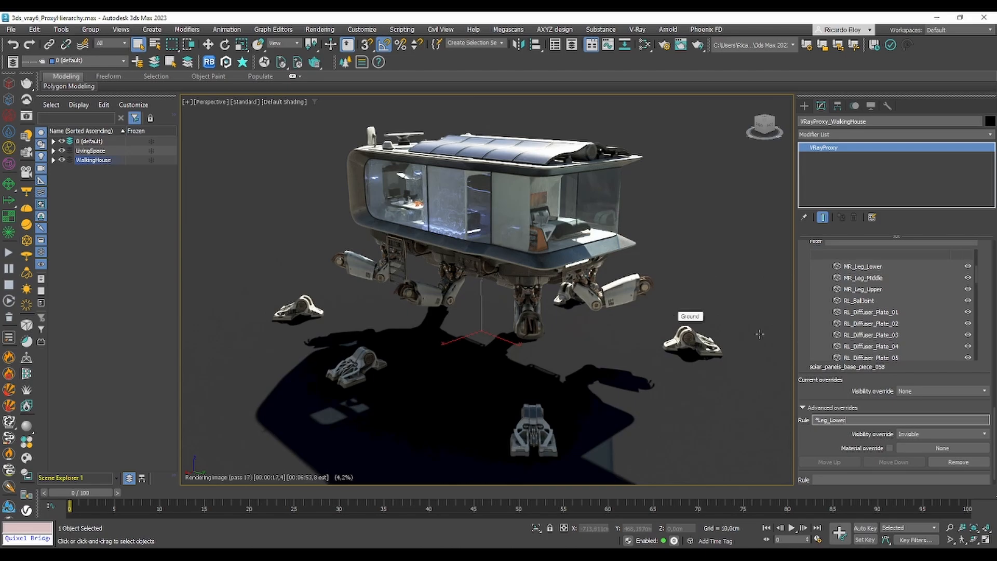
click(955, 463)
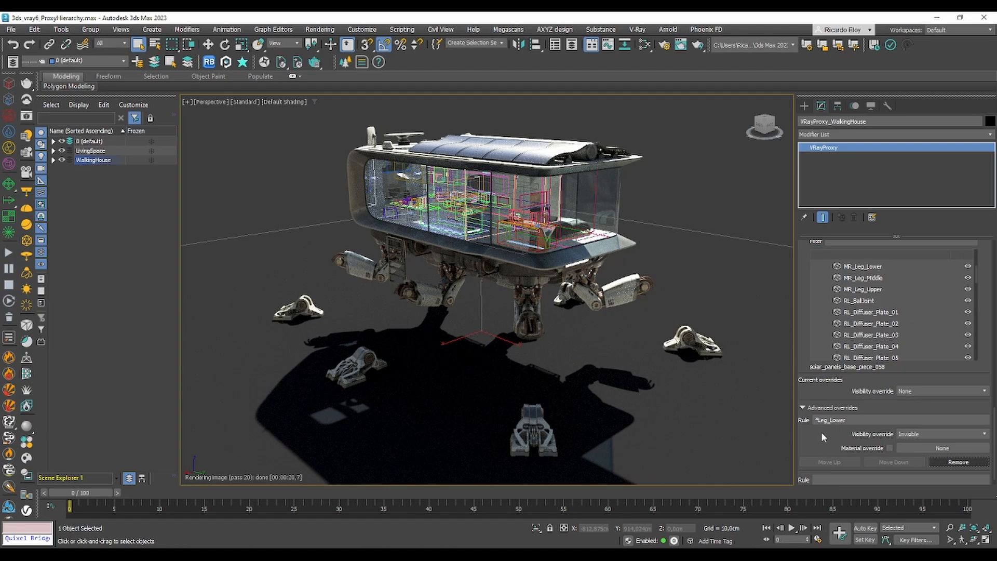
click(958, 461)
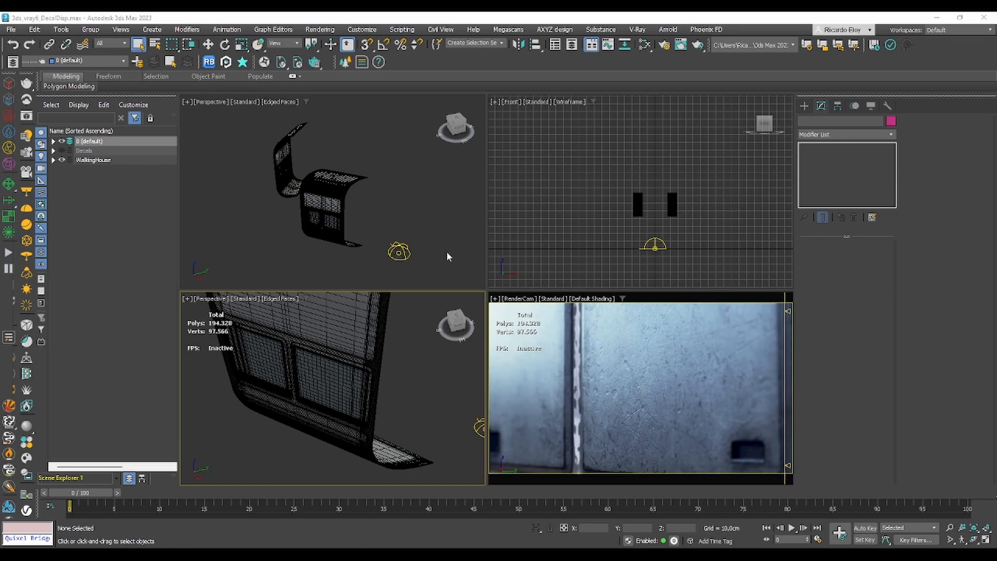
Draw a VRayDecal about 96 by 106 cm with about 60 cm projection depth beside the right-hand panel in a top view.
click(26, 342)
click(324, 391)
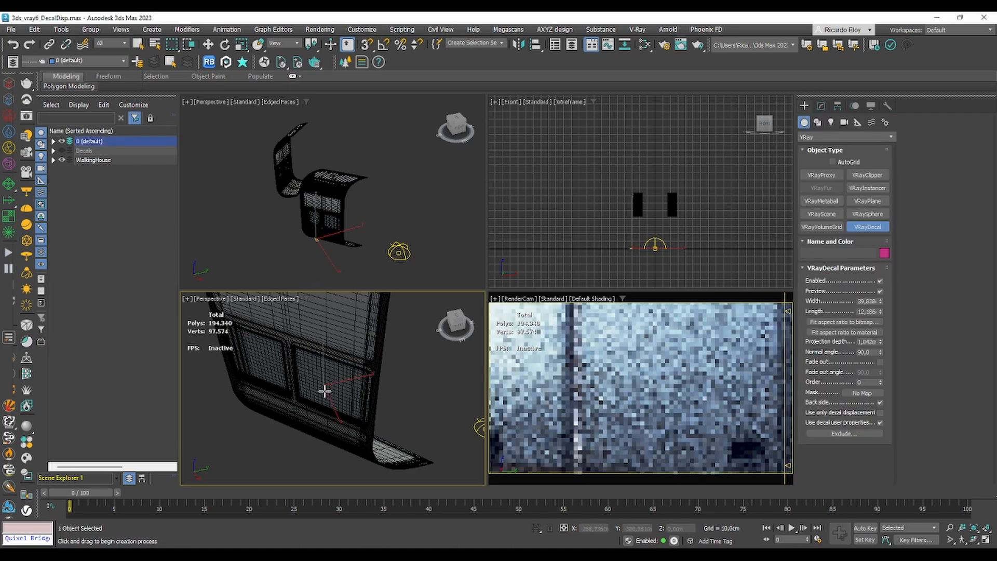
drag(324, 390, 297, 409)
right_click(297, 409)
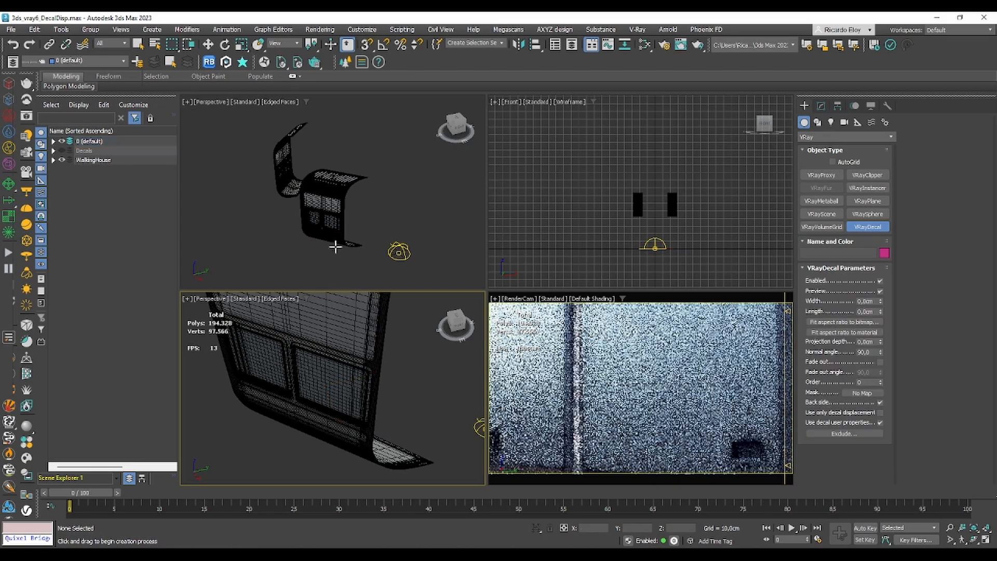
mouse_move(335, 247)
alt+middle_down()
mouse_move(327, 224)
mouse_move(326, 239)
alt+middle_up()
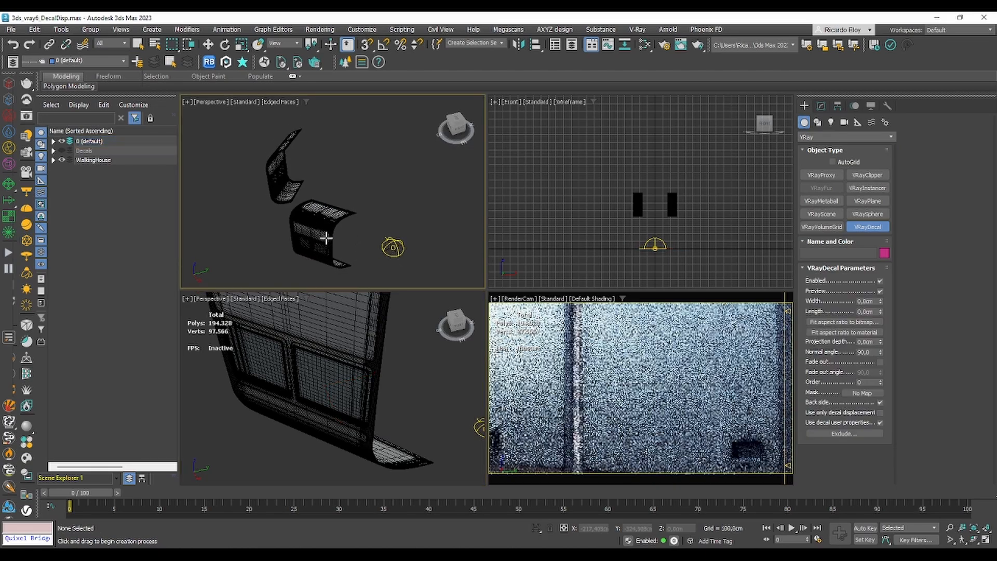
key(t)
scroll(329, 233, up, 5)
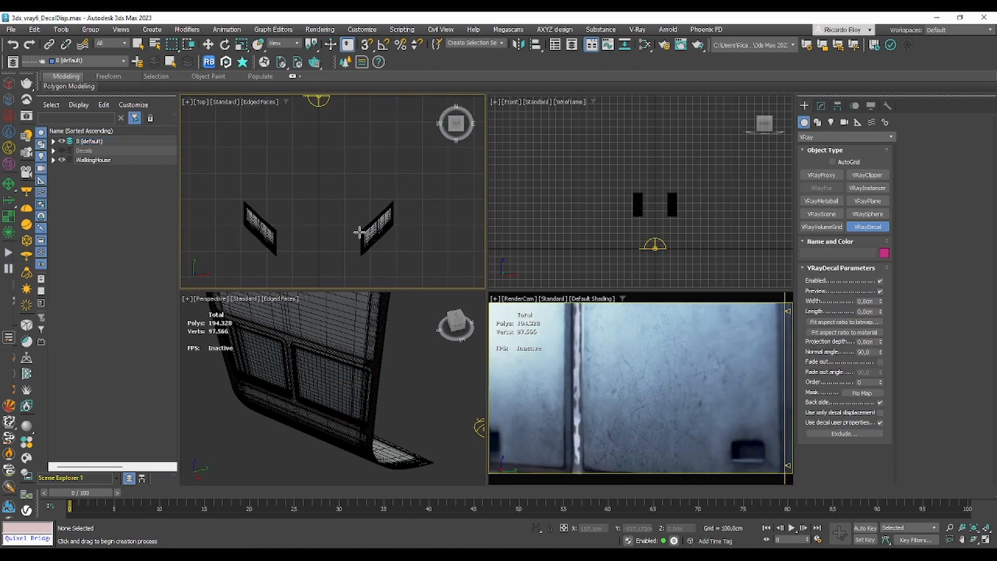
drag(390, 243, 378, 257)
click(380, 242)
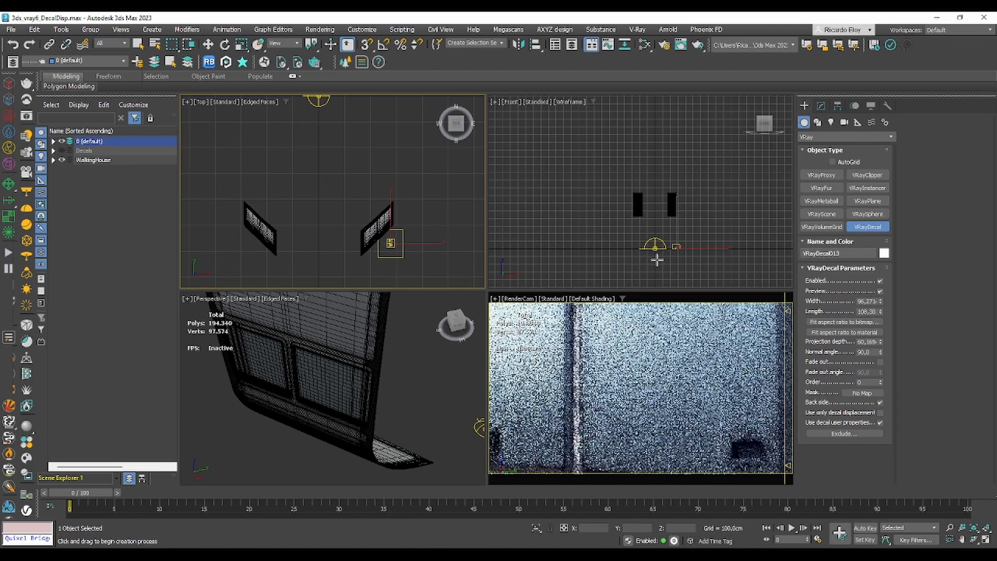
Raise the decal to a height of about 537 cm, level with the lower part of the wall panel.
scroll(657, 260, up, 6)
scroll(622, 223, down, 2)
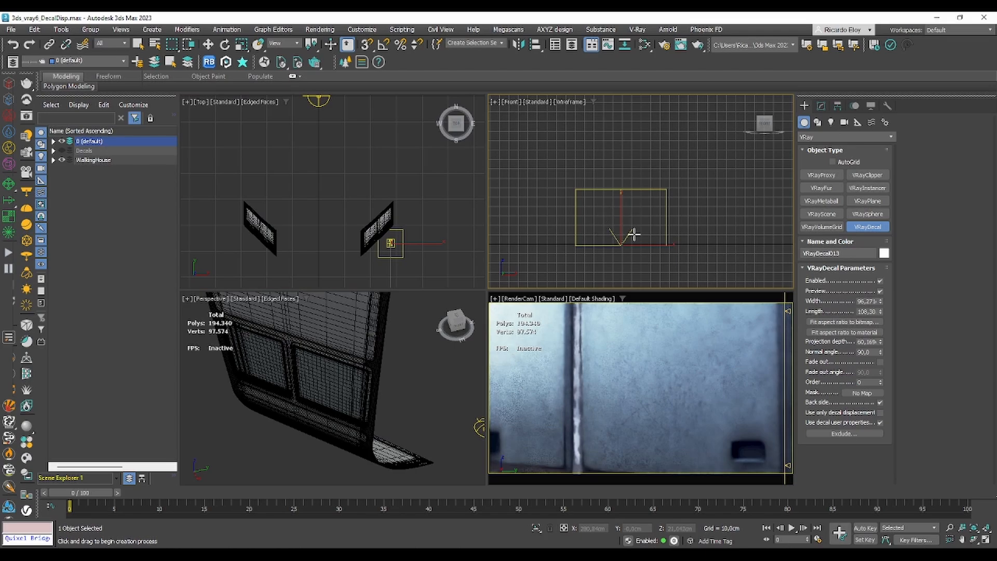
scroll(349, 373, down, 4)
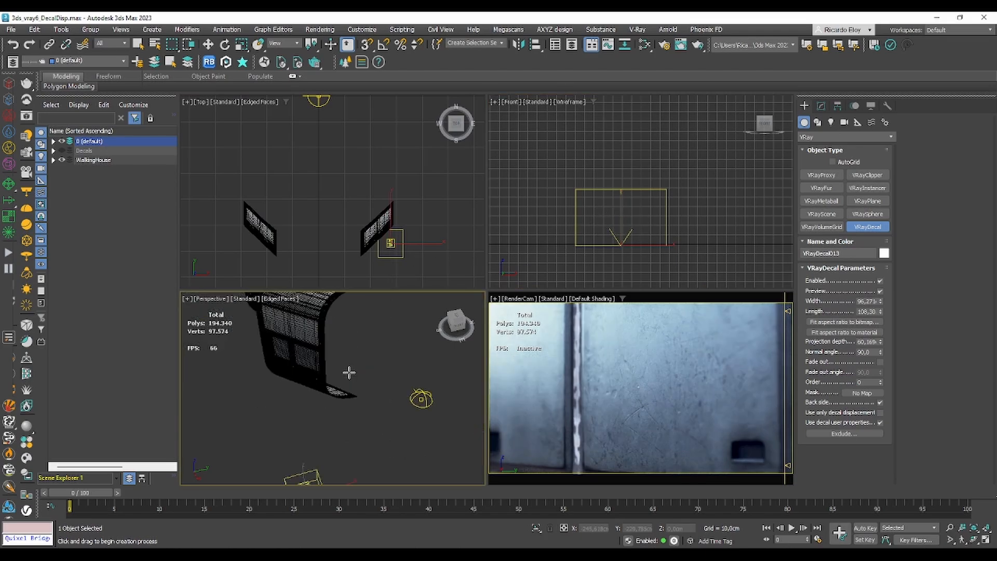
scroll(349, 372, down, 2)
middle_drag(335, 415, 338, 402)
key(w)
drag(330, 412, 338, 343)
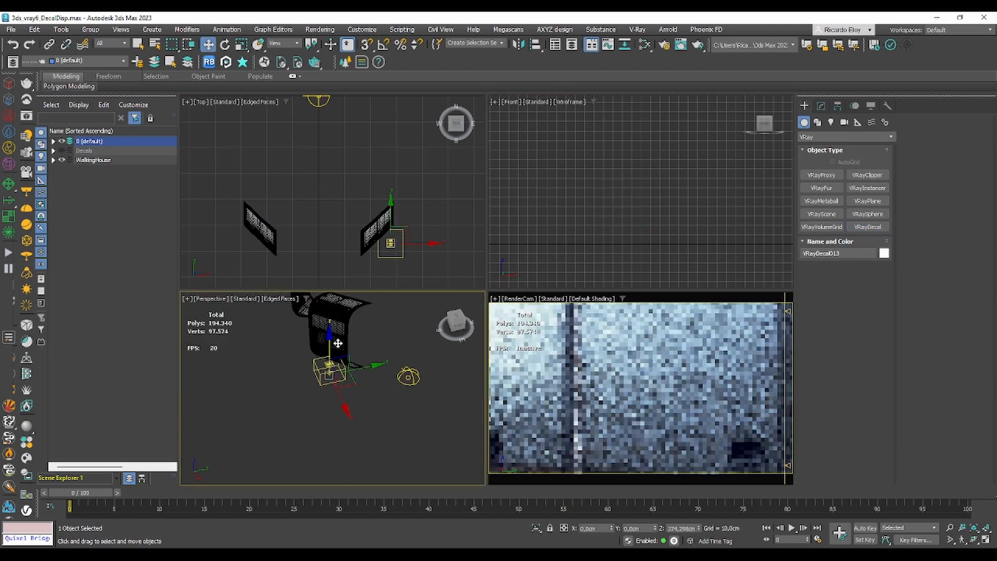
Rotate the decal about 132 degrees around its vertical axis in an enlarged perspective view.
key(alt+w)
middle_drag(470, 273, 463, 315)
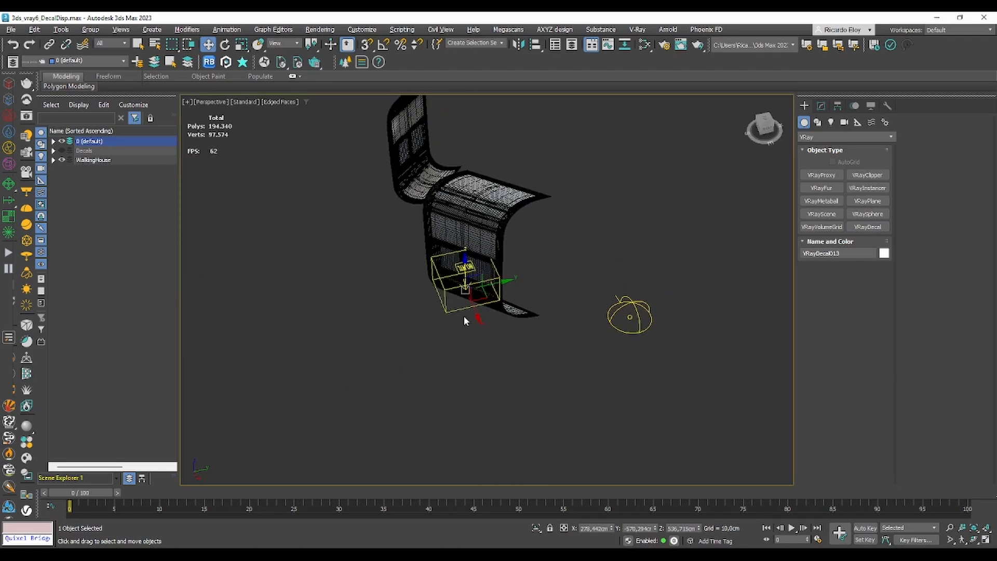
scroll(464, 320, up, 5)
key(e)
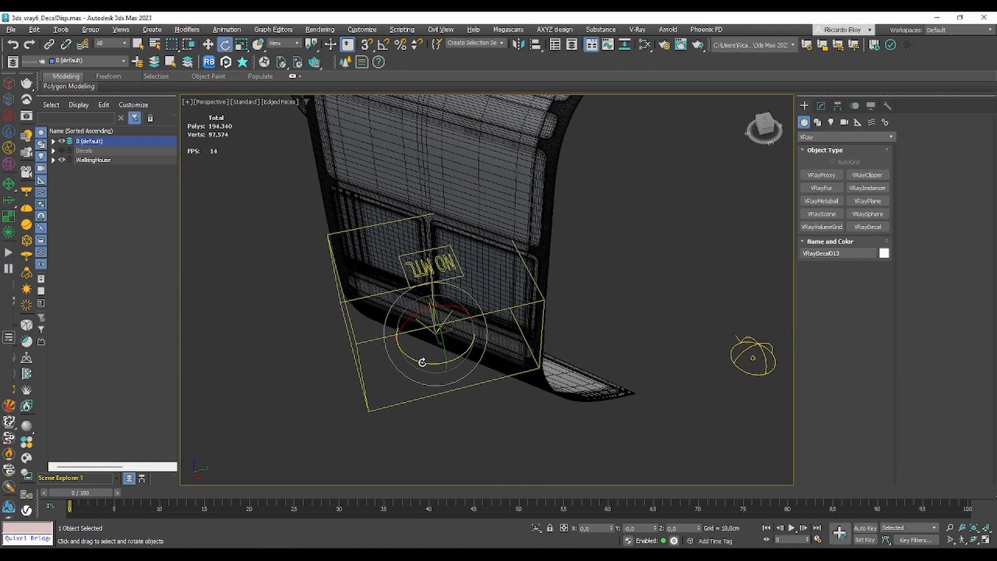
drag(422, 362, 561, 339)
drag(564, 337, 562, 338)
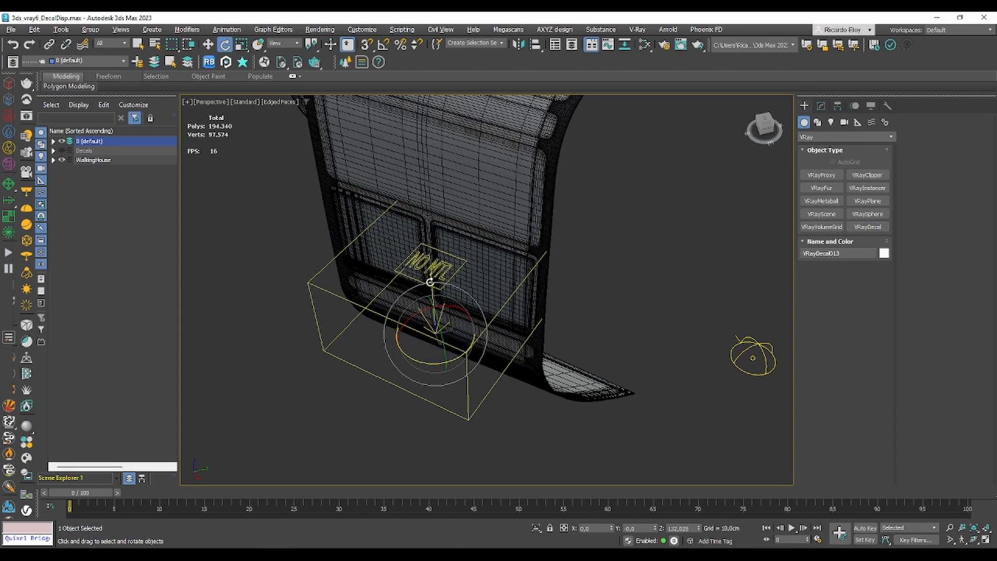
Switch the rotation's reference coordinate system and tilt the decal upright with angle snap on, so it faces the wall panel.
click(294, 43)
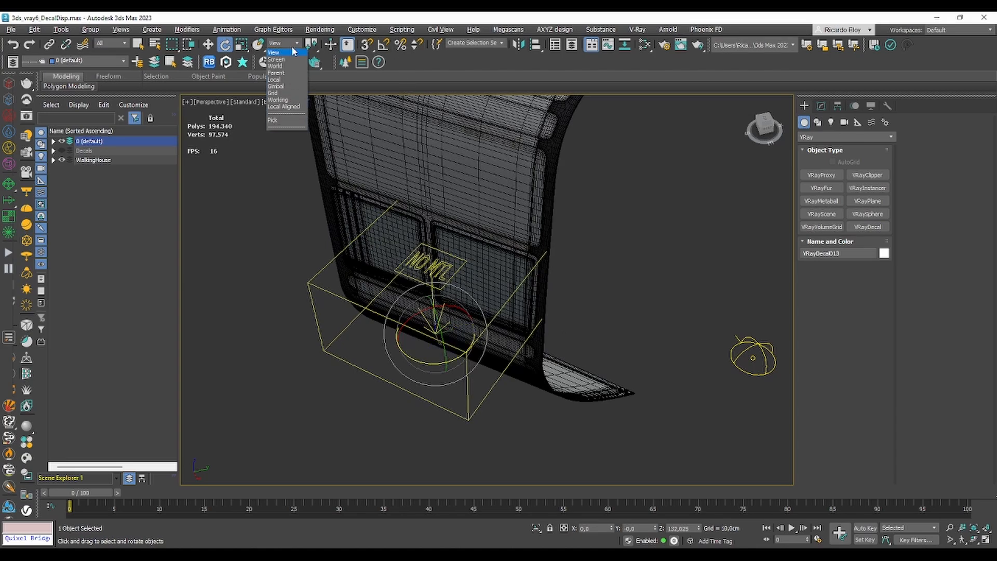
click(280, 84)
drag(428, 316, 411, 387)
key(ctrl+z)
key(a)
alt+middle_drag(478, 335, 425, 286)
Move the decal onto the panel's lower windows, at about X 221, Y -506, Z 552 cm.
key(w)
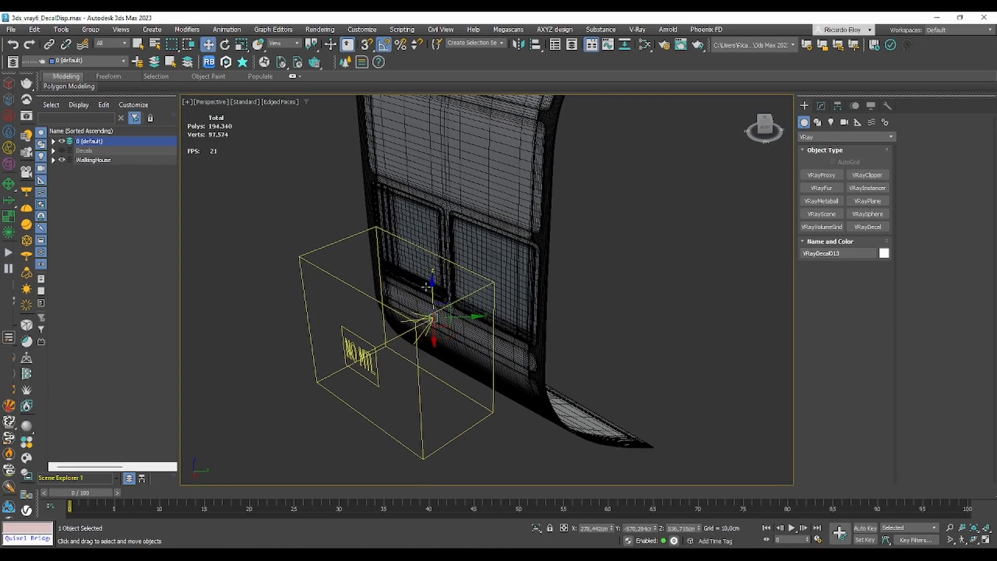
drag(447, 327, 528, 279)
alt+middle_drag(528, 279, 557, 266)
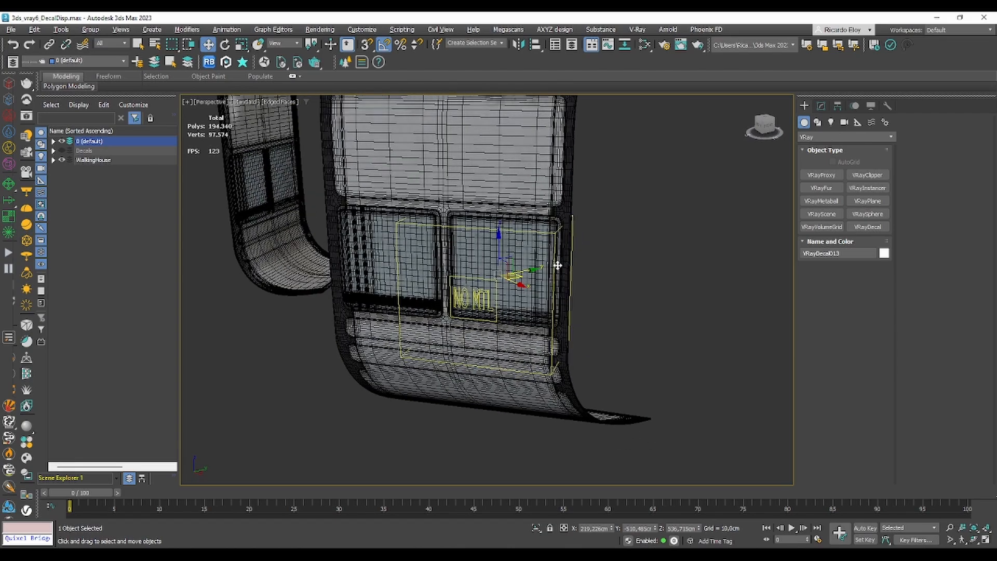
drag(501, 249, 503, 228)
alt+middle_drag(503, 229, 476, 252)
drag(530, 260, 533, 260)
Check the decal's projection in the RenderCam render with all four viewports shown, and open the Slate Material Editor.
key(alt+w)
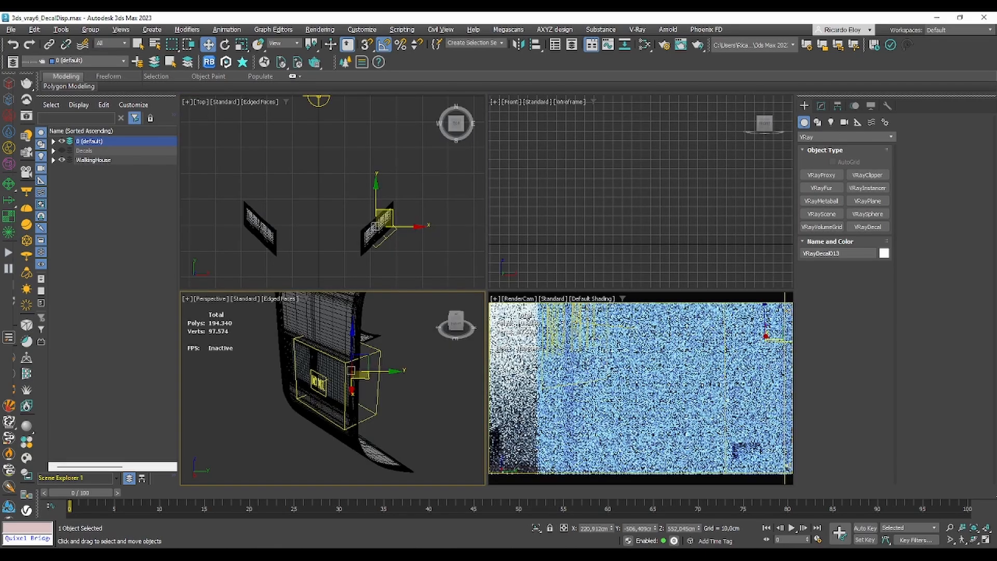
right_click(695, 368)
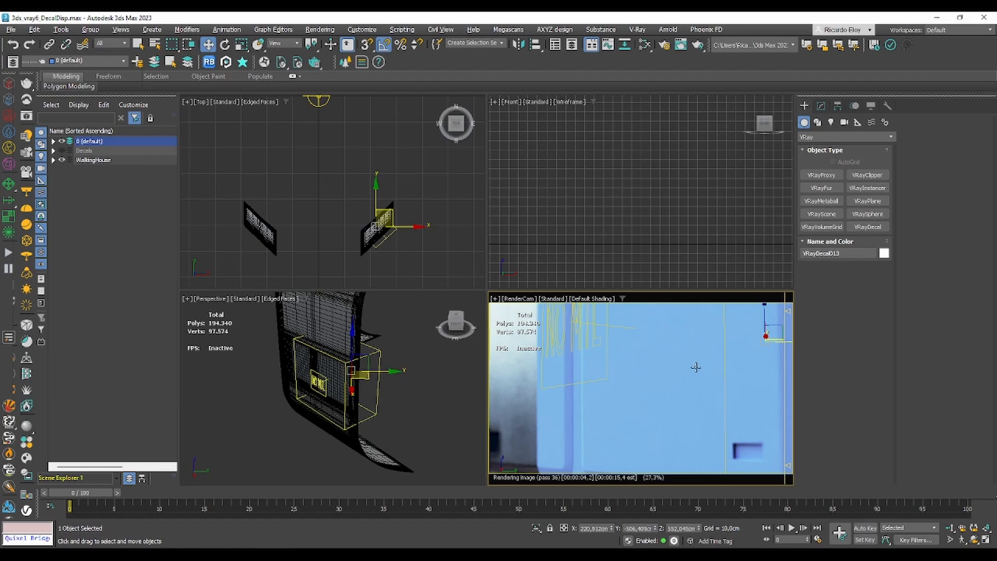
right_click(381, 350)
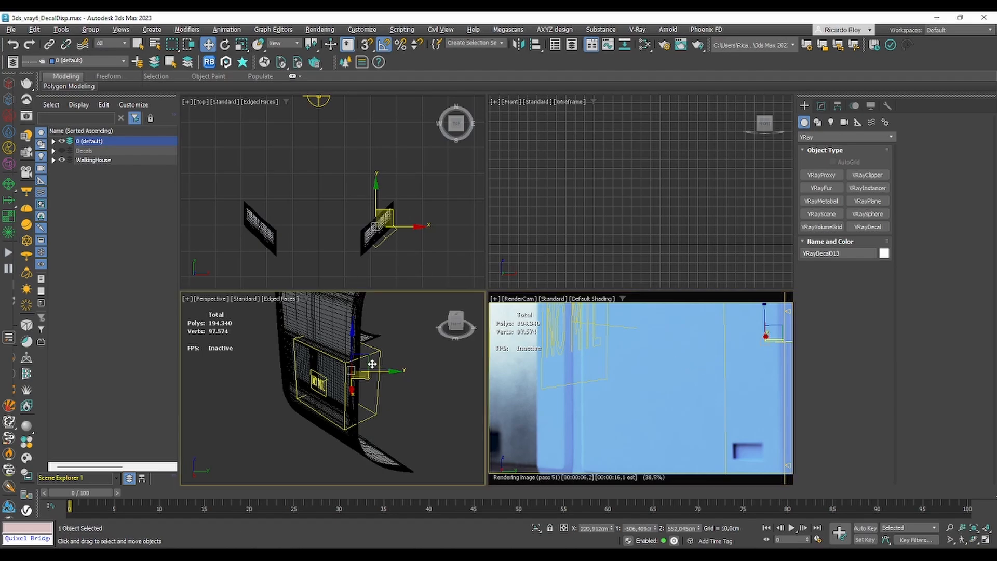
click(645, 47)
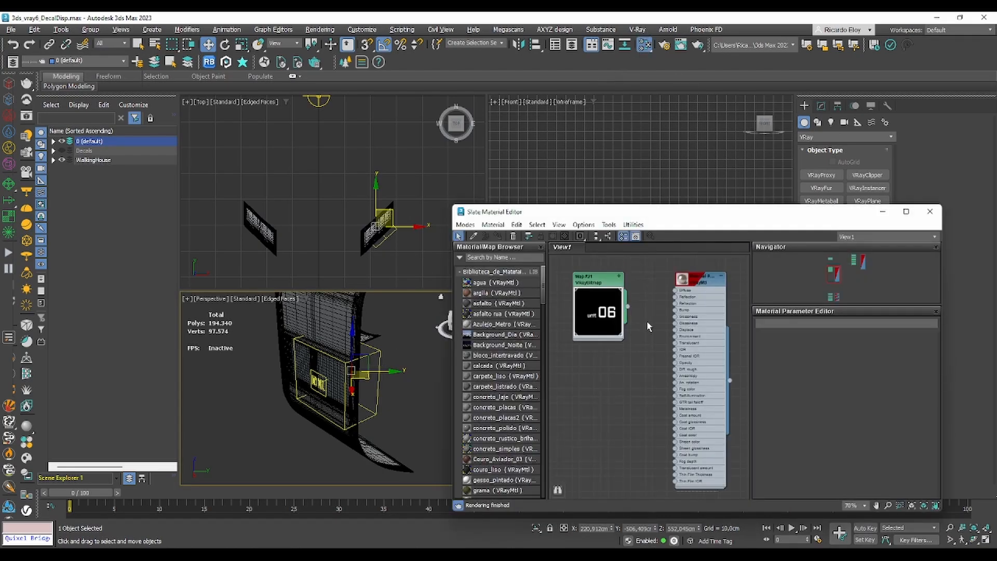
middle_drag(647, 322, 539, 322)
double_click(591, 283)
click(499, 236)
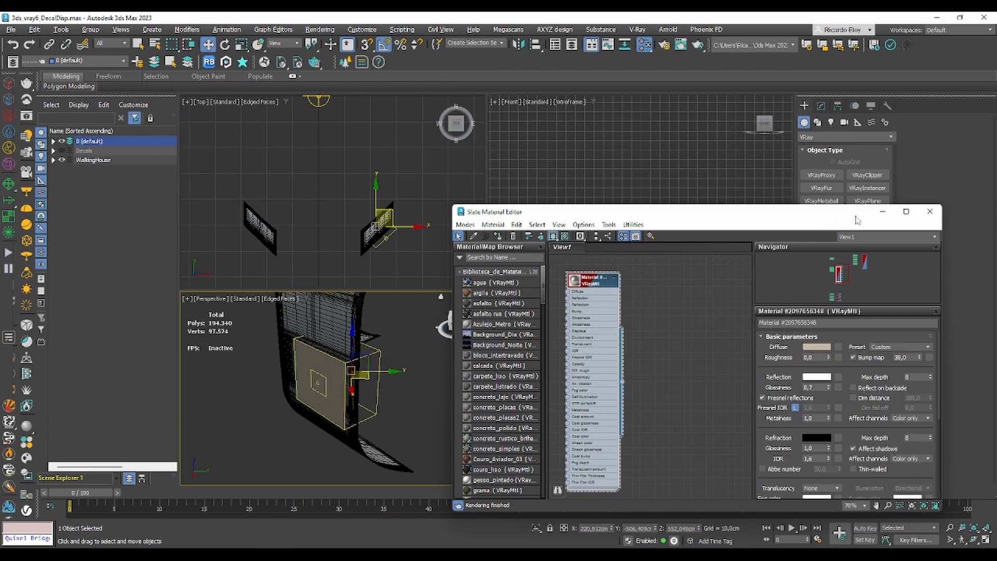
click(929, 213)
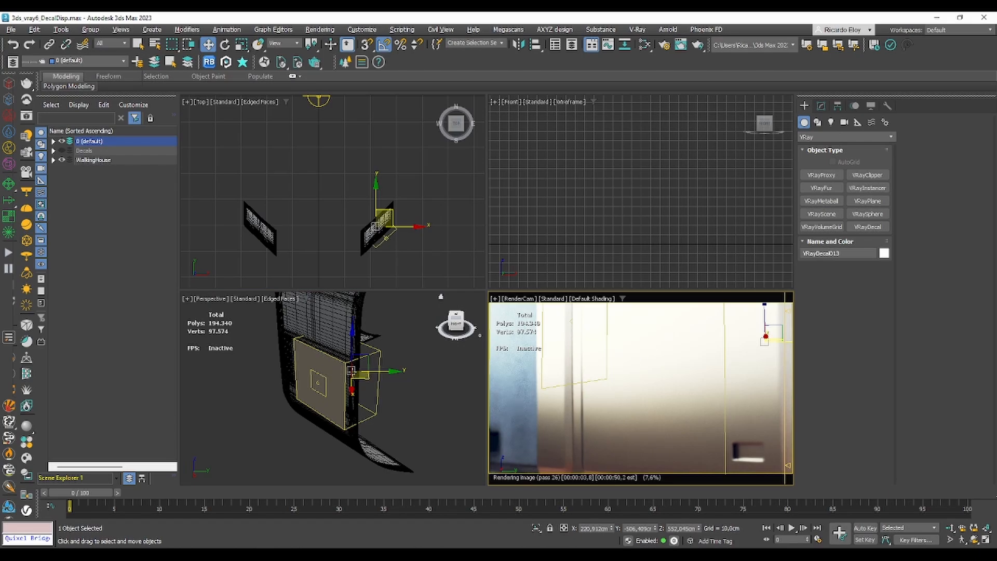
Narrow the decal to about 41.4 cm wide and move it lower on the panel, to about X 221, Y -495, Z 541 cm.
alt+middle_drag(351, 371, 373, 375)
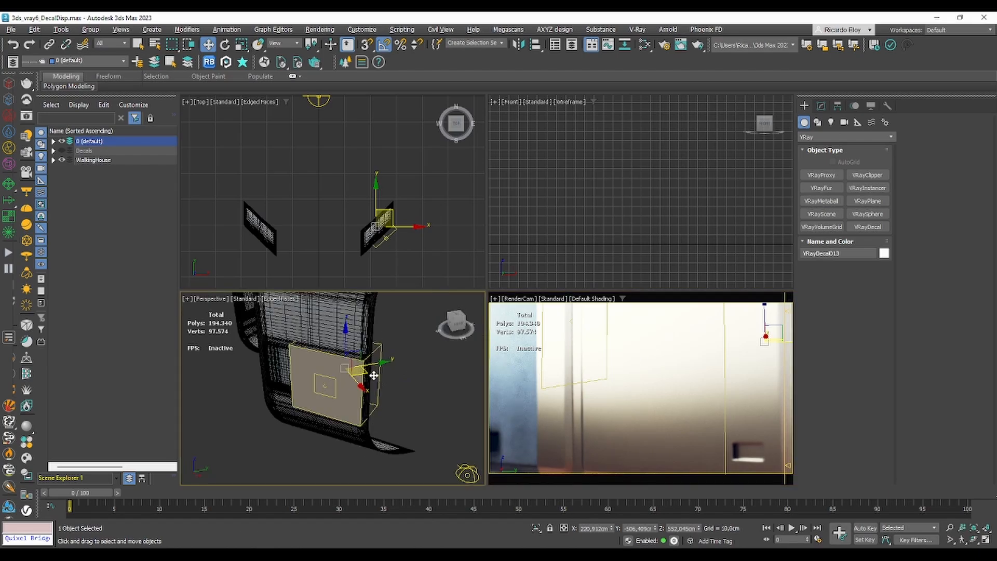
click(820, 107)
drag(881, 279, 881, 310)
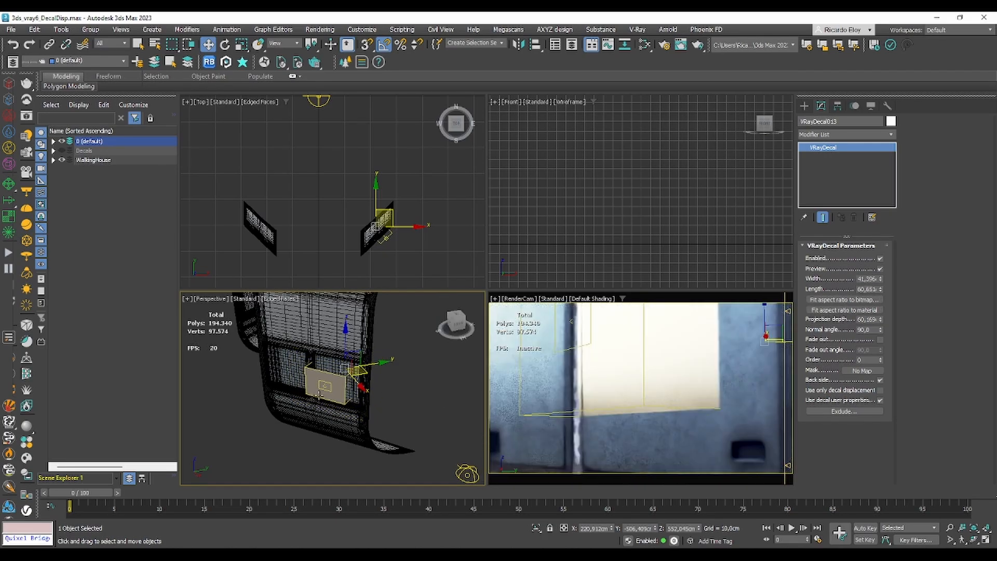
drag(359, 350, 367, 356)
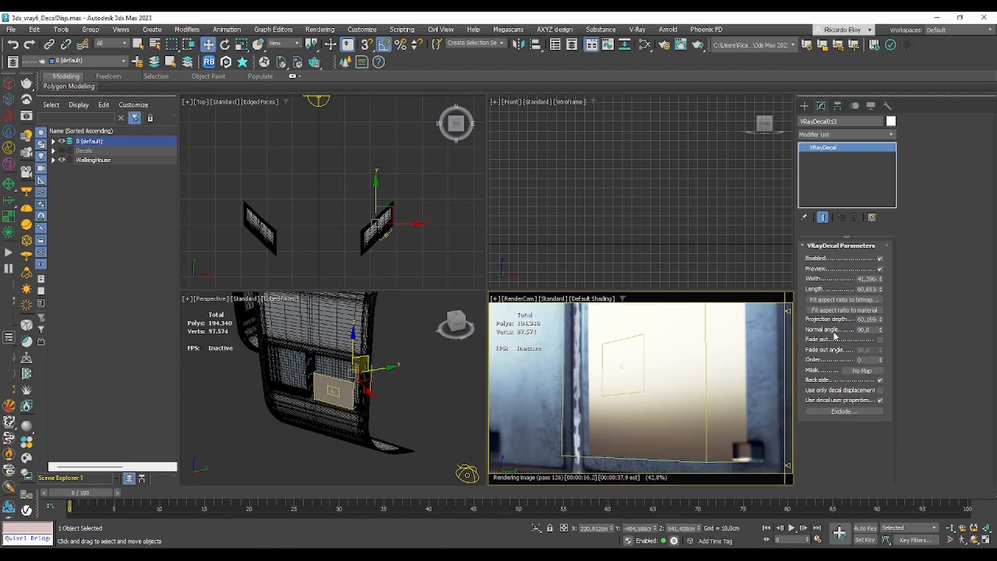
Link the "unit 06" VRayBitmap, Map #21, to the decal's Mask as an instance.
click(644, 44)
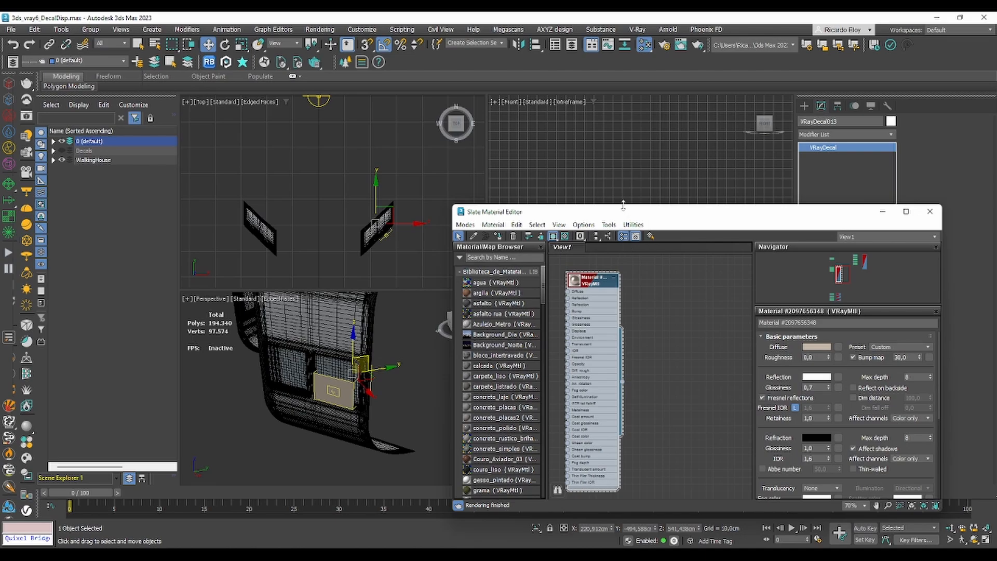
drag(621, 212, 443, 170)
middle_drag(396, 291, 502, 290)
drag(419, 239, 421, 256)
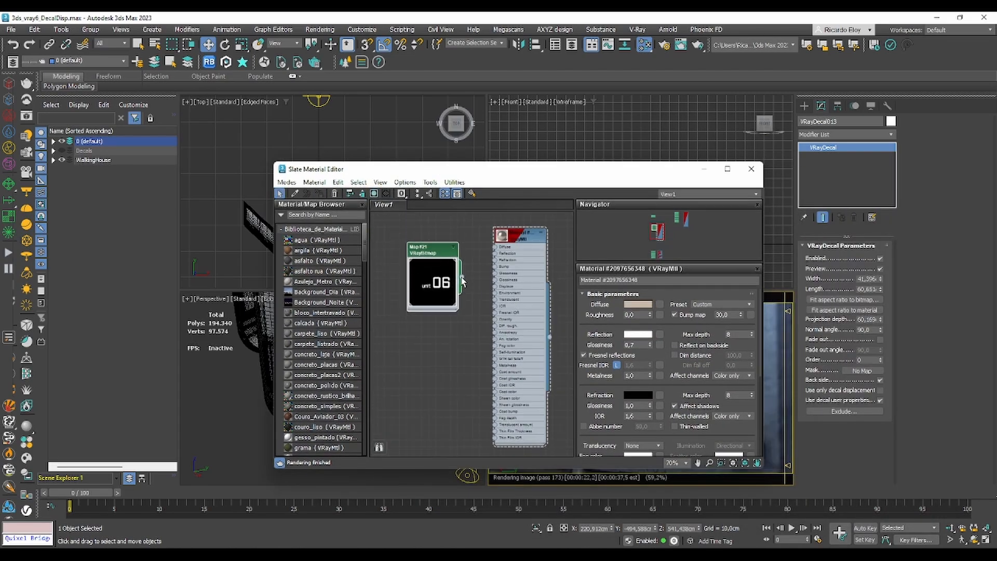
drag(464, 281, 860, 371)
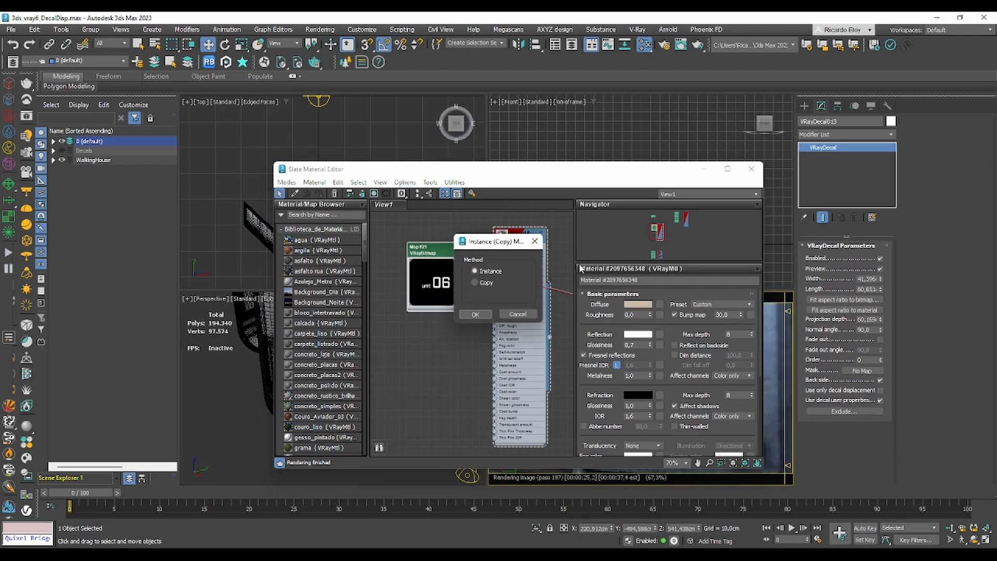
click(475, 315)
click(750, 169)
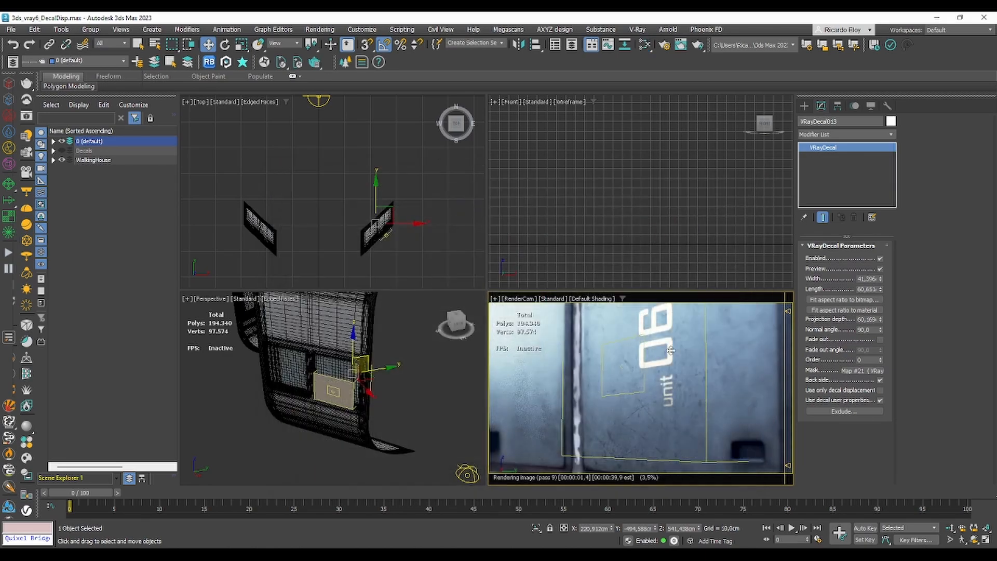
Rotate the decal -90 degrees about its local Z axis so the "unit 06" lettering reads horizontally, and raise it slightly to about Z 542 cm.
scroll(363, 350, up, 3)
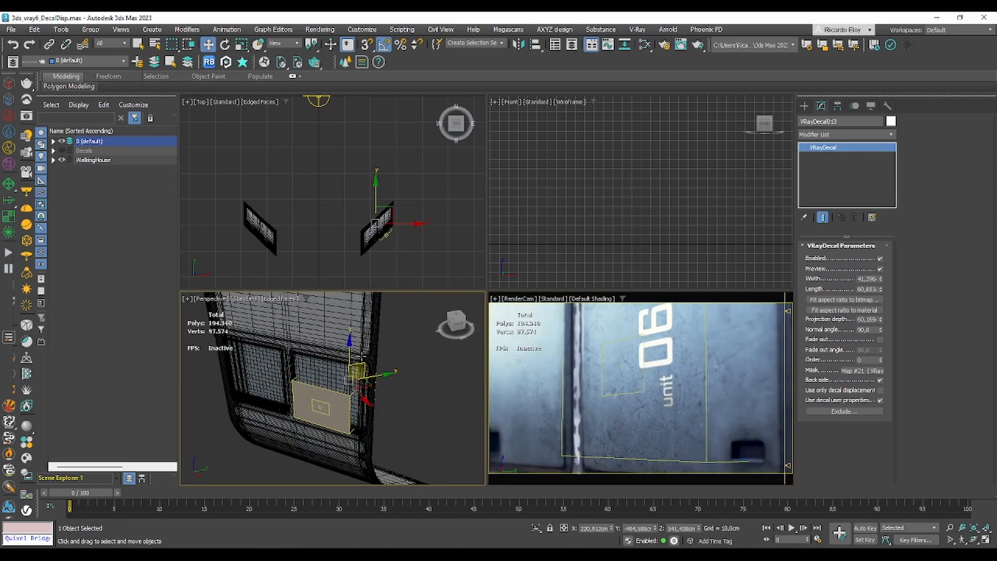
key(e)
drag(366, 351, 397, 385)
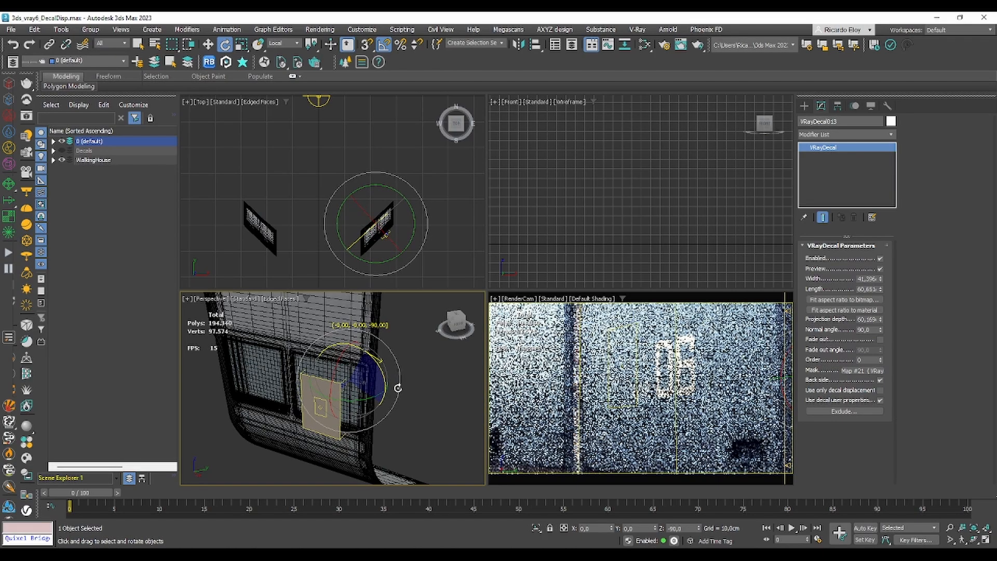
key(w)
drag(351, 360, 354, 357)
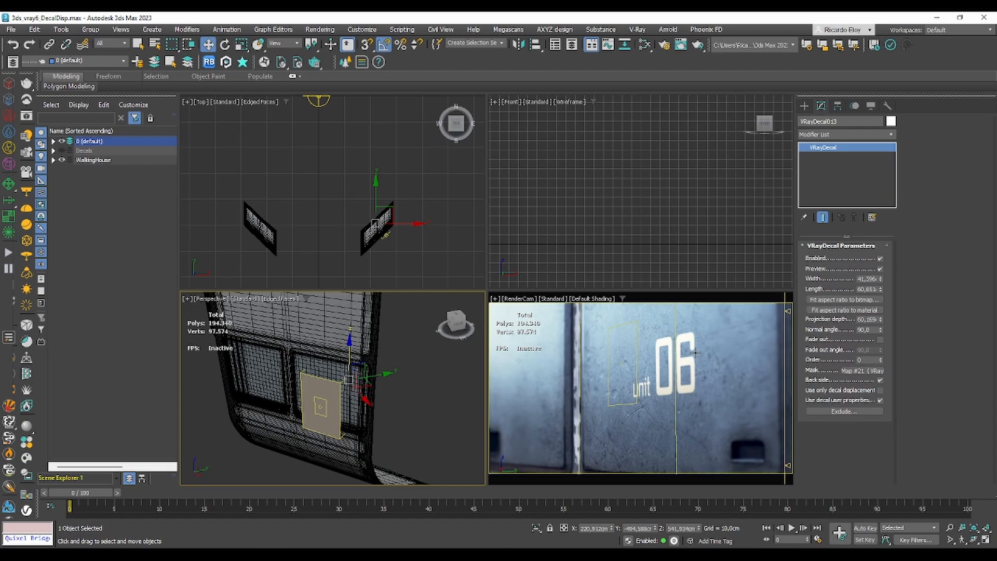
Fit the decal's aspect ratio to the bitmap Decal_02_p.png from the assets folder.
click(845, 310)
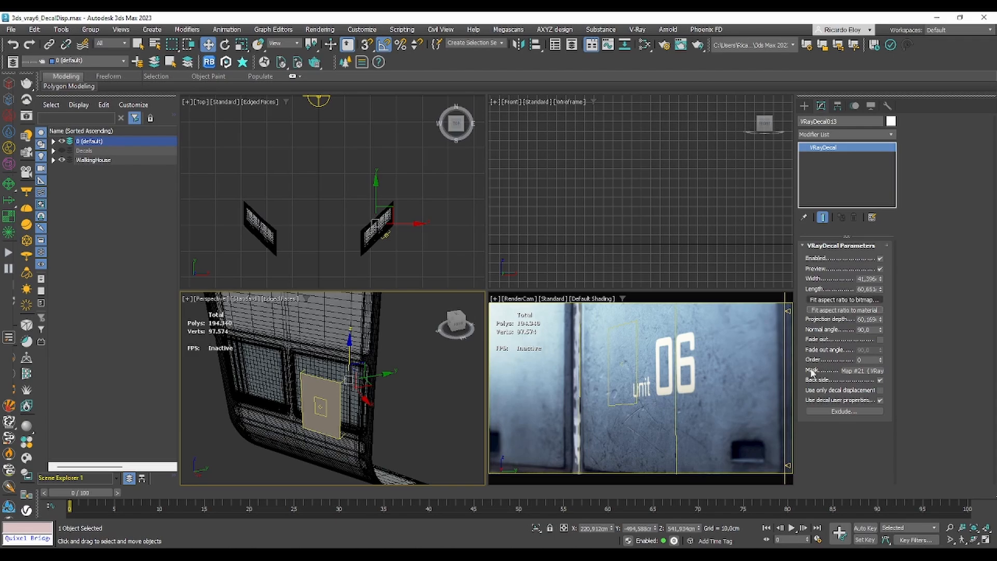
click(844, 300)
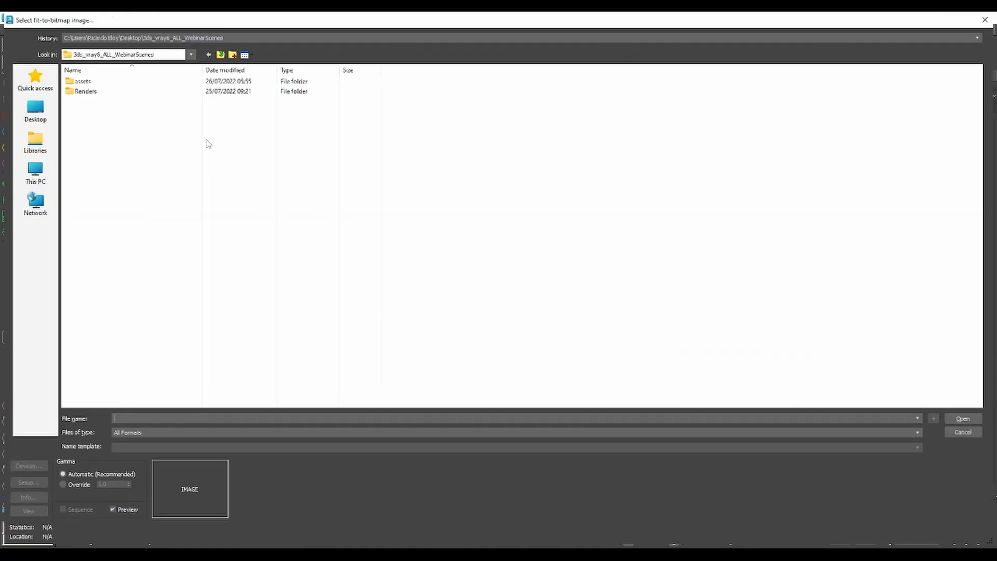
double_click(210, 82)
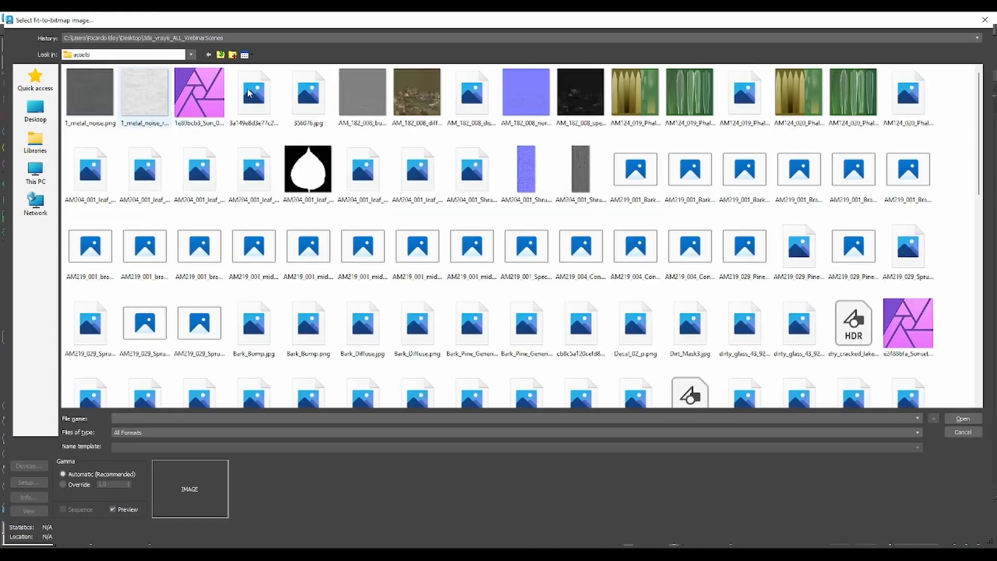
drag(979, 94, 971, 314)
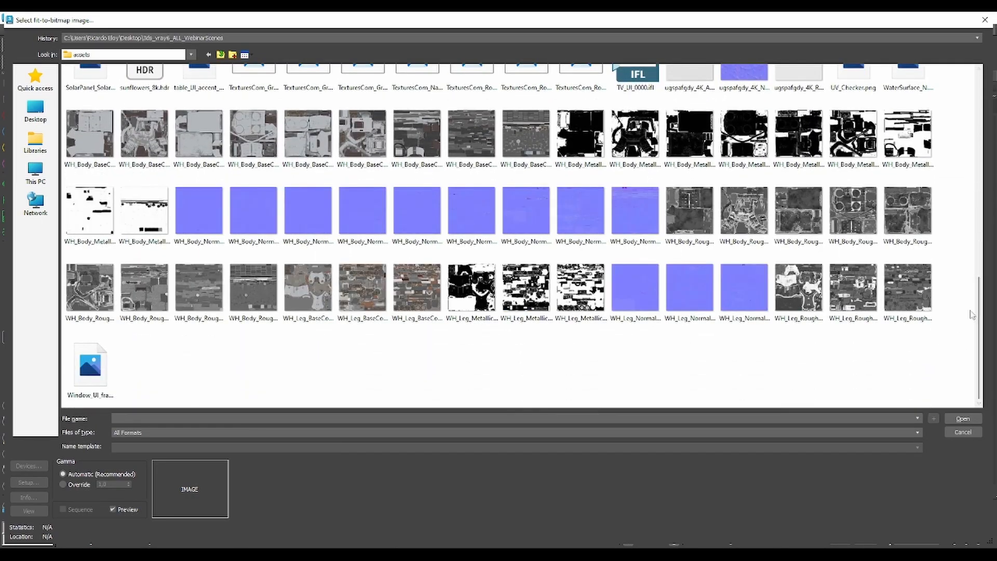
scroll(881, 261, up, 3)
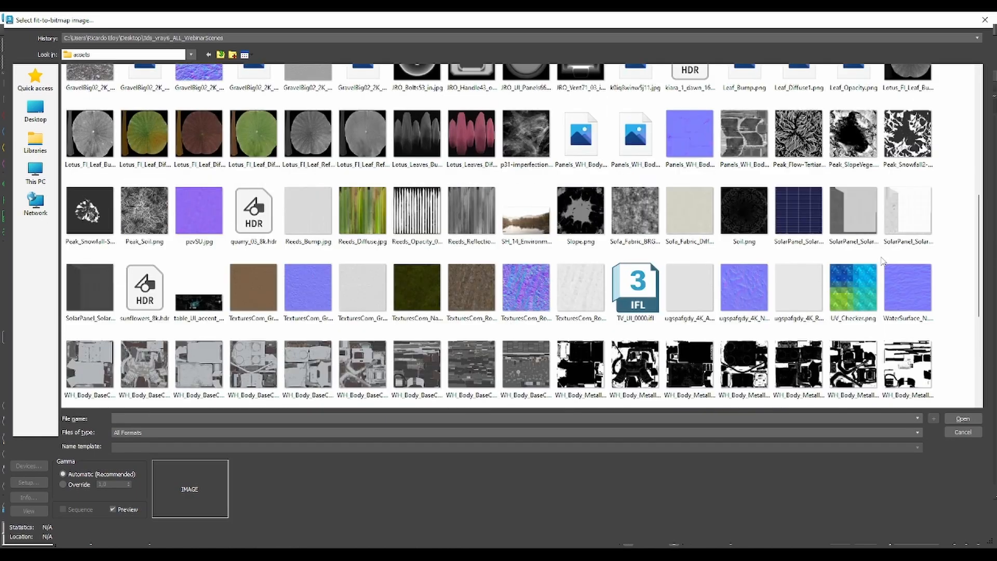
scroll(881, 261, up, 1)
scroll(882, 259, up, 2)
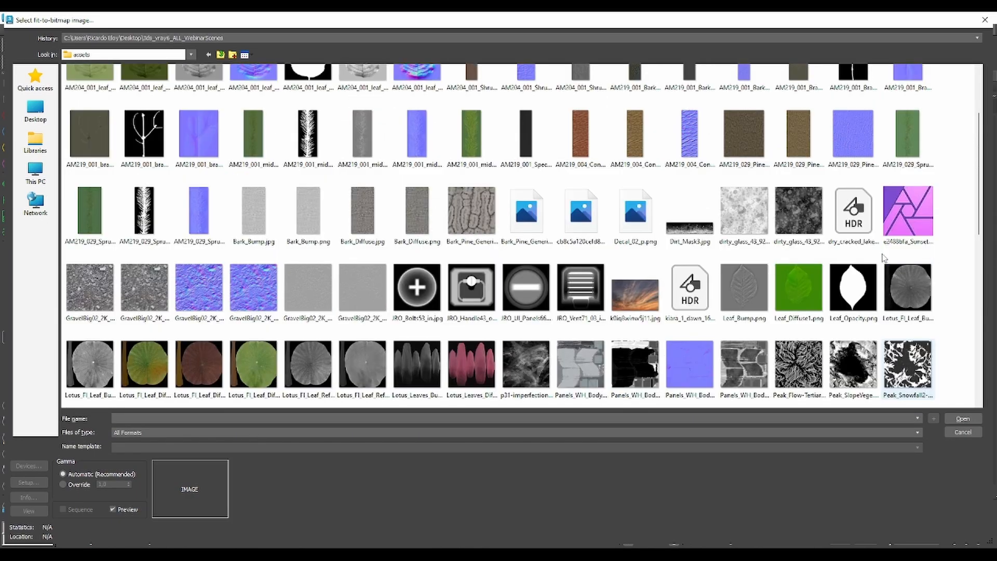
scroll(884, 258, up, 2)
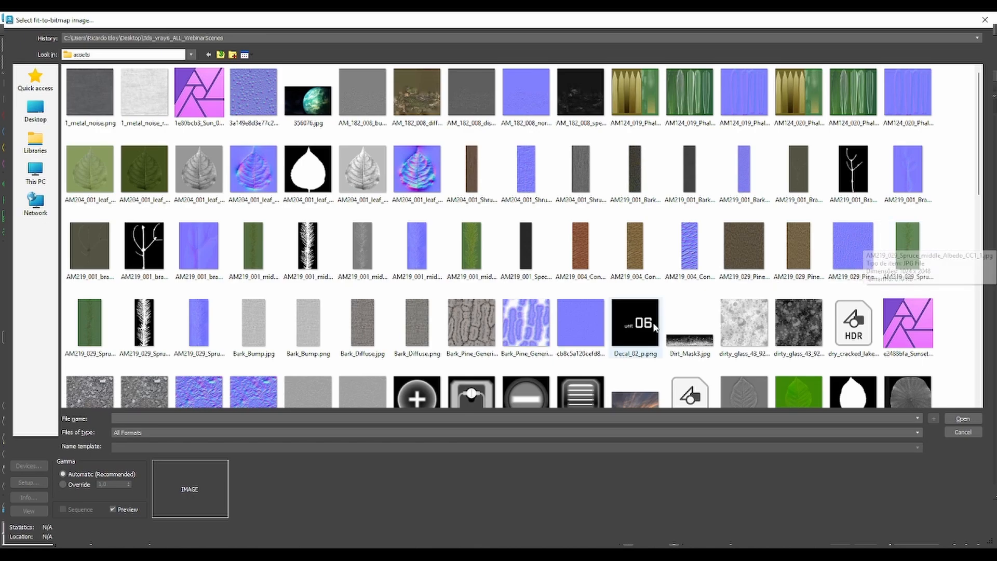
click(640, 328)
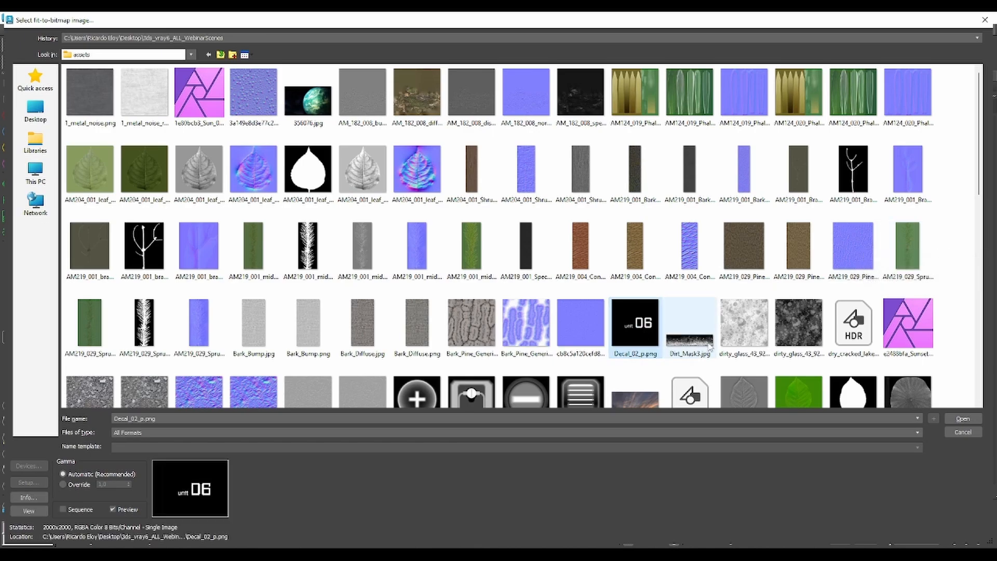
click(963, 419)
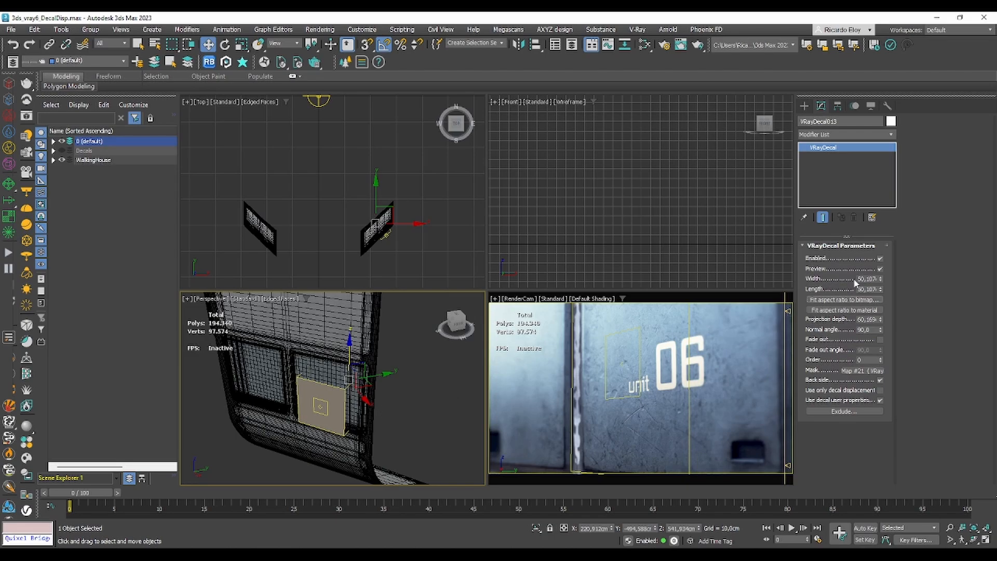
Scale the decal up uniformly and move it to about X 207, Y -494, Z 539 cm.
key(r)
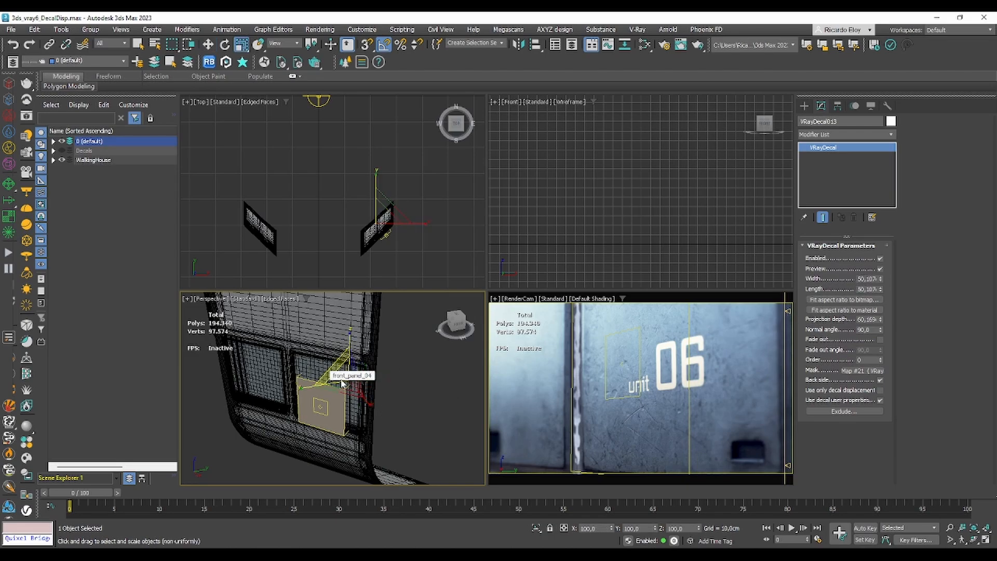
drag(346, 372, 353, 351)
key(w)
drag(370, 385, 363, 382)
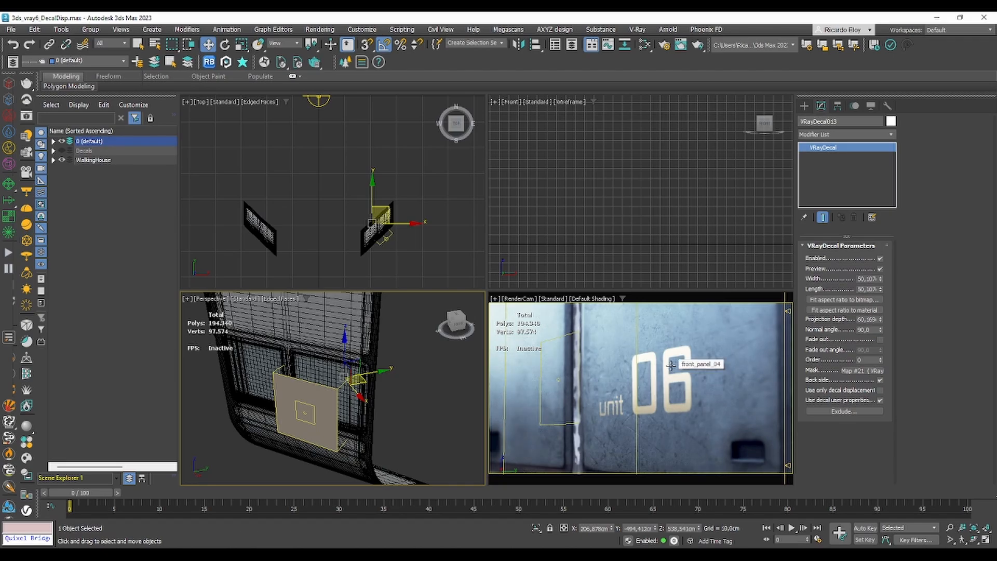
Connect the "unit 06" bitmap to the decal material's Displace input and slide the decal to about X 207, Y -484, Z 539 cm.
click(646, 45)
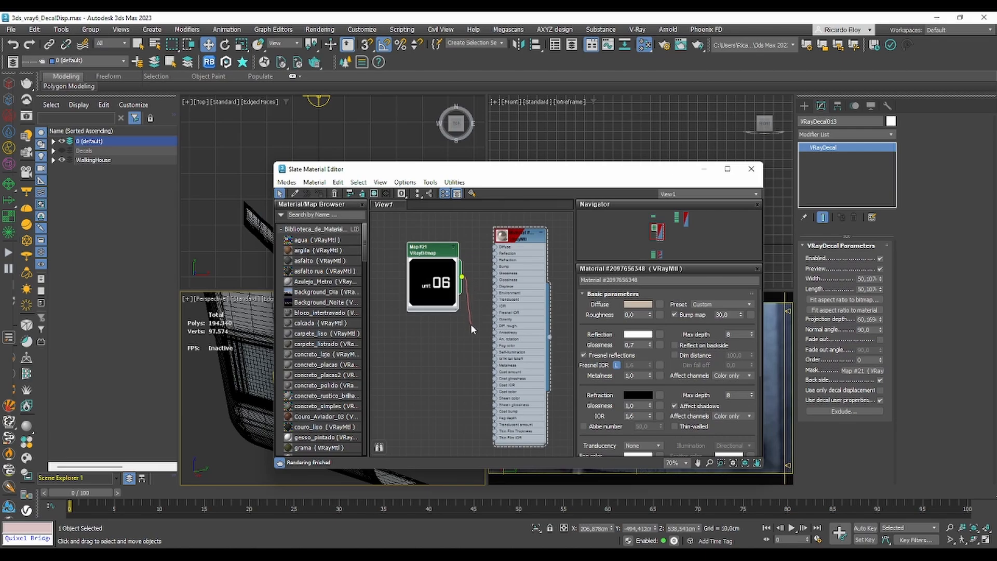
drag(471, 324, 495, 286)
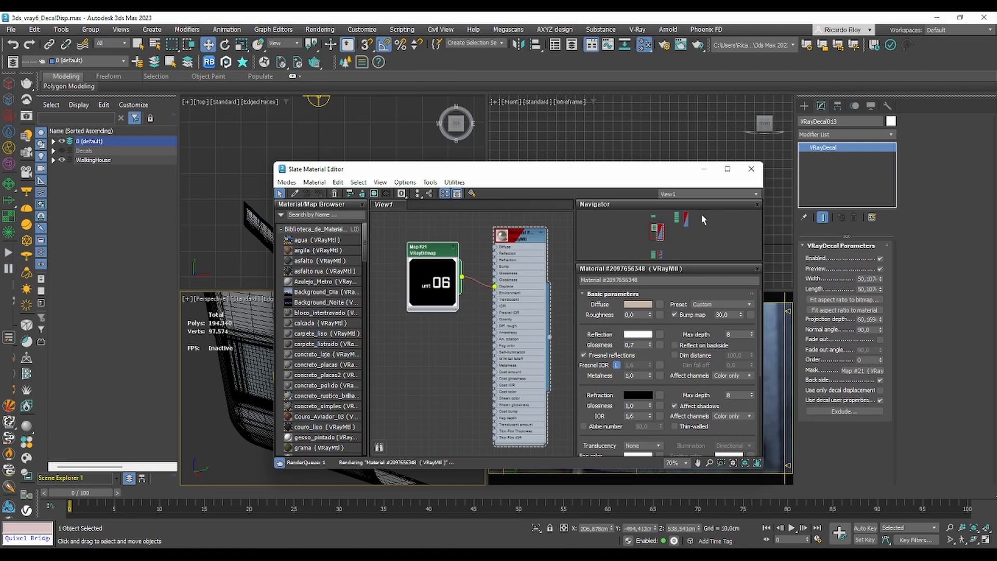
drag(649, 175, 398, 160)
right_click(675, 352)
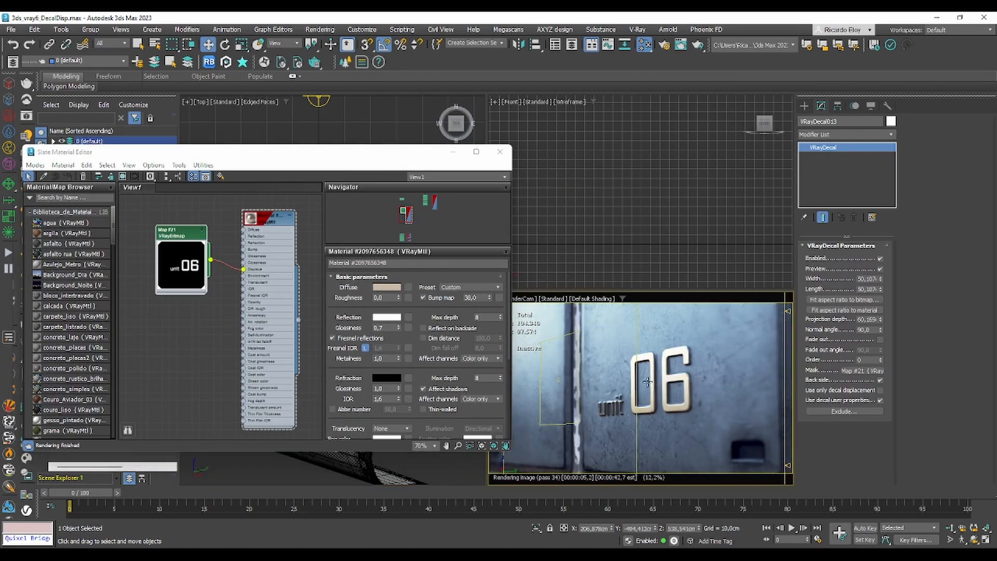
click(499, 151)
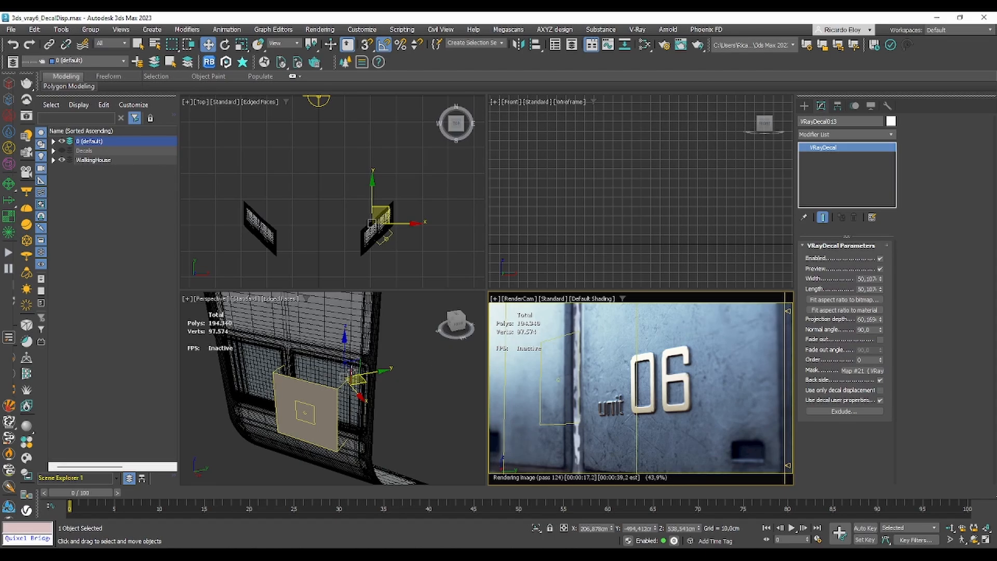
drag(351, 369, 379, 379)
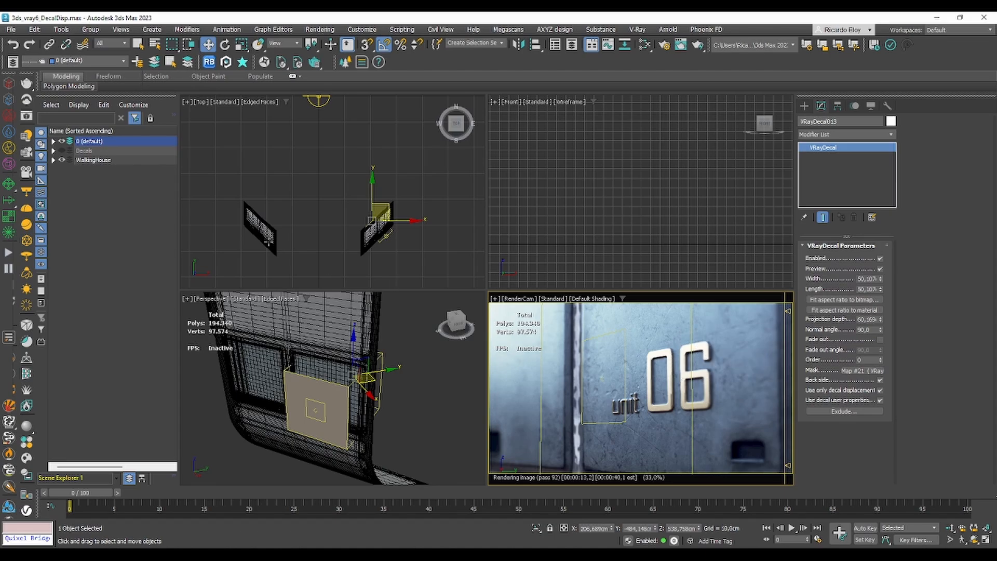
Show the hidden Decals layer and delete the "unit 06" test decal.
click(62, 151)
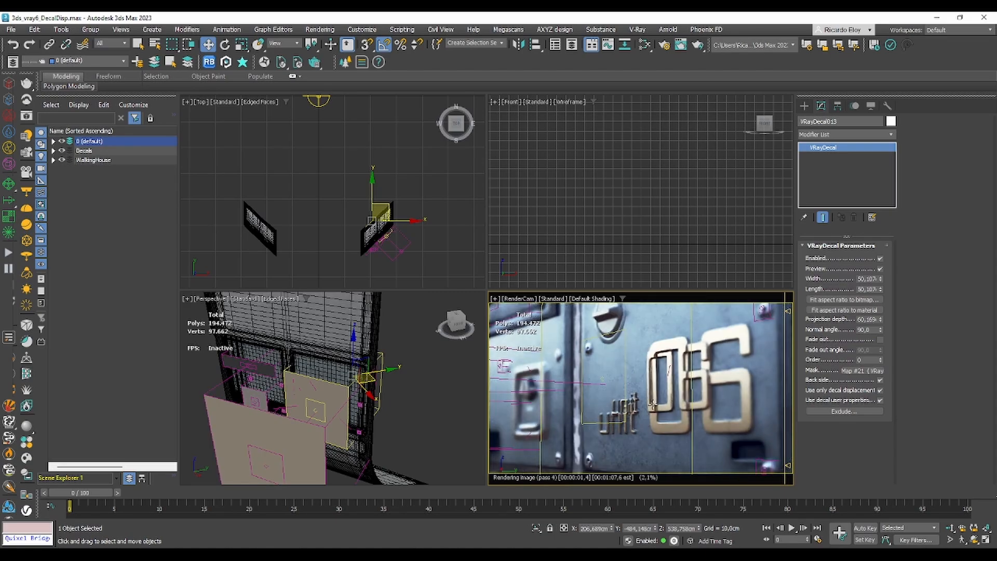
click(369, 379)
key(Delete)
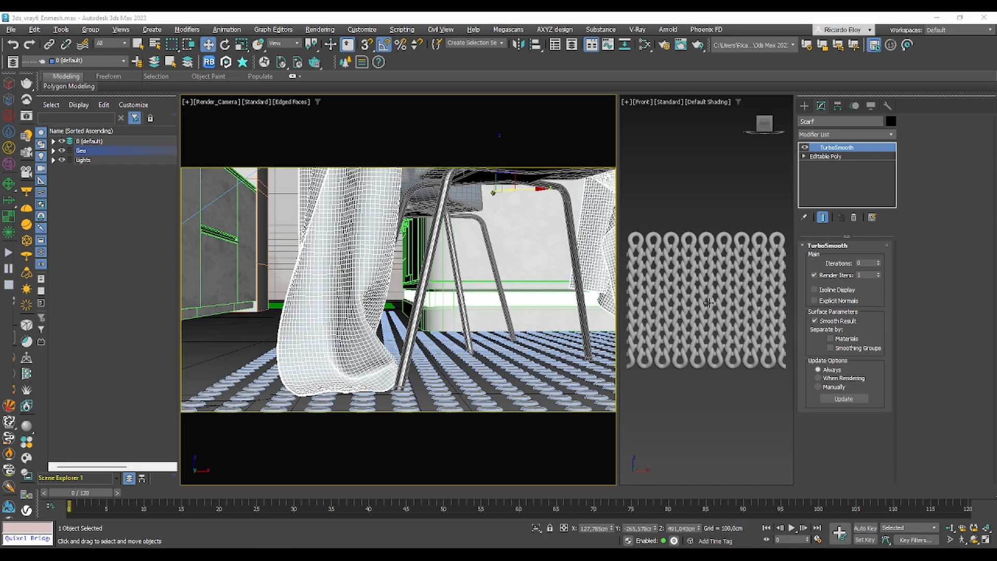
Apply a VRayEnmeshMod modifier to the Scarf above TurboSmooth and add the Knit mesh as its pattern object.
click(837, 136)
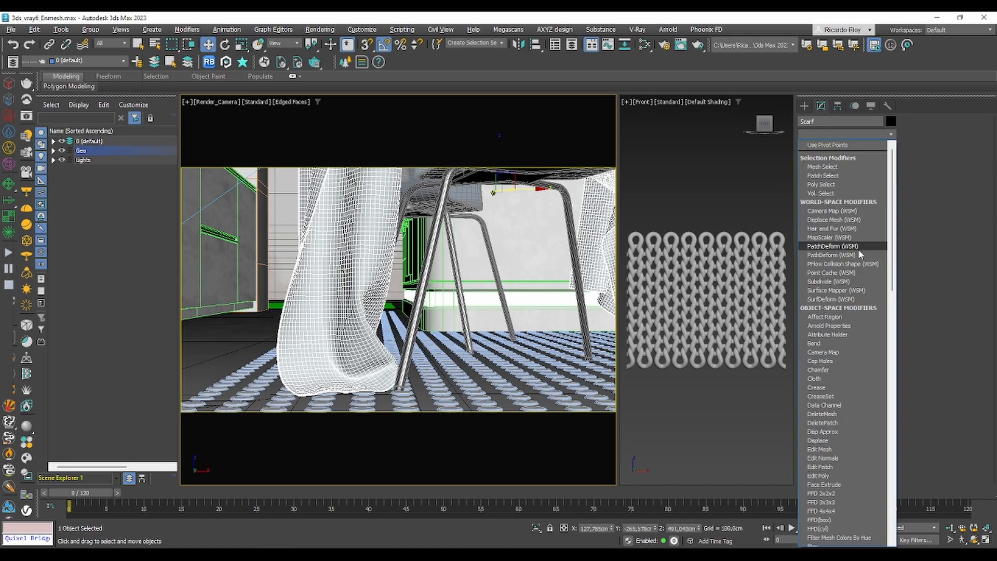
scroll(830, 319, down, 10)
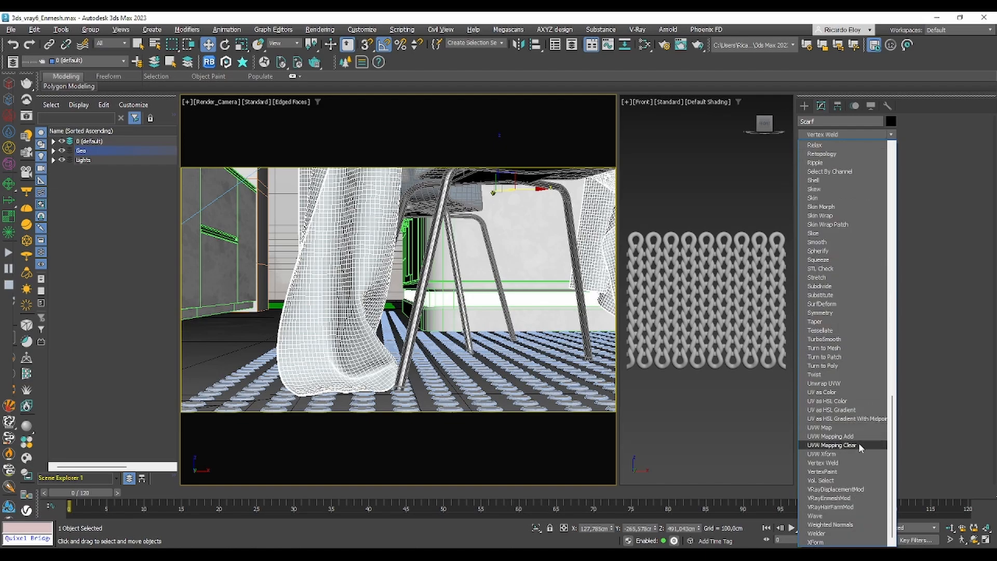
click(836, 498)
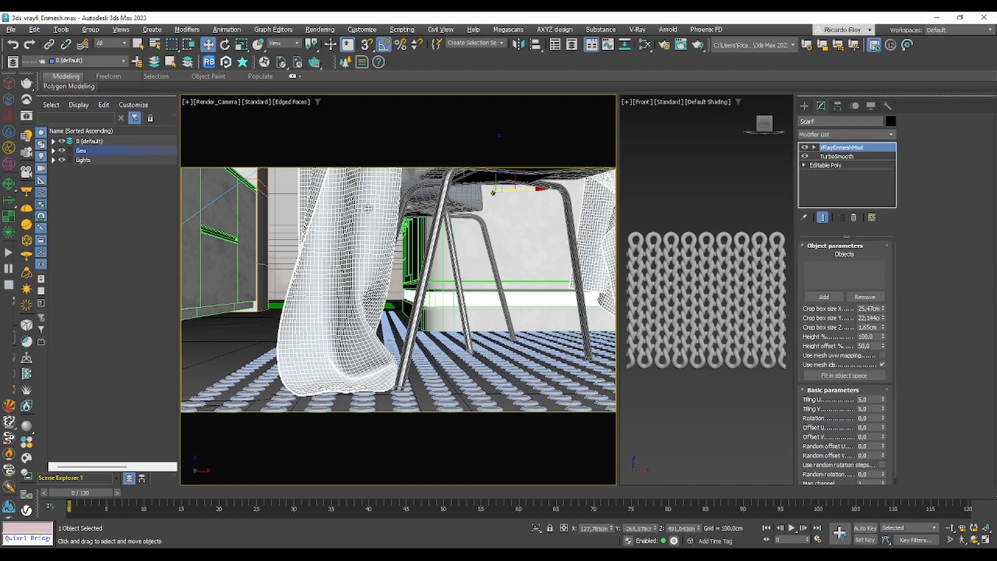
click(825, 297)
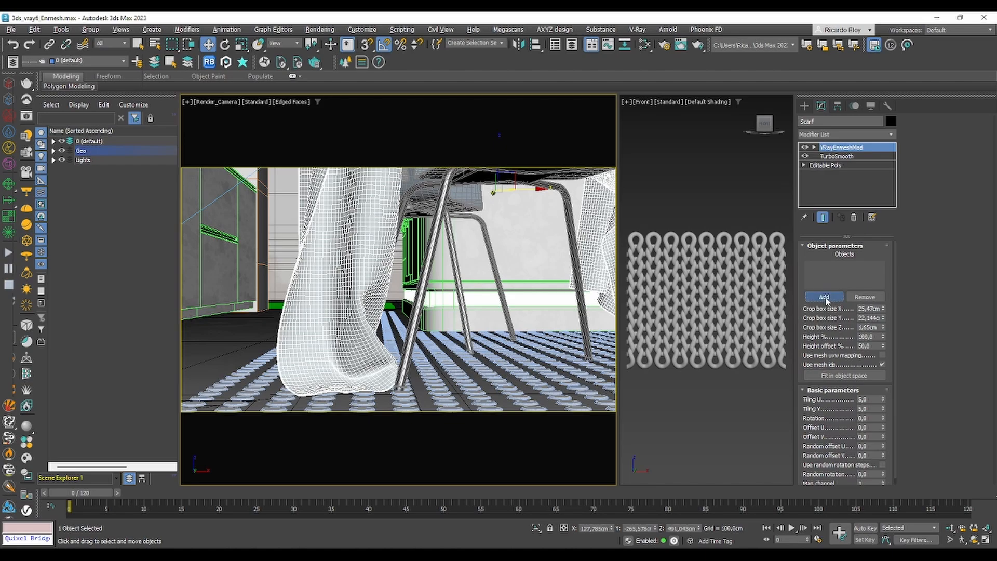
click(729, 258)
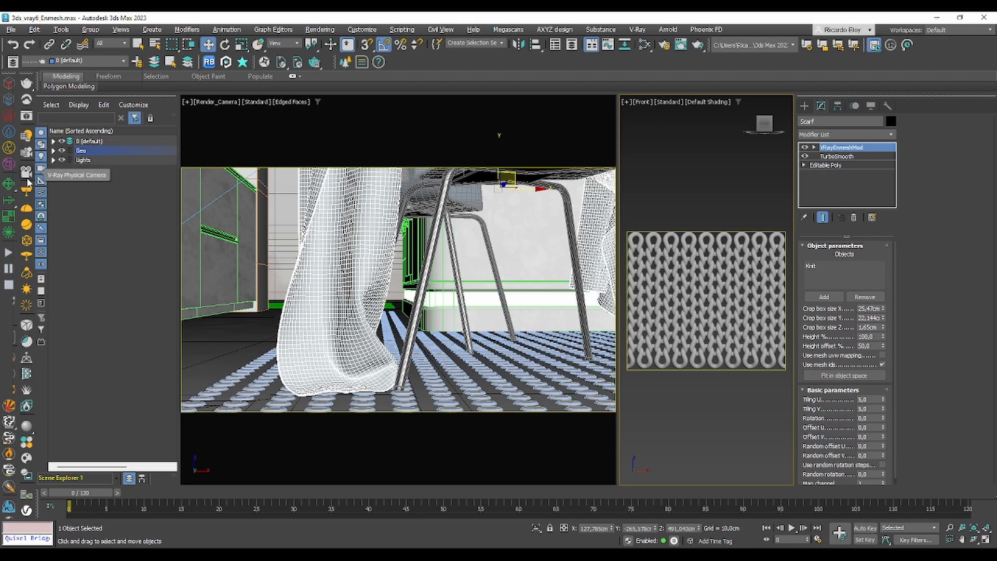
Start an interactive render and set the Knit pattern's crop box size to 22.5 cm in X and 20 cm in Y.
click(27, 115)
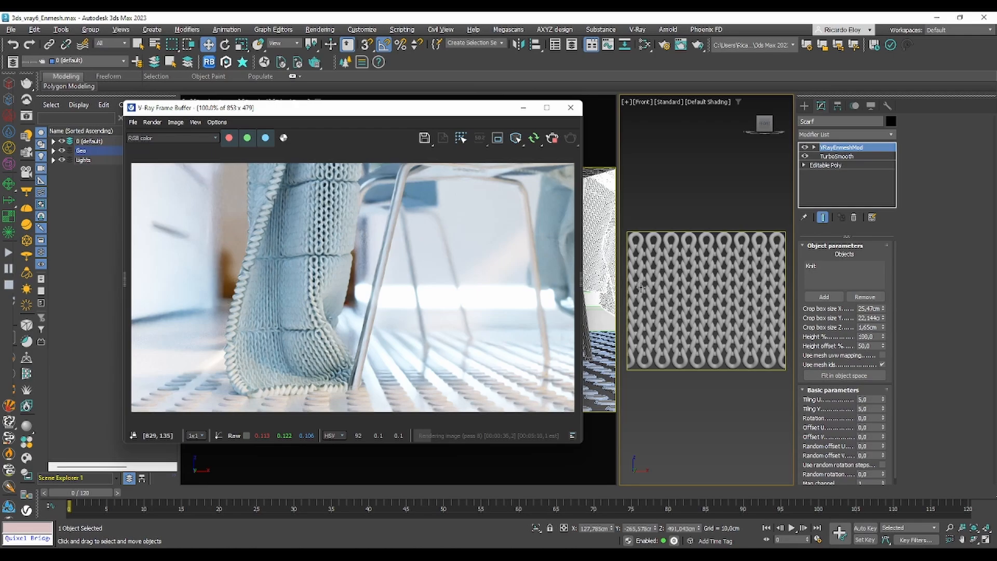
click(883, 311)
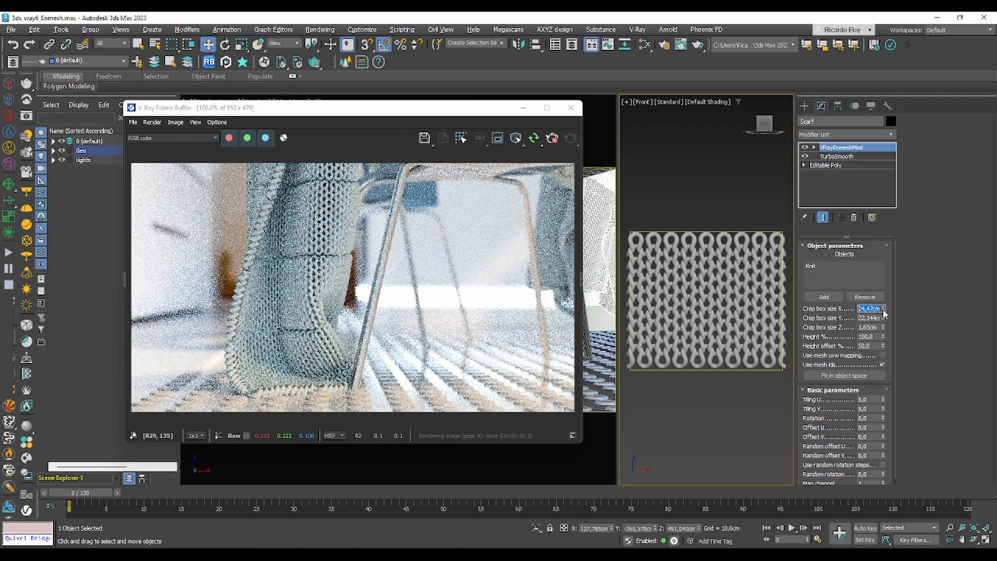
click(883, 310)
click(883, 310)
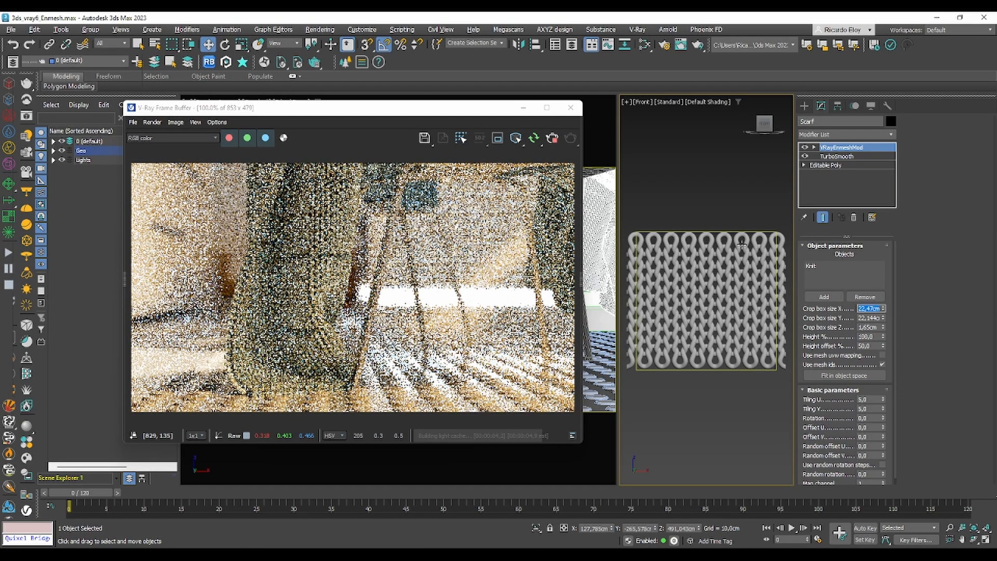
text(22,5)
key(Return)
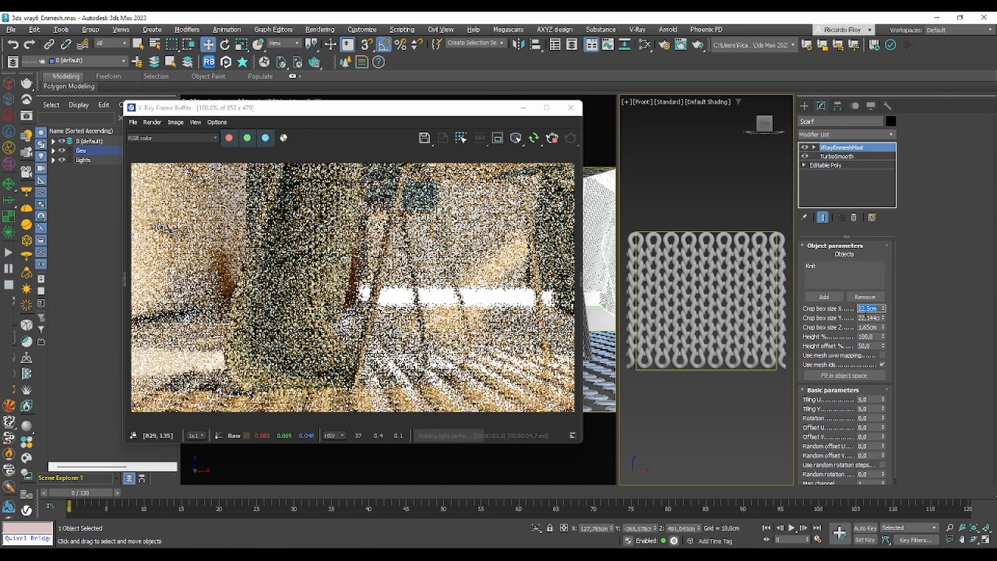
click(883, 320)
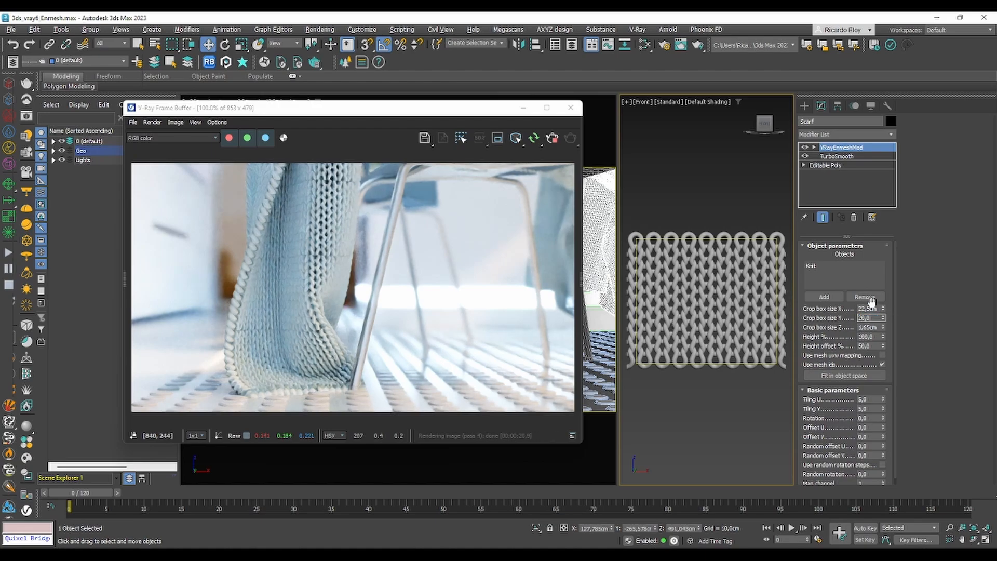
text(20)
key(Return)
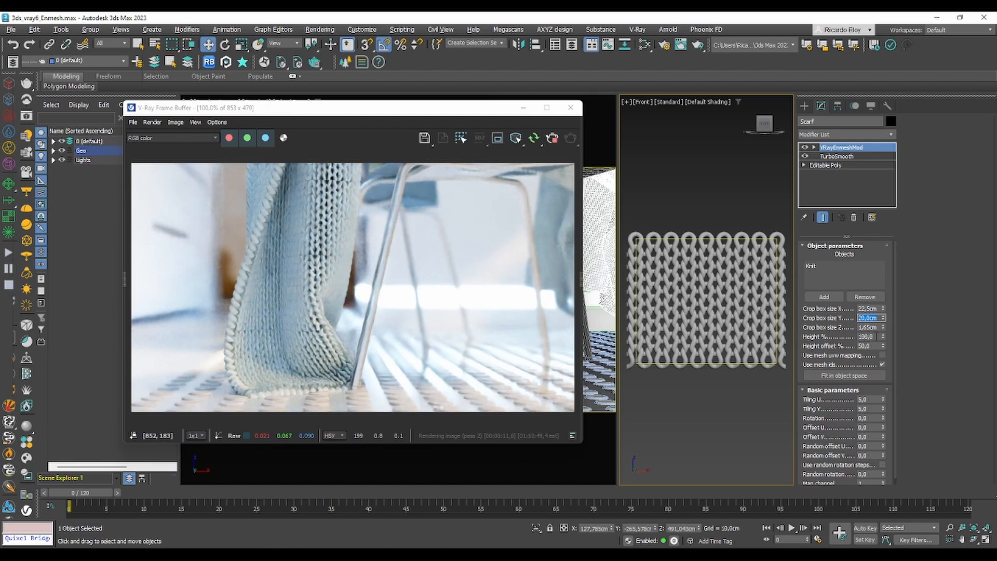
Set the scarf's enmesh height to 50%, try a height offset of 0%, and set the offset to 45%.
click(876, 336)
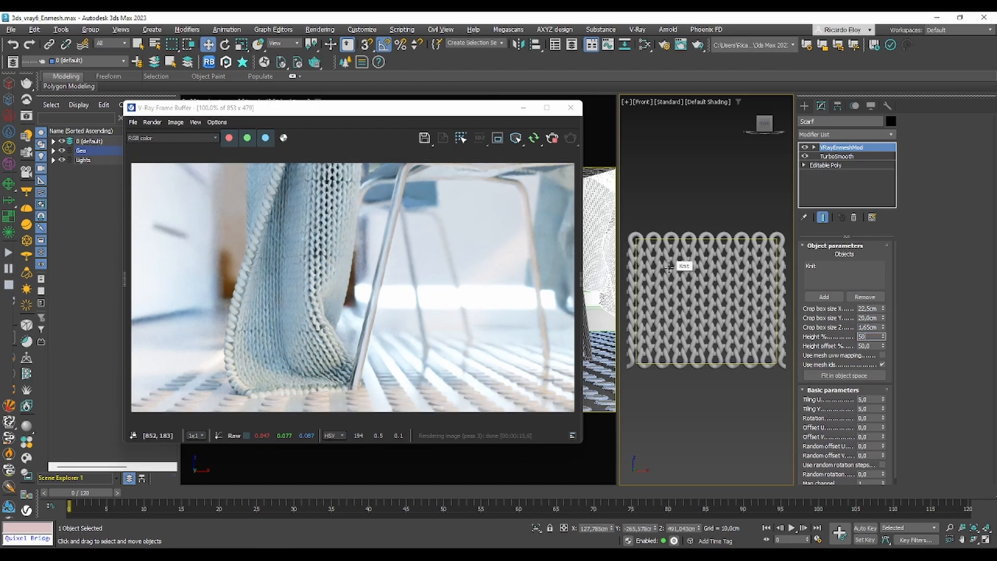
text(50)
key(Return)
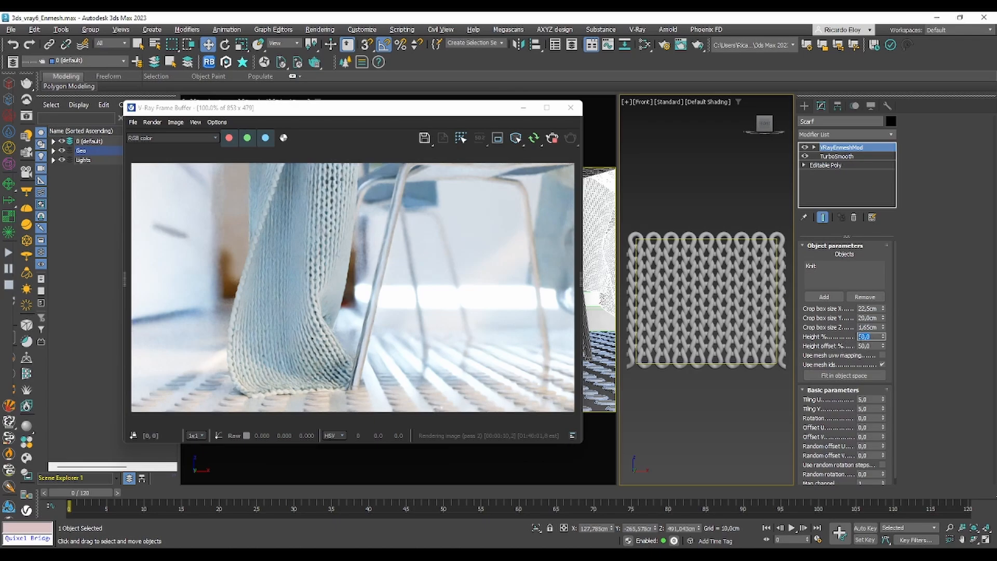
right_click(883, 345)
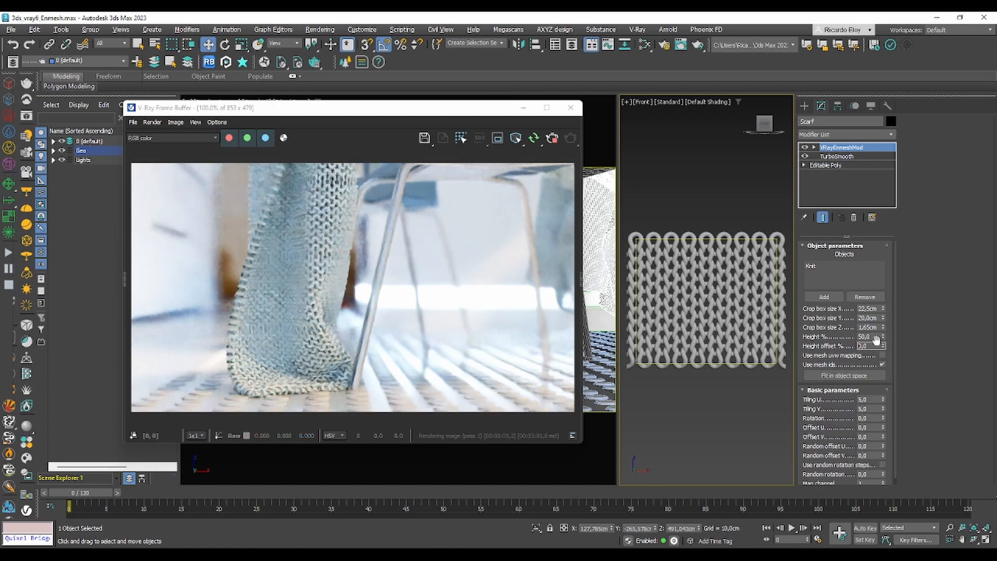
drag(866, 346, 859, 345)
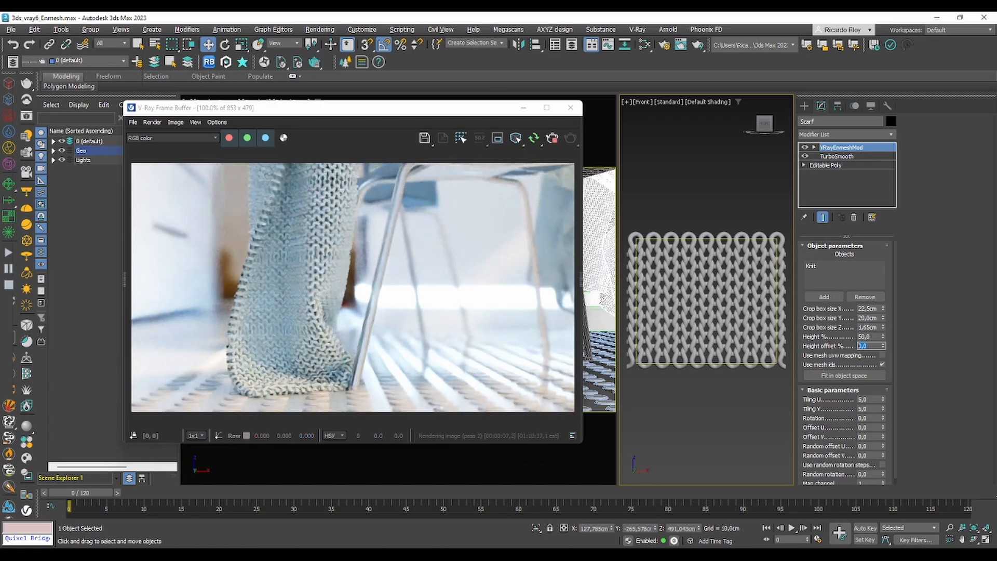
text(45)
key(Return)
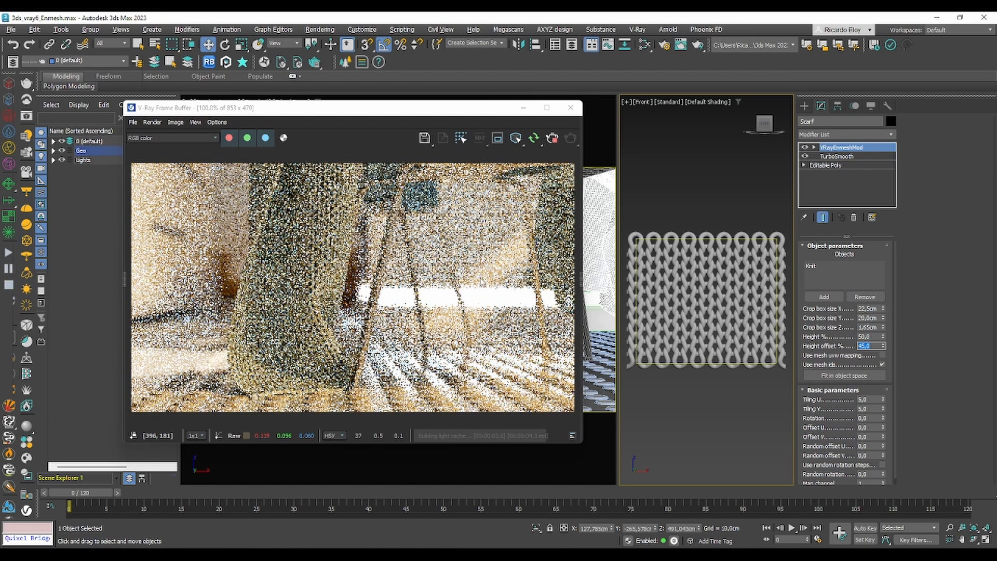
Set the scarf's enmesh Tiling U and Tiling V to 7.
scroll(837, 400, down, 1)
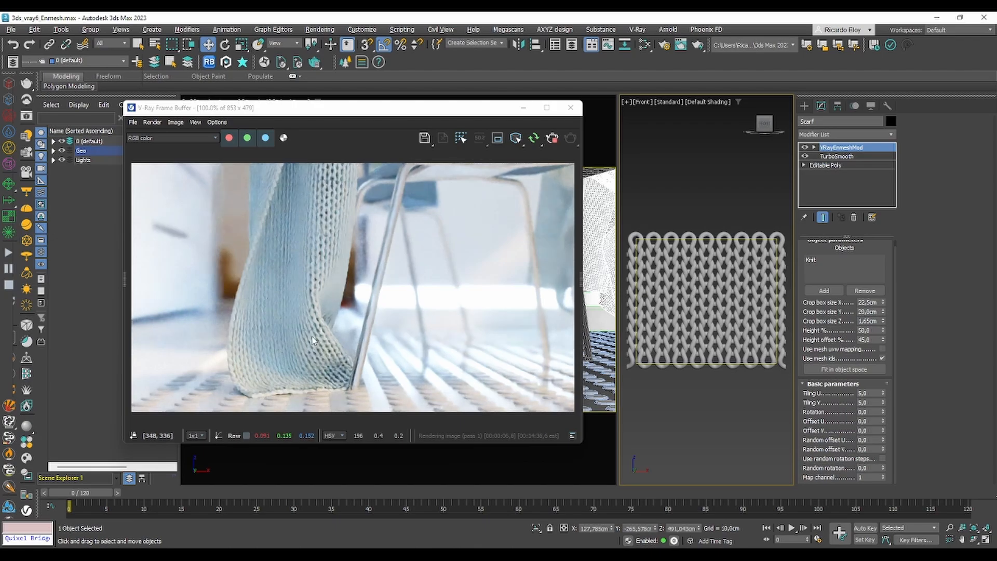
double_click(864, 392)
text(7)
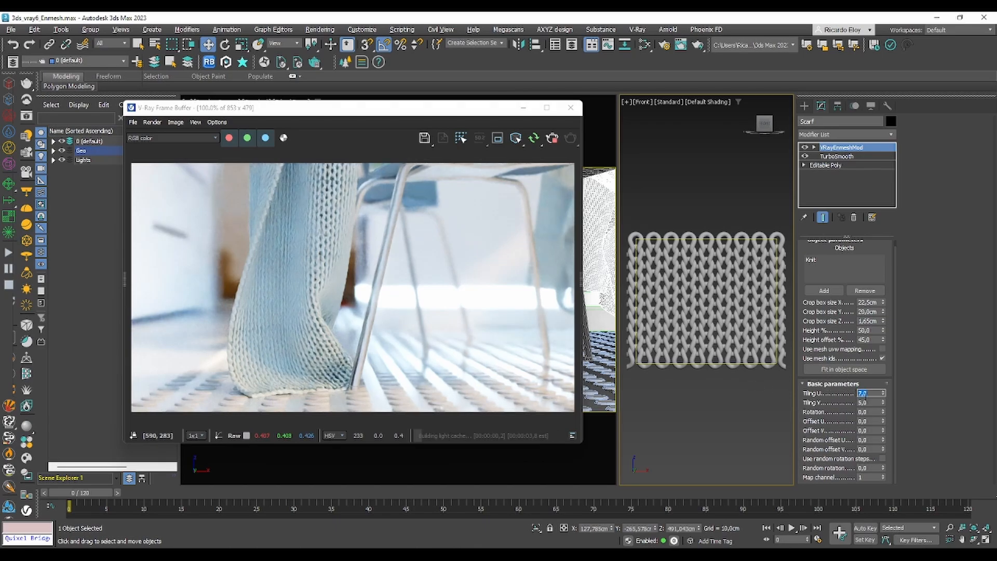
key(Tab)
text(7)
key(Return)
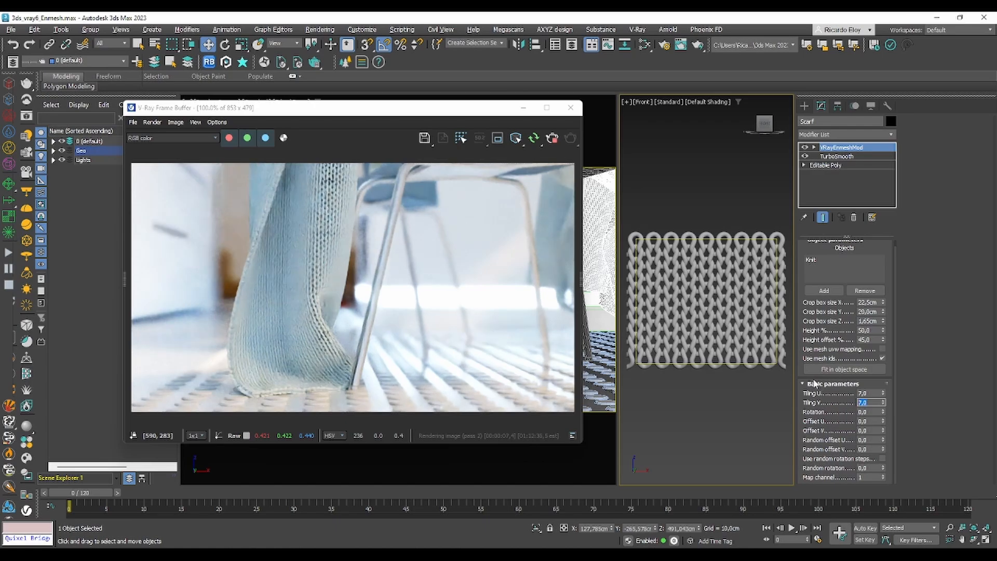
click(822, 406)
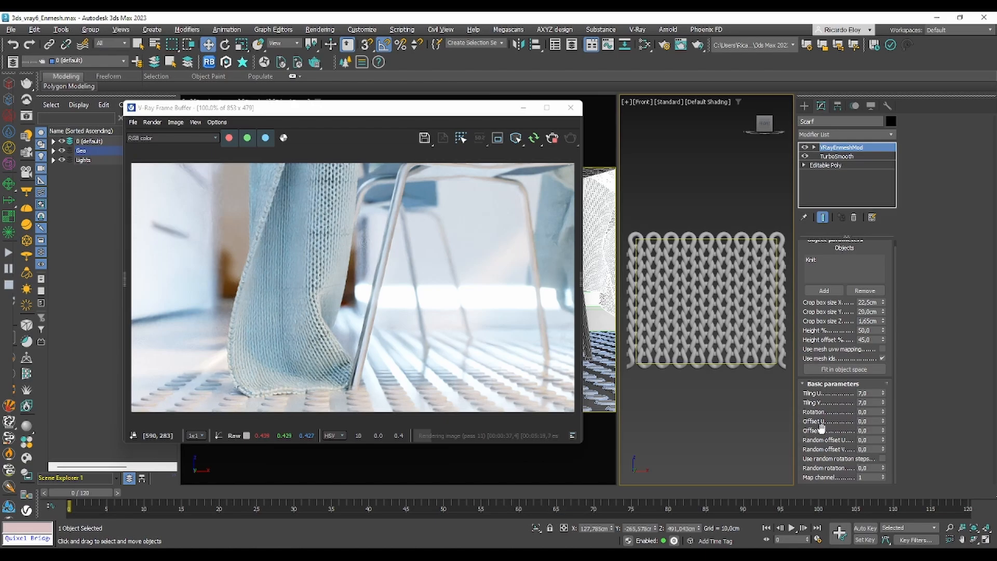
Delete the scarf's VRayEnmeshMod and paste the copied VRayEnmeshMod above TurboSmooth in its place.
click(856, 217)
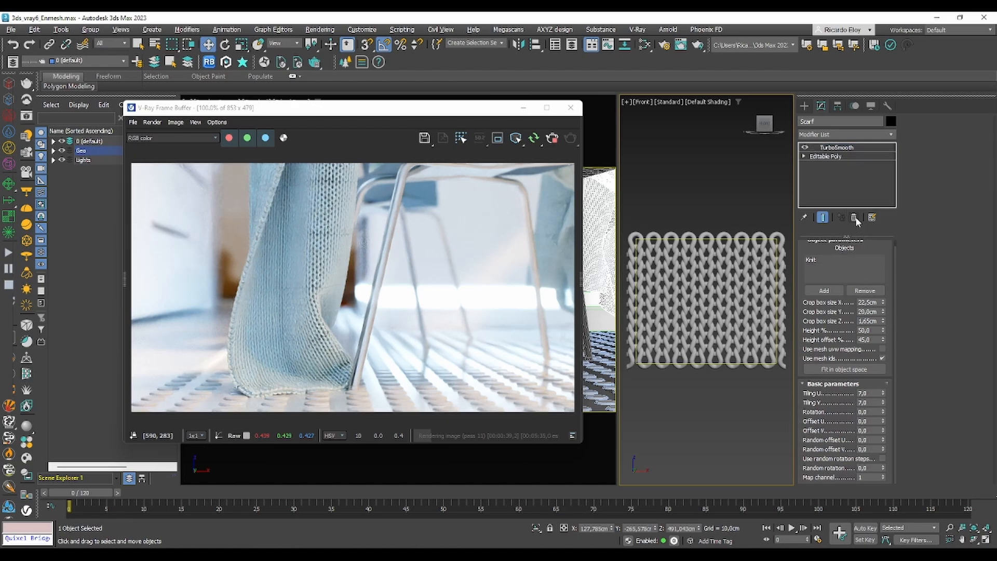
right_click(854, 150)
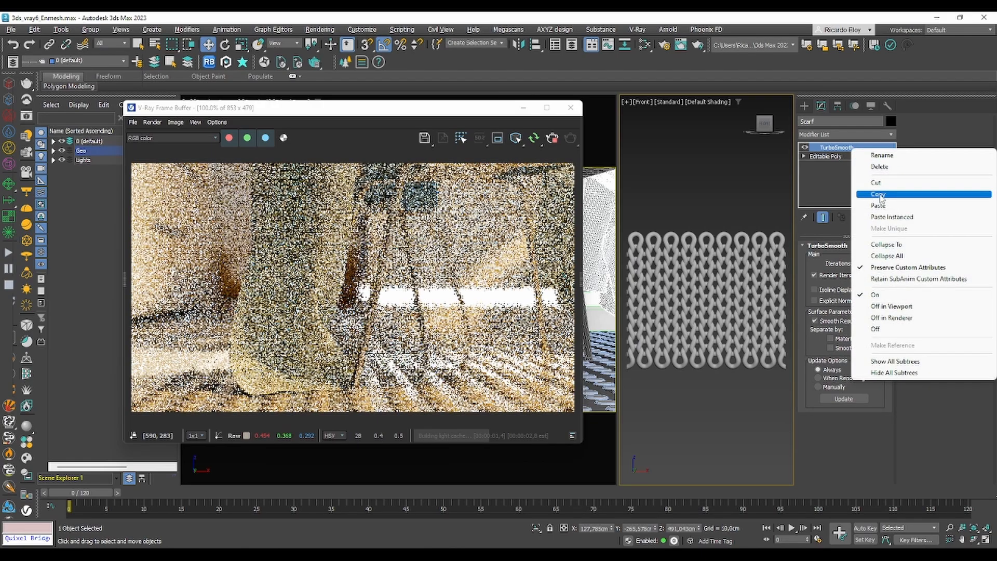
click(878, 205)
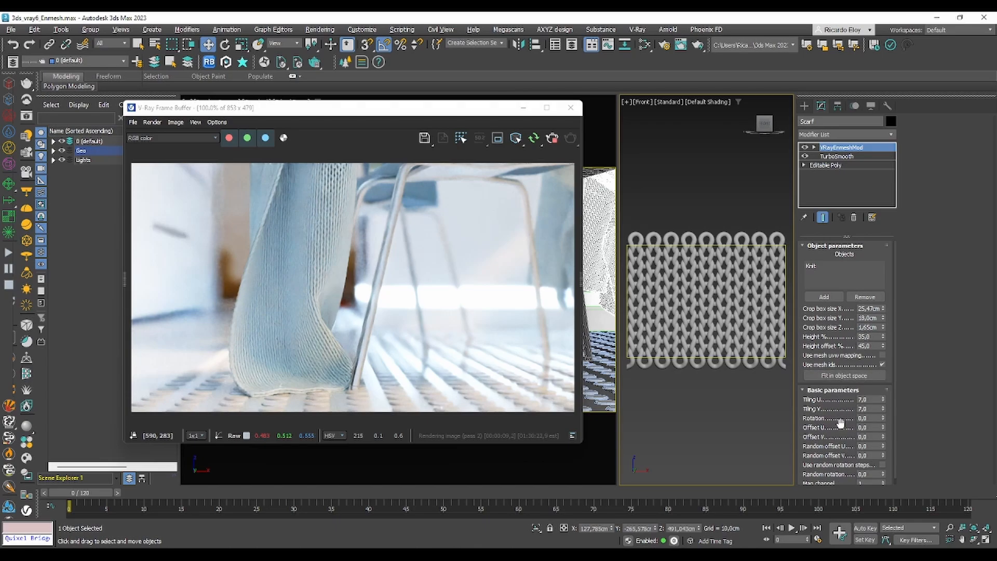
mouse_move(840, 423)
mouse_down()
mouse_move(840, 383)
mouse_move(845, 413)
mouse_up()
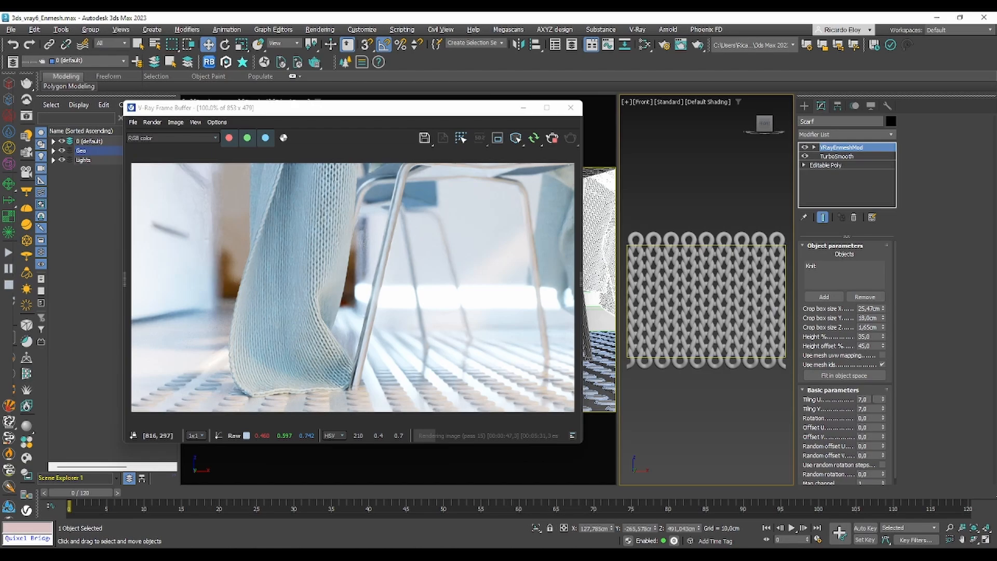
Set Tiling U and Tiling V of the pasted VRayEnmeshMod to 10.
double_click(864, 399)
text(10)
key(Tab)
text(10)
key(Return)
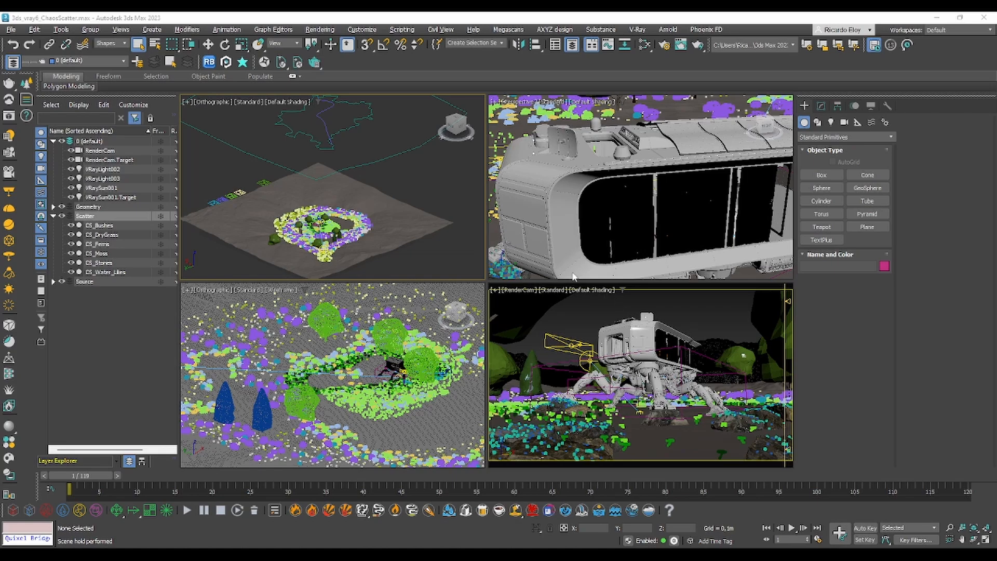
Create a ChaosScatter object near the edge of the terrain in the orthographic view.
middle_drag(369, 229, 369, 218)
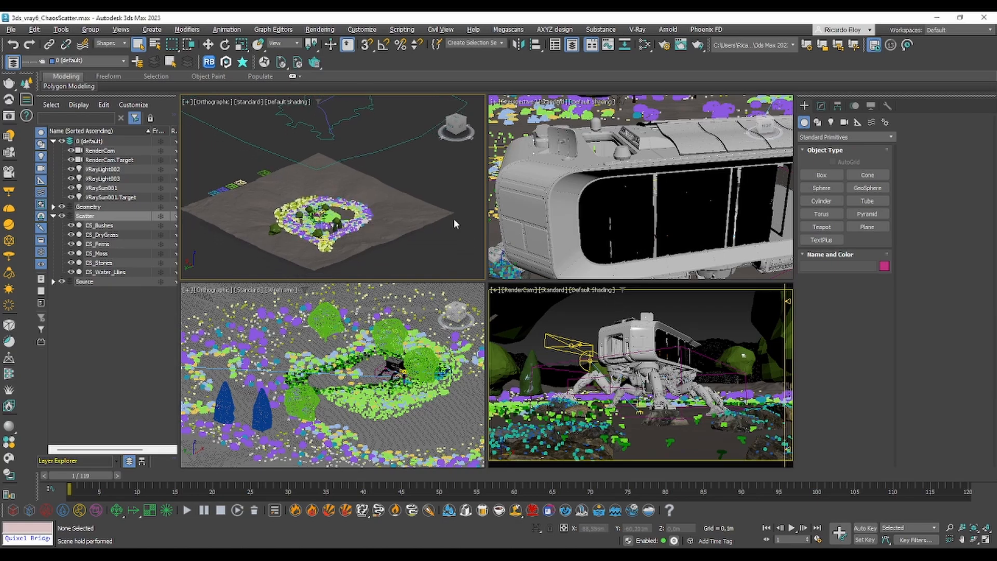
click(811, 137)
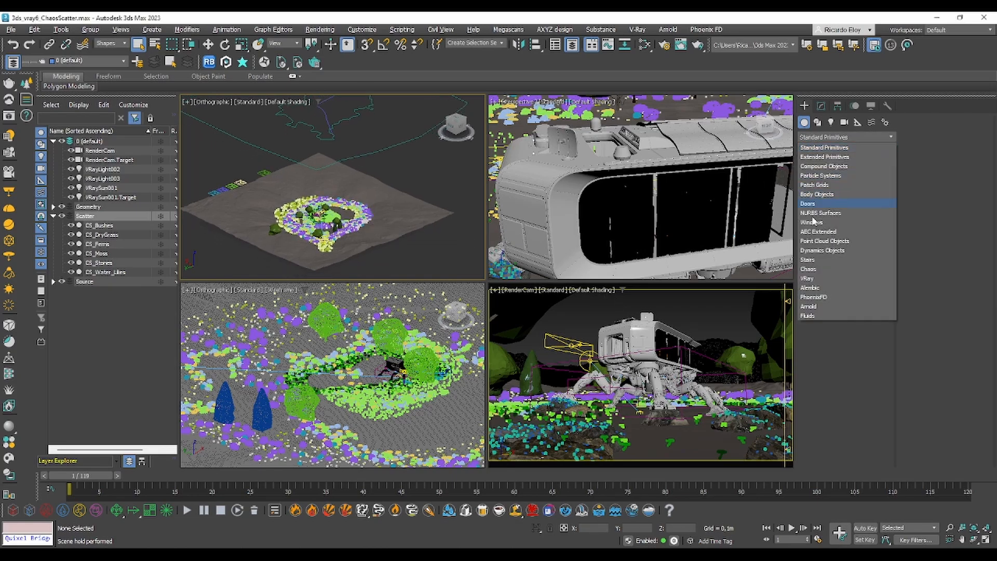
click(809, 270)
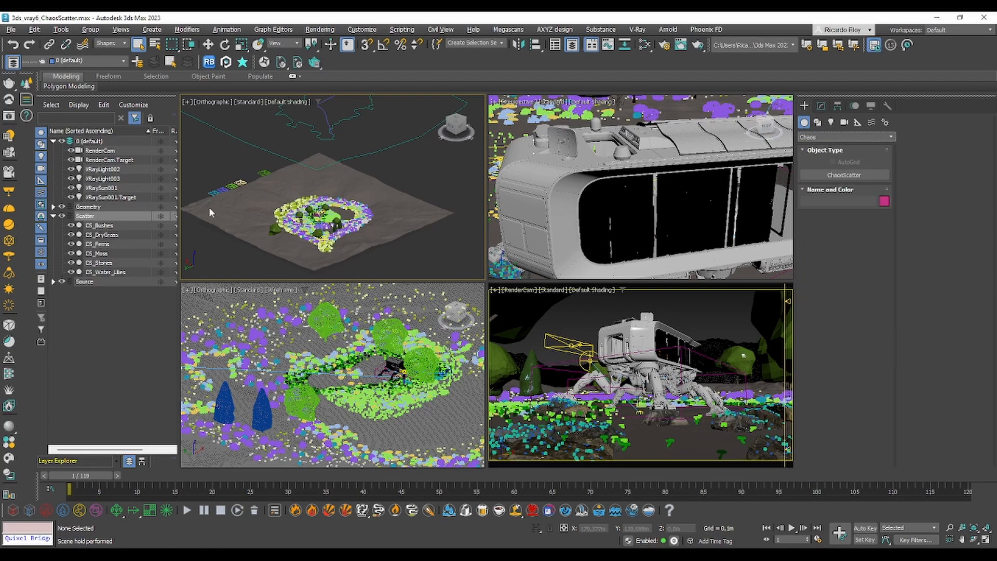
click(28, 86)
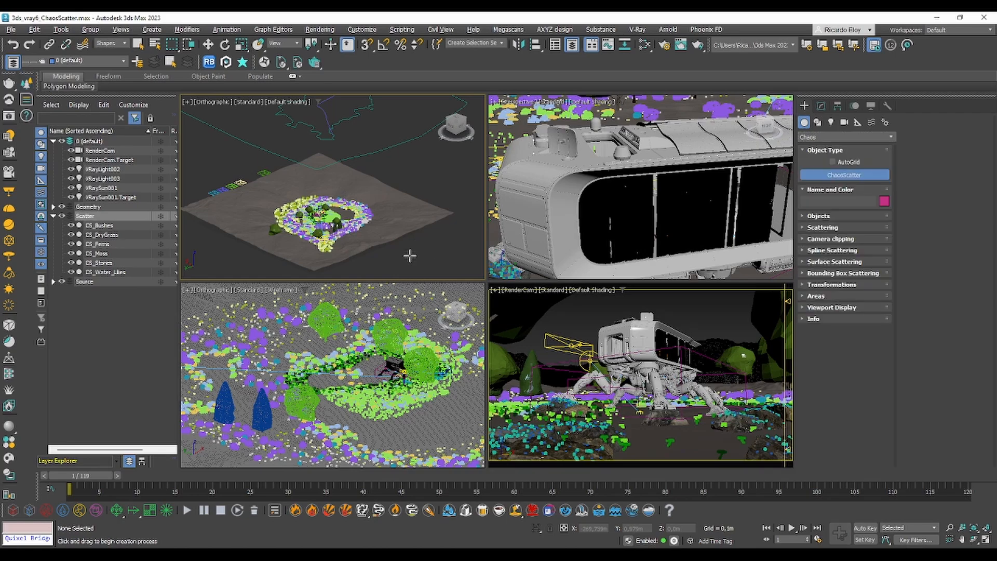
drag(408, 257, 428, 259)
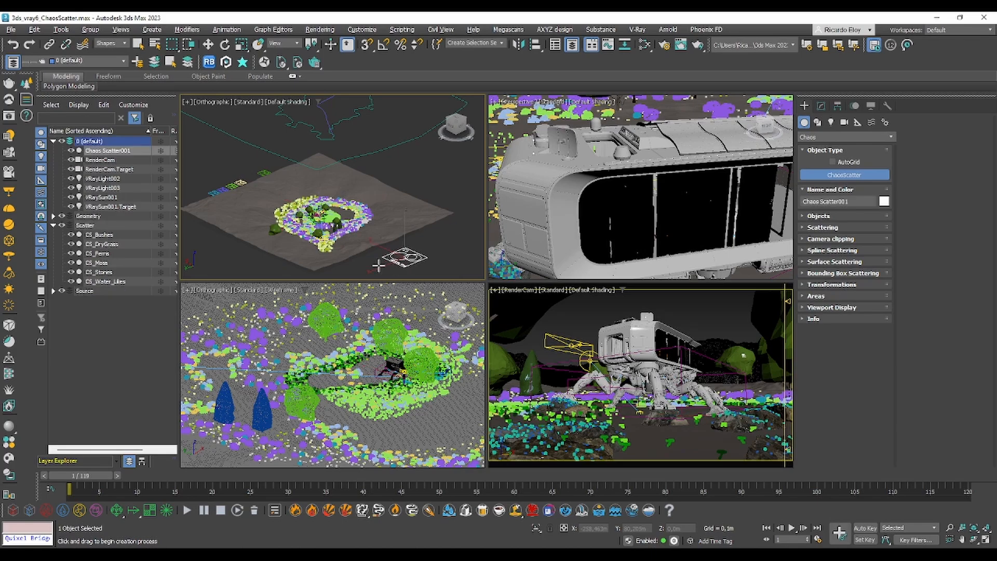
Rename the new ChaosScatter object CS_Arvores.
click(821, 106)
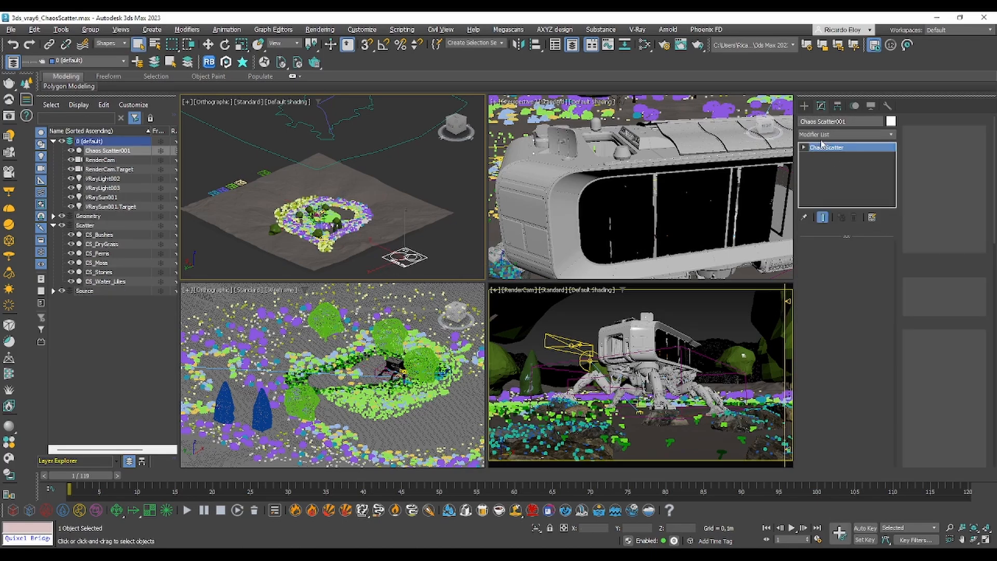
drag(836, 120, 865, 121)
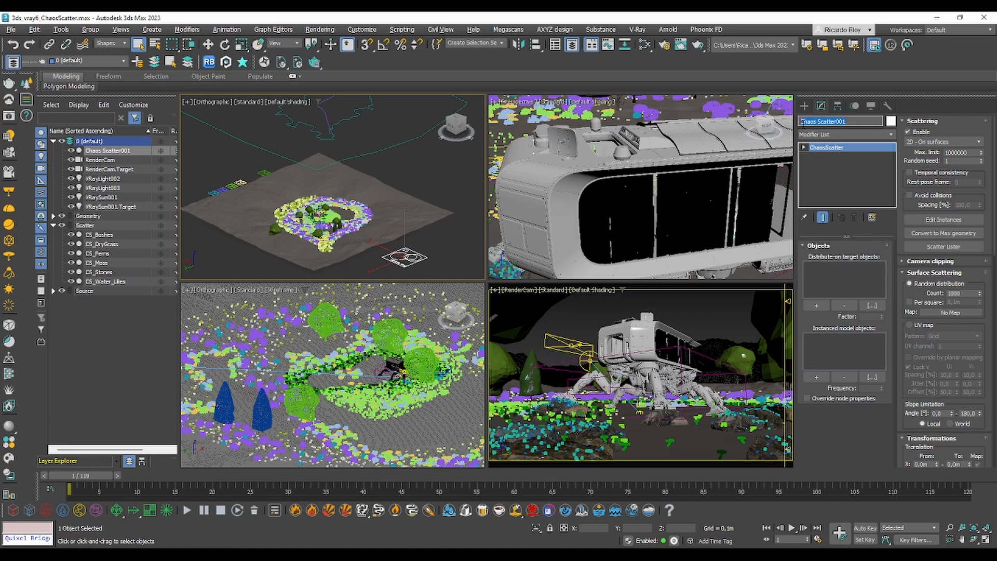
text(CS_Arvores)
Set the selection filter to All and add the LakeGaea terrain as the target object for CS_Arvores to distribute on.
click(816, 305)
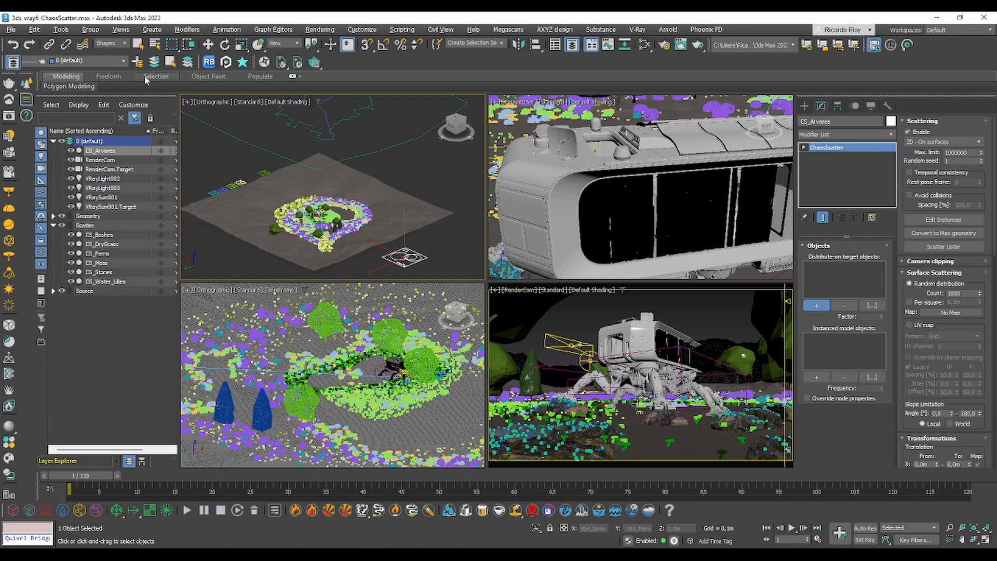
click(117, 43)
click(112, 49)
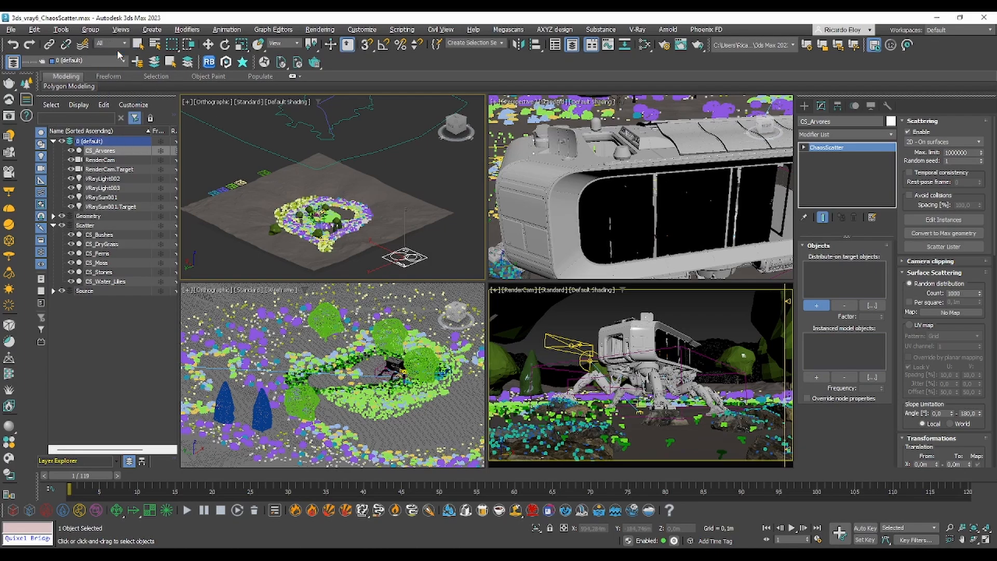
click(402, 204)
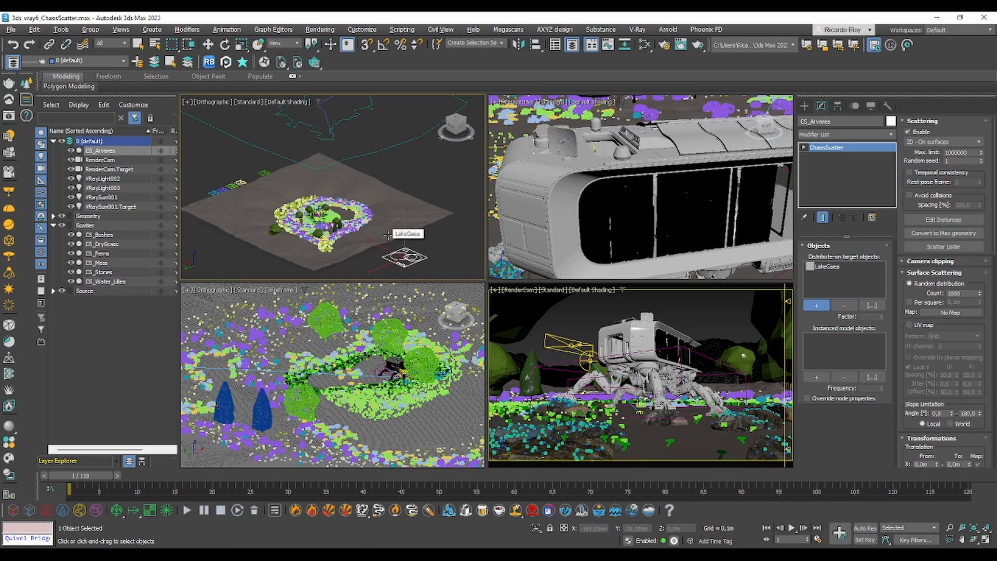
key(w)
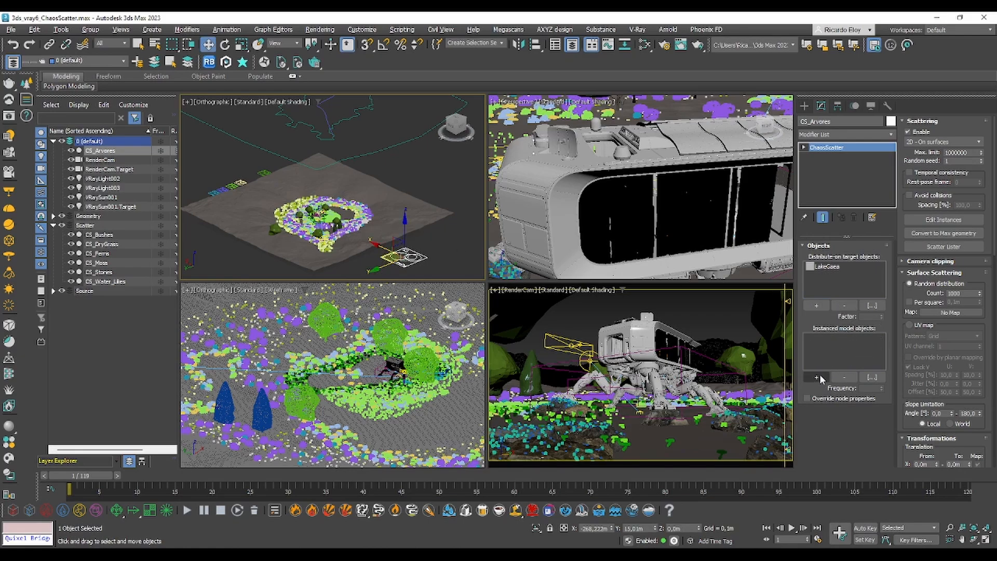
Add the pine_trees selection set to the instanced model objects of CS_Arvores using the Include option.
click(818, 376)
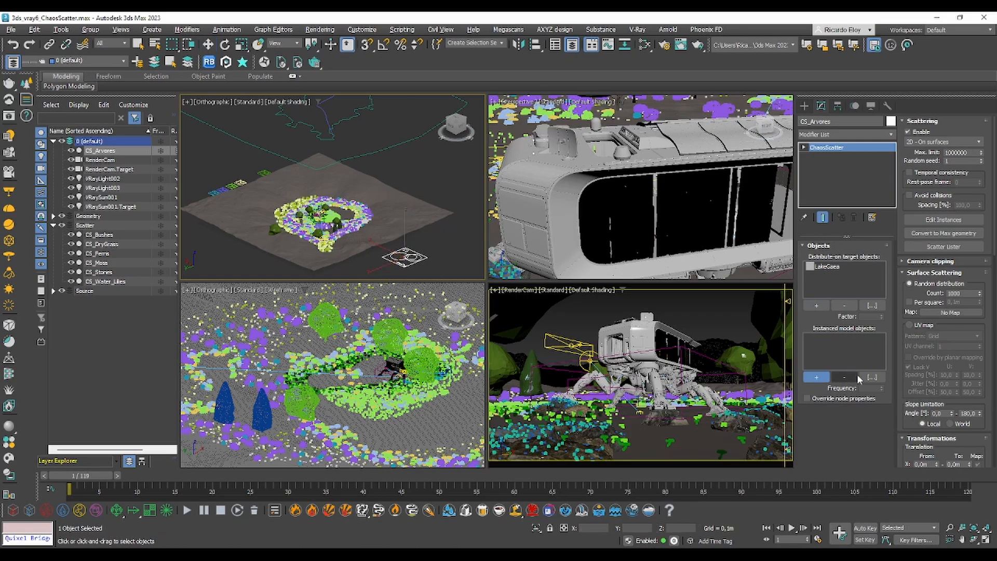
click(873, 377)
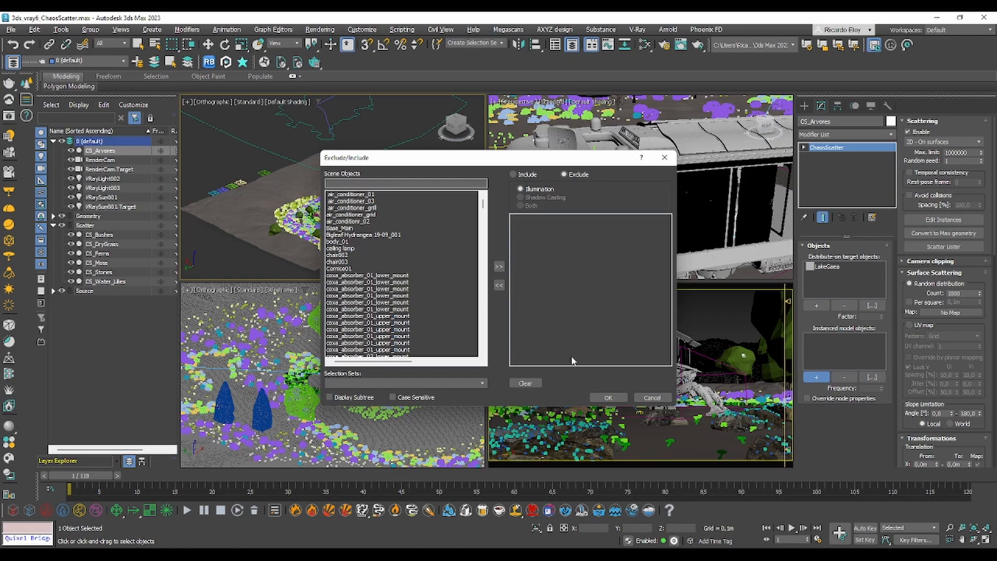
click(483, 383)
click(442, 392)
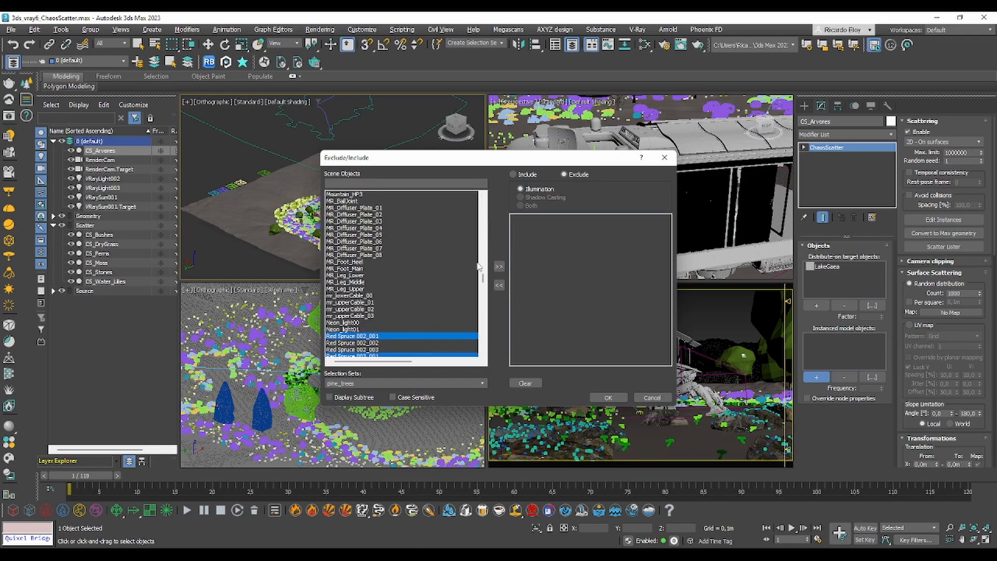
click(498, 268)
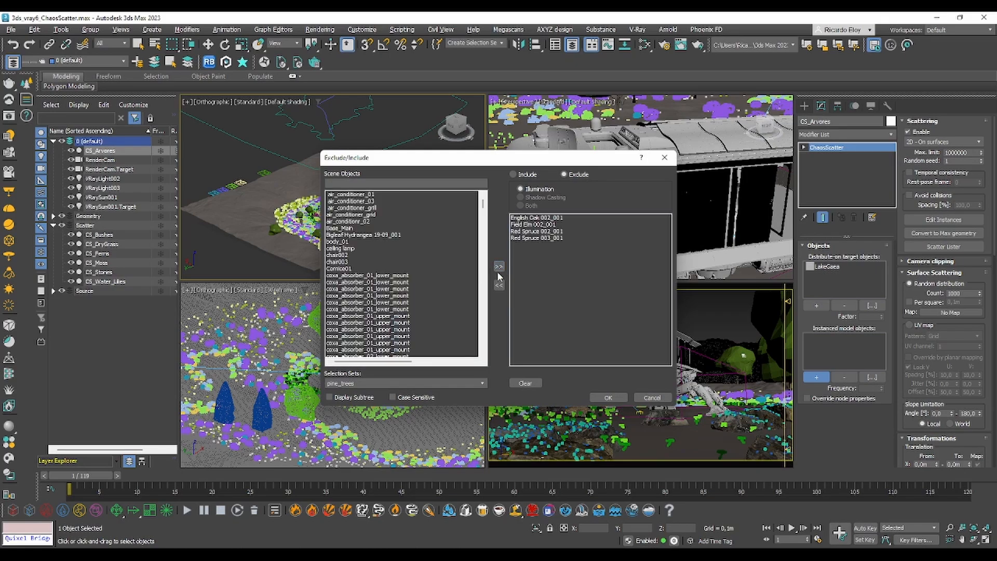
click(513, 175)
click(614, 397)
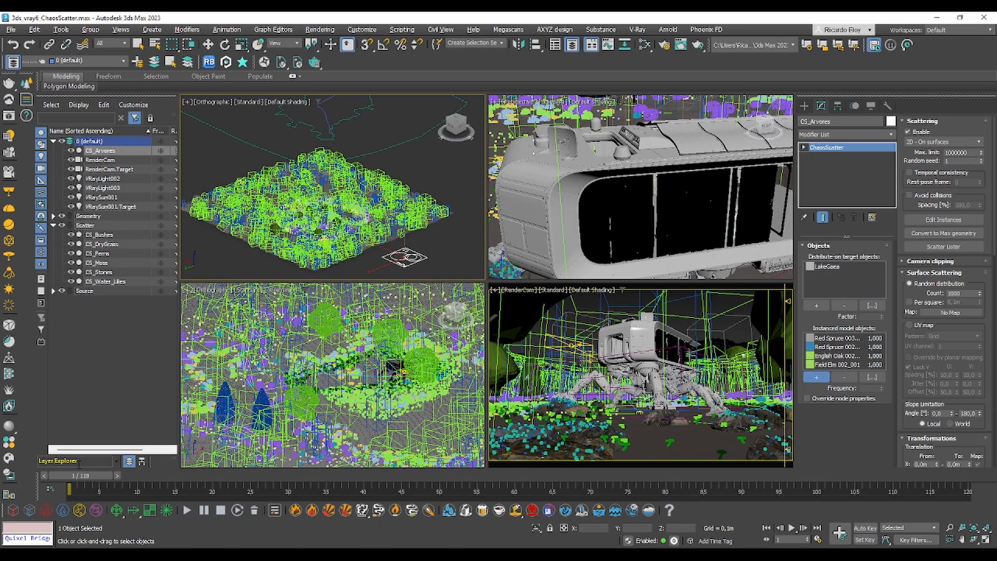
Run an interactive V-Ray render to check the scattered trees, stop it and minimize the frame buffer.
click(9, 120)
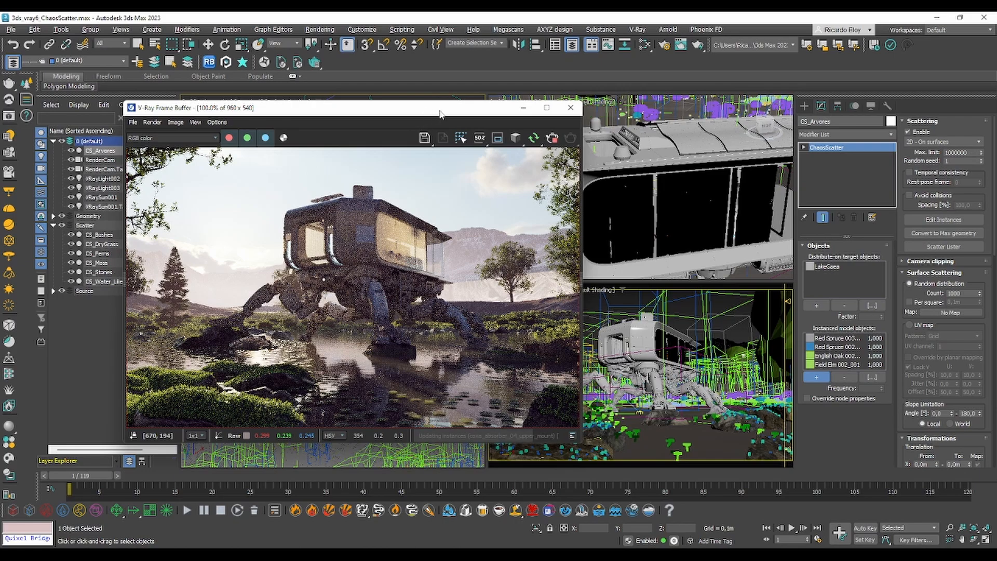
drag(424, 118, 443, 117)
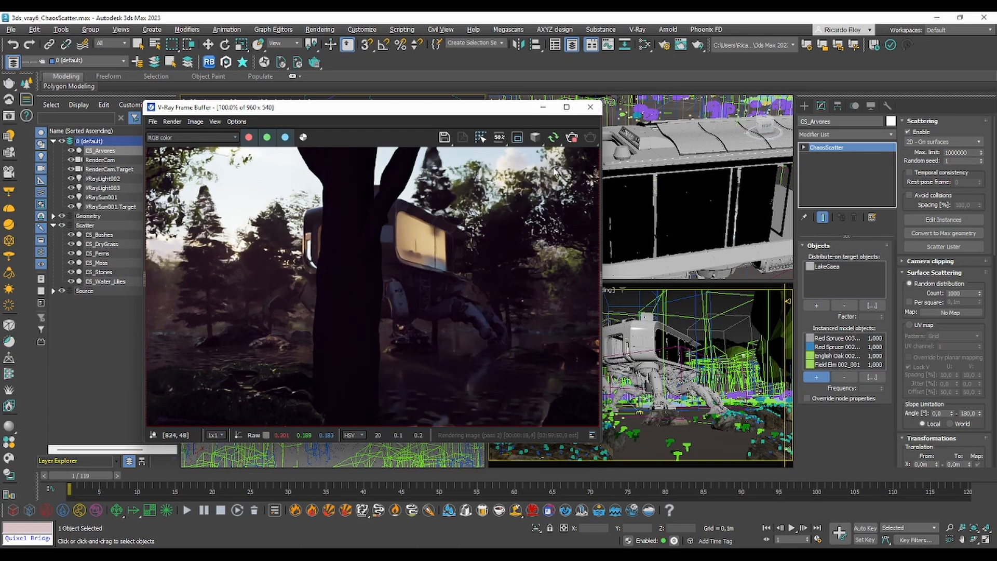
click(573, 139)
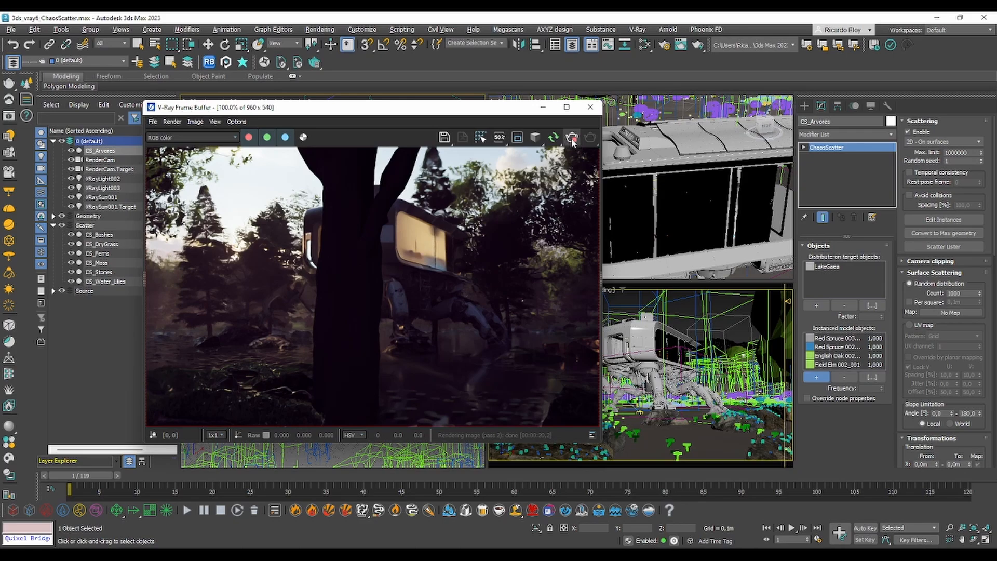
click(544, 108)
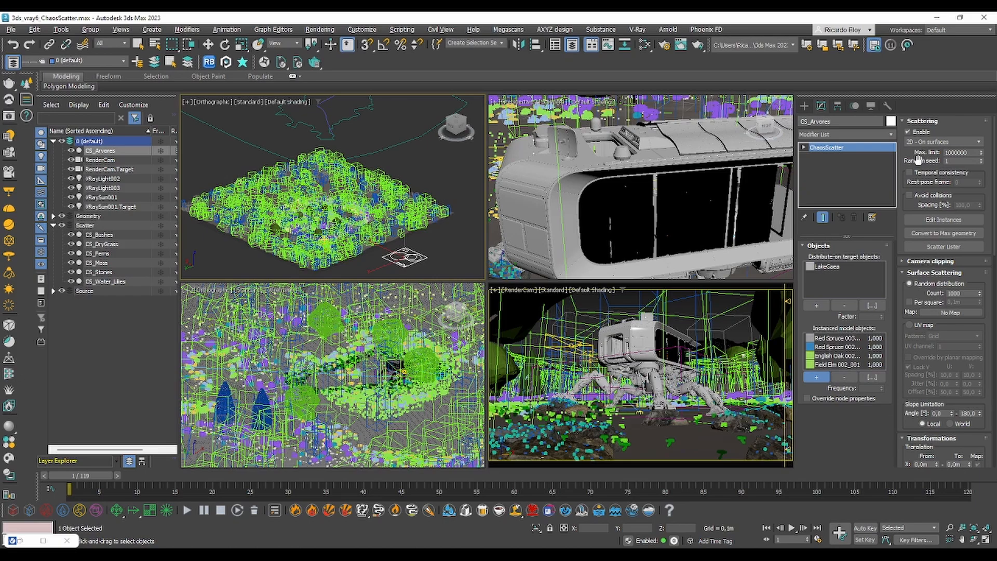
Add the Guide_Tre... spline above the terrain as a spline include in the areas of CS_Arvores.
scroll(900, 204, down, 7)
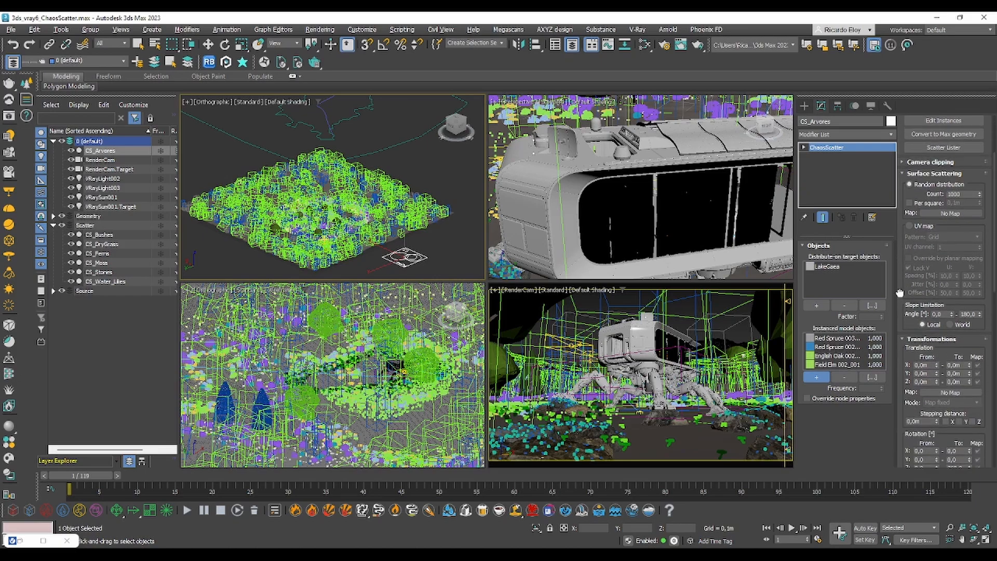
drag(900, 204, 902, 140)
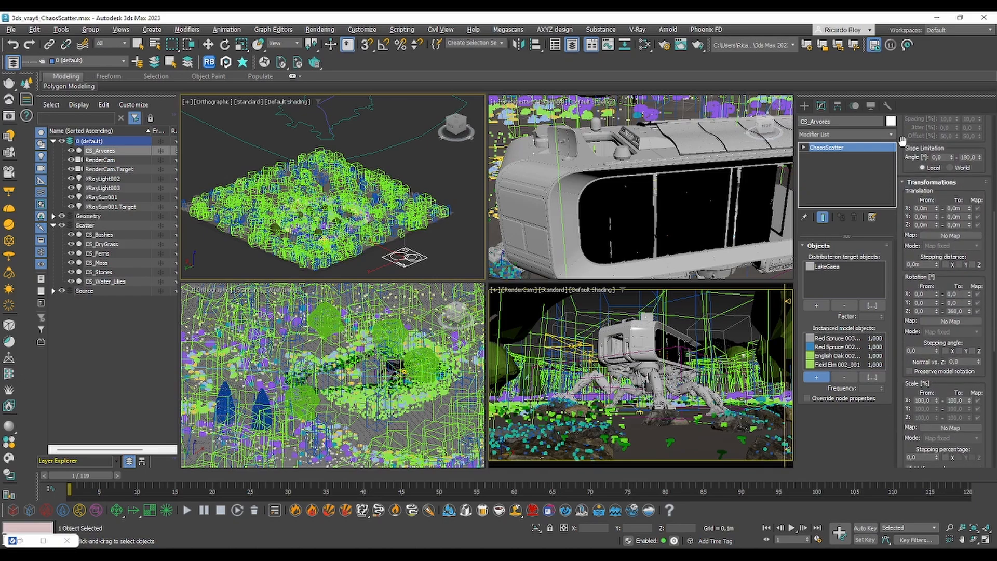
drag(904, 347, 915, 185)
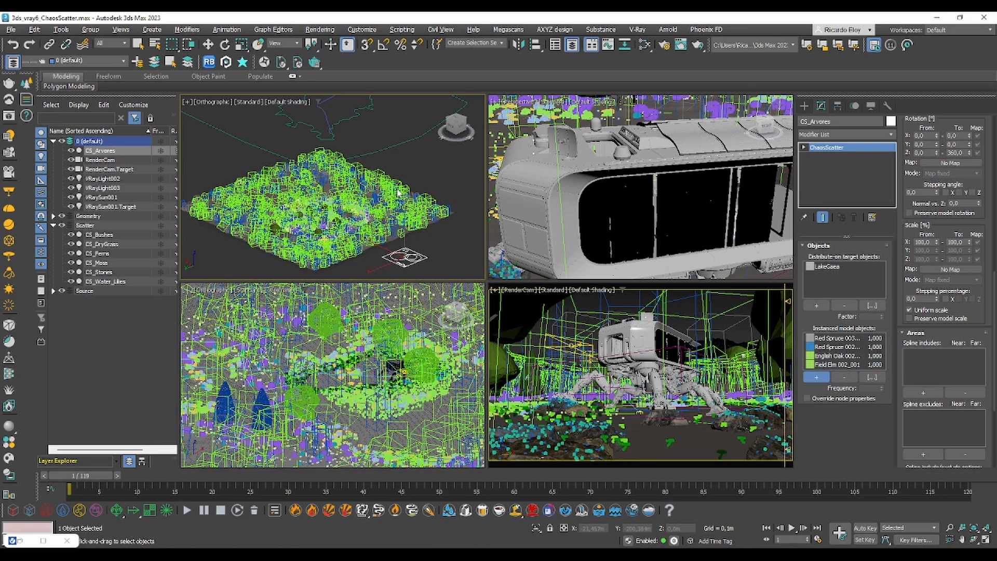
click(931, 393)
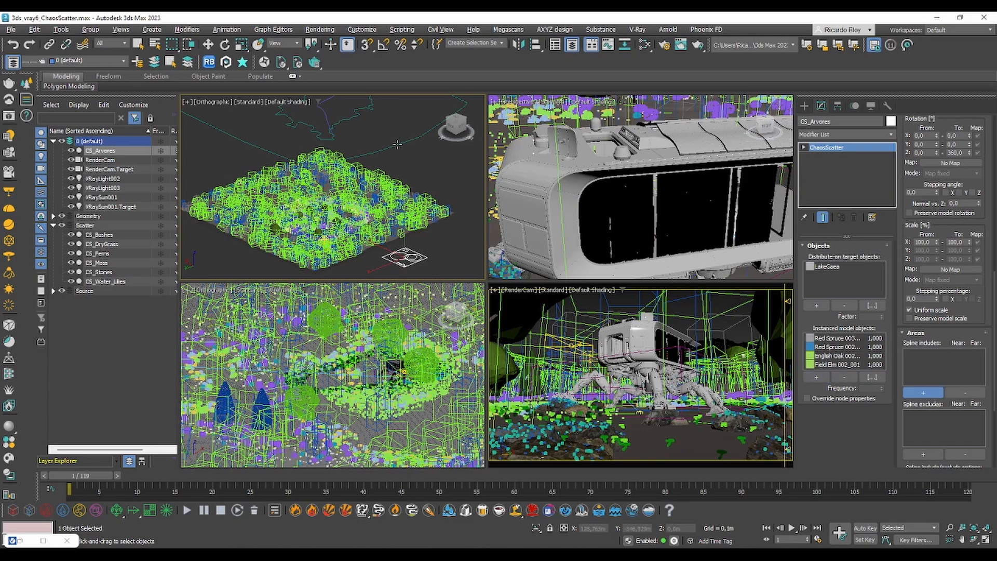
click(359, 140)
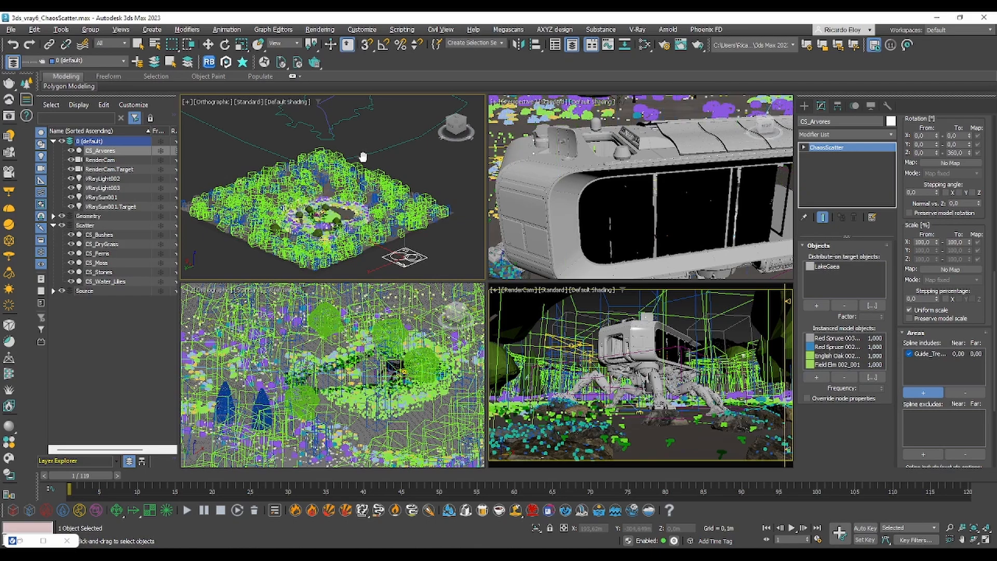
Examine the tree distribution around the lake in an enlarged orthographic view.
middle_drag(360, 140, 363, 161)
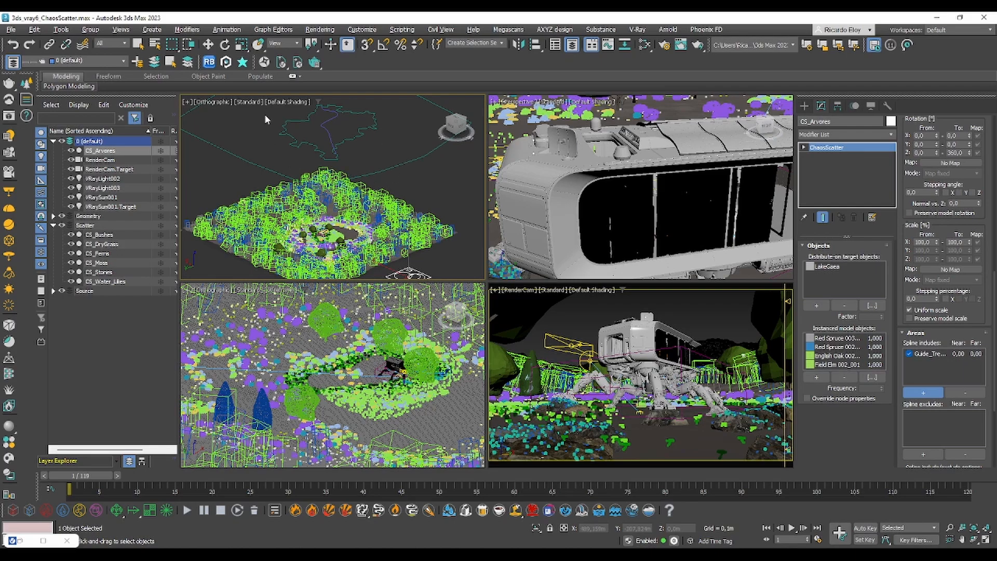
middle_drag(354, 241, 354, 225)
scroll(354, 226, up, 4)
key(alt+w)
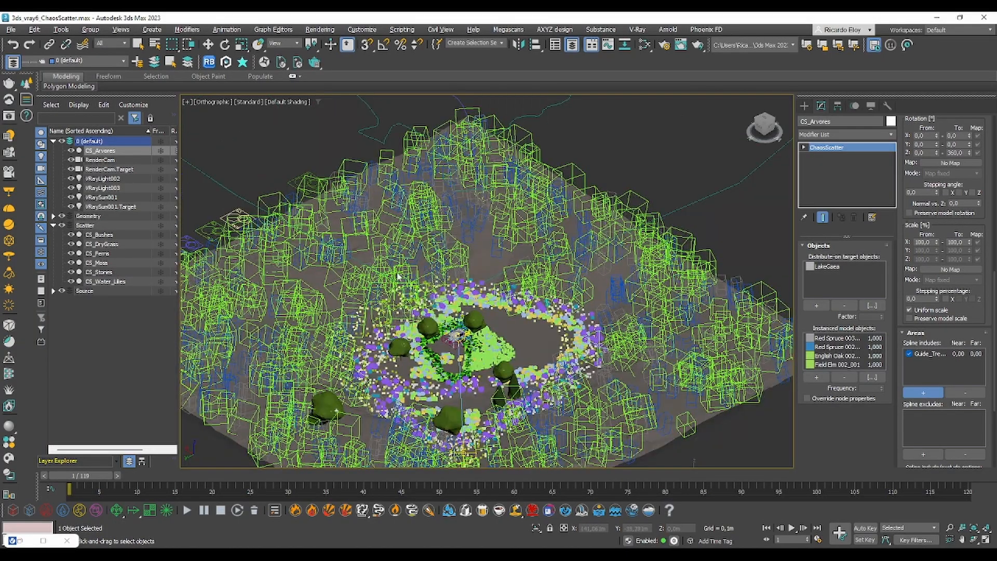
scroll(442, 205, up, 3)
middle_drag(442, 205, 445, 201)
scroll(509, 285, up, 3)
alt+middle_drag(510, 285, 501, 265)
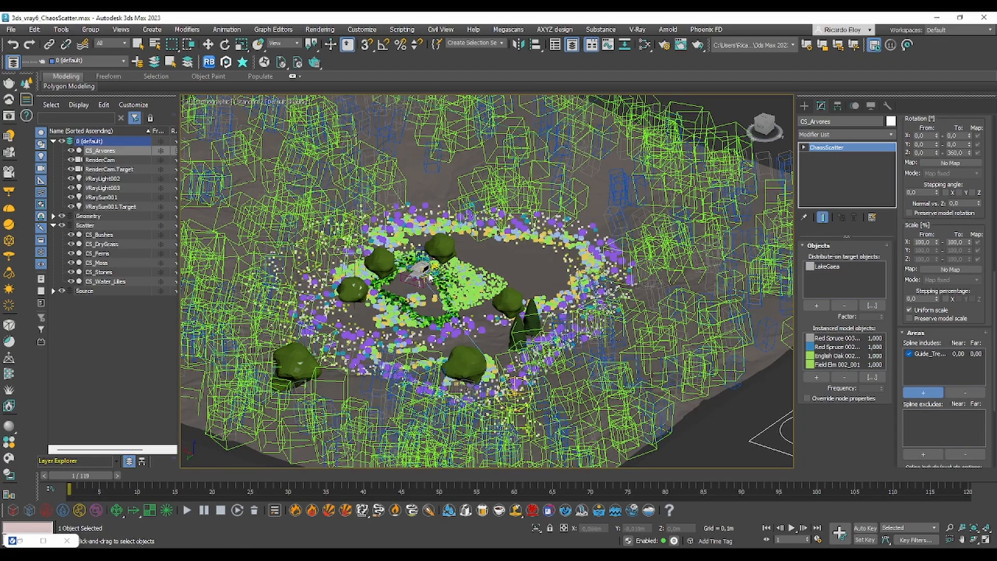
key(alt+w)
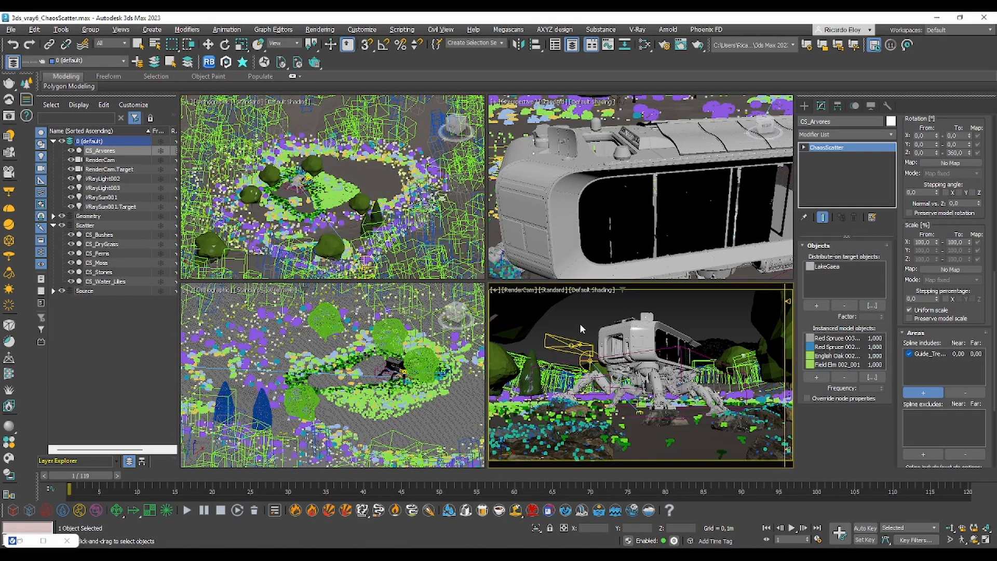
Restart the interactive render and raise the surface scattering Count of CS_Arvores to 2000 and finally to 3000.
click(8, 120)
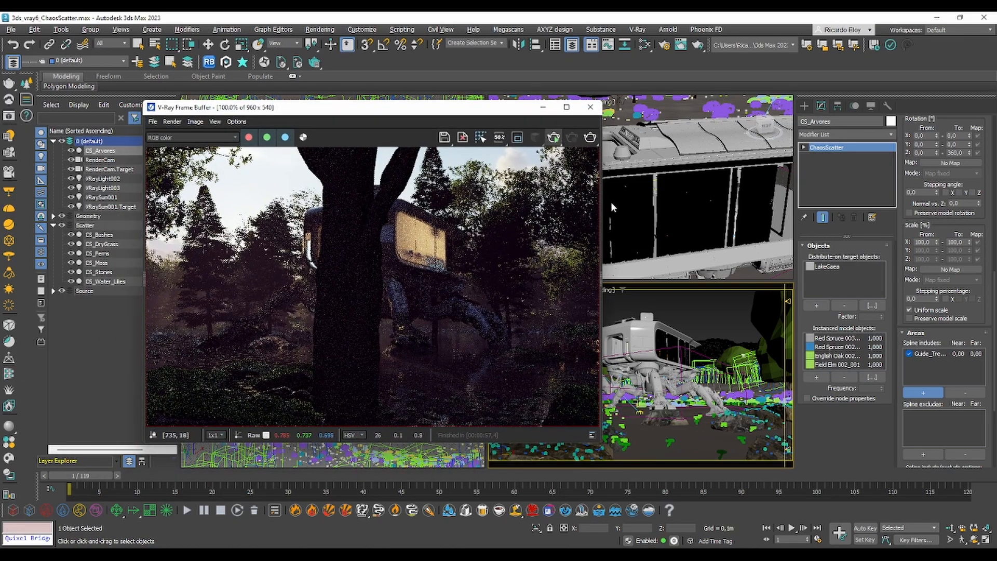
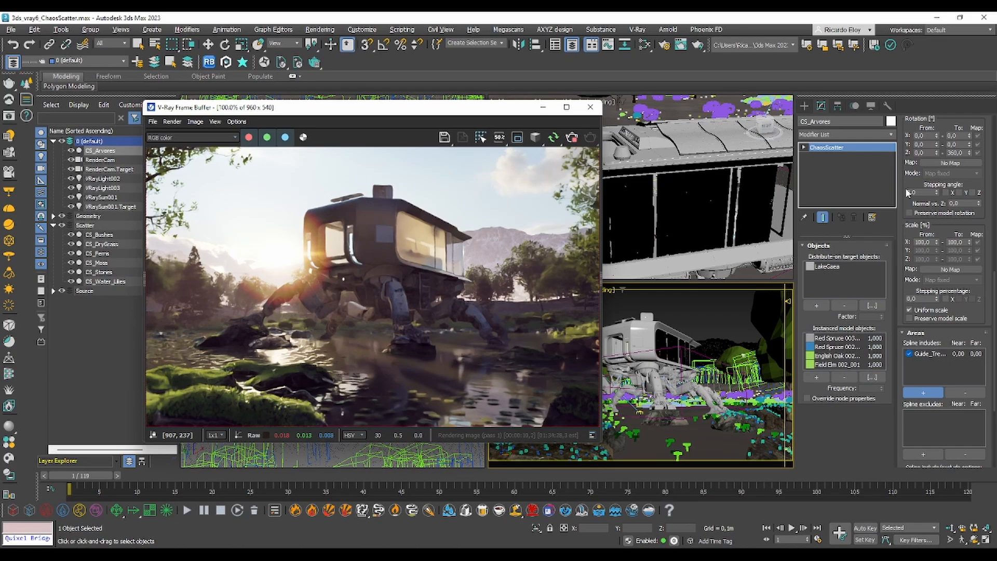
drag(904, 183, 911, 390)
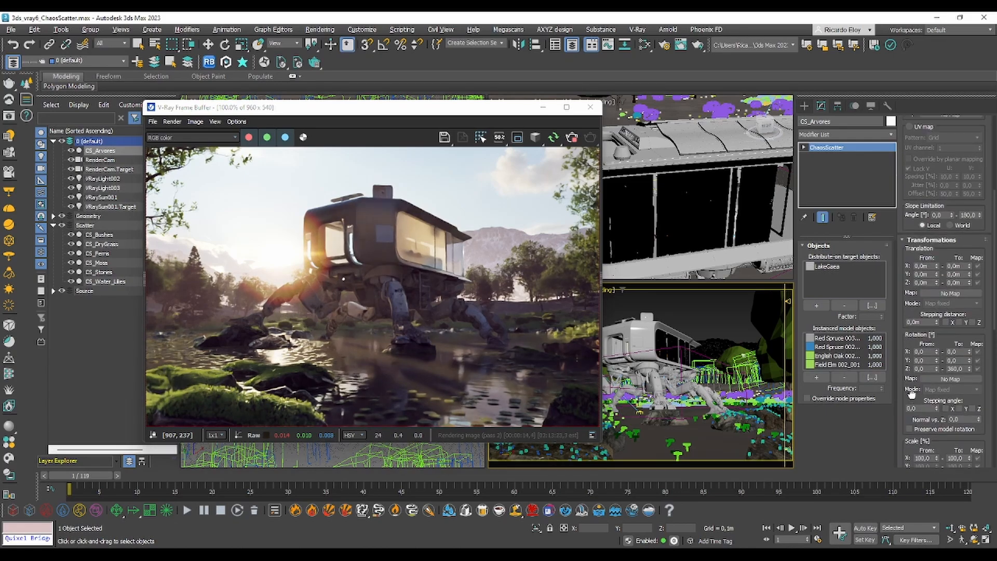
drag(909, 291, 912, 407)
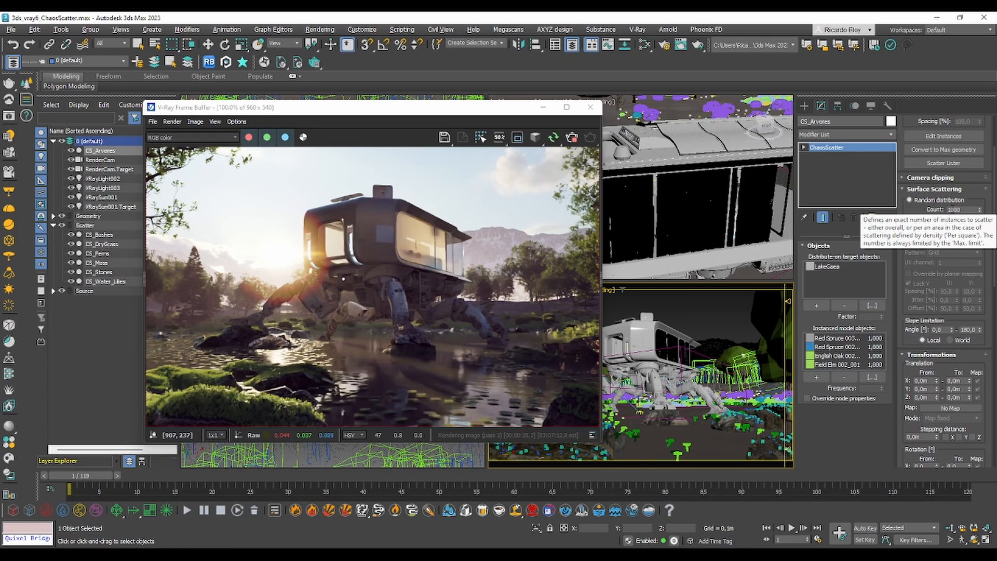
double_click(947, 209)
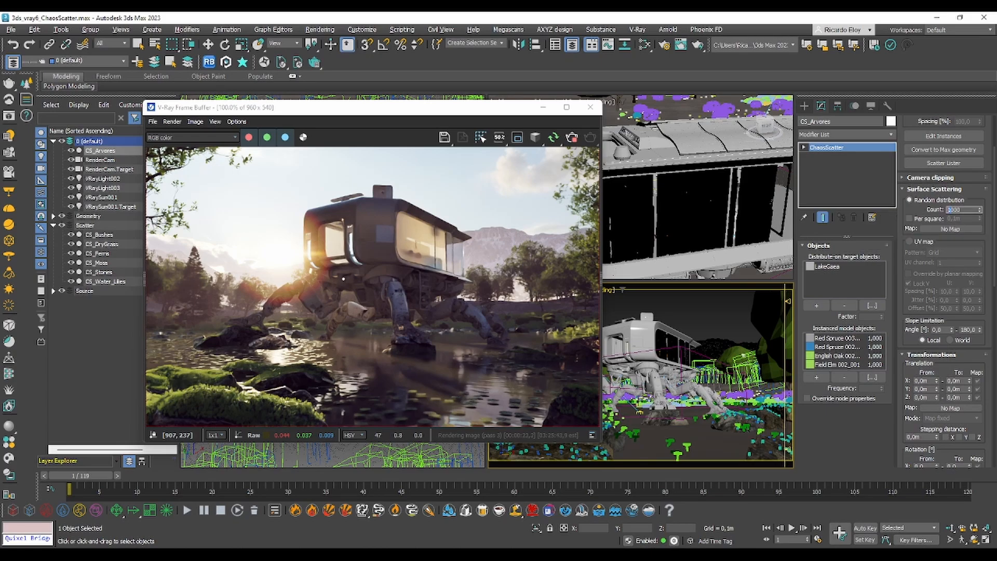
key(Return)
key(w)
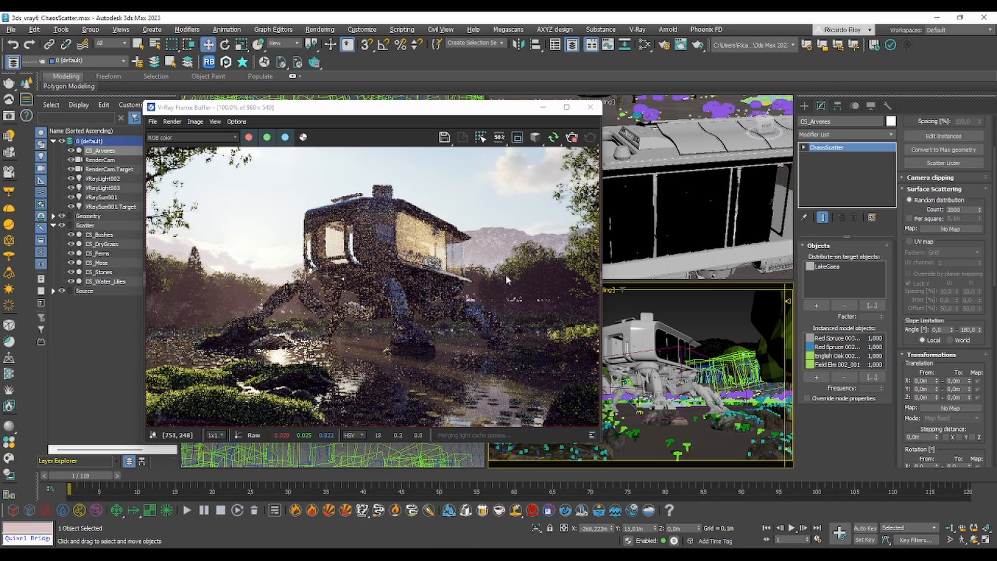
double_click(945, 209)
text(3300)
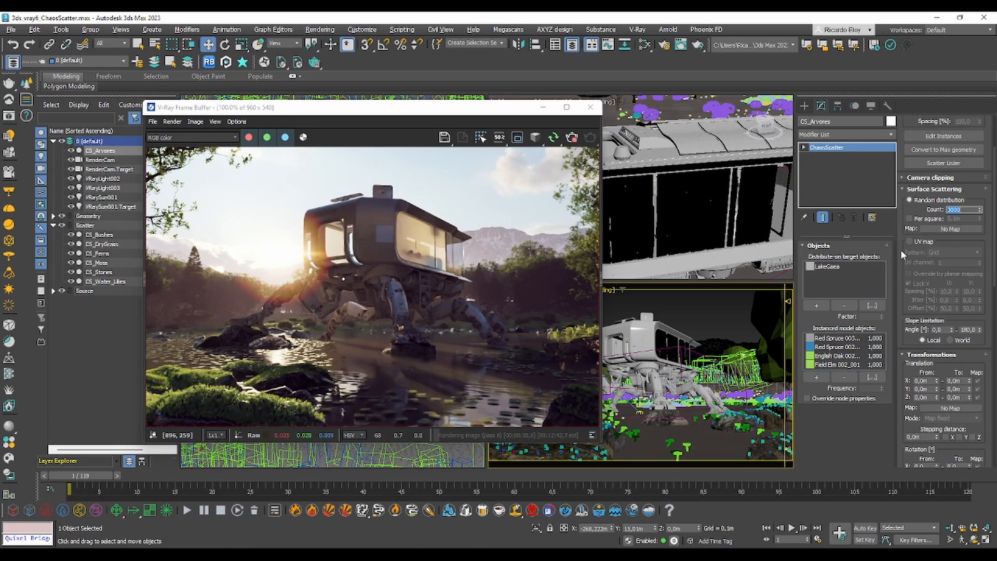
Set the maximum slope limitation angle of CS_Arvores to 45 degrees.
drag(913, 283, 916, 258)
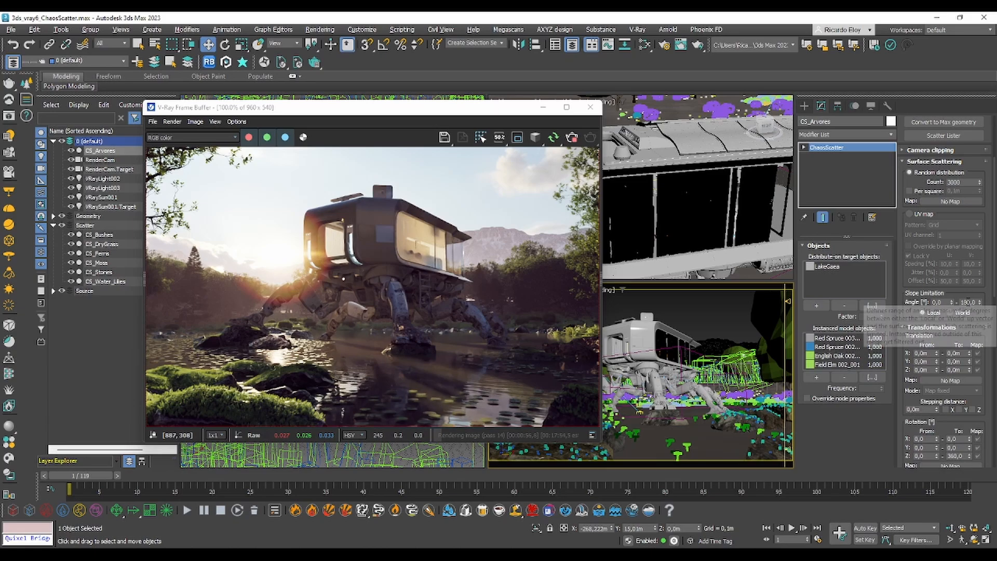
double_click(969, 302)
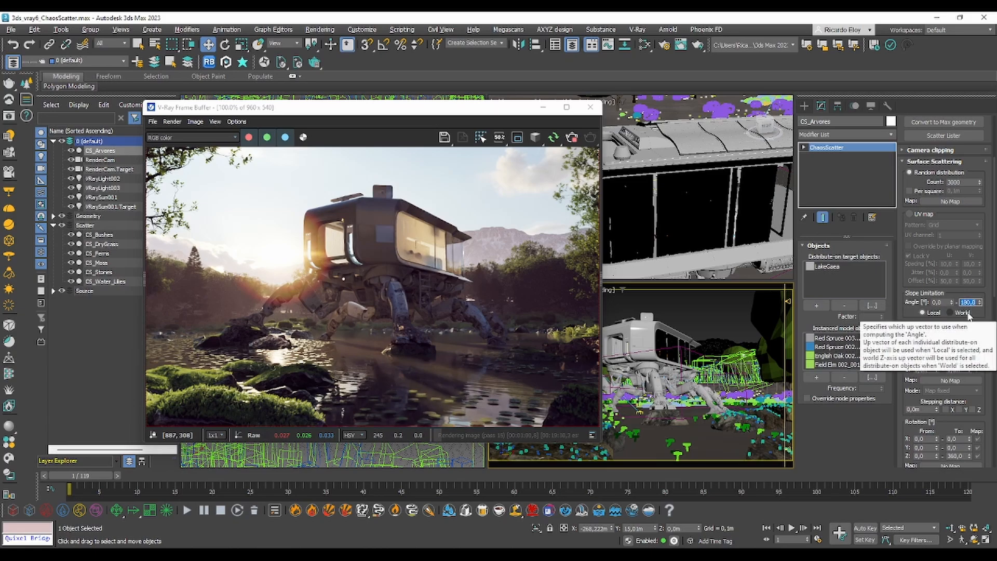
text(45)
key(Return)
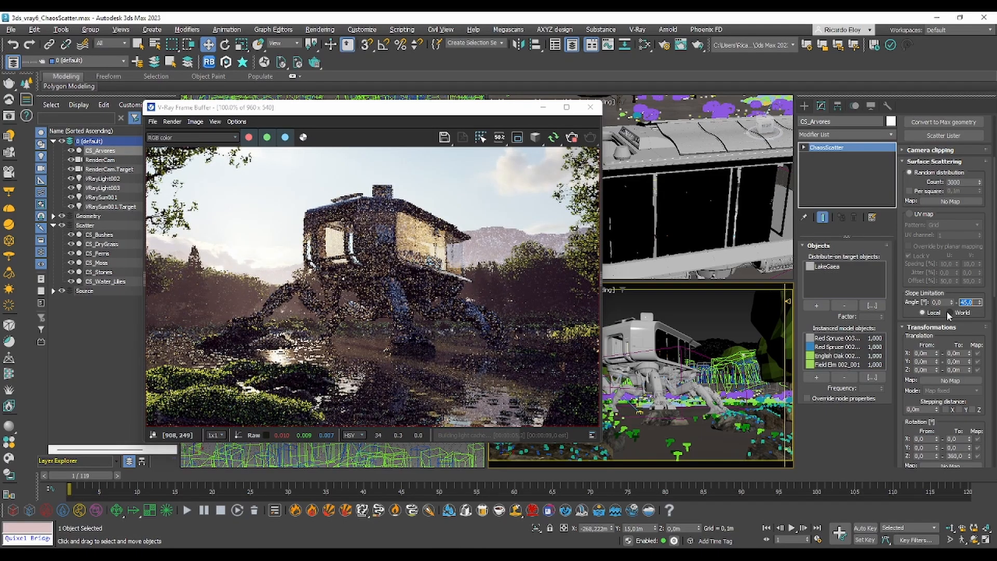
Set the upper limit of the random X and Y translation of CS_Arvores to 2 m each.
drag(963, 340, 963, 265)
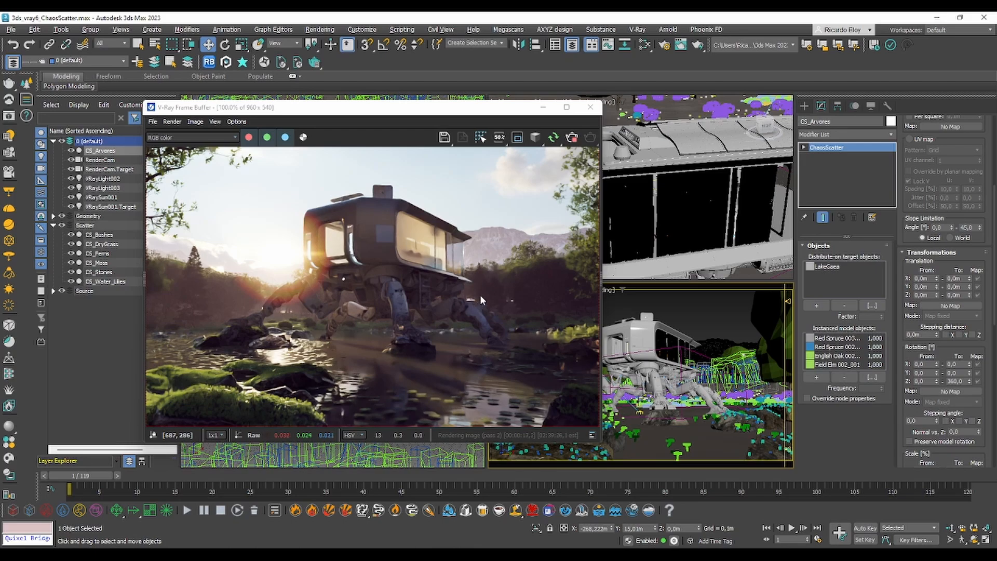
double_click(923, 278)
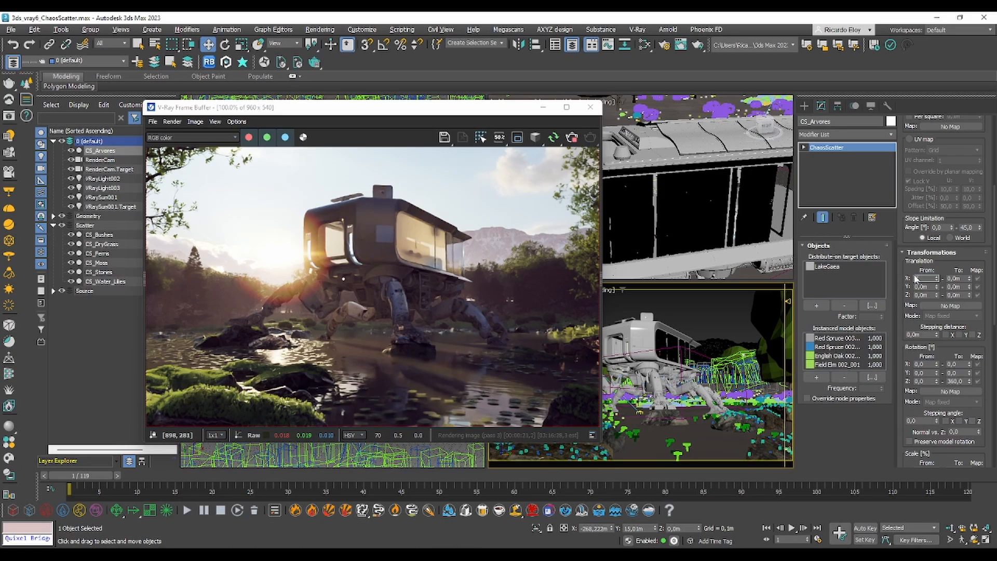
text(2)
key(Tab)
text(2)
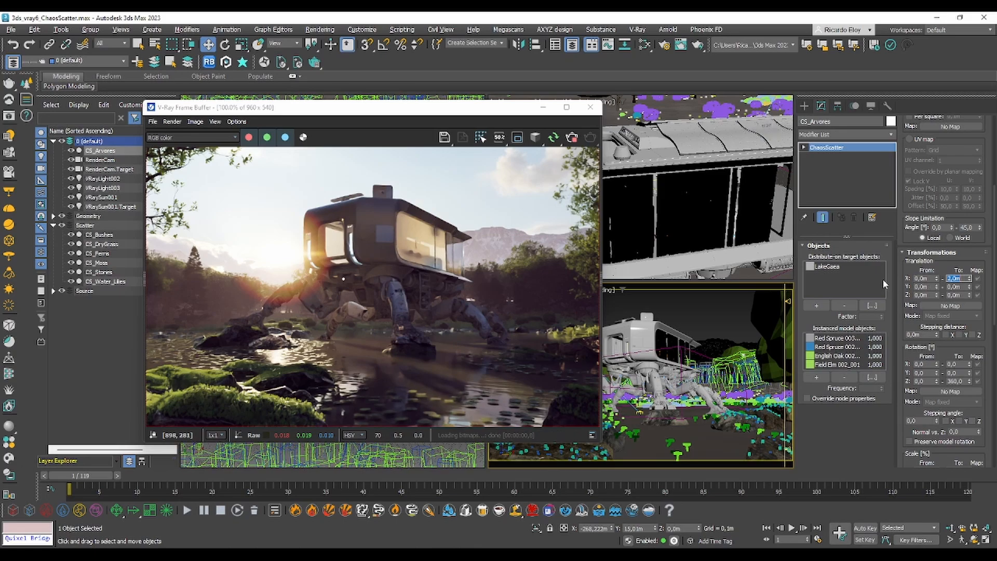
key(Tab)
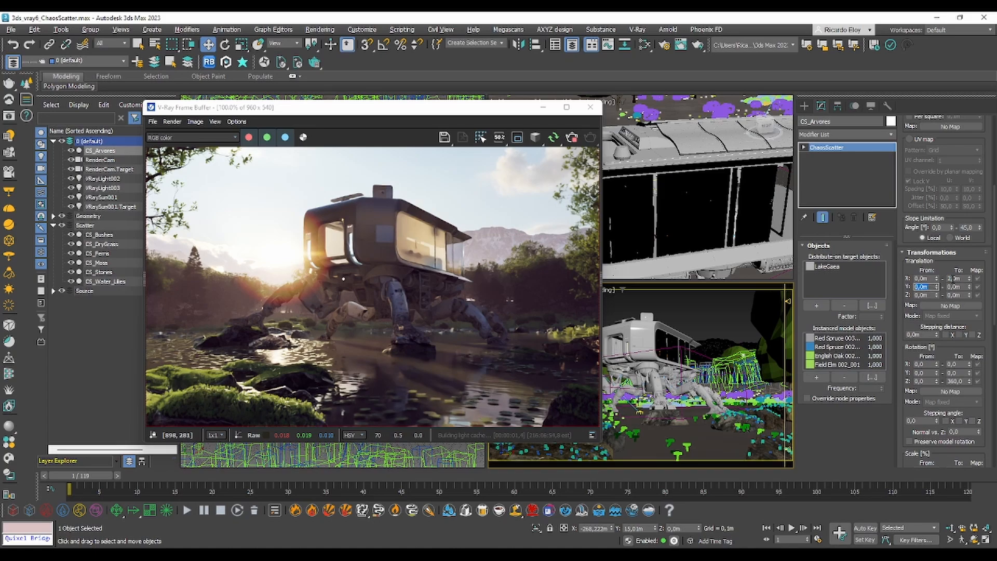
key(Tab)
text(2)
key(Return)
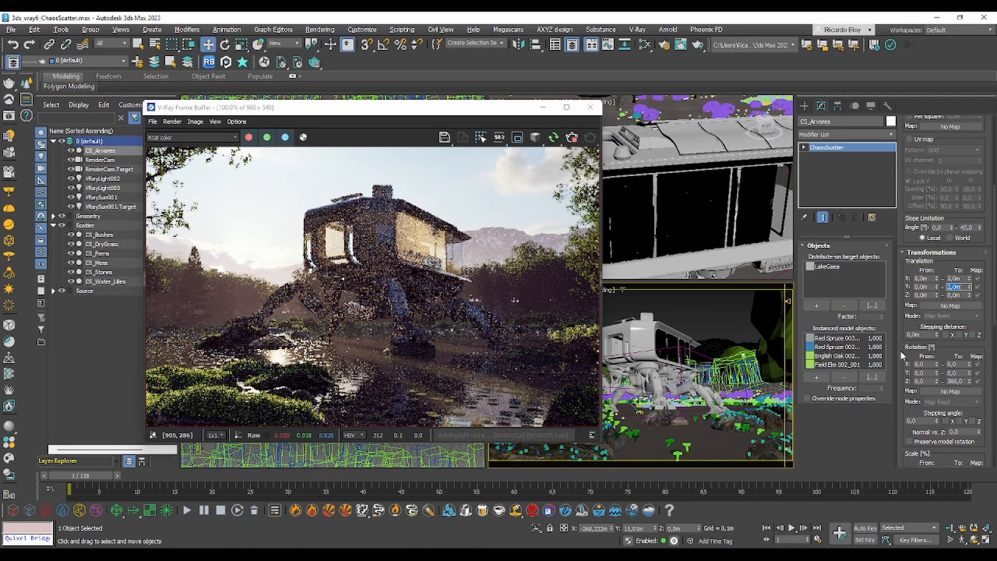
drag(907, 353, 912, 327)
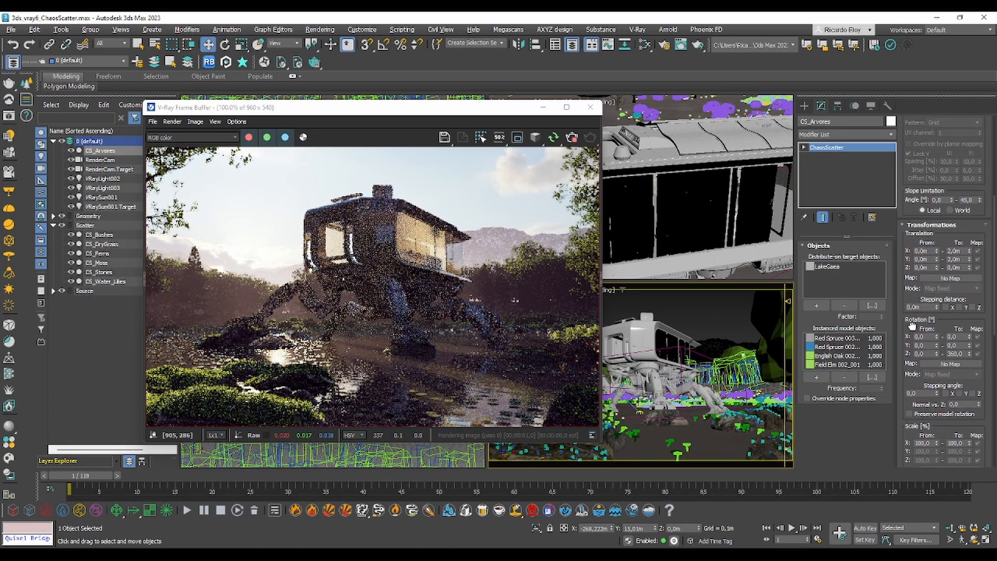
scroll(917, 333, down, 1)
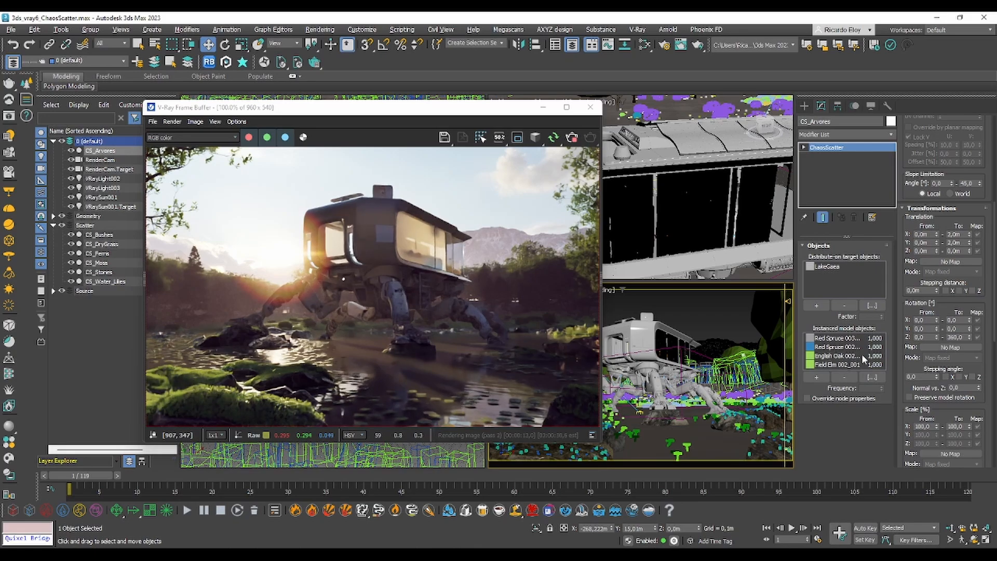
Set the Normal vs. Z rotation value of CS_Arvores to 1.0.
drag(908, 356, 908, 329)
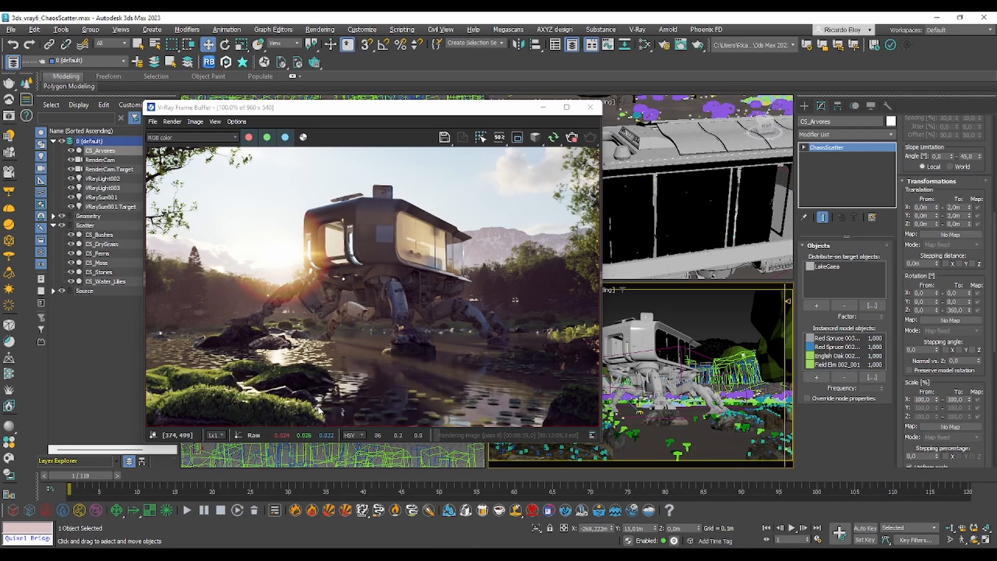
click(958, 360)
text(1)
key(Return)
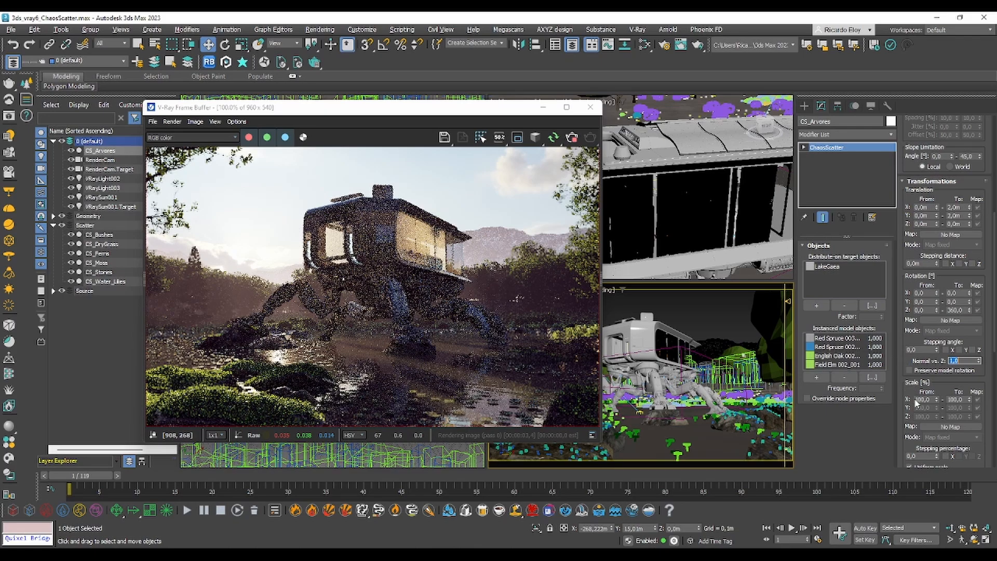
Set the random X scale range of CS_Arvores from 70% to 120%.
drag(916, 403, 914, 325)
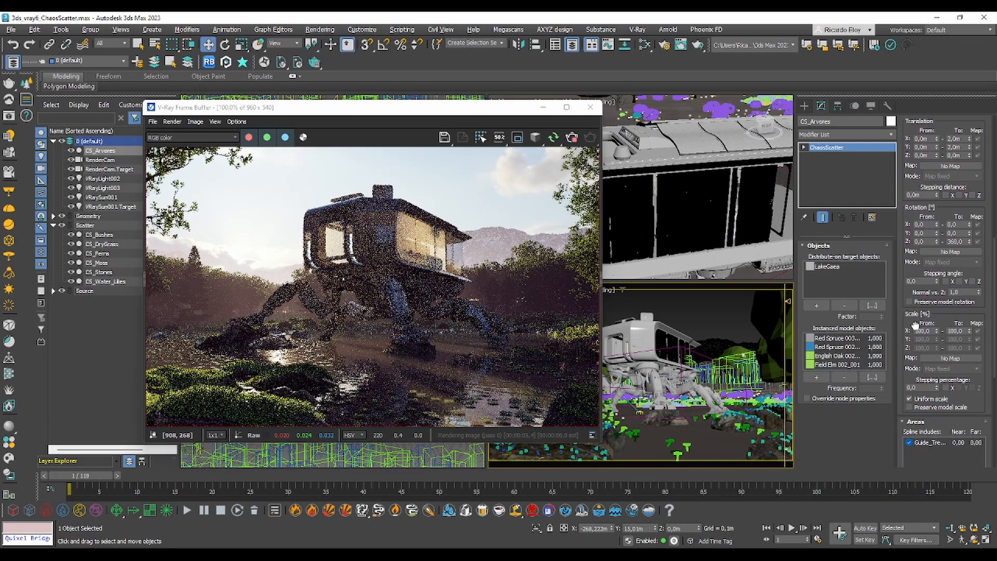
double_click(919, 330)
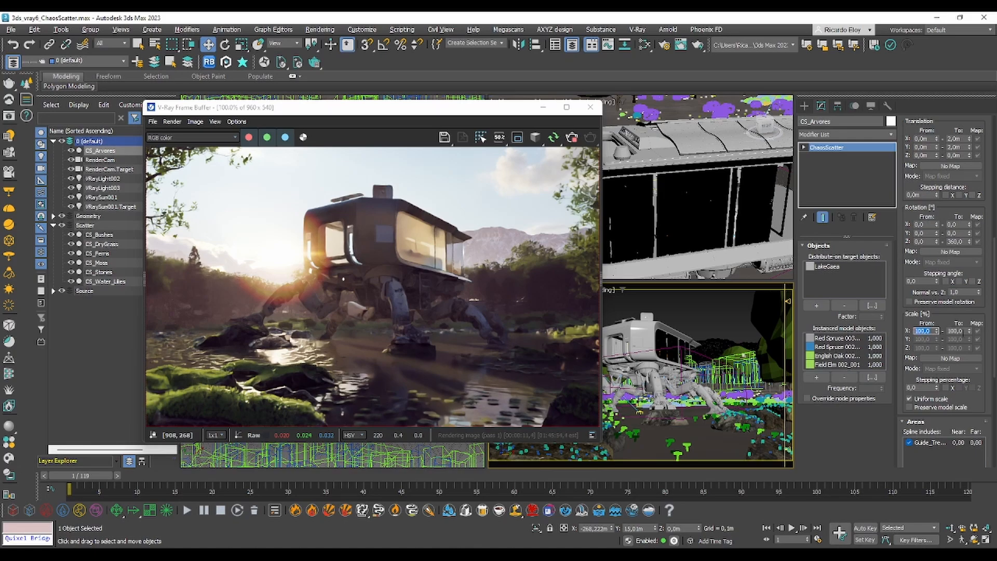
text(70)
key(Return)
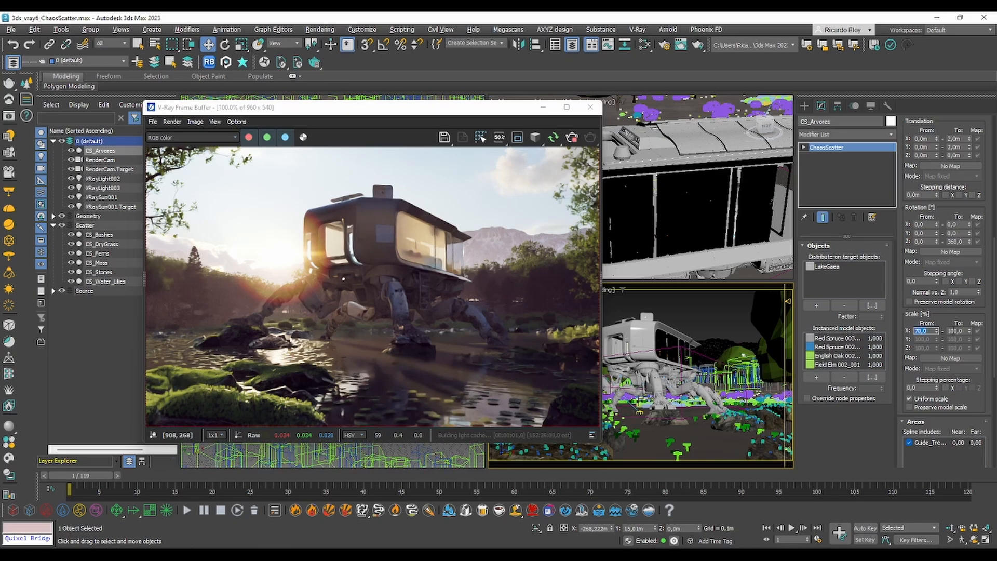
key(Tab)
text(120)
key(Return)
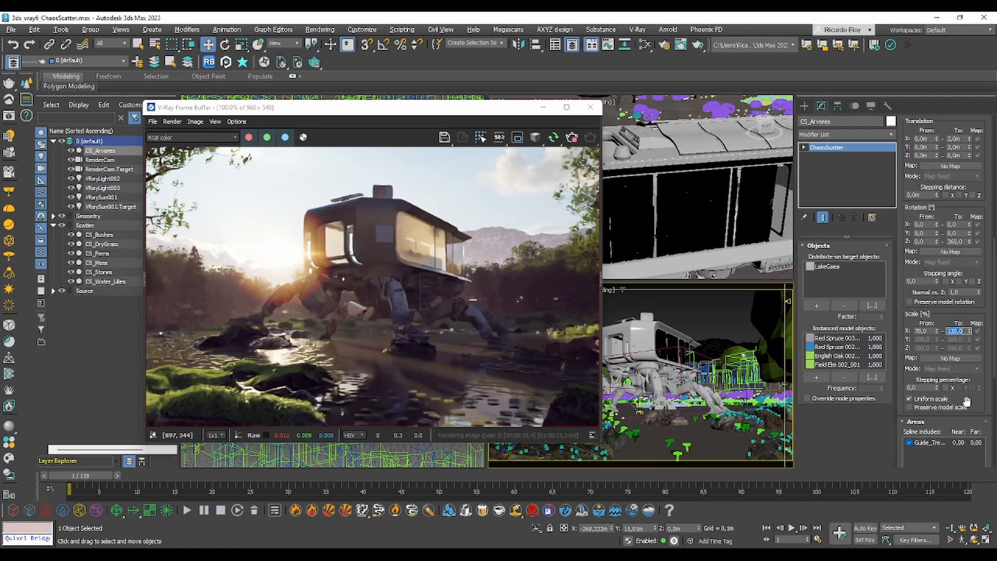
Exclude the Guide_River spline from the CS_Arvores scatter area, picking it in the orthographic view.
drag(965, 404, 966, 394)
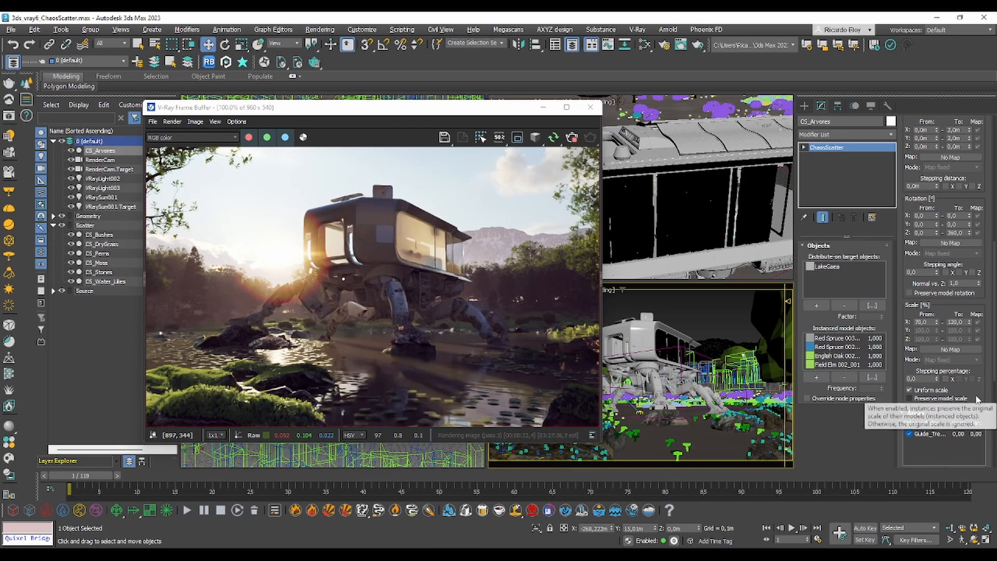
drag(976, 397, 964, 297)
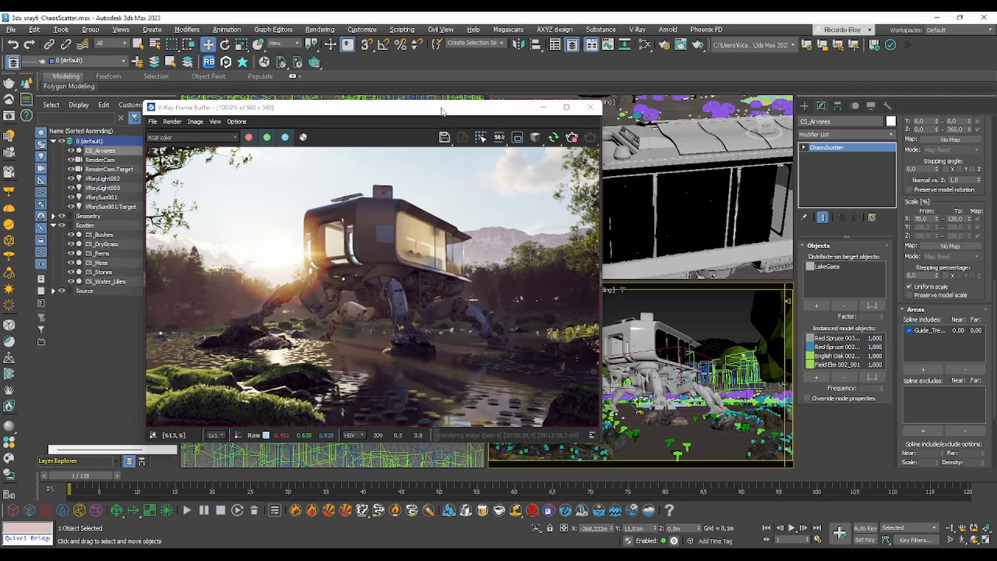
drag(442, 111, 479, 231)
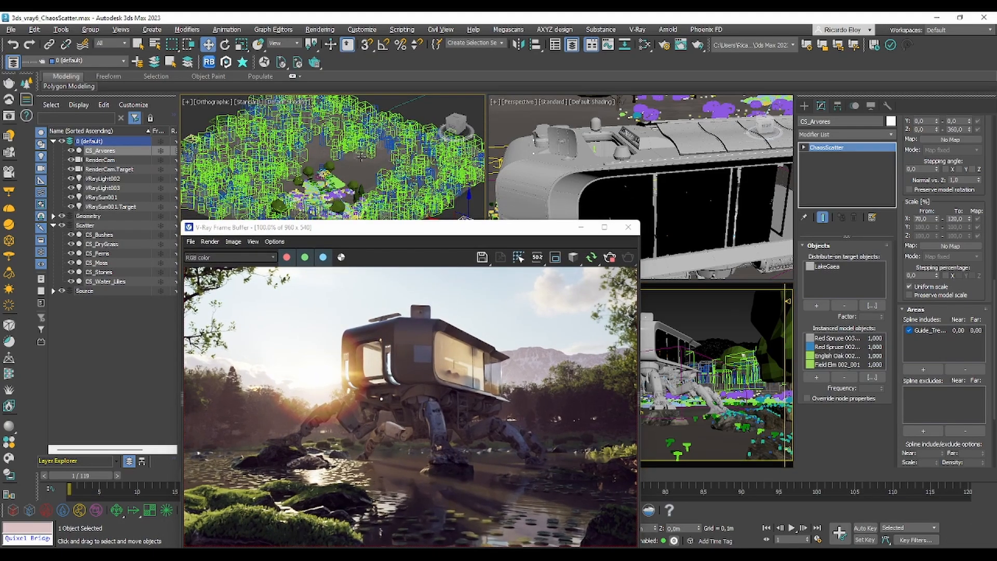
scroll(360, 155, down, 5)
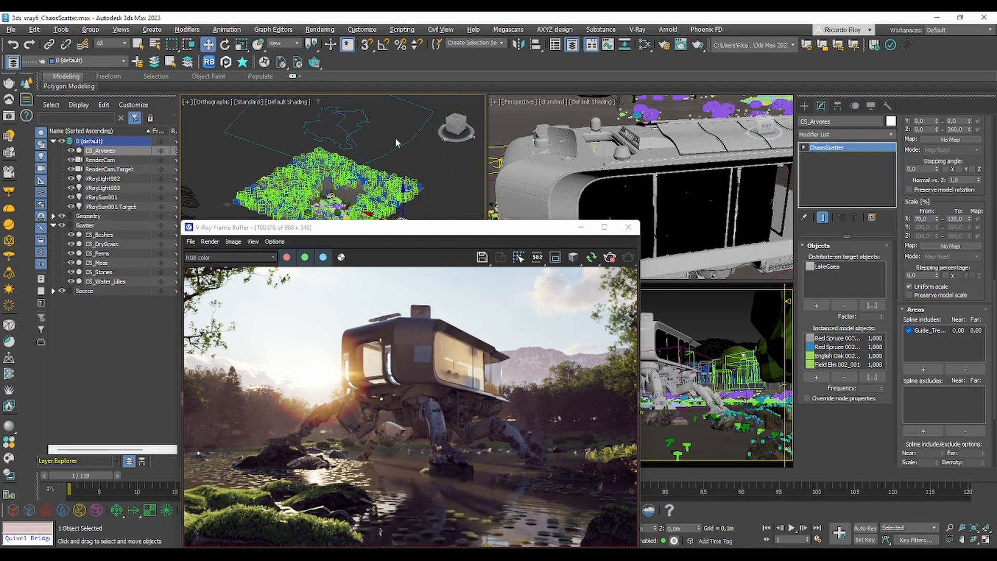
click(923, 369)
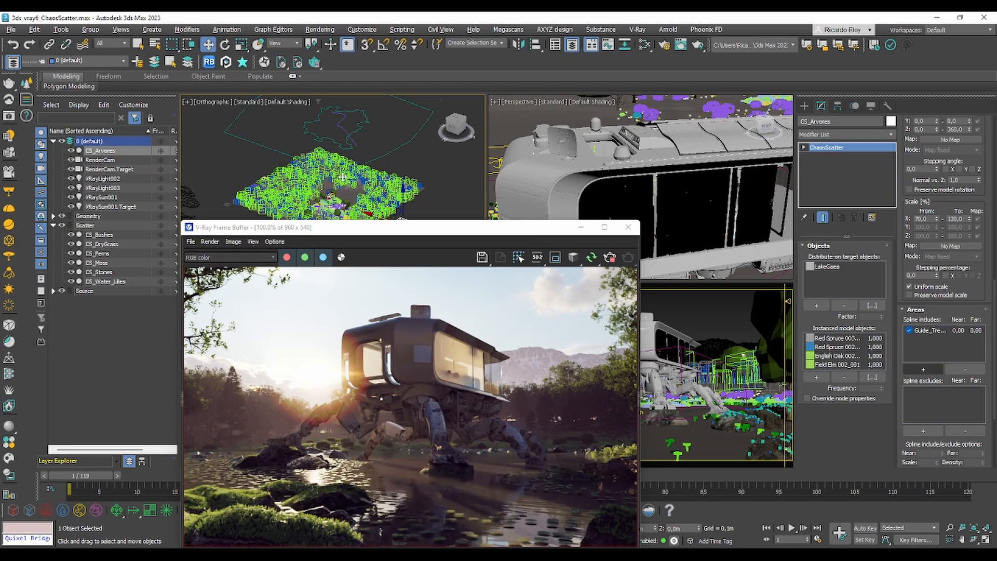
click(366, 153)
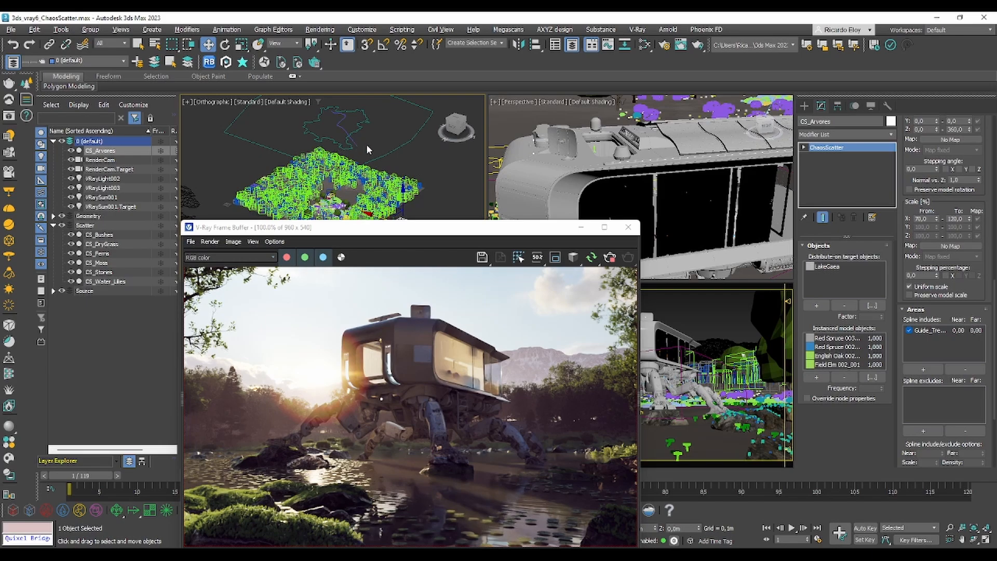
click(923, 431)
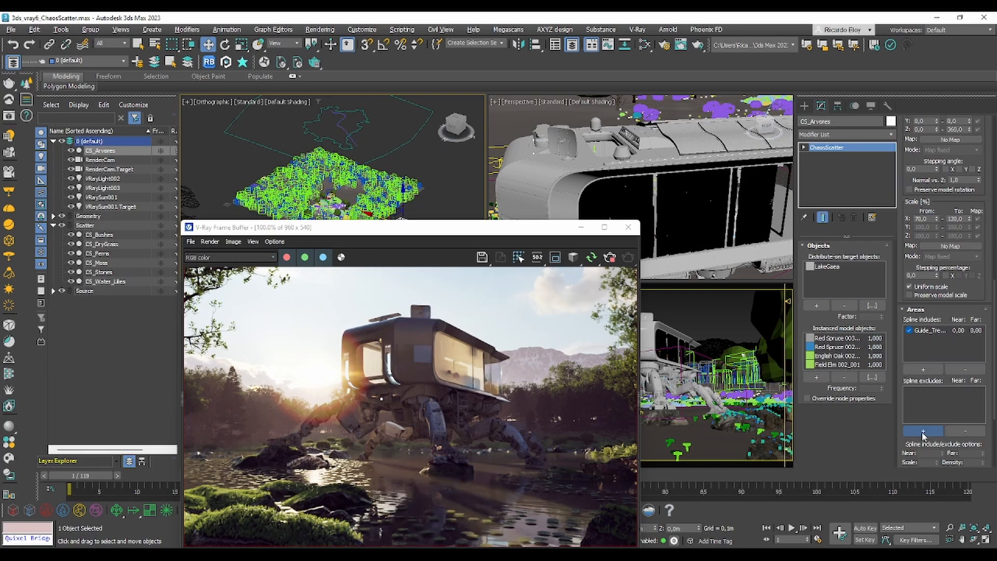
click(341, 124)
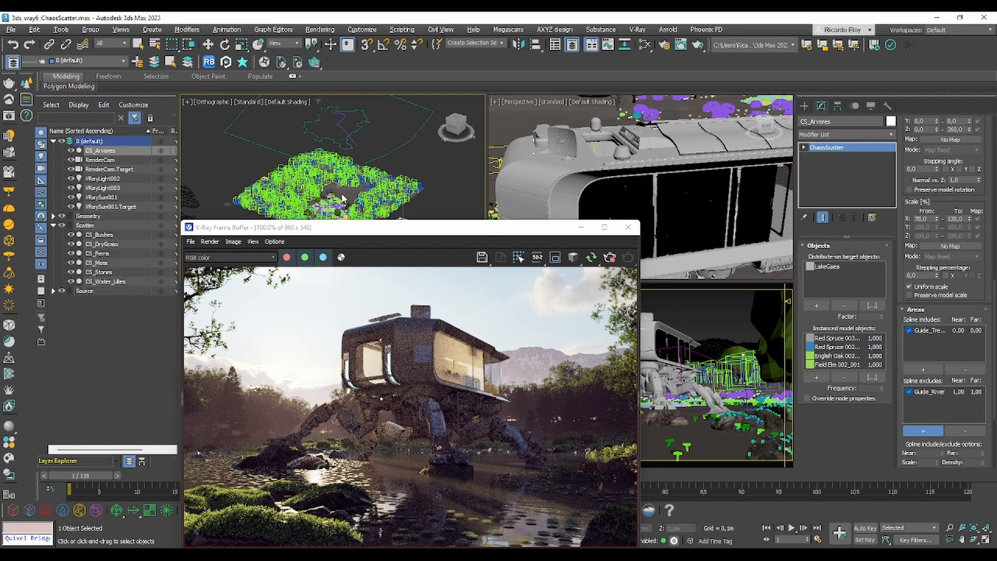
scroll(371, 155, up, 3)
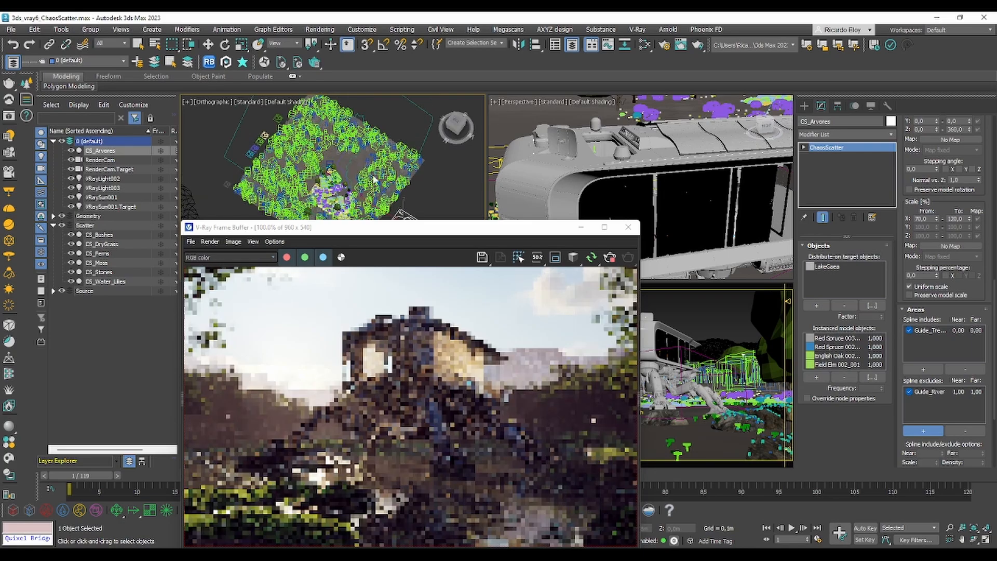
scroll(373, 166, down, 2)
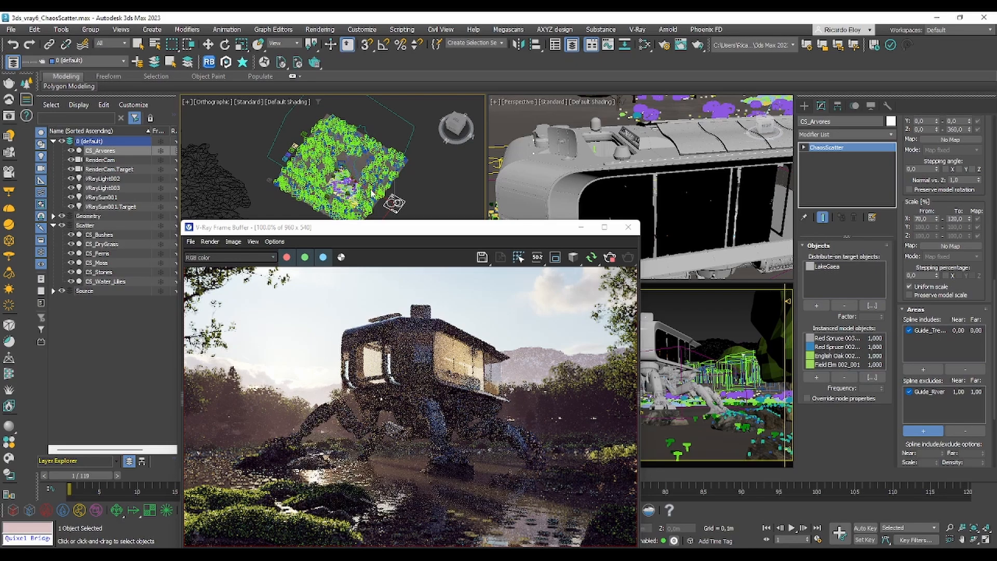
Set the near and far distances of the Guide_River spline exclusion to 20 m.
scroll(916, 449, down, 3)
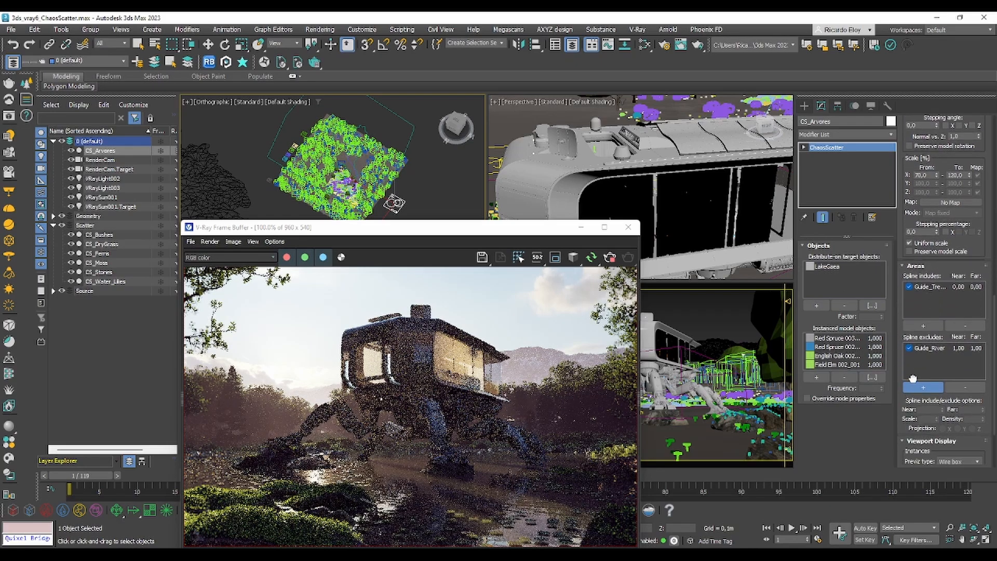
click(929, 315)
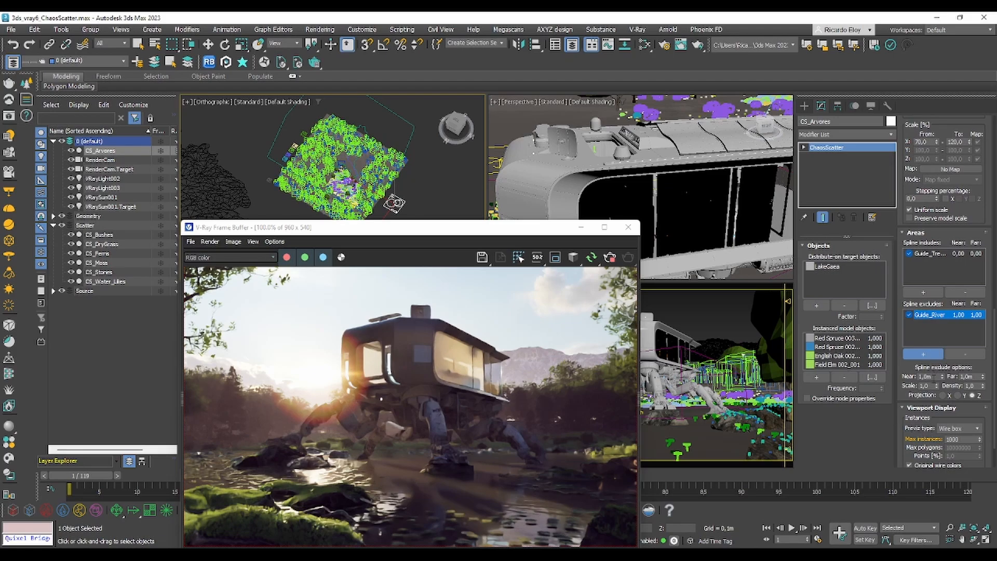
click(923, 376)
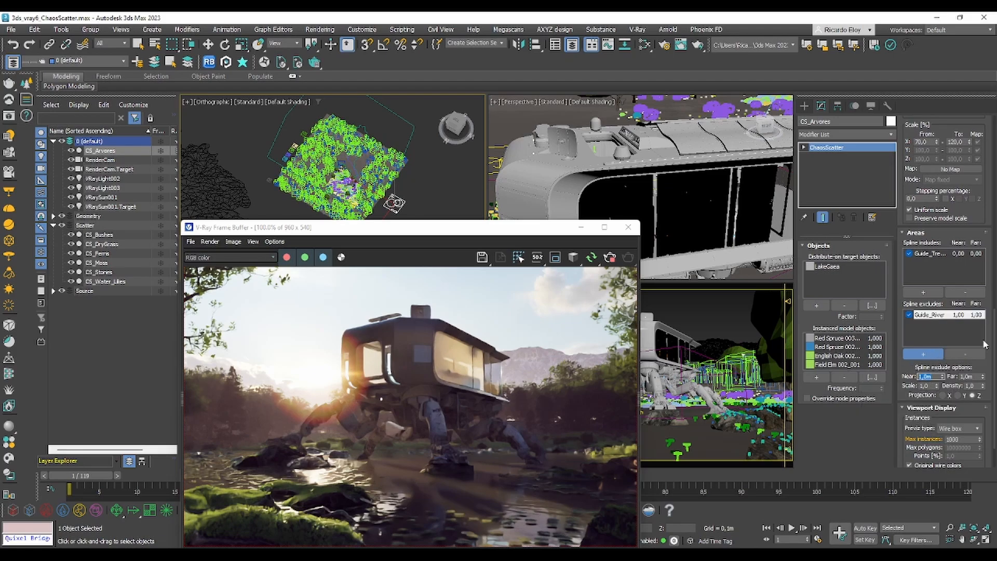
text(20)
key(Return)
key(w)
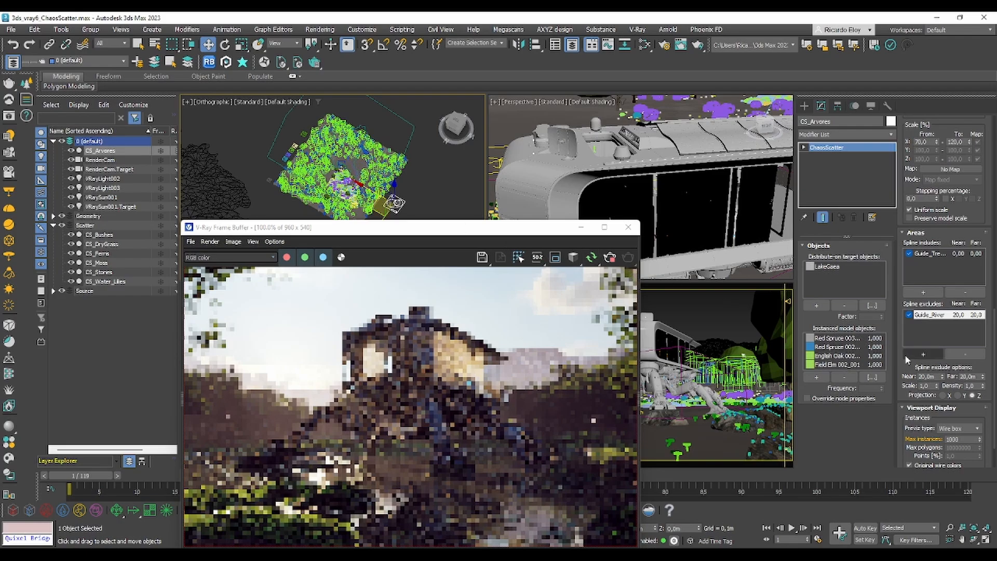
Turn on Avoid collisions for CS_Arvores and reduce its spacing to 50% and finally to 25%.
drag(904, 415, 926, 483)
scroll(906, 186, up, 5)
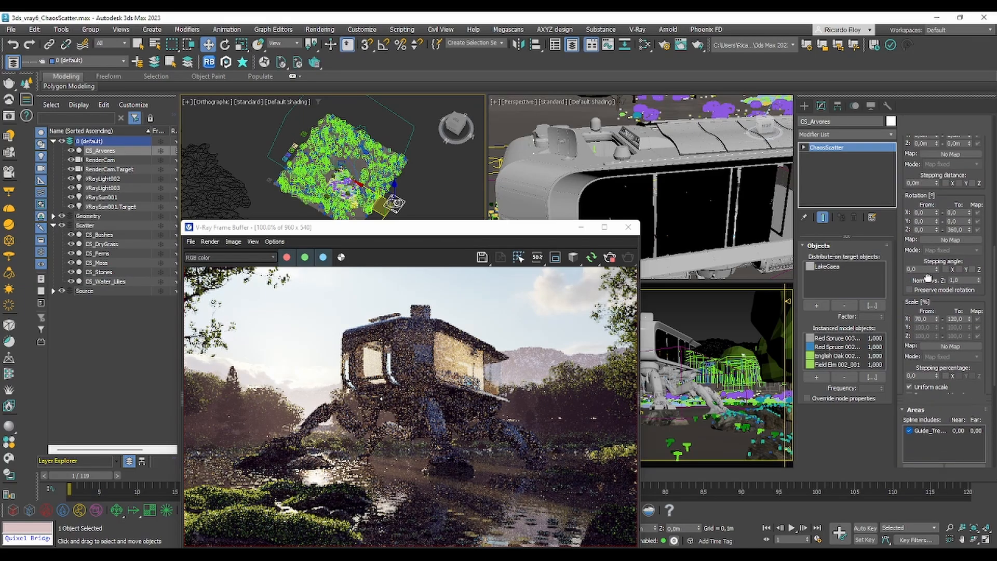
scroll(912, 207, up, 5)
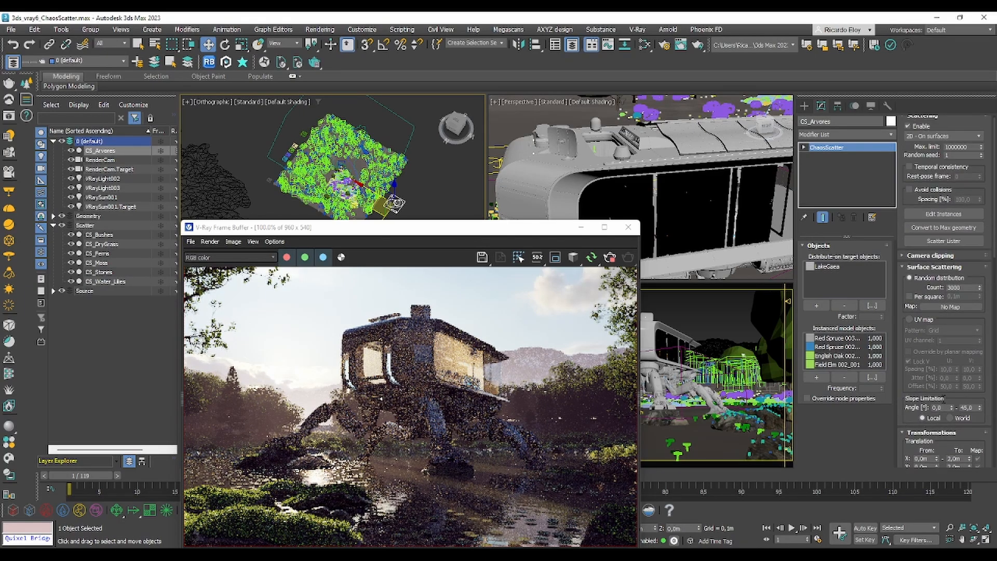
scroll(906, 179, up, 1)
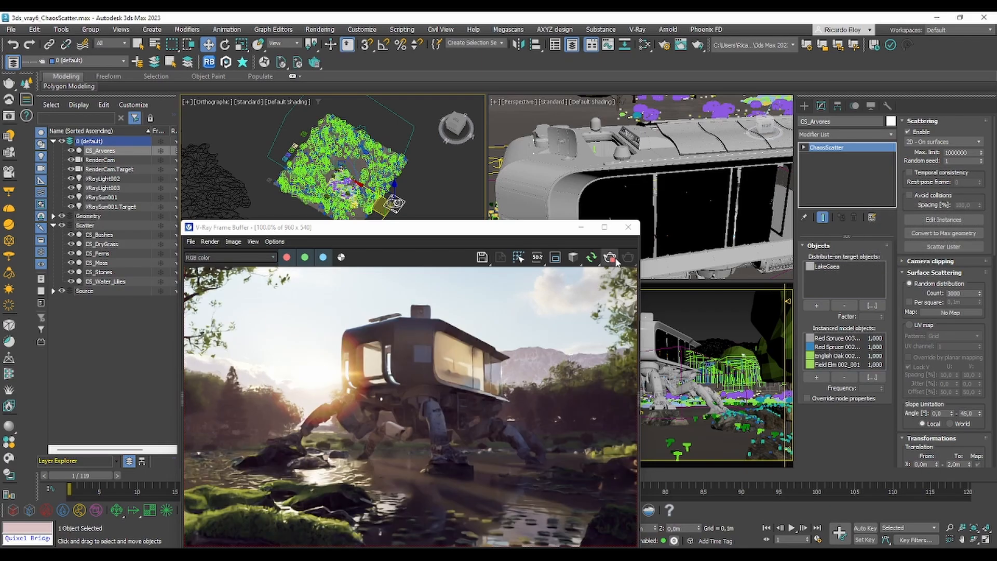
drag(550, 232, 557, 184)
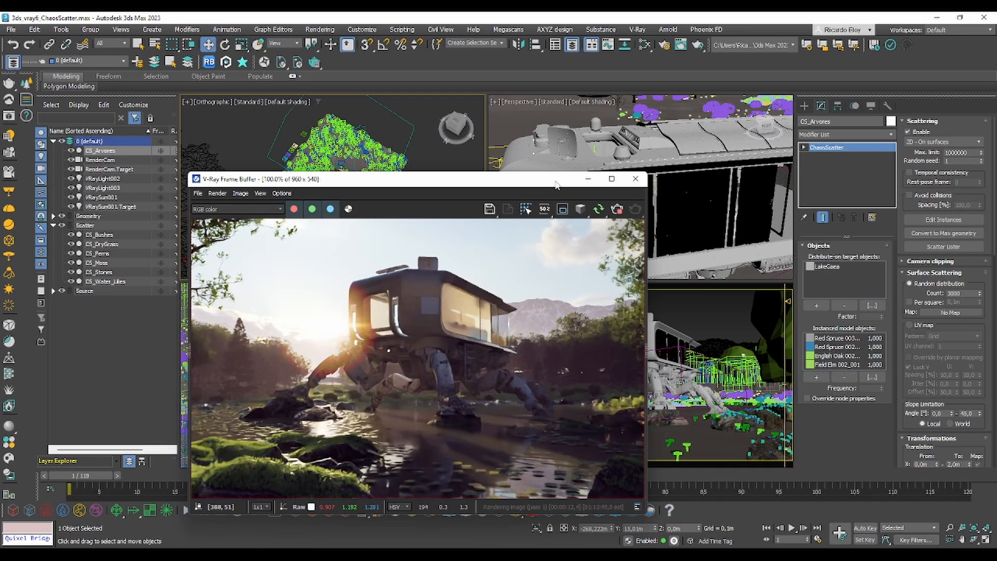
click(909, 196)
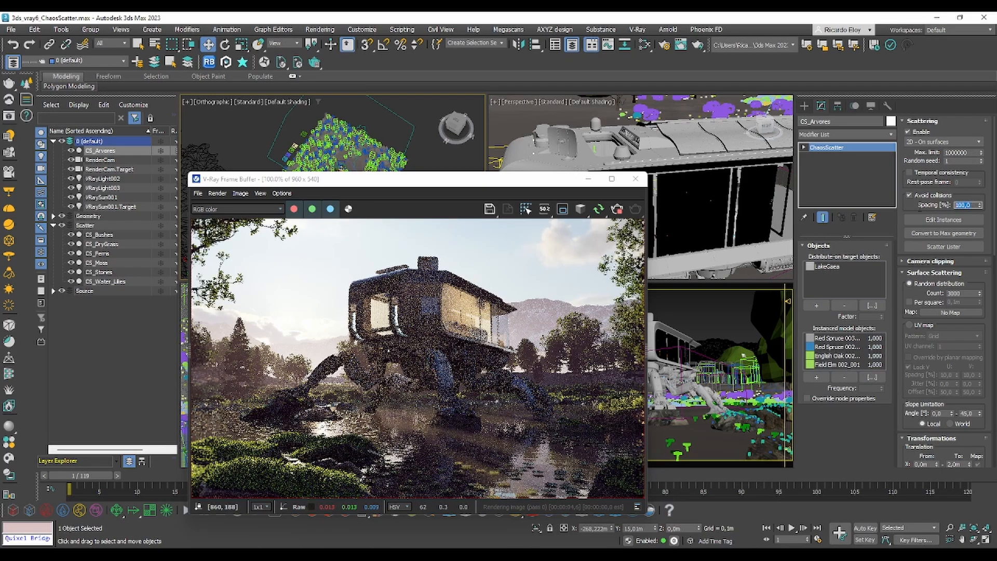
text(50)
key(Return)
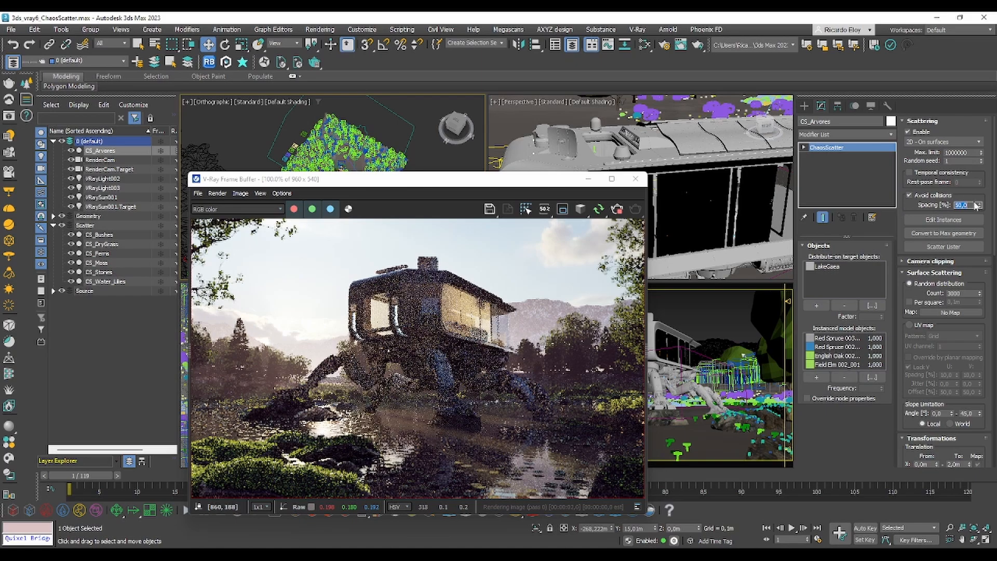
text(25)
key(Return)
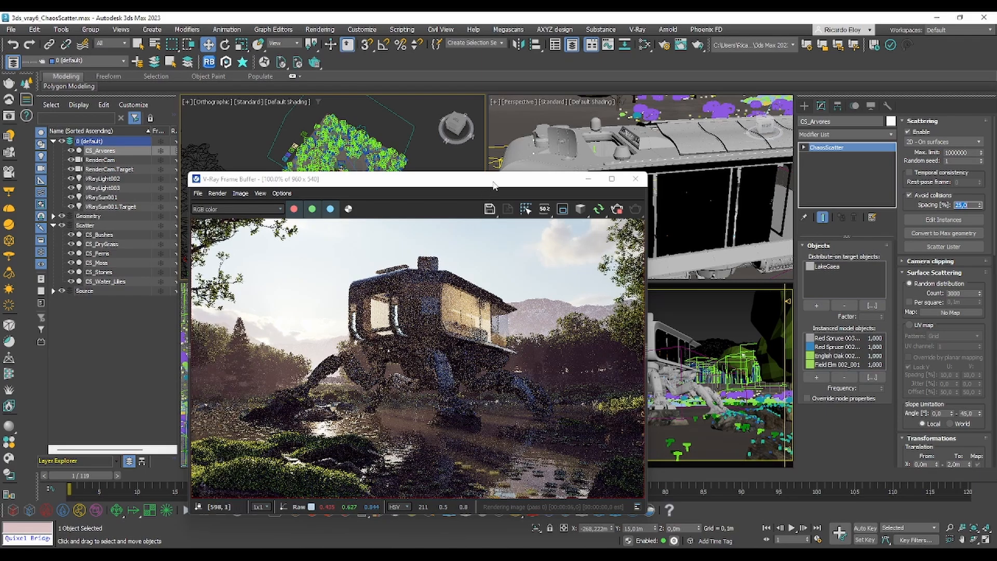
Start Edit Instances for CS_Arvores, accept the warning and select a single tree instance beside the lake in the orthographic view.
drag(492, 182, 356, 131)
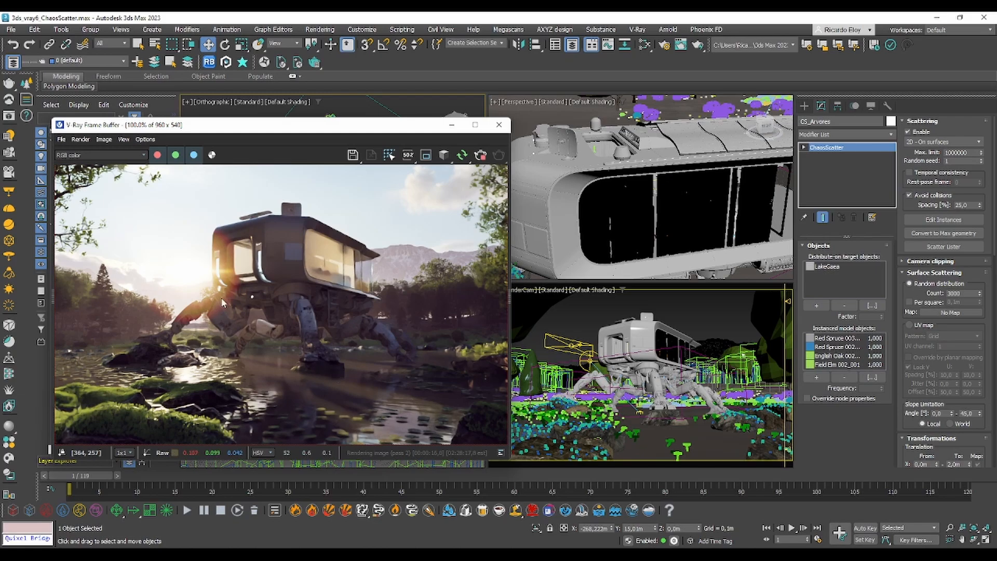
click(940, 218)
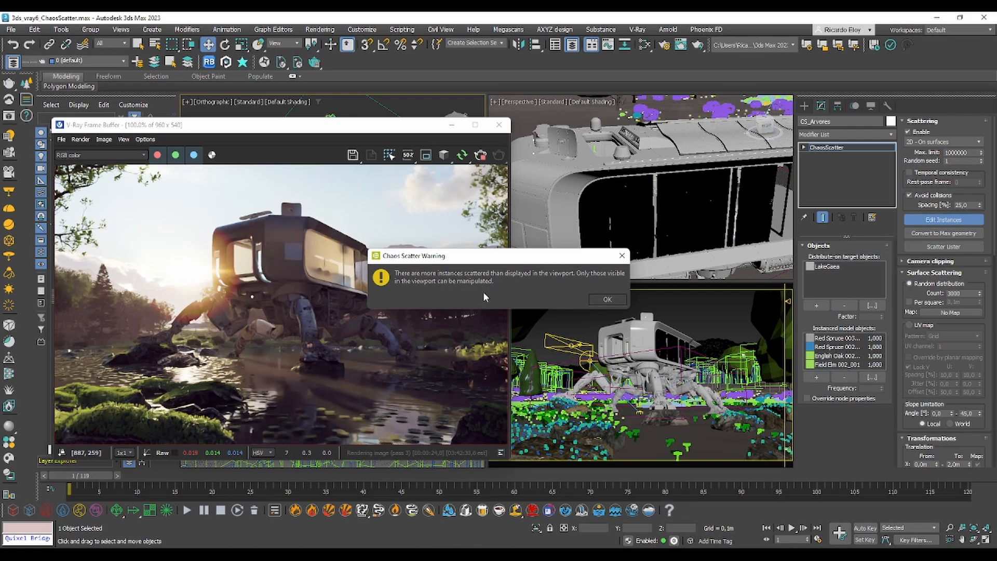
click(611, 302)
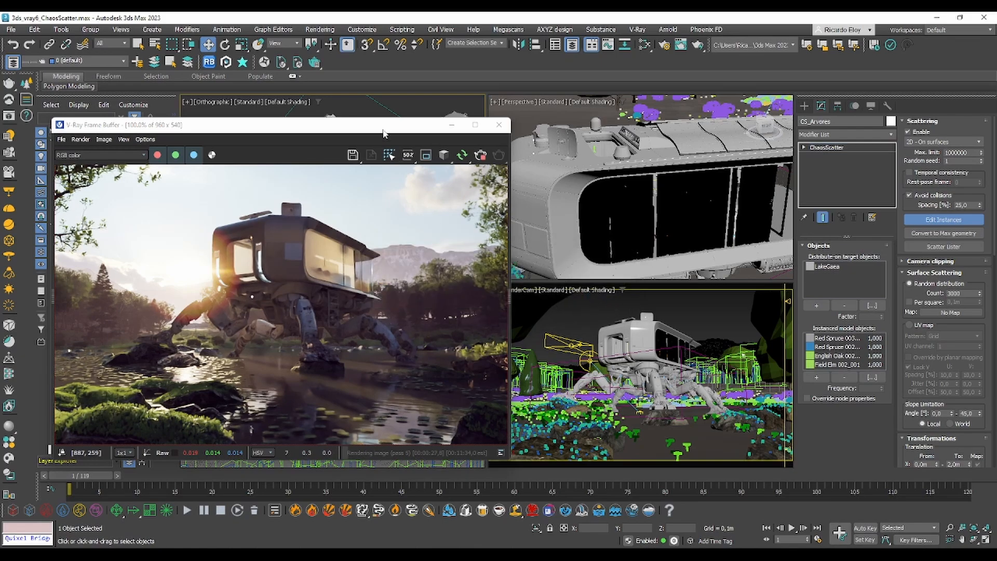
drag(365, 125, 460, 263)
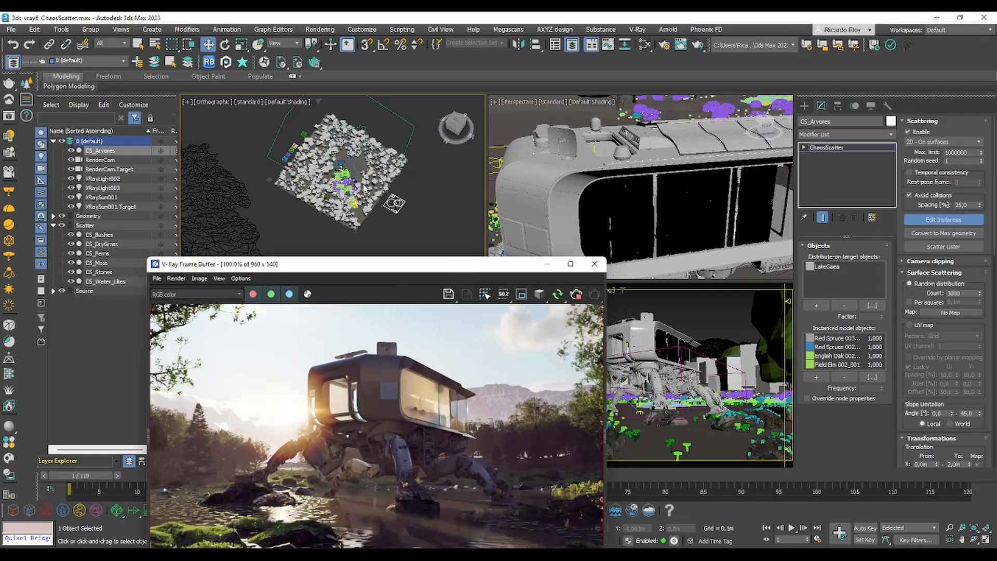
scroll(356, 188, up, 6)
click(354, 190)
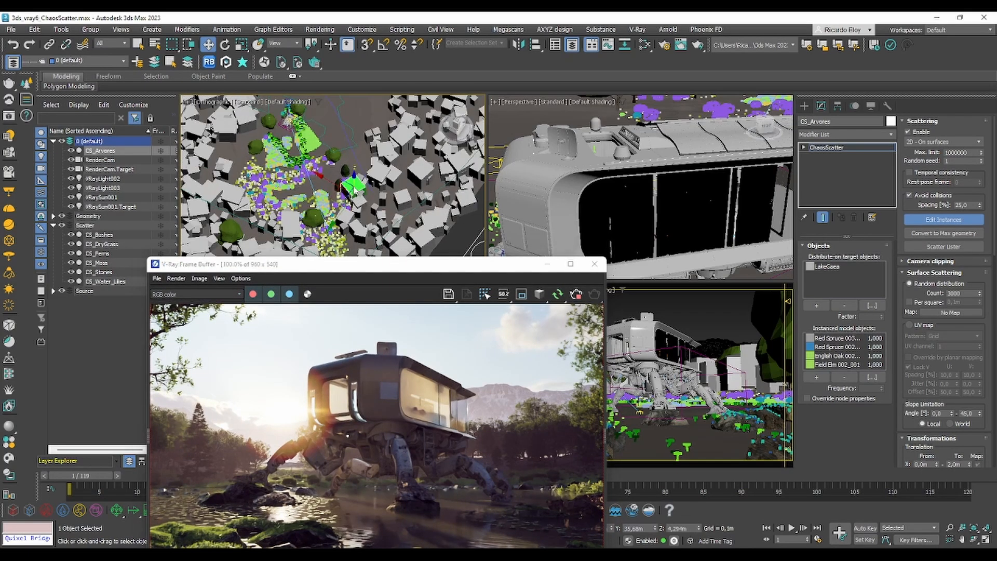
Move the selected tree instance of the CS_Arvores scatter across the terrain in the orthographic view.
drag(333, 201, 314, 188)
middle_drag(360, 213, 342, 189)
click(365, 180)
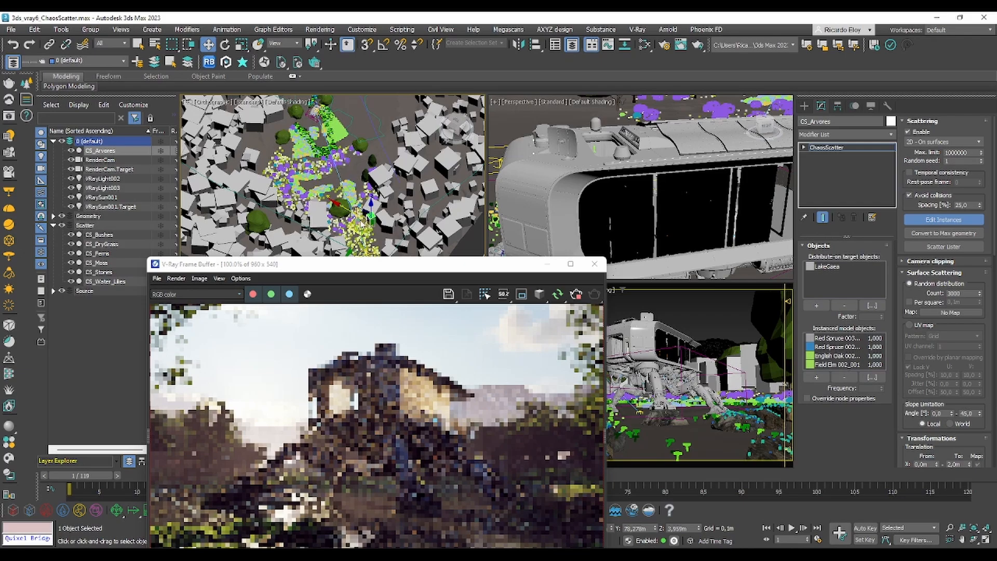
Try moving one tree instance from the forest to beside the walking house and check it in the frame buffer.
scroll(346, 227, down, 3)
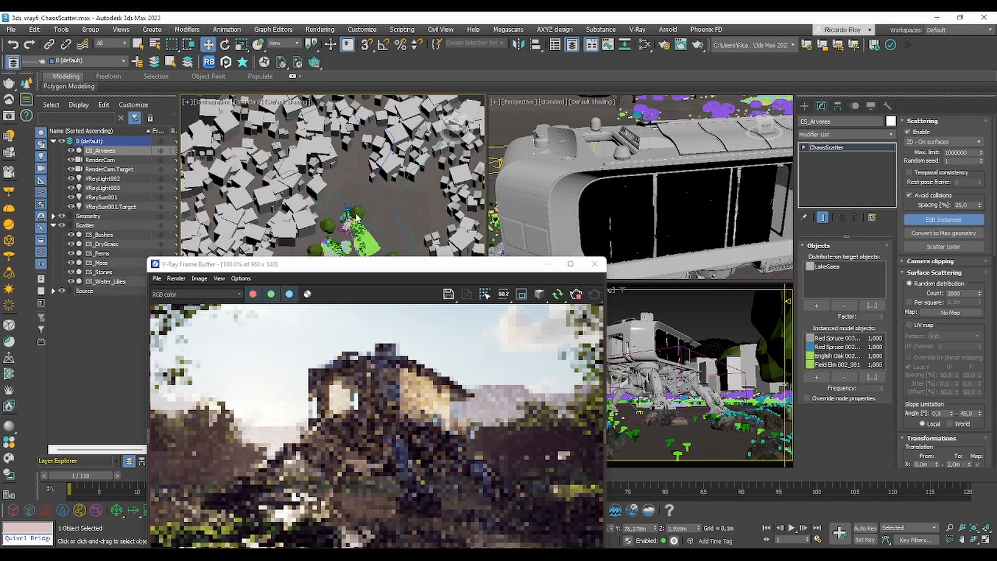
middle_drag(347, 212, 334, 139)
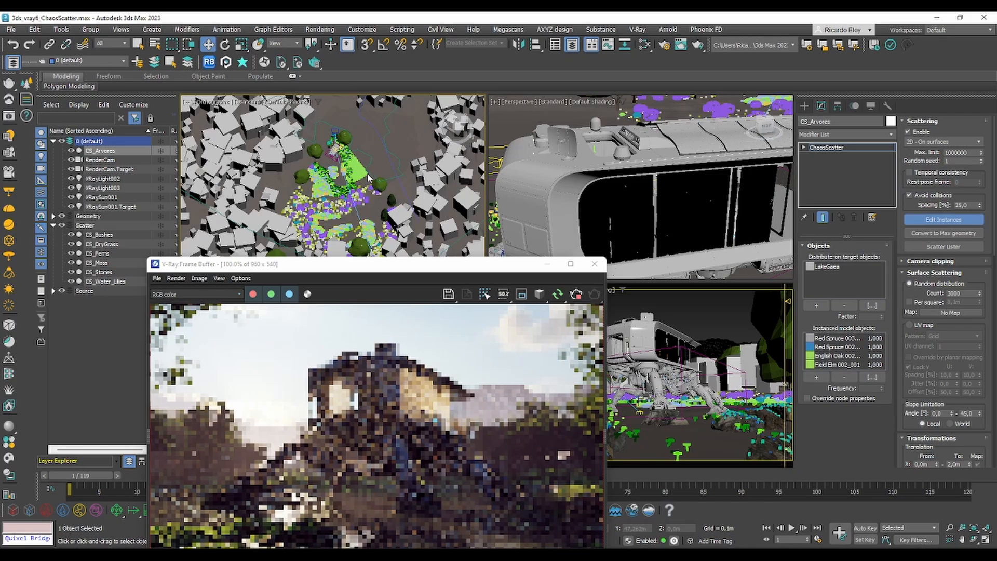
middle_drag(472, 237, 296, 120)
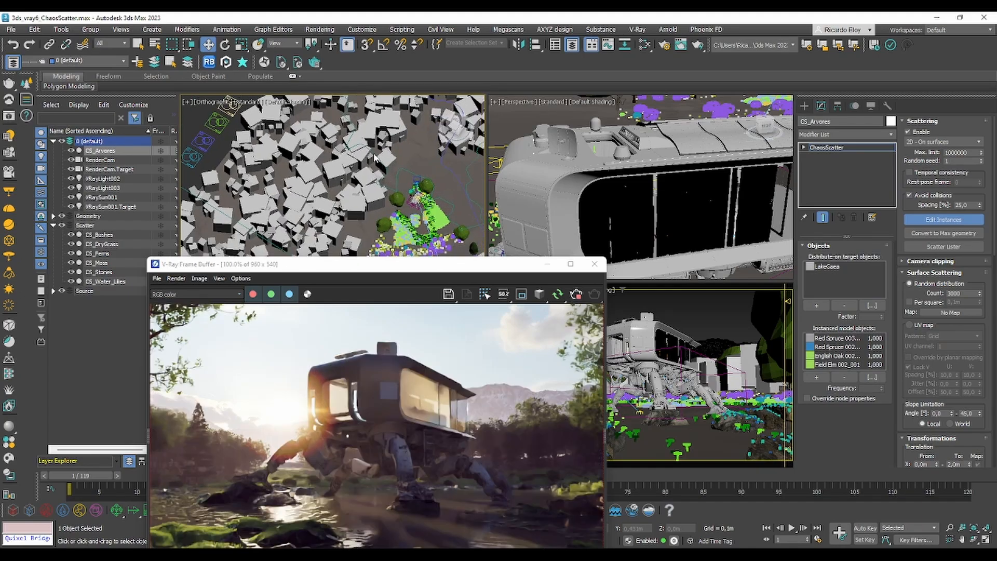
middle_drag(388, 165, 389, 144)
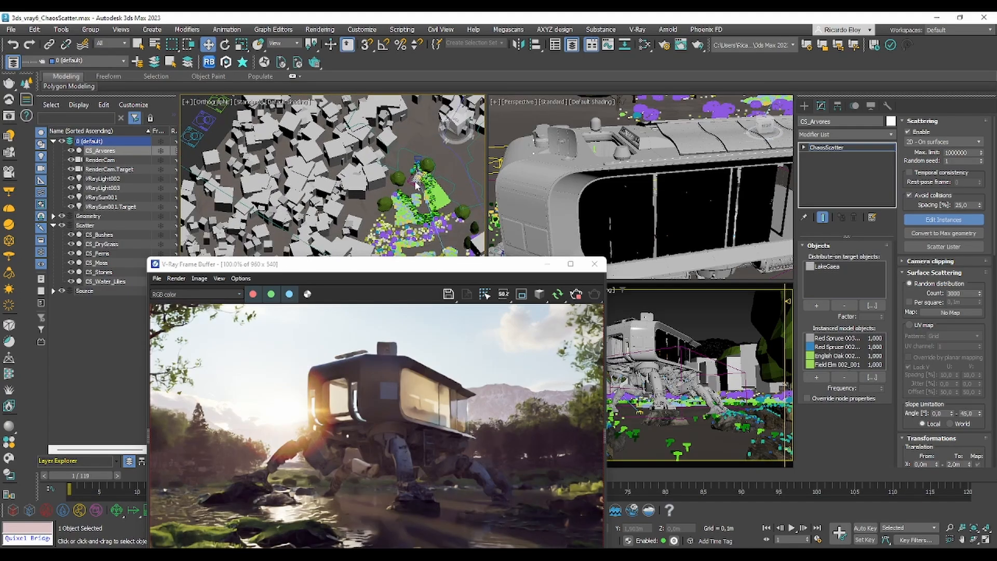
click(378, 176)
drag(364, 186, 408, 189)
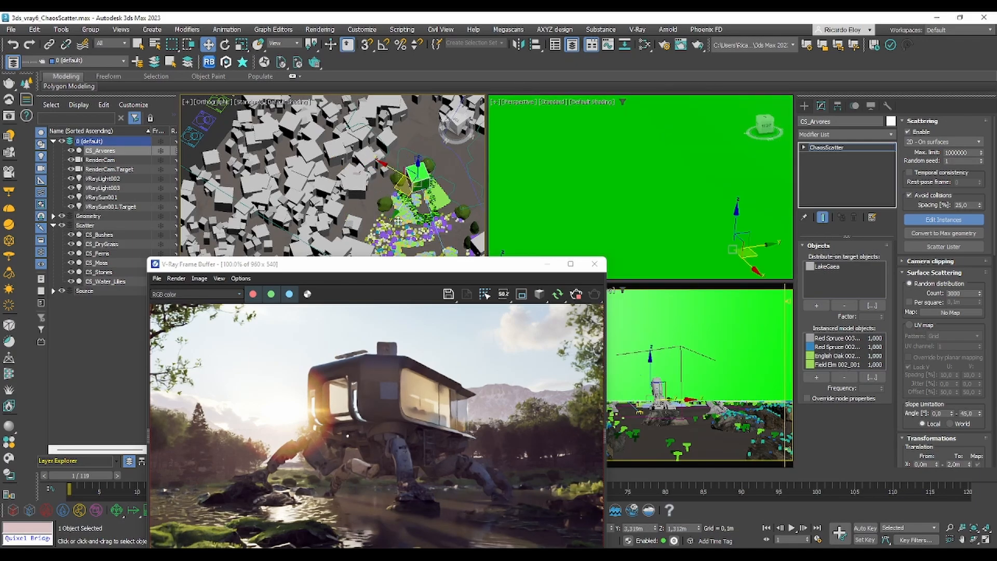
drag(460, 270, 427, 158)
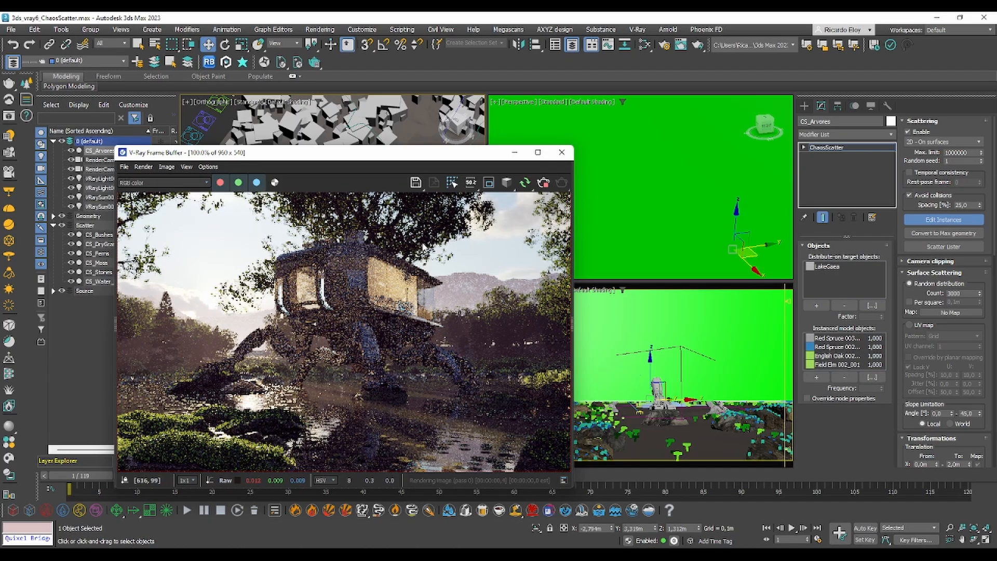
drag(386, 158, 397, 208)
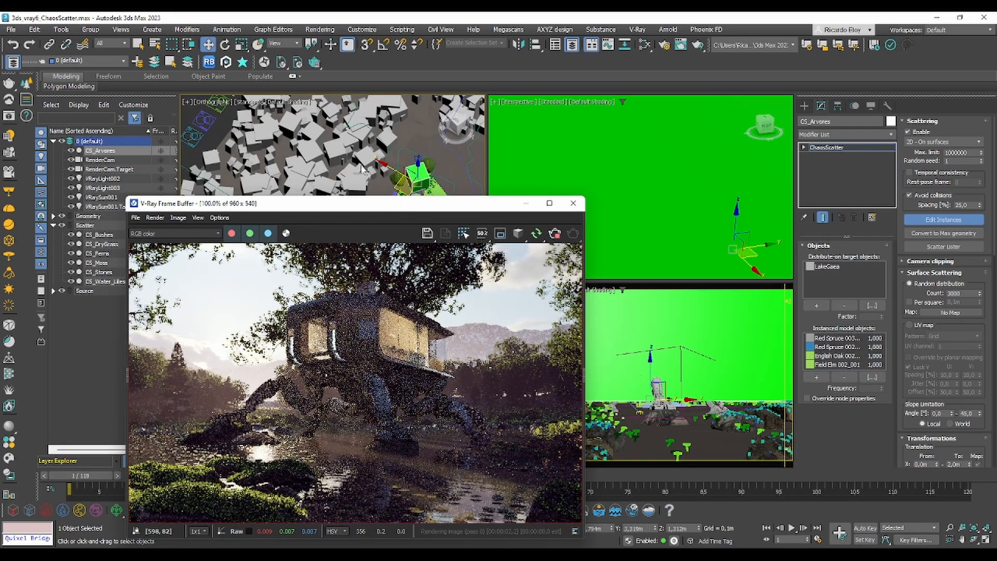
Leave instance editing for the CS_Arvores scatter and reposition the frame buffer window.
click(942, 219)
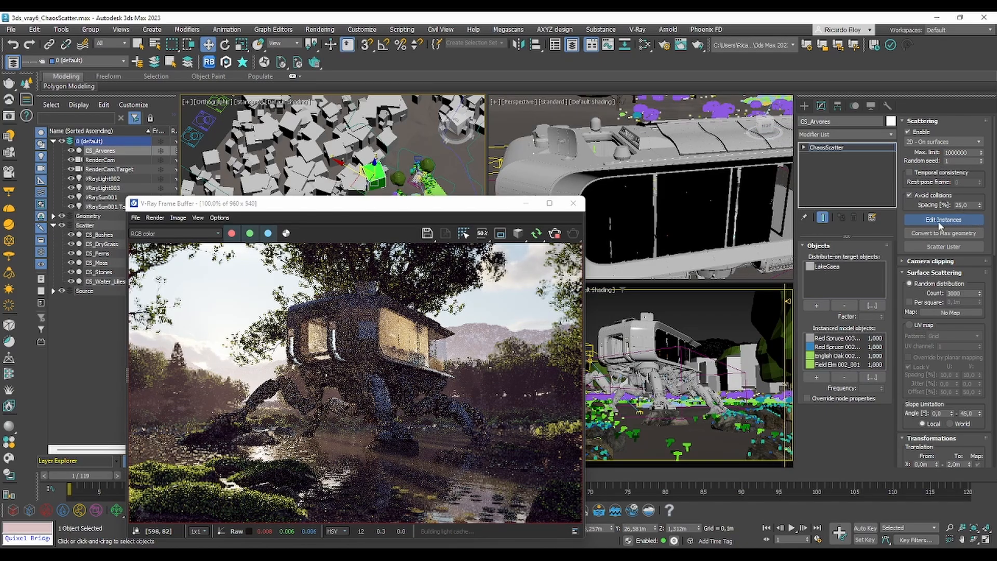
drag(462, 207, 451, 119)
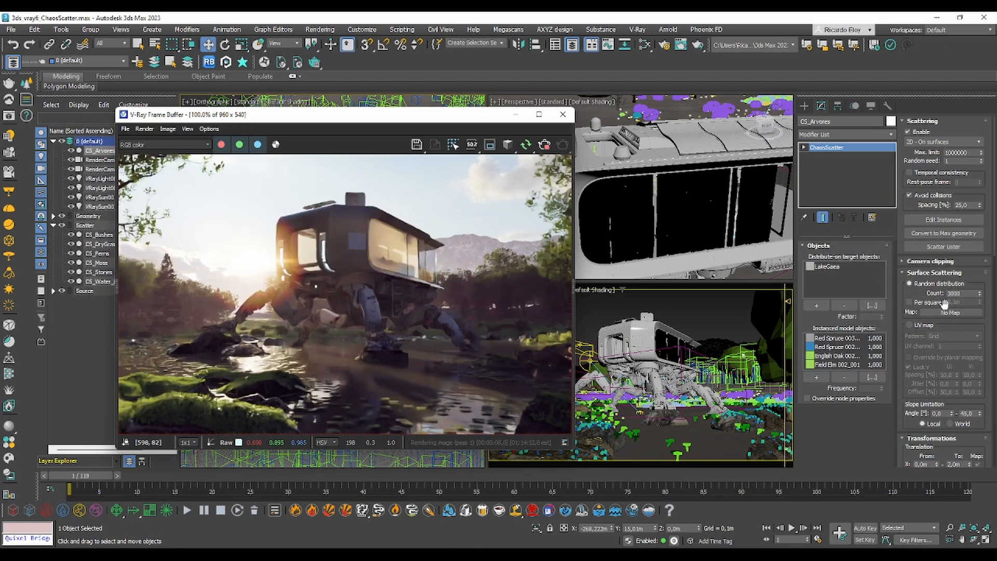
Examine the CS_Arvores scatter's transformation, area and viewport display settings.
scroll(904, 418, down, 5)
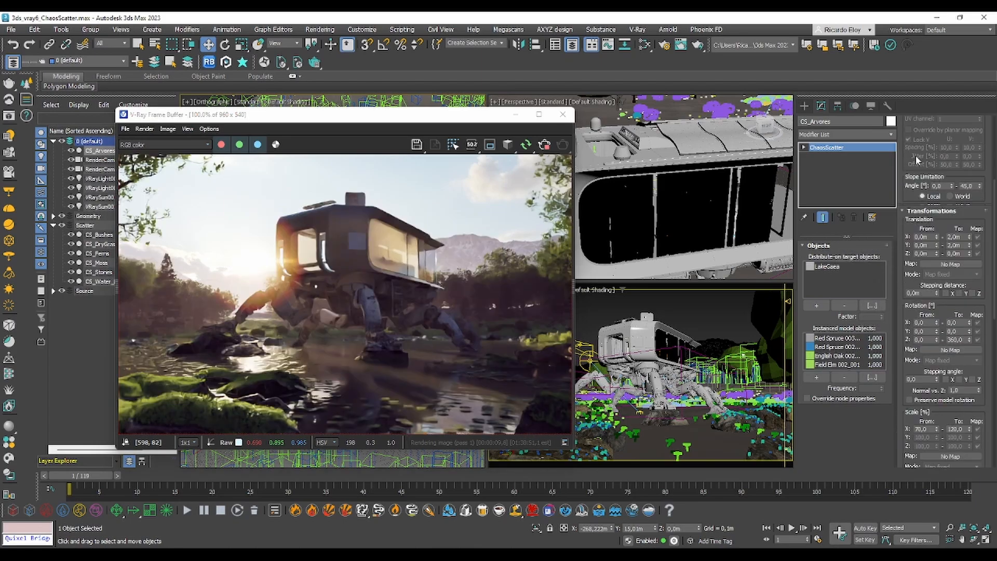
scroll(904, 452, down, 5)
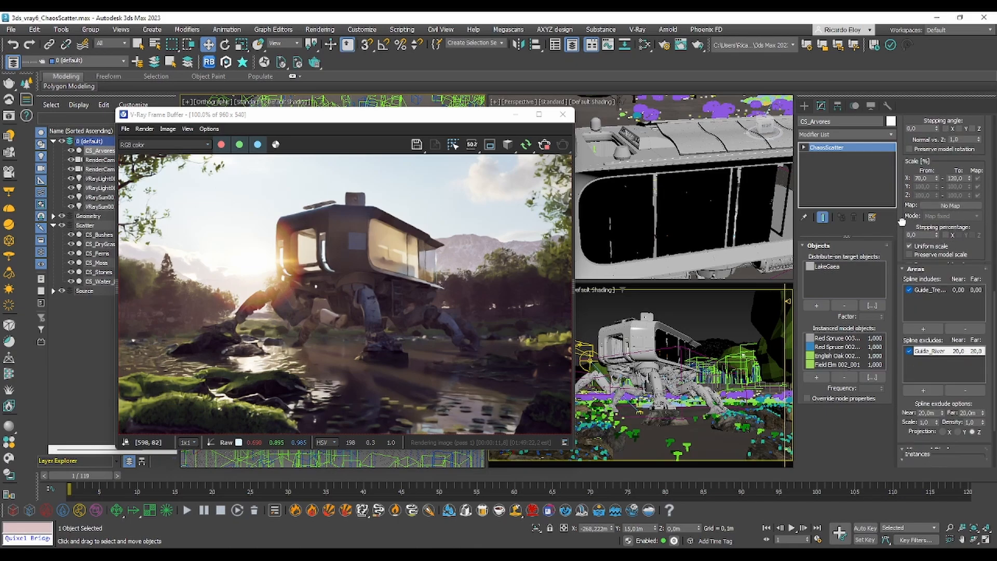
scroll(909, 457, down, 2)
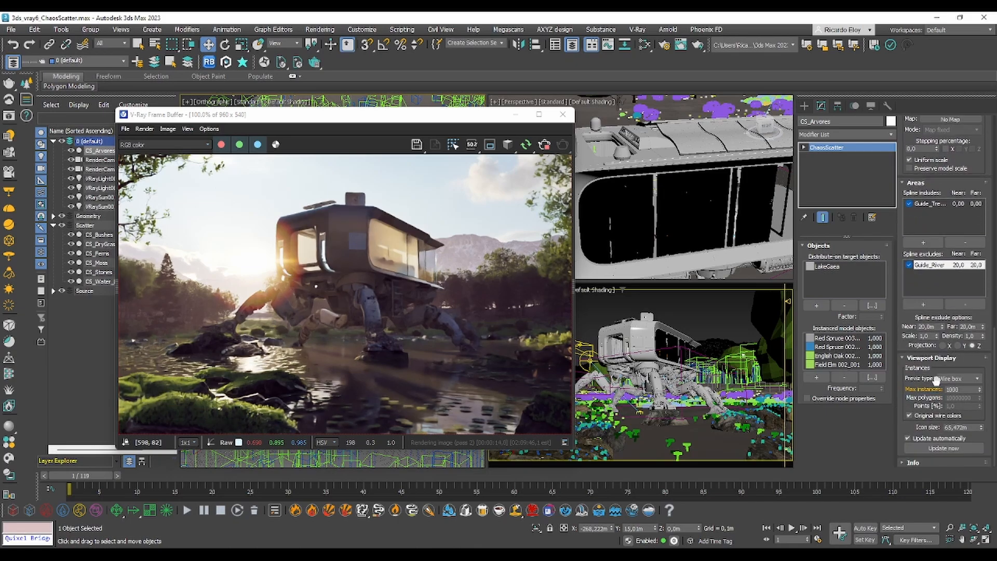
mouse_move(949, 390)
scroll(901, 316, up, 5)
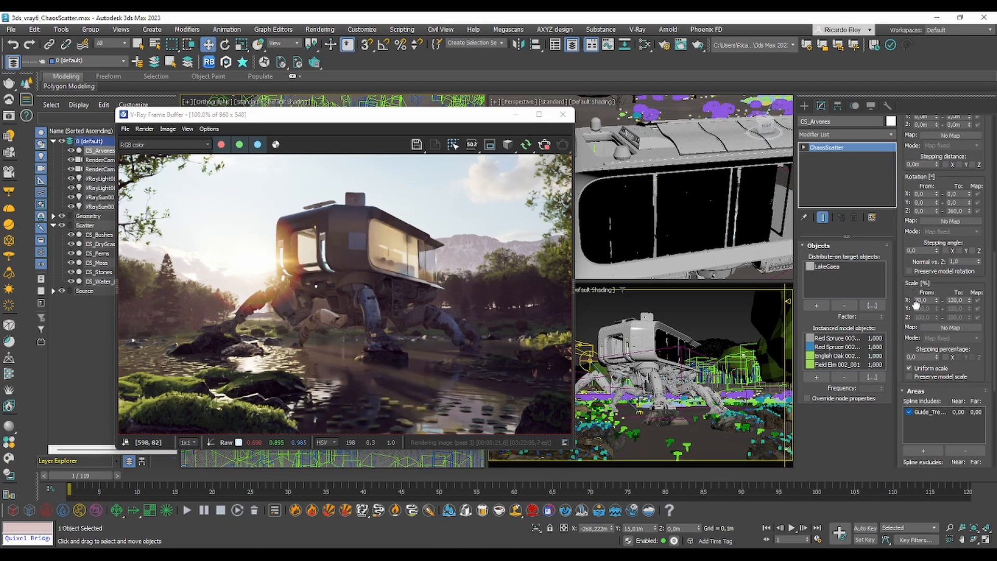
scroll(915, 304, up, 5)
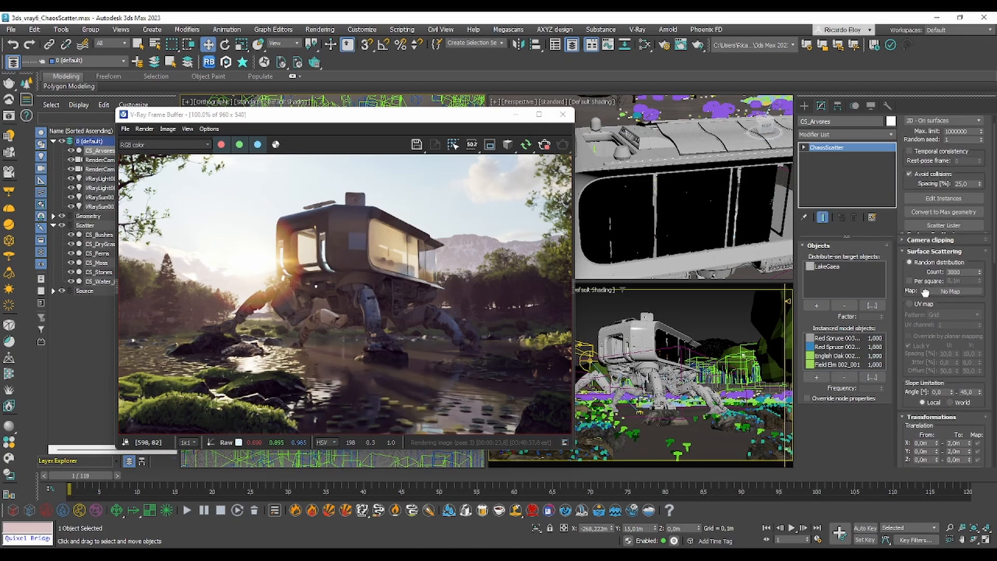
scroll(924, 292, up, 2)
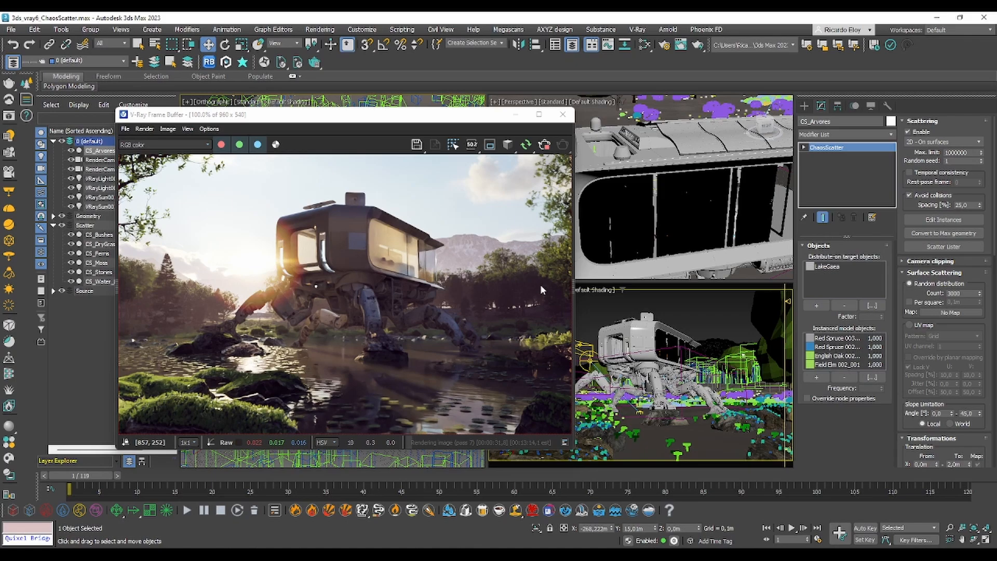
Review all scatter objects in the Chaos Scatter Lister and close it.
click(927, 250)
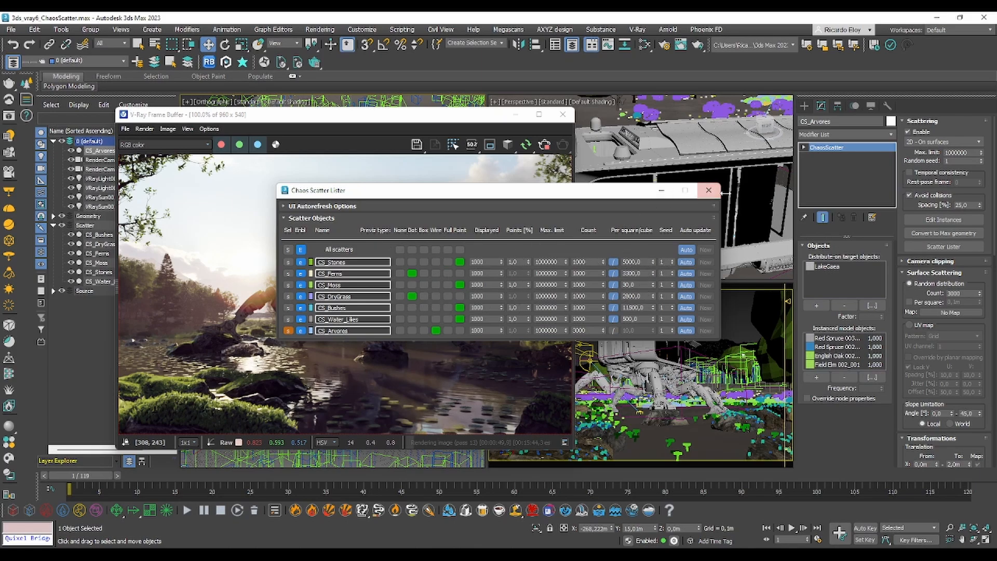
click(707, 190)
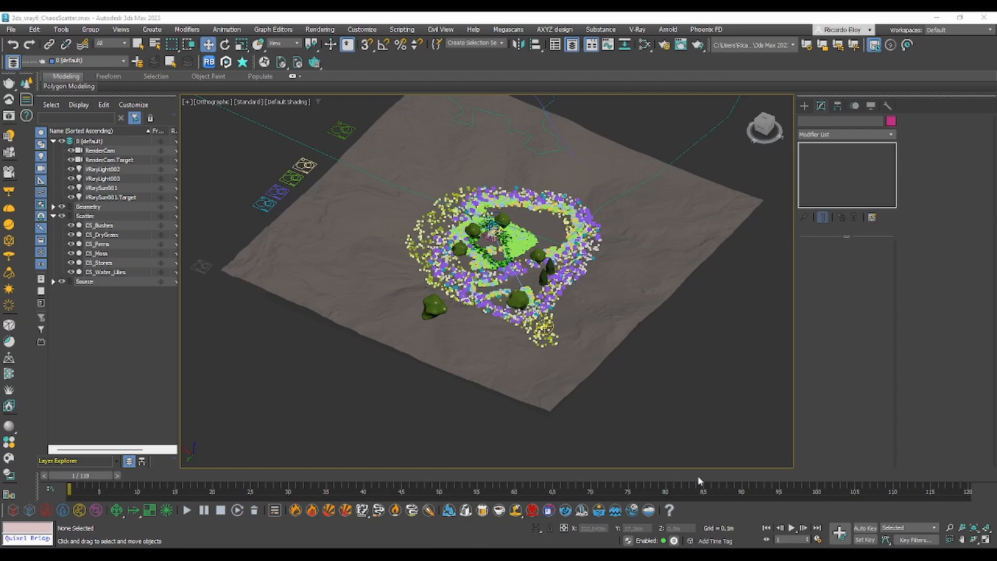
Open the Chaos Cosmos browser, show the 3D model presets and download the Forest Palm 001 preset.
middle_drag(584, 245, 551, 265)
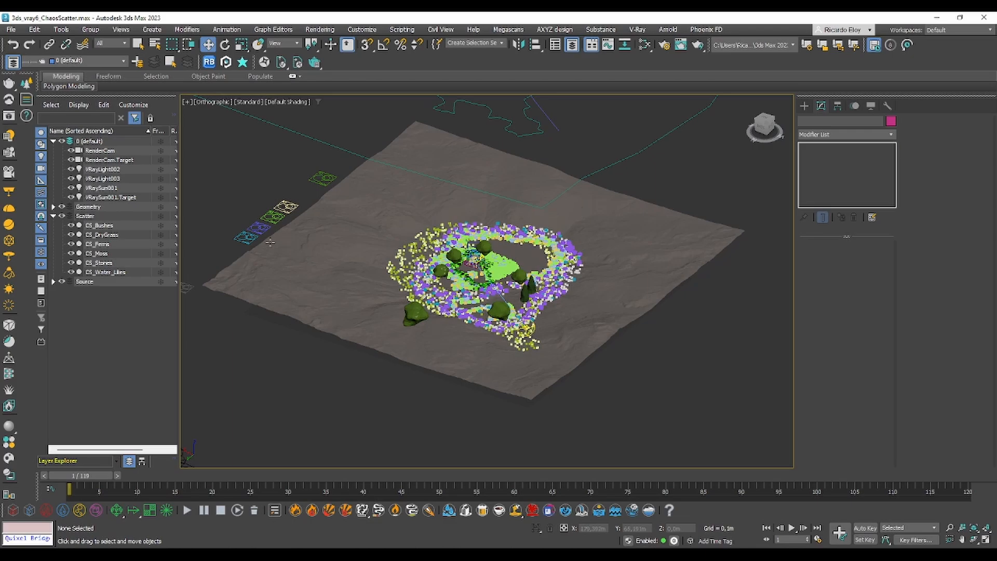
drag(0, 166, 597, 89)
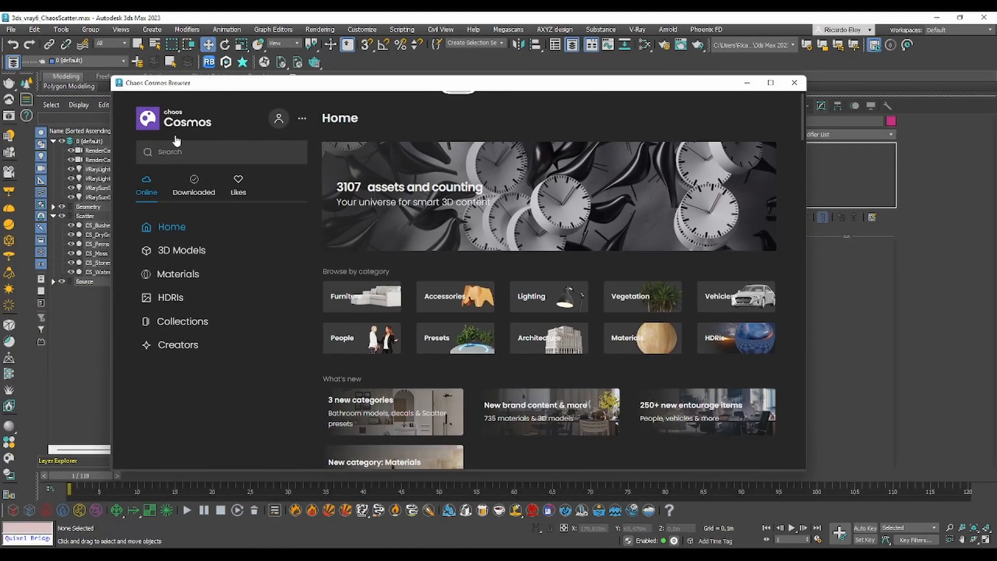
click(246, 146)
click(422, 343)
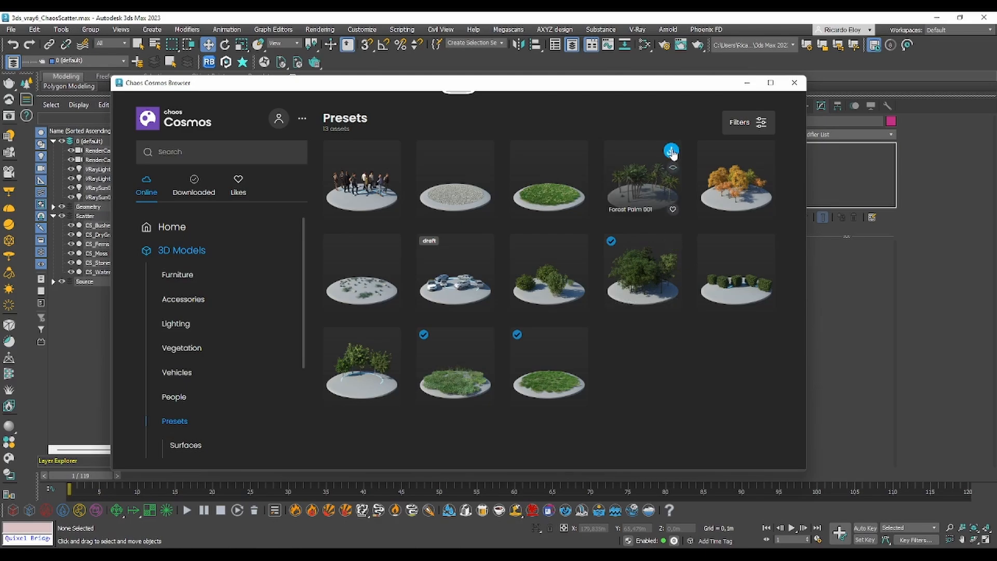
click(672, 151)
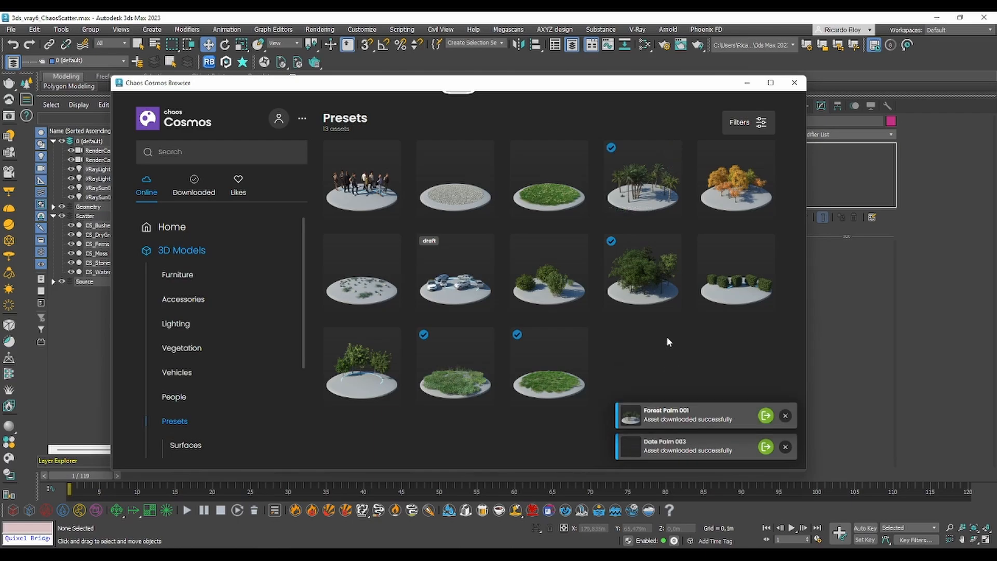
Import the Forest Palm 001 preset onto the LakeGaea terrain and close the Cosmos browser.
drag(644, 91, 904, 92)
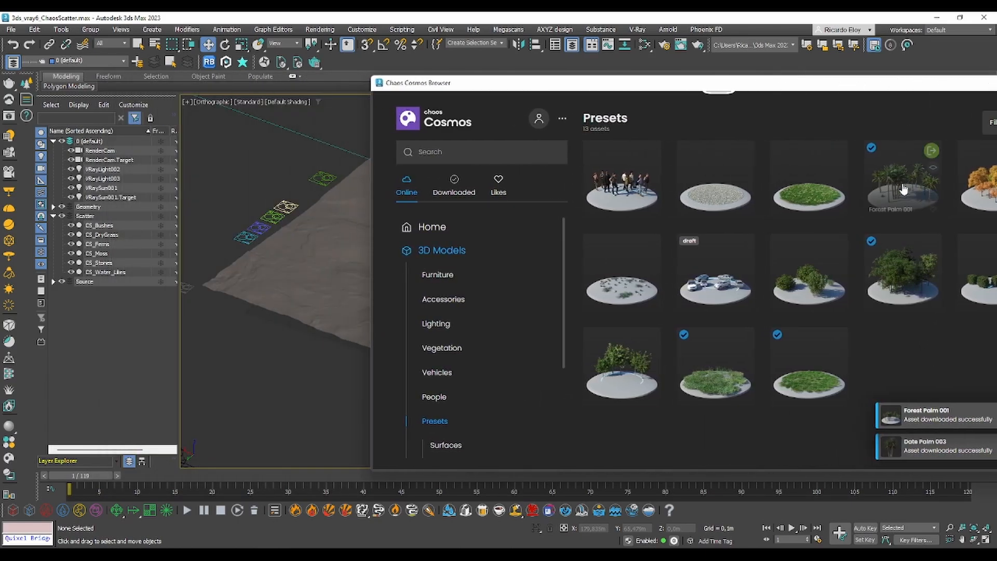
drag(902, 182, 304, 259)
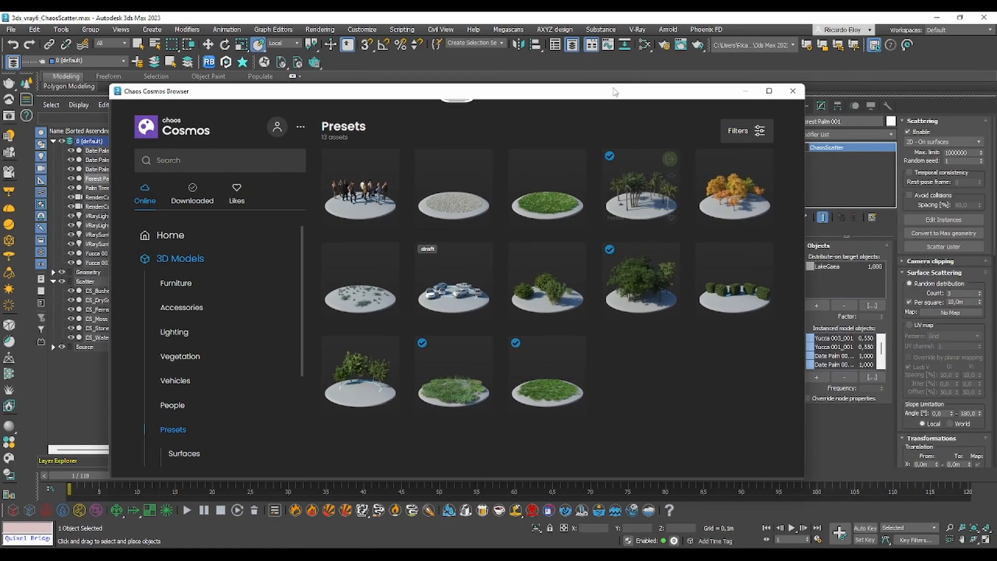
click(793, 91)
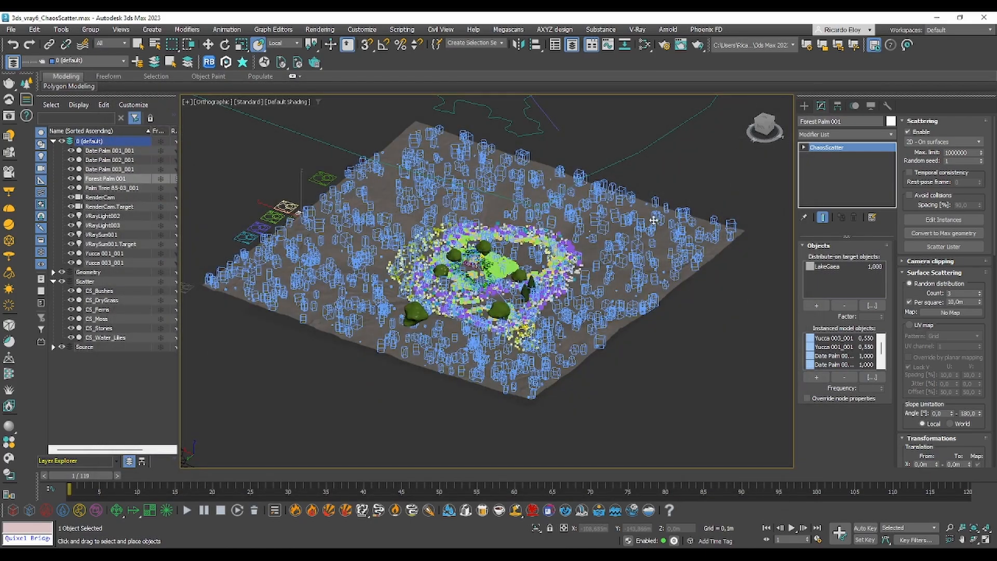
Add the Guide_Trees_Mixed spline as an include area of the Forest Palm 001 scatter.
scroll(908, 360, down, 5)
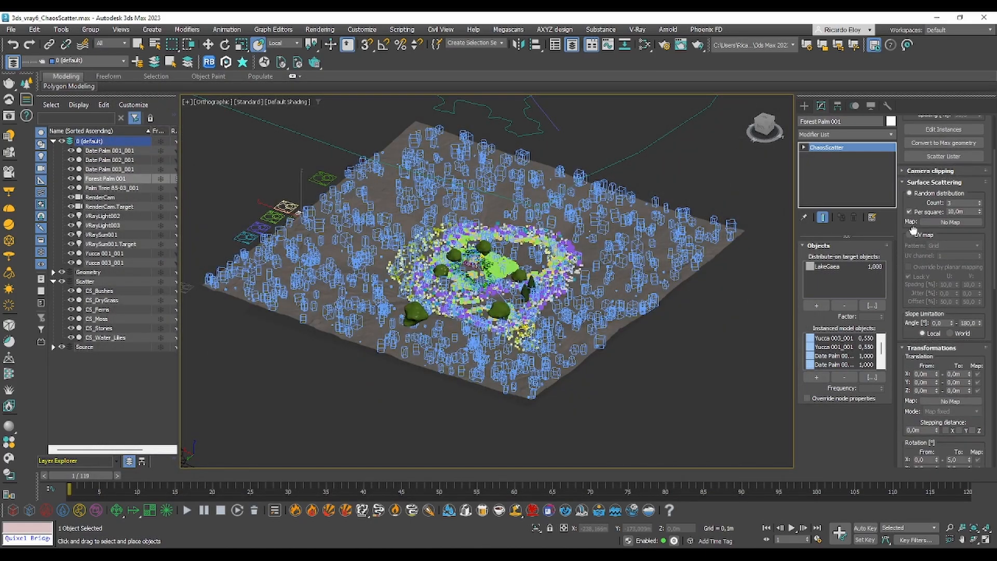
scroll(901, 367, down, 4)
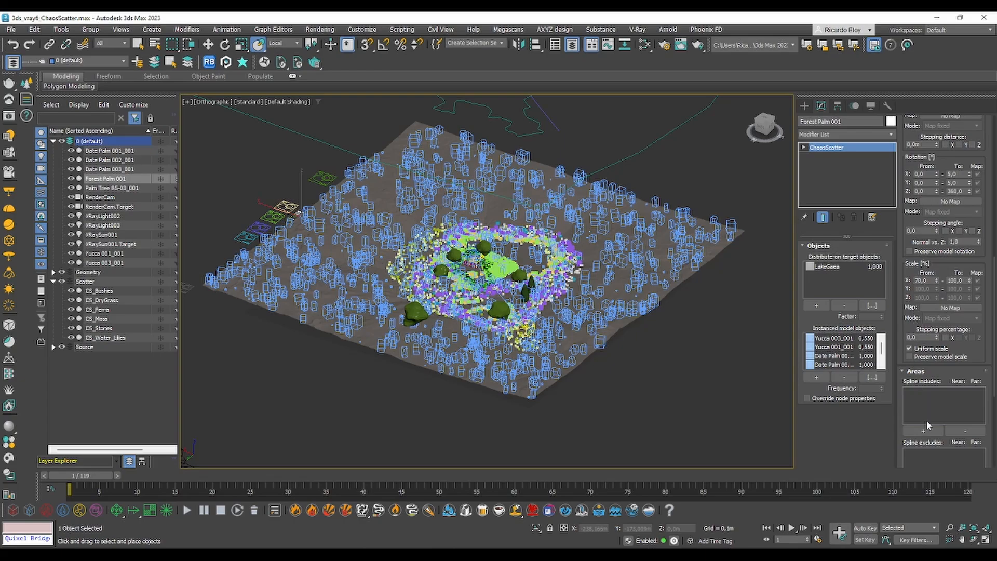
key(q)
click(640, 151)
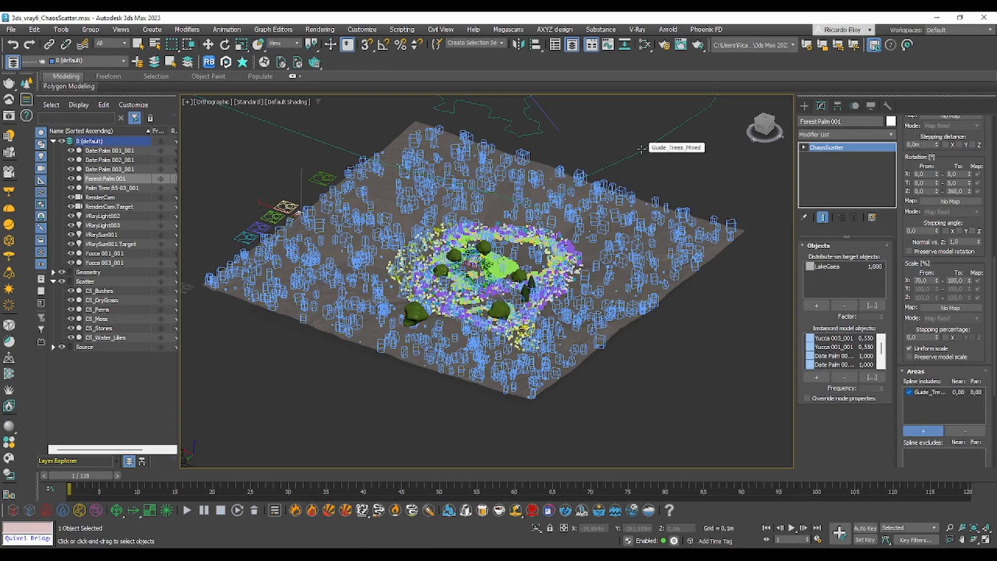
Add the Guide_River spline as an exclude area of the Forest Palm 001 scatter.
middle_drag(532, 233, 531, 270)
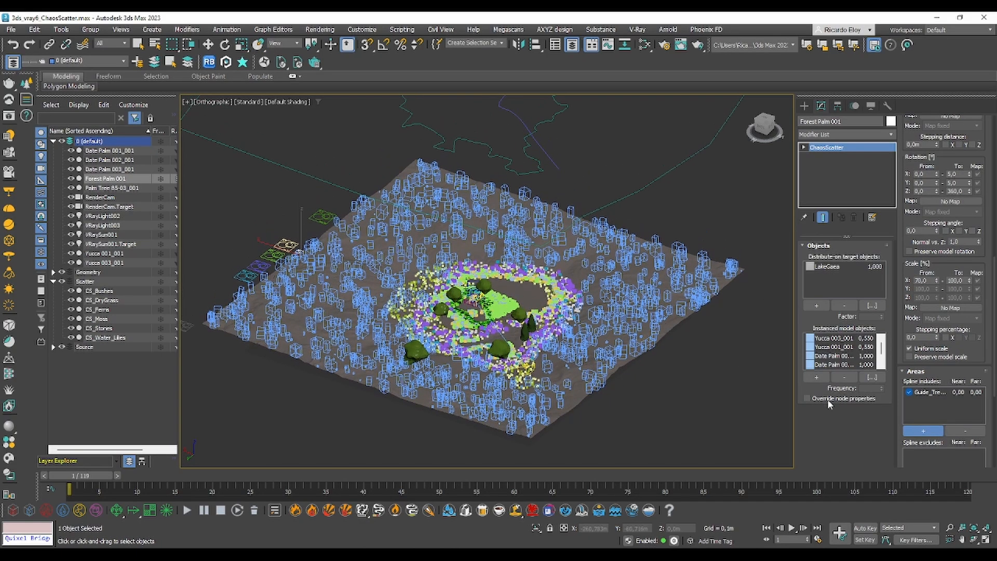
scroll(893, 440, down, 3)
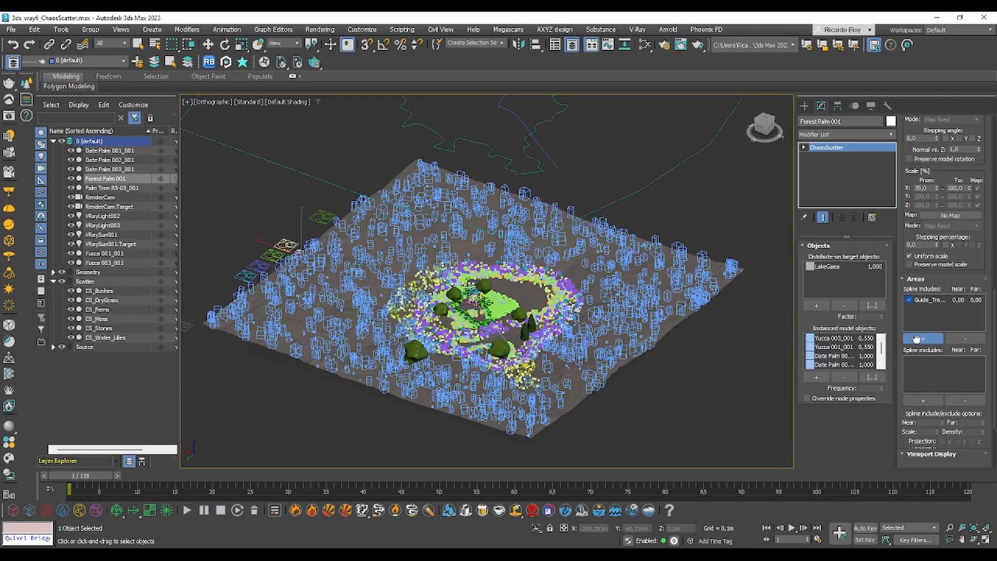
click(922, 393)
click(548, 157)
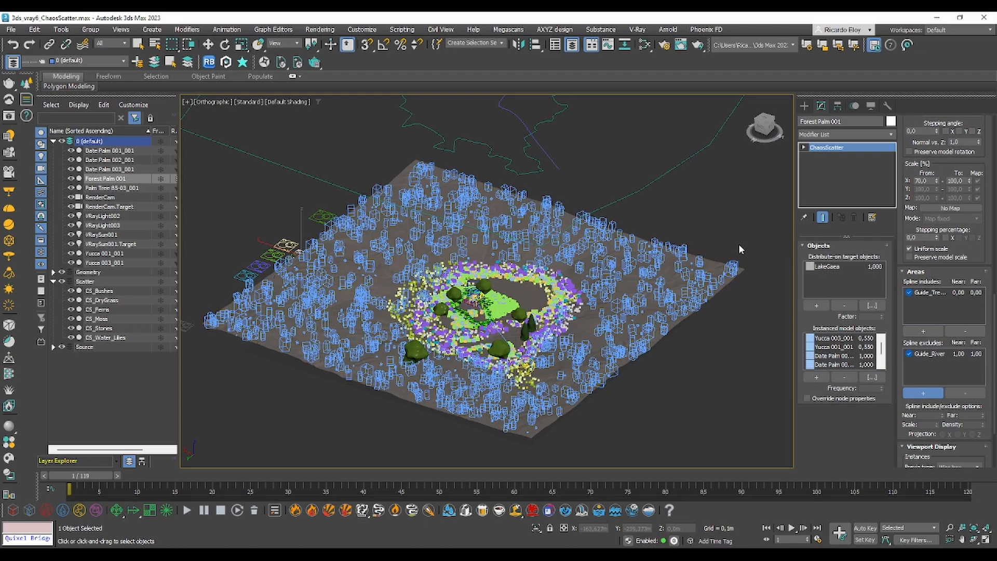
Review the Forest Palm 001 surface scattering settings and restore the four-viewport layout.
middle_drag(710, 178, 704, 203)
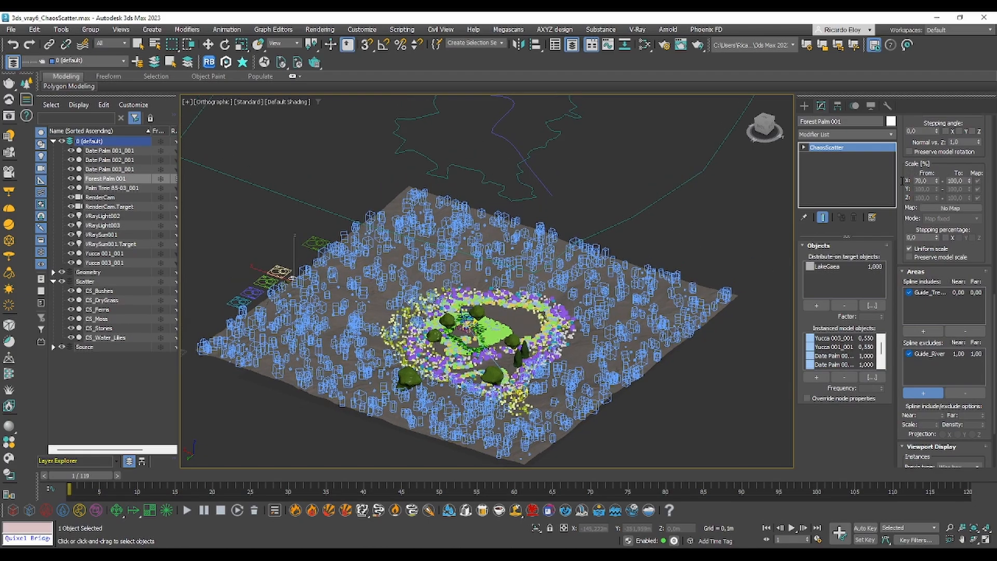
drag(903, 175, 907, 385)
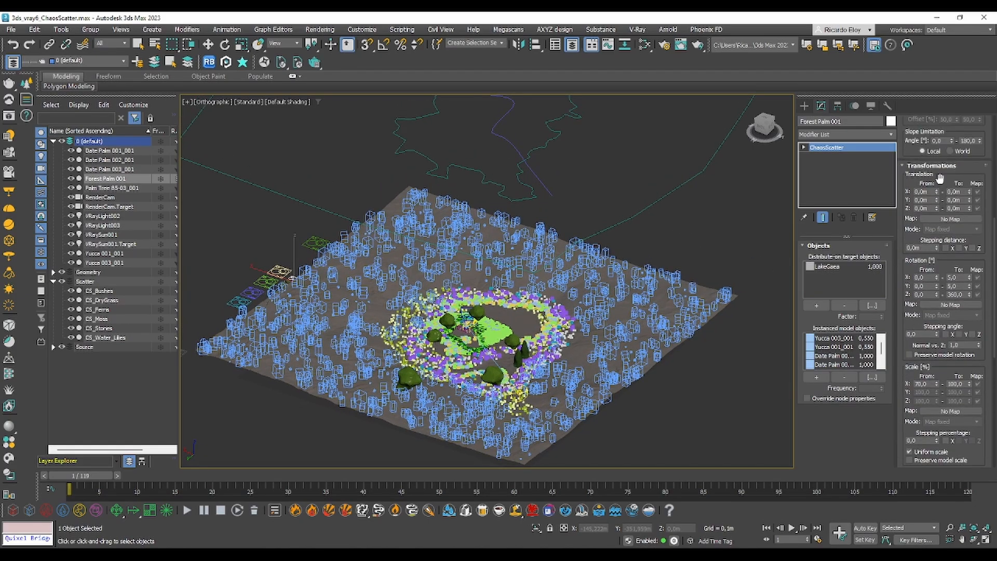
drag(940, 179, 940, 375)
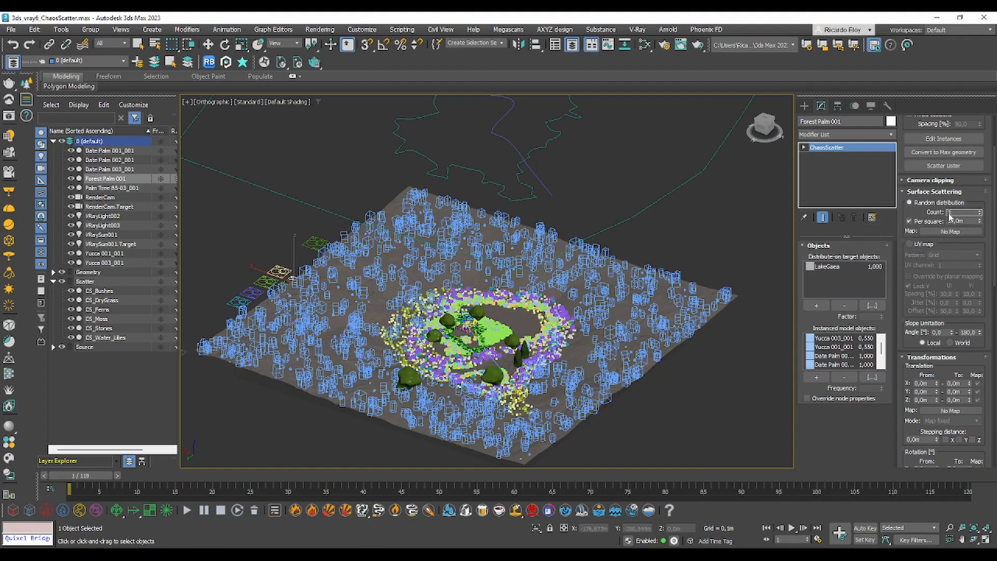
key(alt+w)
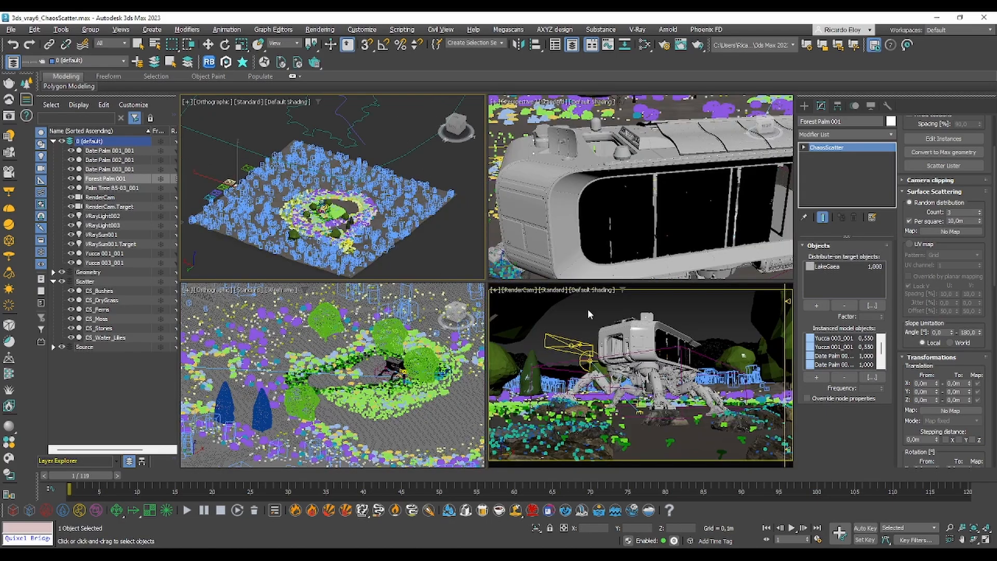
Start an interactive render of the RenderCam view in the V-Ray Frame Buffer.
right_click(587, 309)
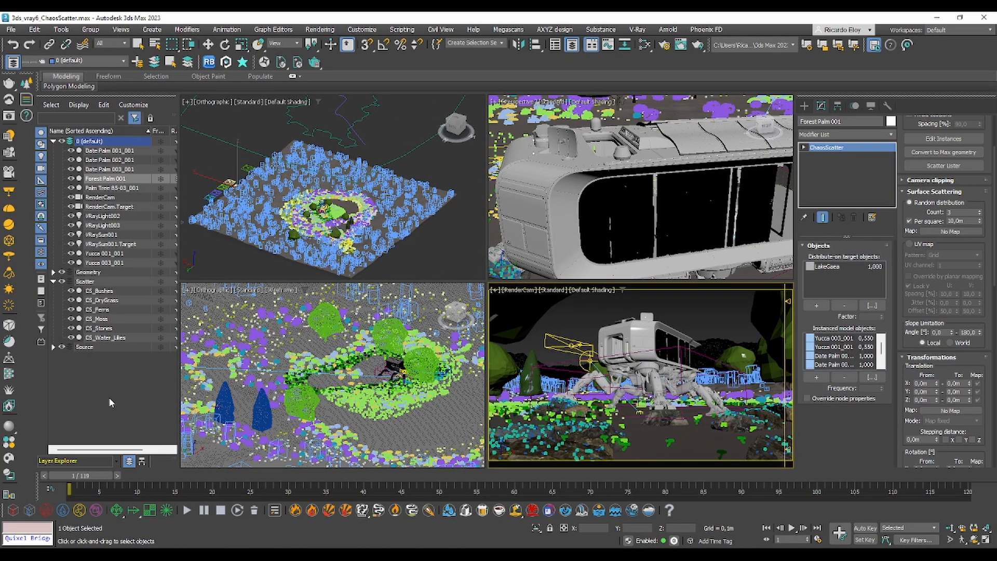
click(10, 118)
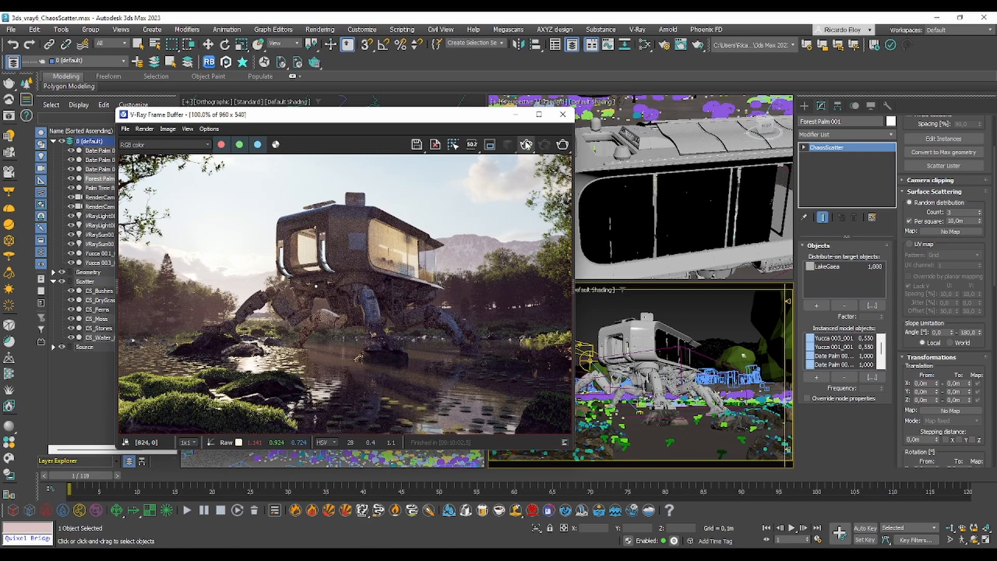
click(525, 145)
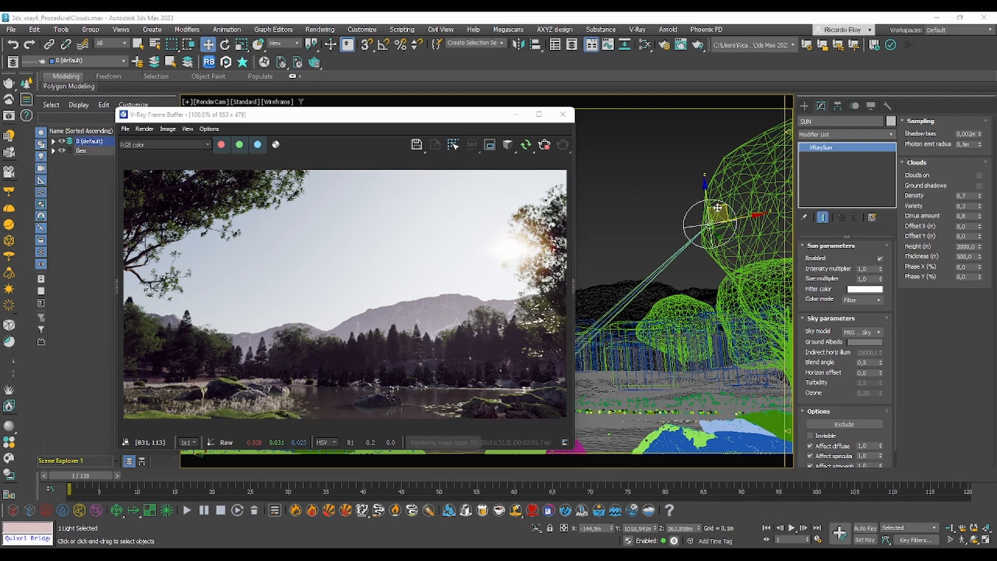
Shift the SUN light slightly in the RenderCam view and enable its clouds with ground shadows.
mouse_move(718, 206)
mouse_down()
mouse_move(658, 163)
mouse_move(681, 188)
mouse_move(726, 195)
mouse_up()
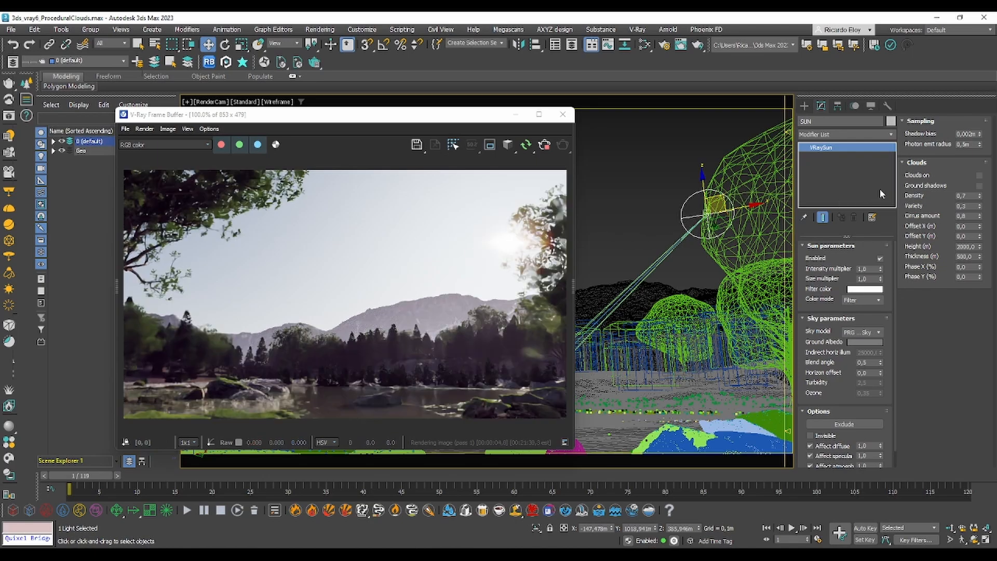
click(979, 176)
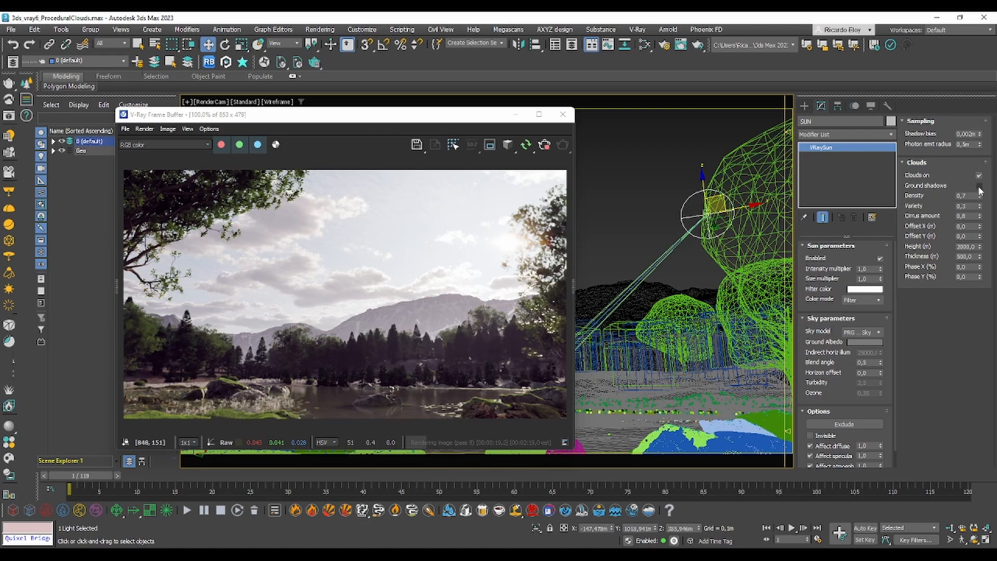
click(979, 185)
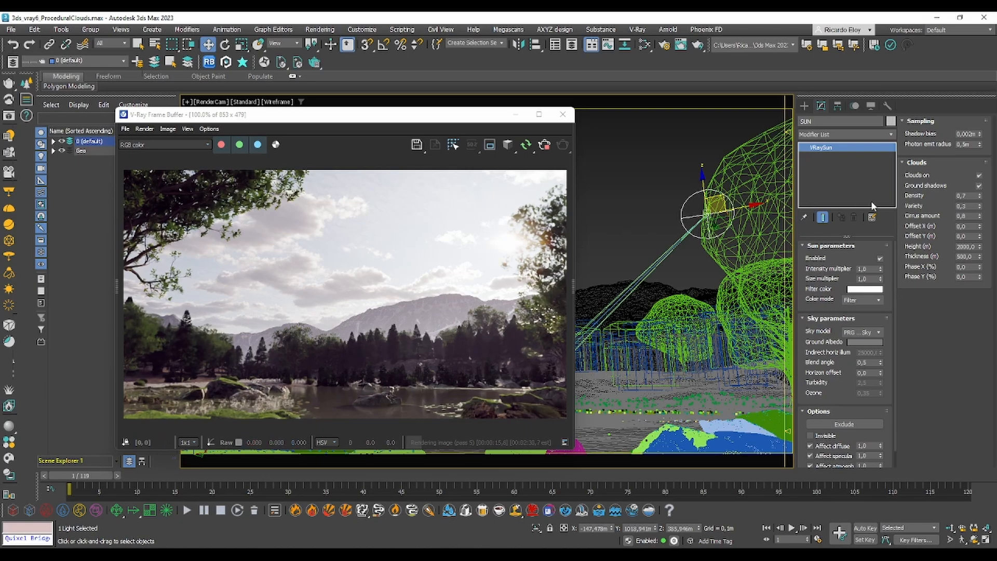
Try the sun's cloud density at 1,0 and 0,5, and set it to 0,8.
click(979, 198)
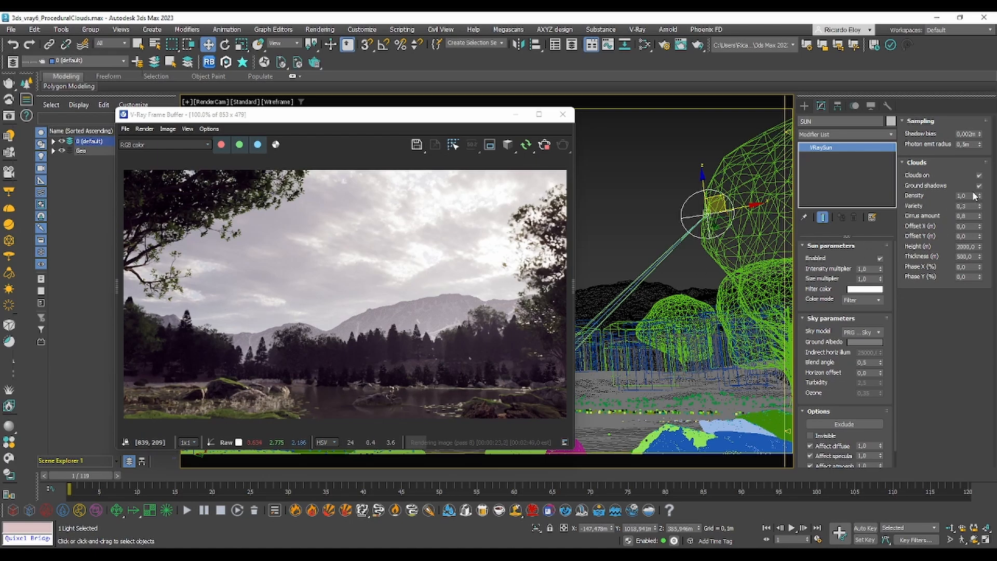
click(967, 195)
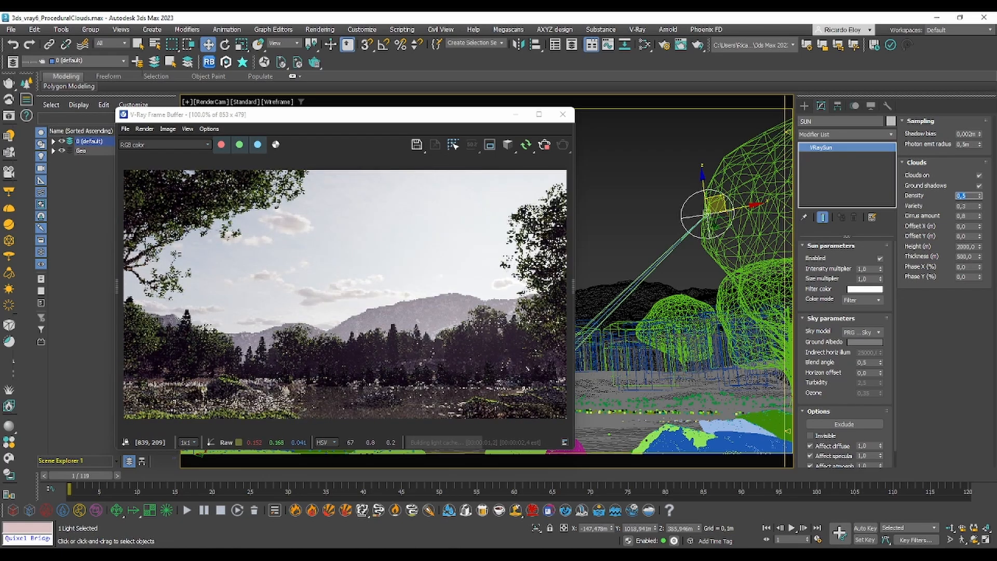
text(0,8)
key(Return)
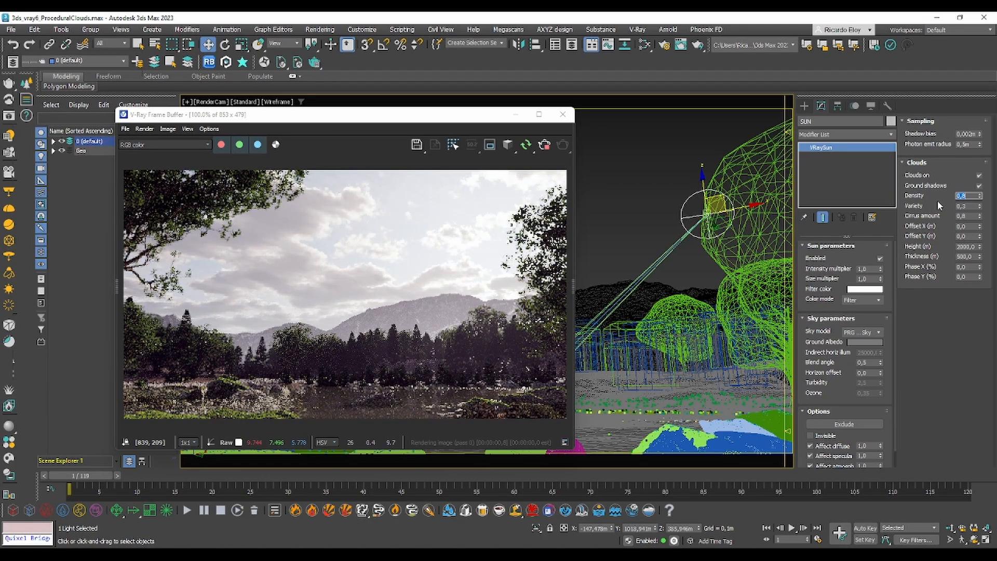
Compare the cloud variety at 0 and 1,0, and lower it back to 0,0.
key(Tab)
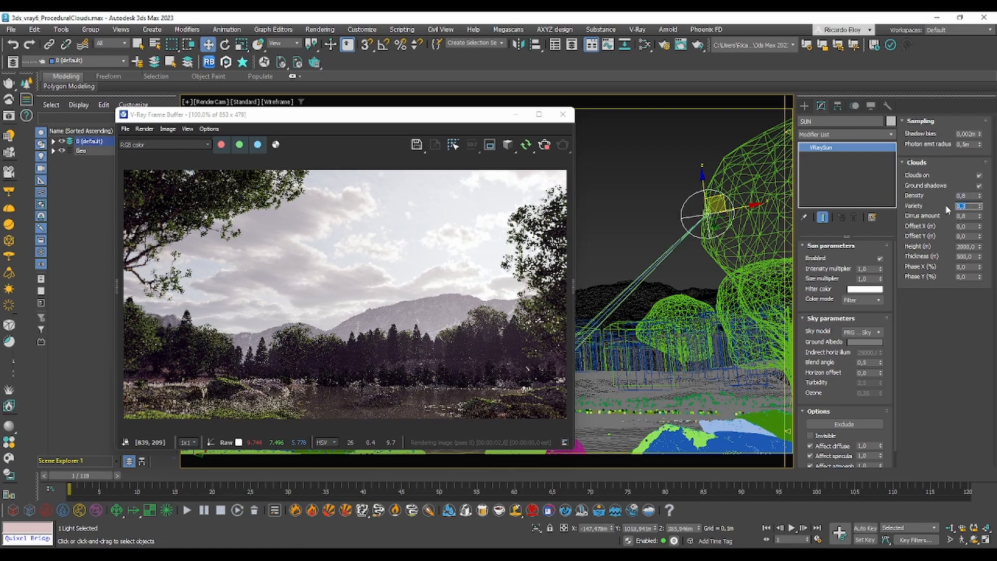
text(0)
key(Return)
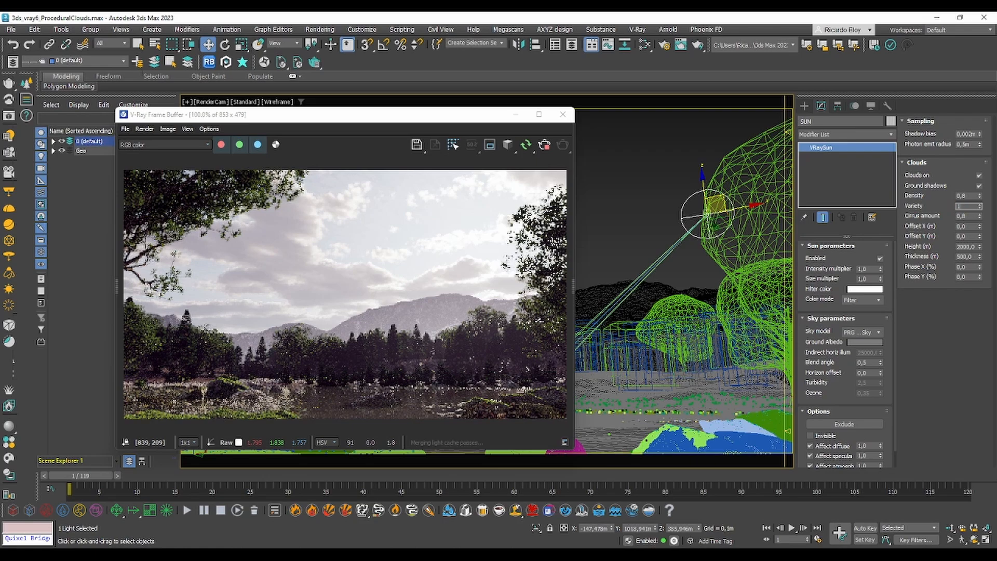
text(1)
key(Return)
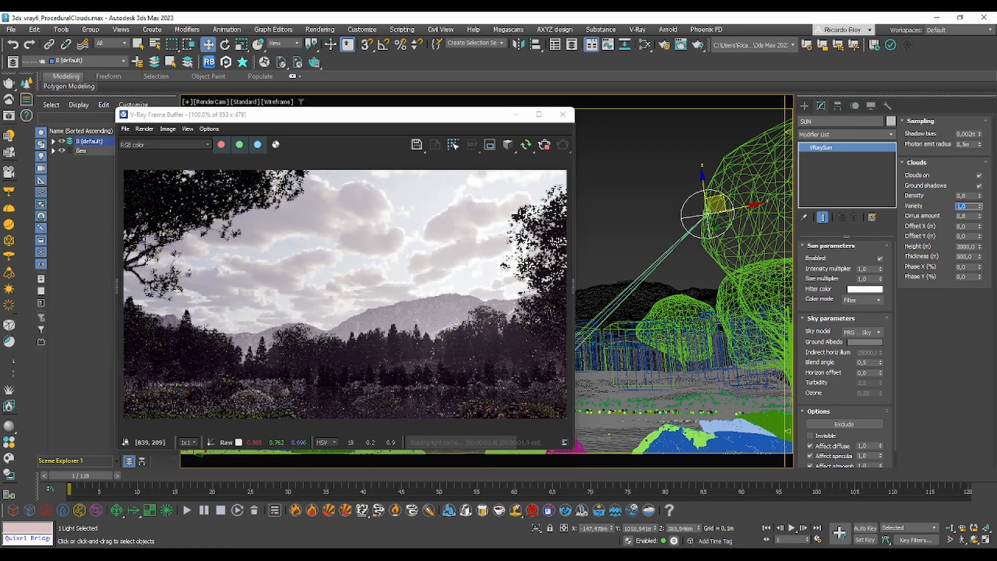
mouse_move(980, 206)
mouse_down()
mouse_move(981, 198)
mouse_move(980, 206)
mouse_up()
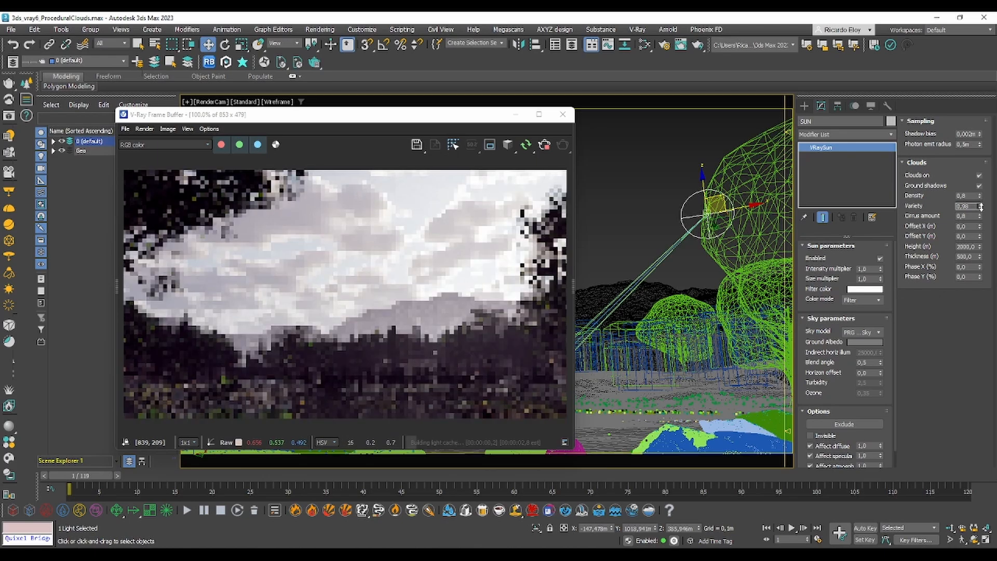
drag(980, 207, 992, 300)
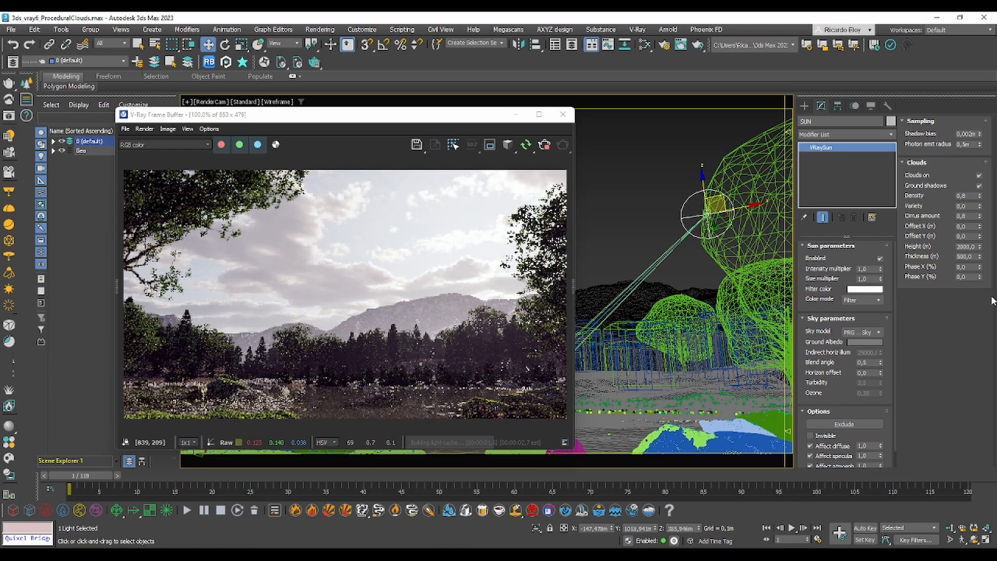
Raise the cloud variety from its minimum in small amounts and set it to 0,5.
click(979, 204)
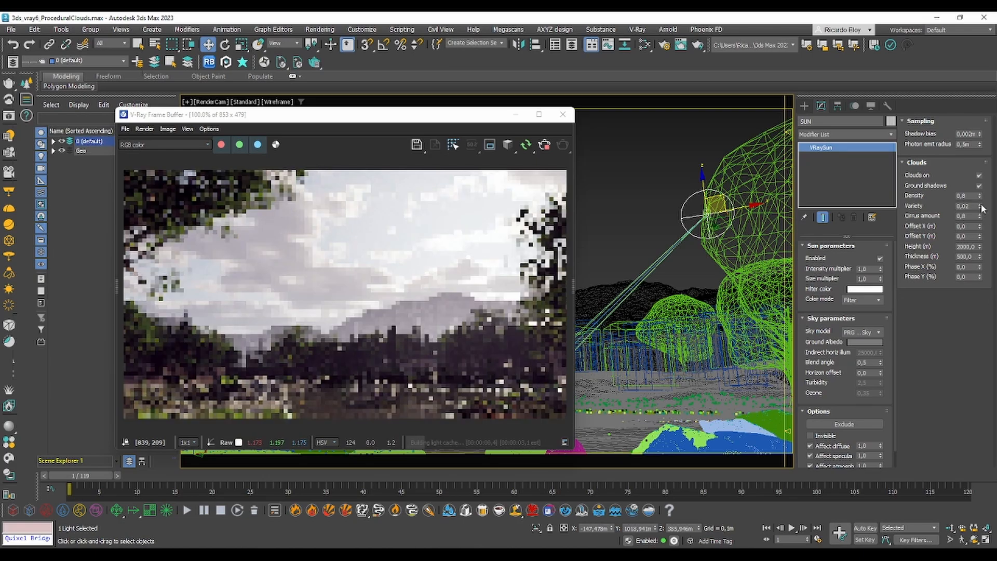
drag(981, 207, 905, 201)
text(0,)
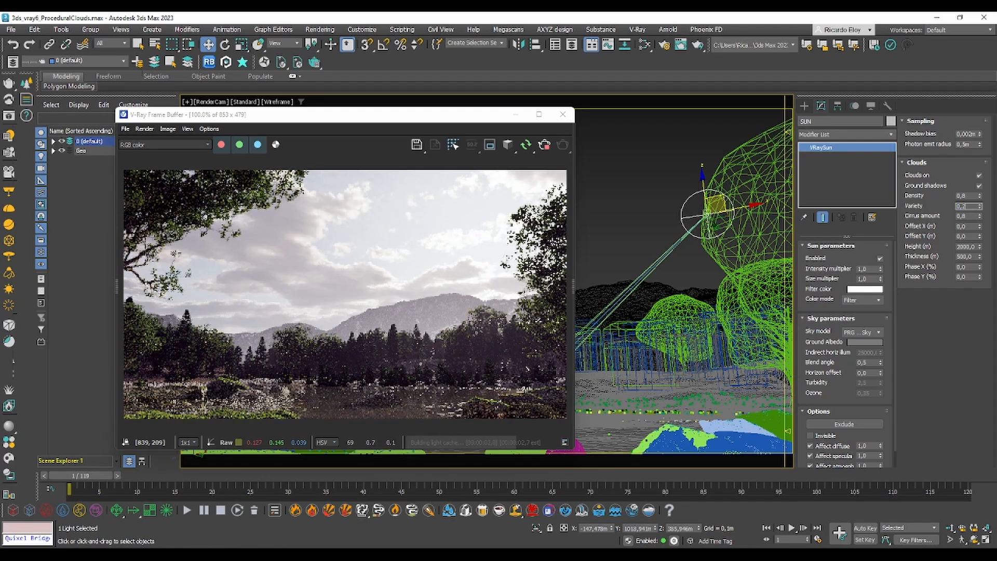
text(3)
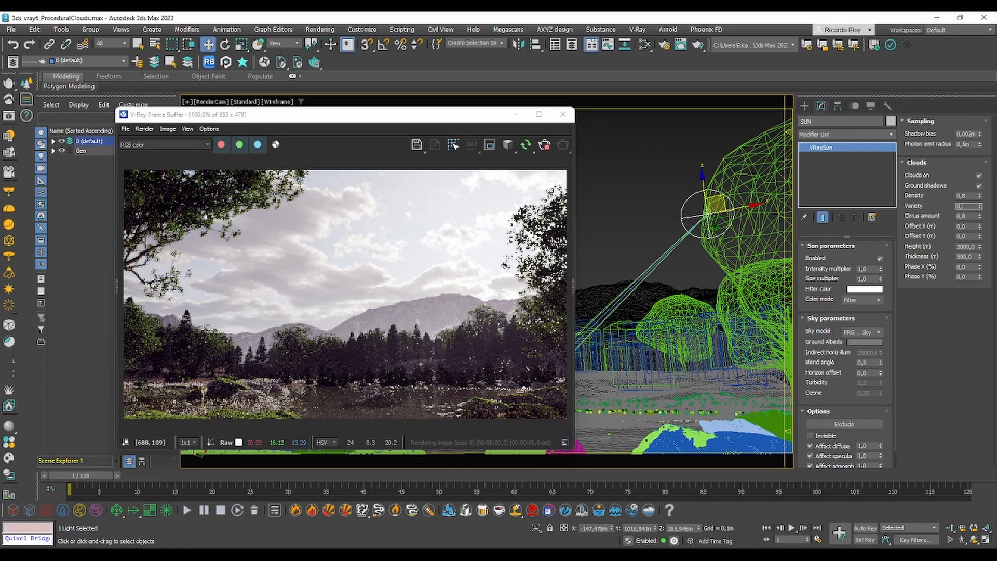
text(5)
key(Return)
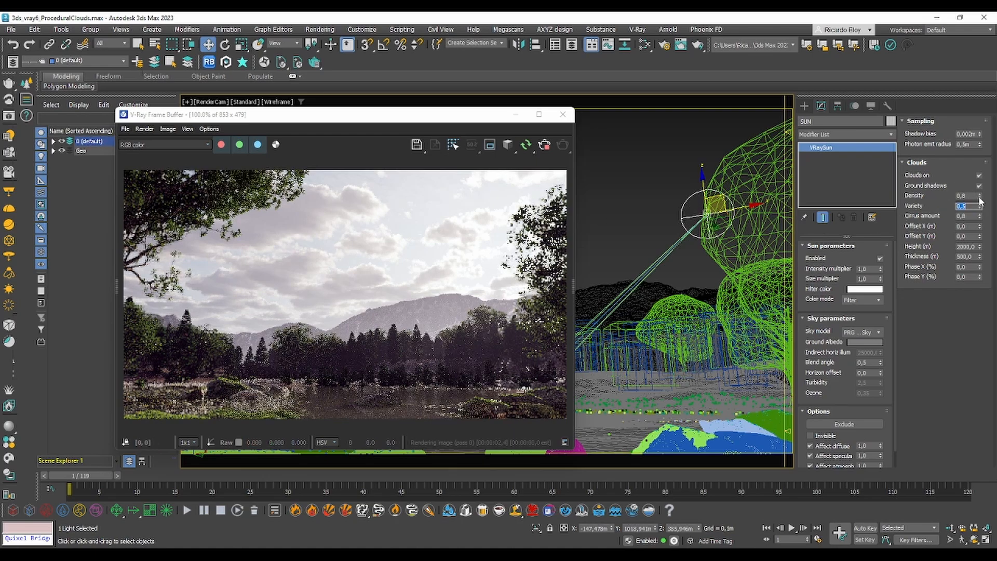
Set the cloud density to 0,5, try the variety at 1,0, and reduce the variety to 0,33.
drag(971, 196, 941, 198)
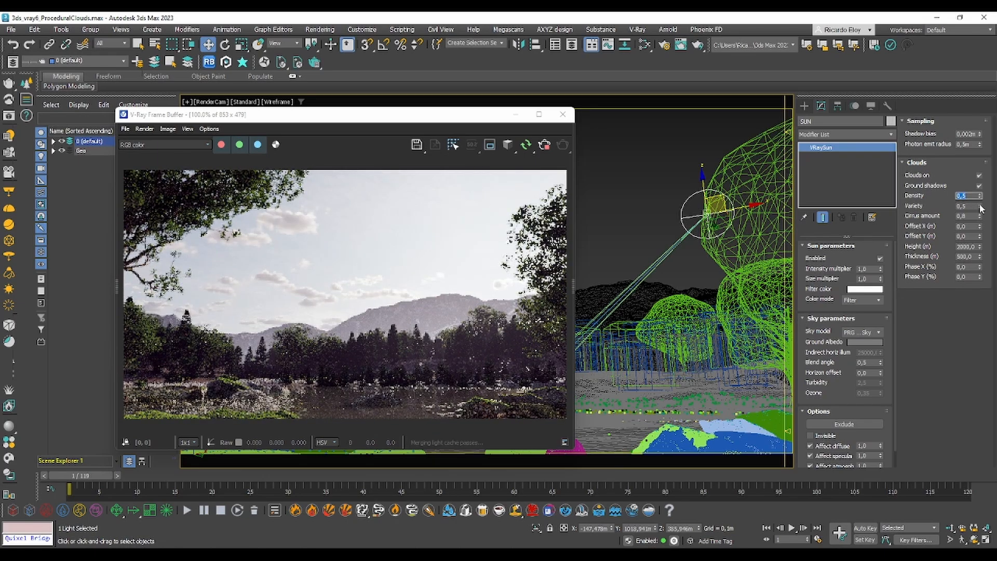
drag(979, 206, 978, 156)
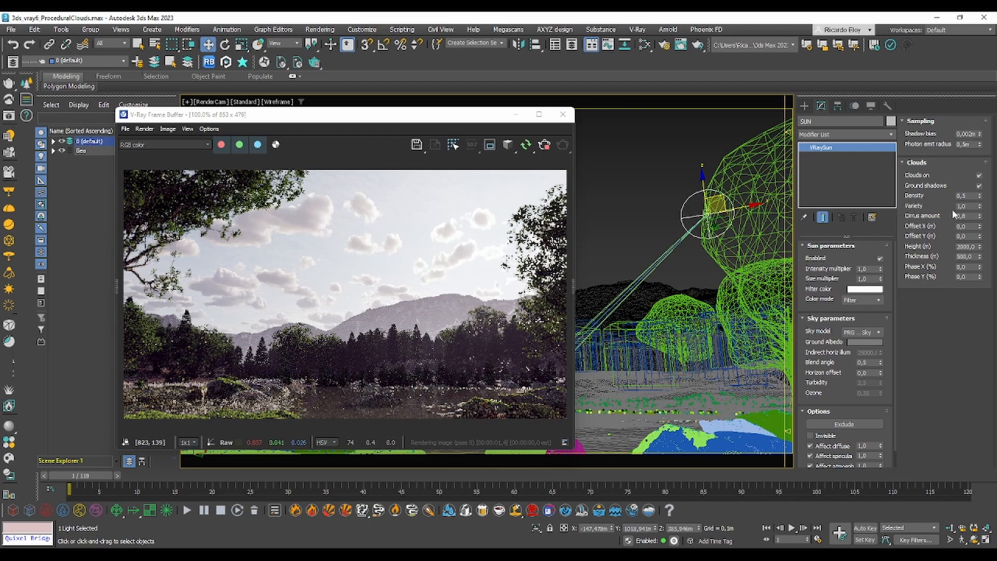
drag(979, 206, 981, 240)
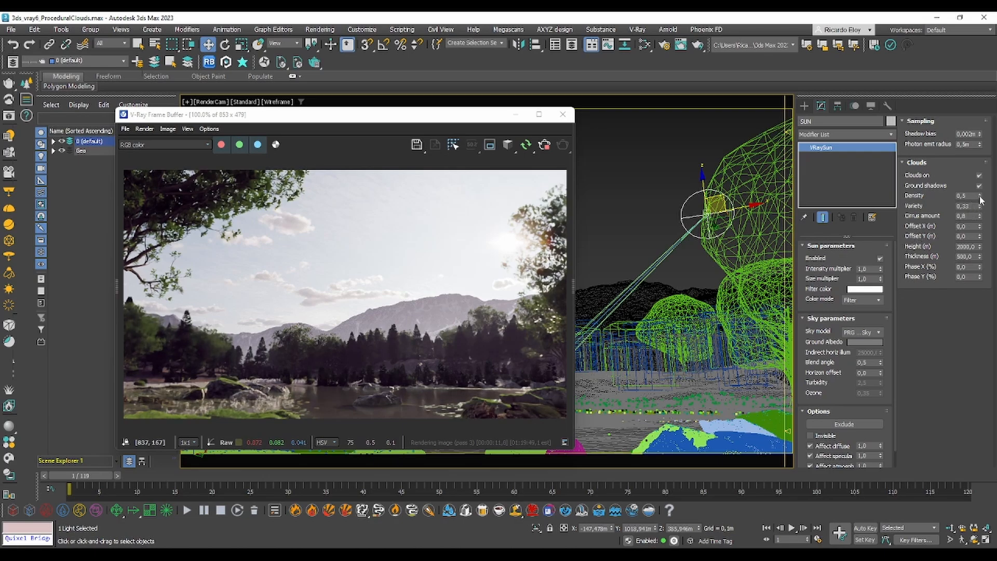
Set the cloud density to 0,0 and raise the cirrus amount to 1,0.
double_click(966, 195)
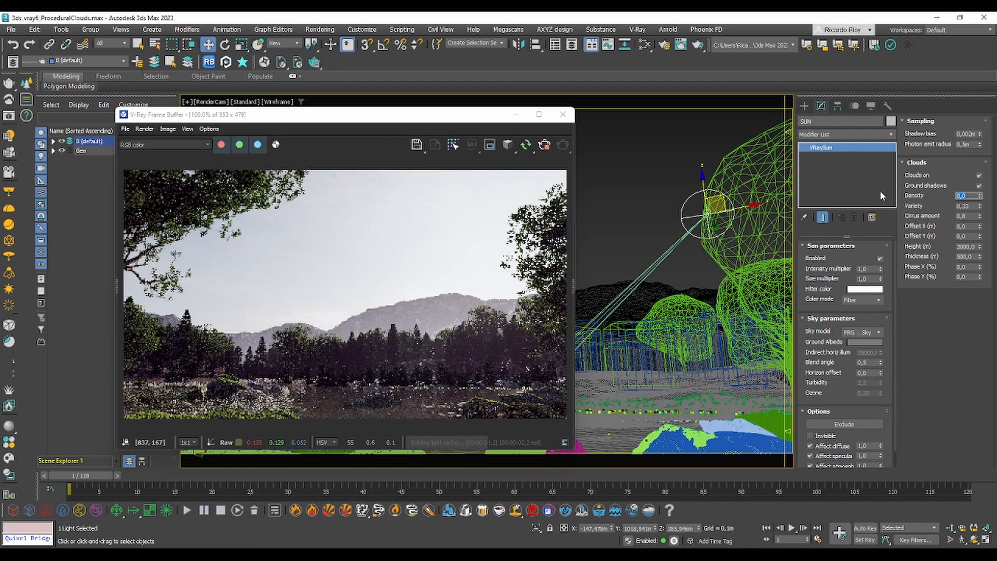
drag(979, 216, 980, 187)
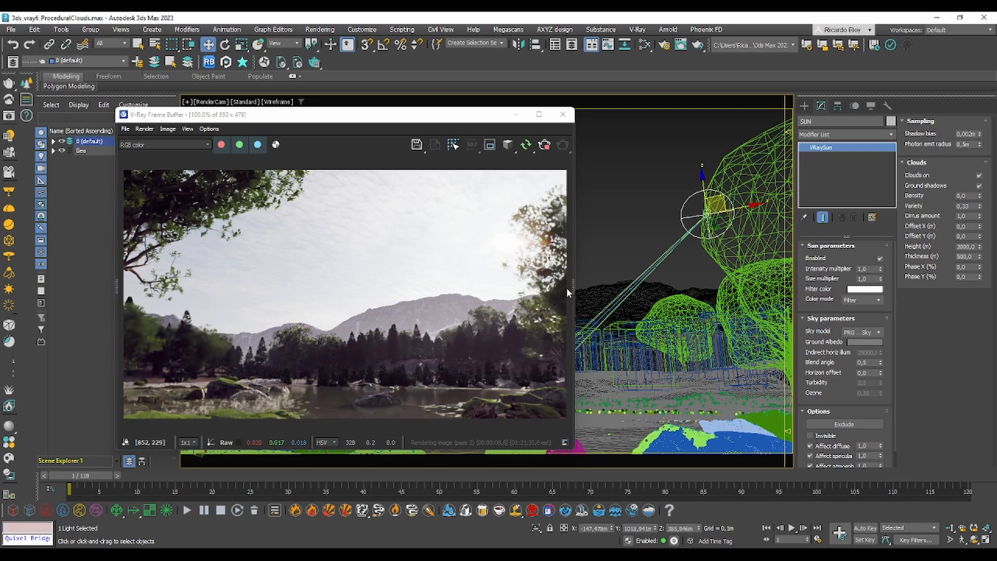
Reveal the frame buffer layers and set the upper Exposure layer to exposure -3.896, highlight burn 0.357 and contrast 0.026.
drag(574, 287, 710, 287)
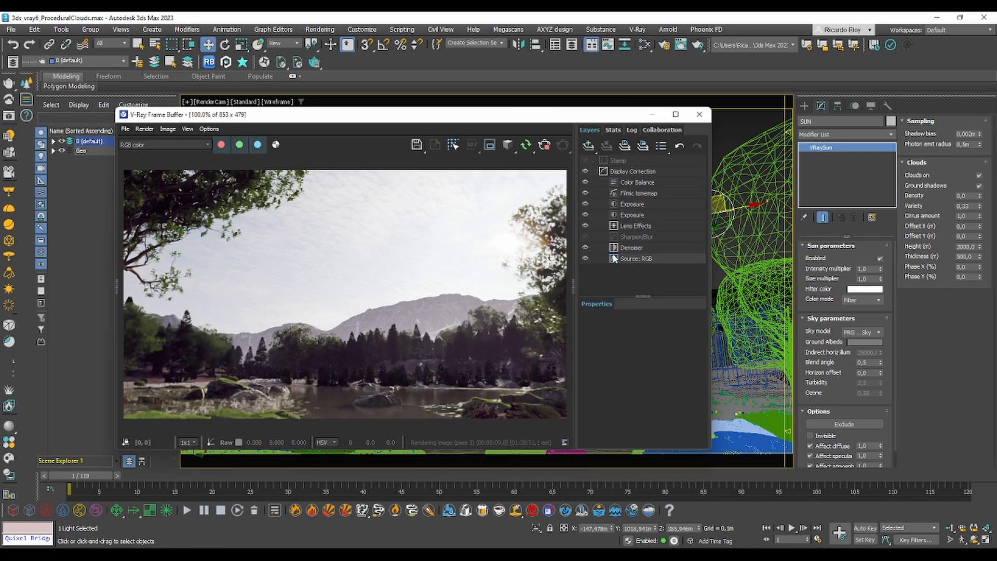
click(640, 204)
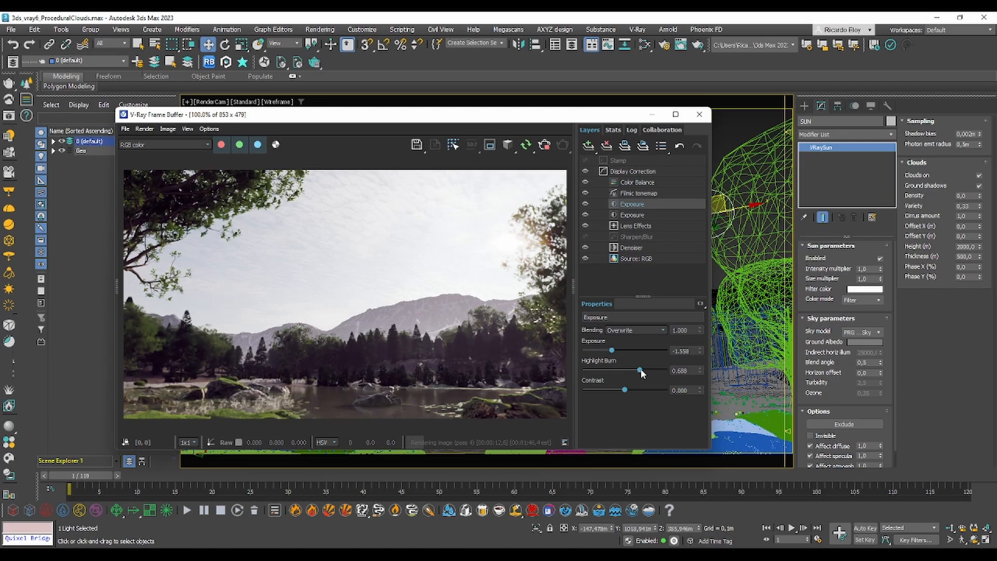
mouse_move(639, 369)
mouse_down()
mouse_move(620, 369)
mouse_move(630, 391)
mouse_up()
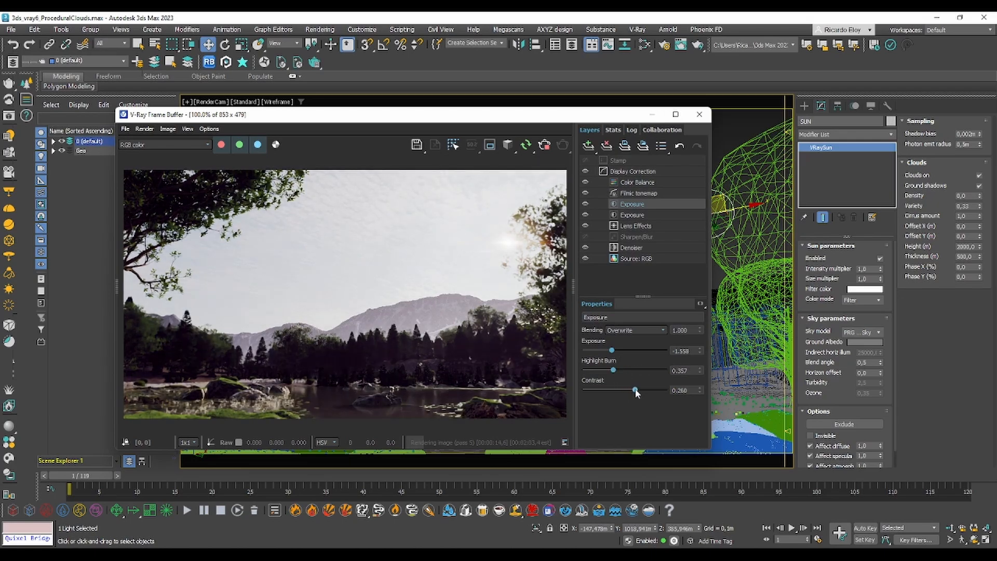
drag(612, 354, 594, 355)
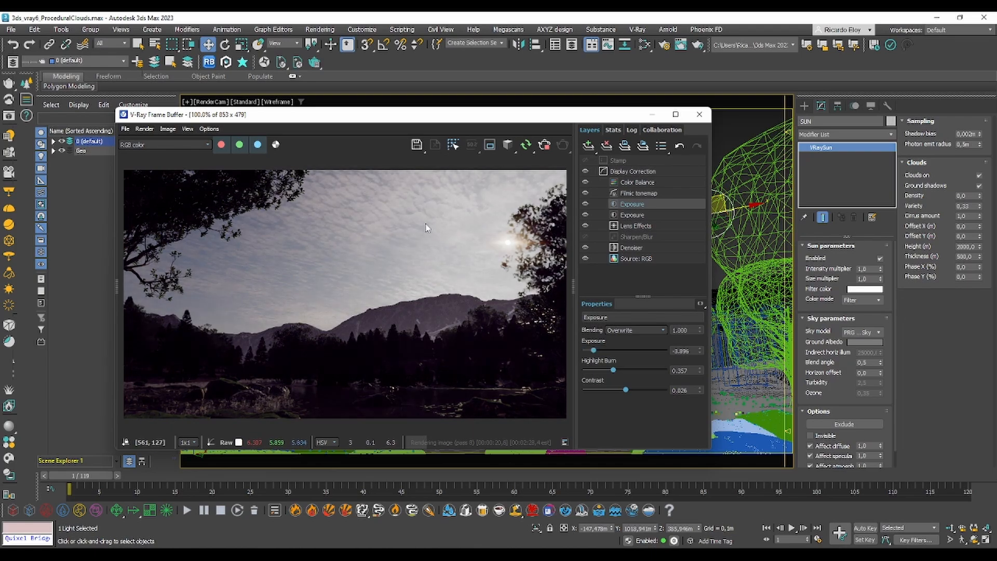
Set the sun's cirrus amount to 0,5 and raise the upper Exposure layer's exposure to -1.883.
double_click(964, 216)
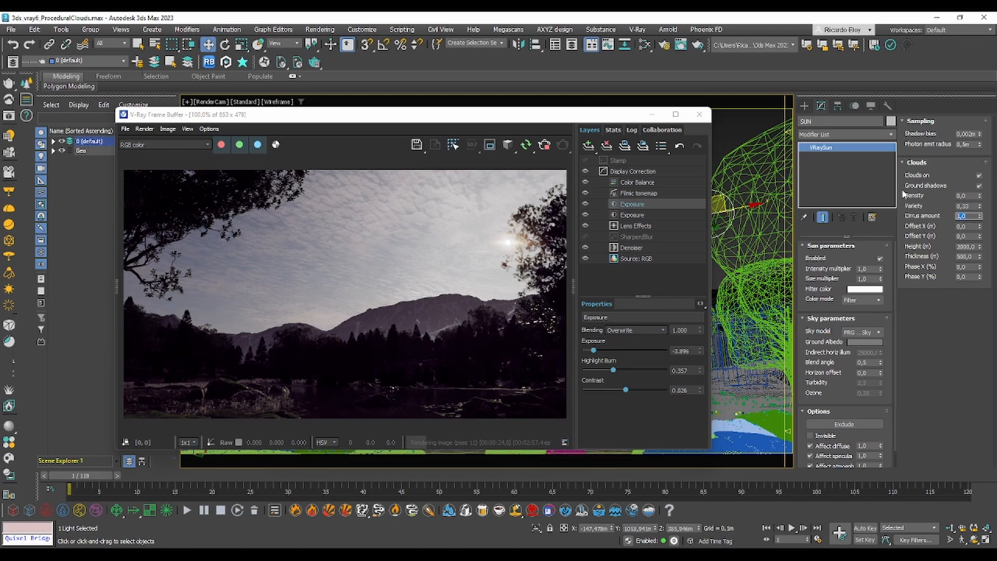
text(0,5)
key(Return)
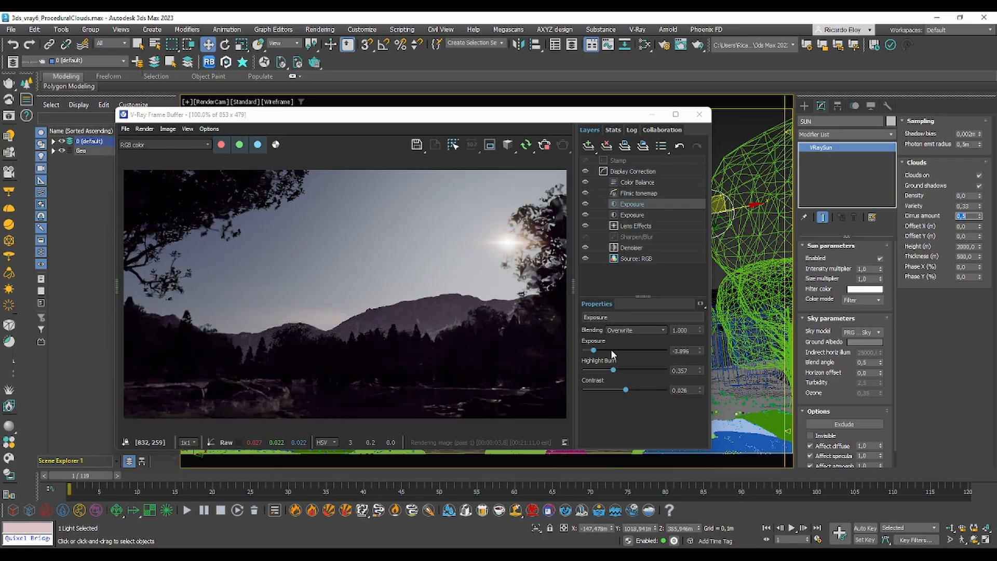
drag(611, 350, 611, 351)
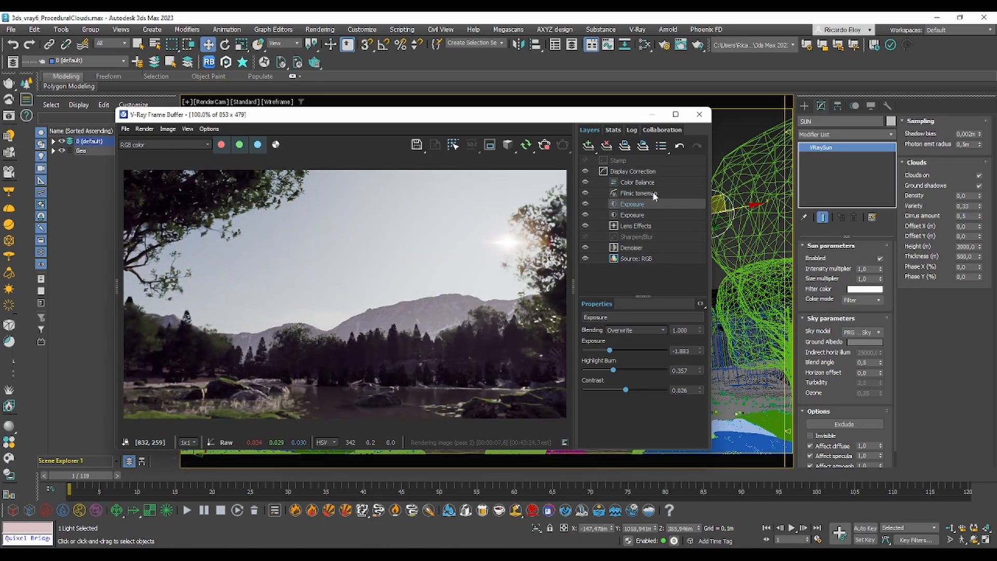
drag(596, 117, 578, 121)
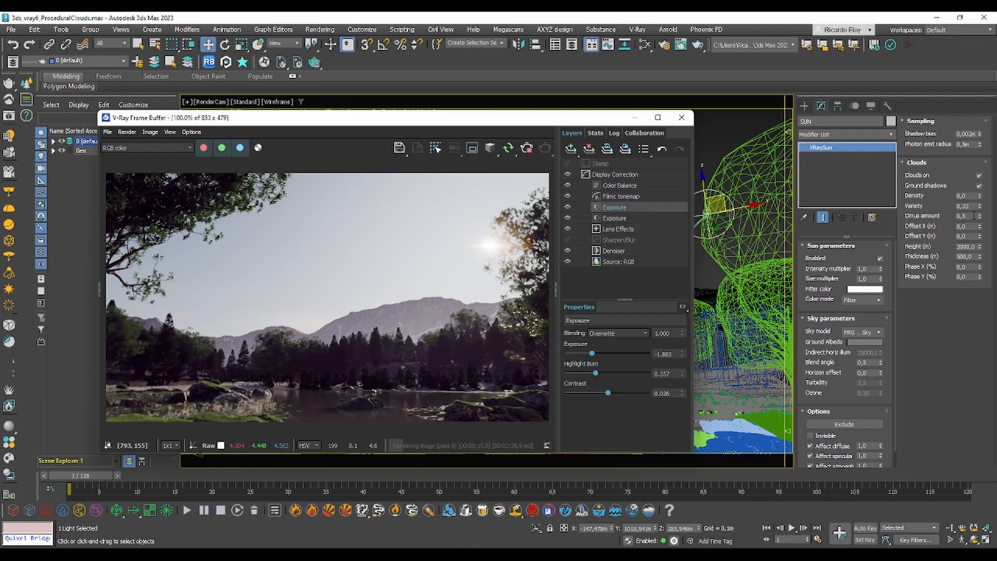
Raise the cirrus amount to 0,92 and set the cloud density to 1,0.
drag(980, 221, 981, 190)
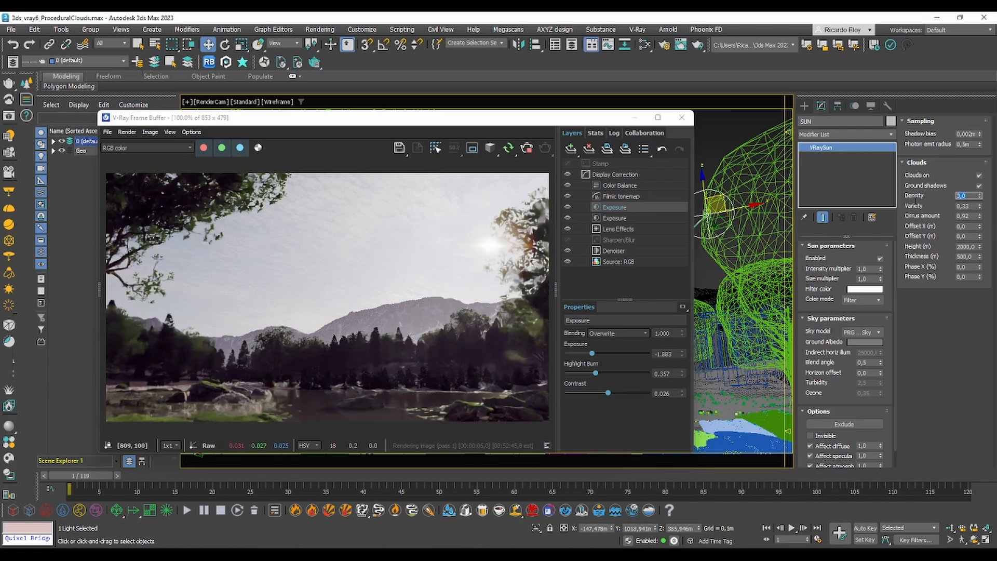
key(Return)
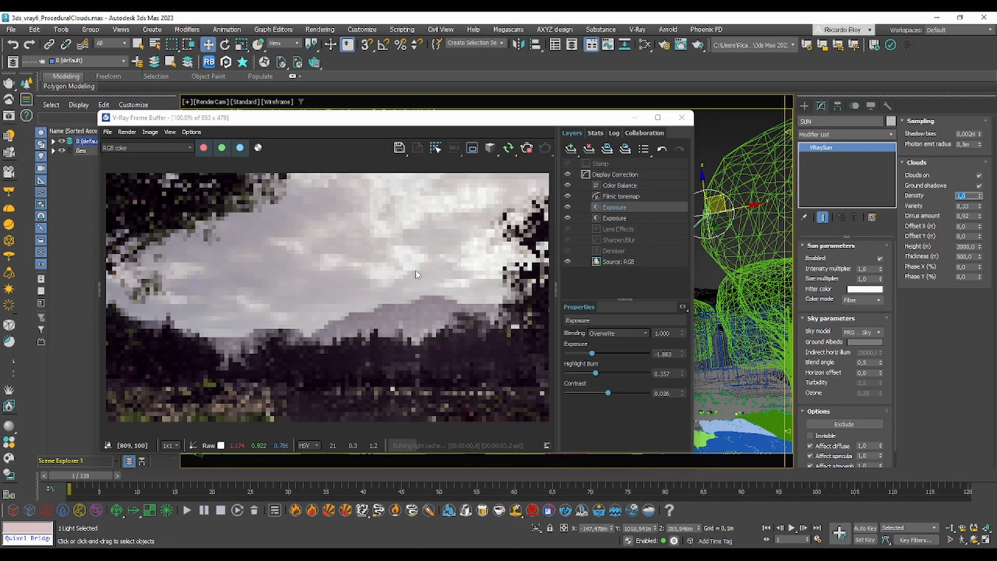
Try cloud Offset X values of 100,0 and 1000,0 m on the sun and return the offset to 0,0.
double_click(972, 227)
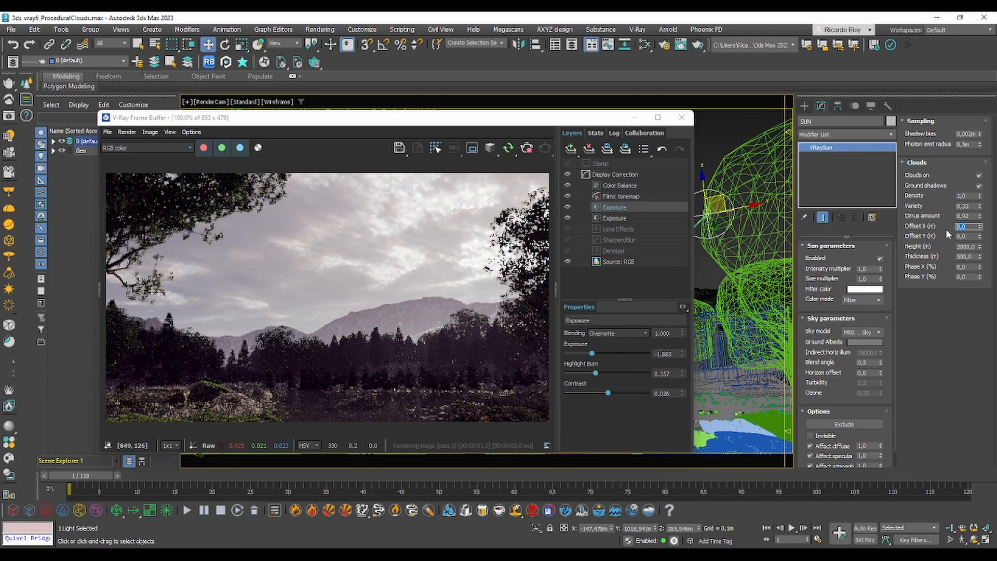
text(100)
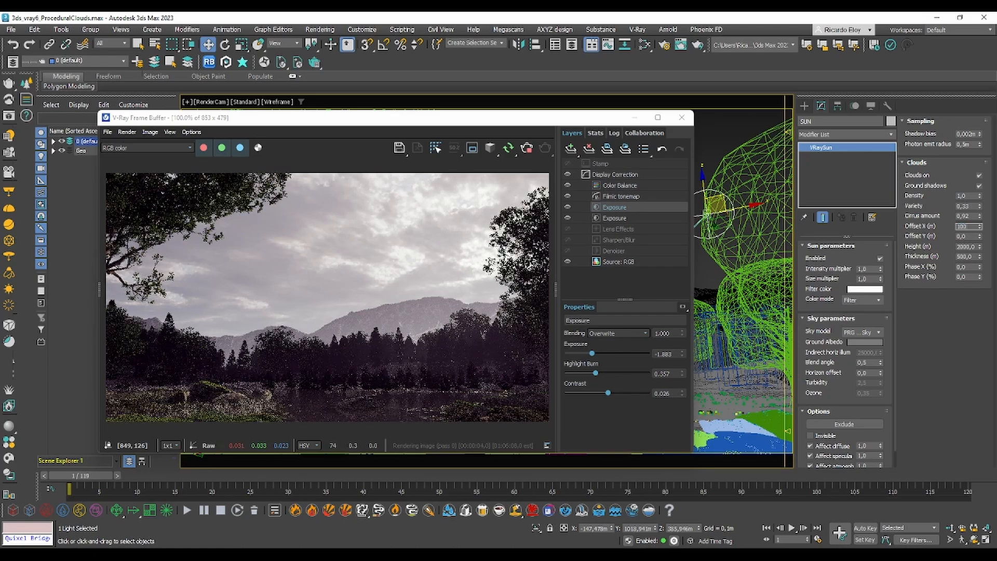
key(Return)
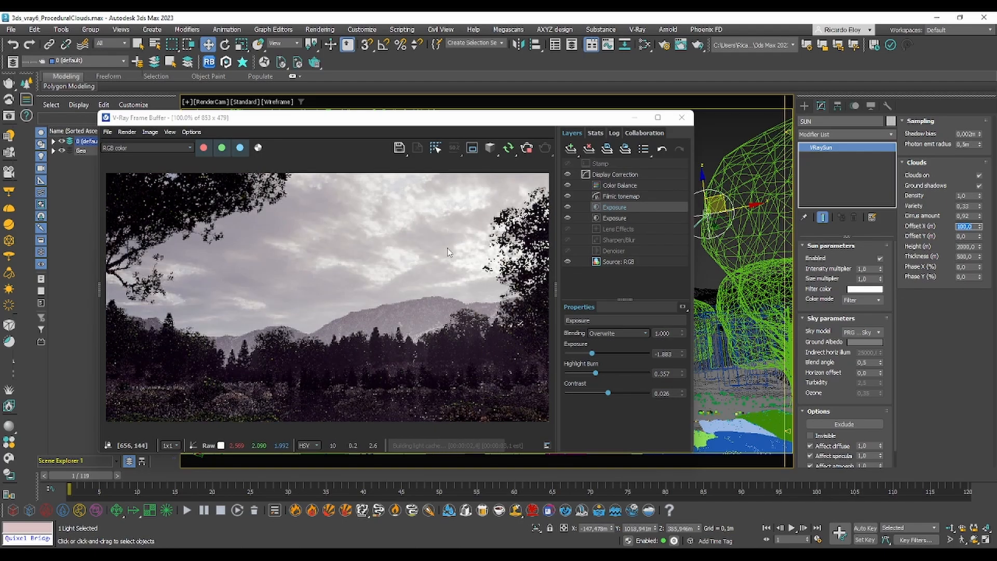
text(0)
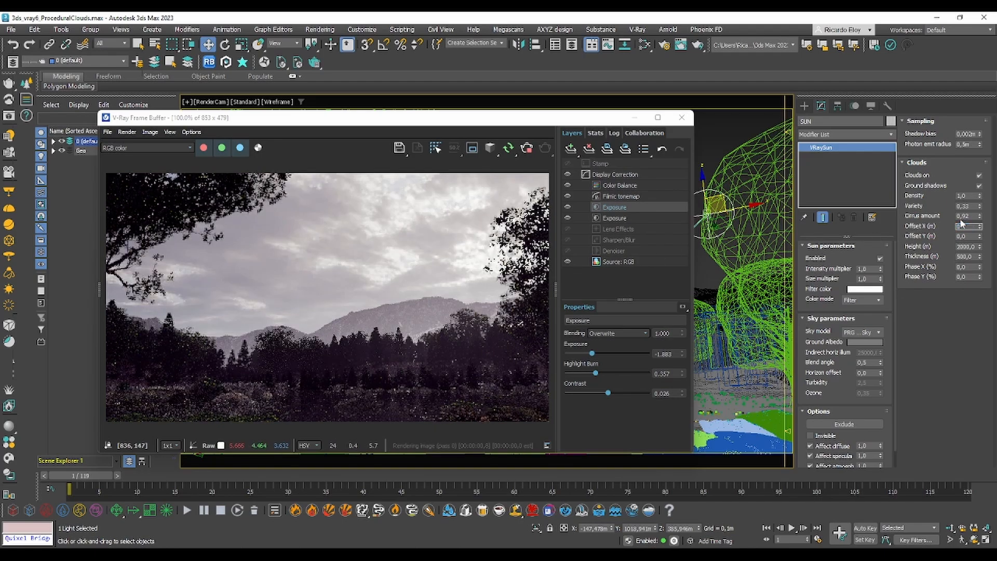
key(Return)
text(100)
key(Return)
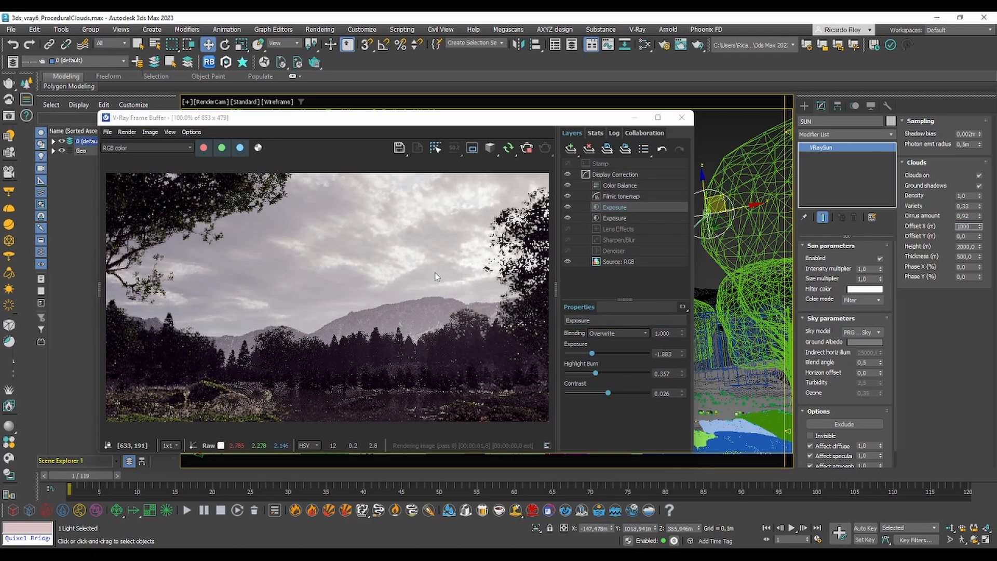
key(Return)
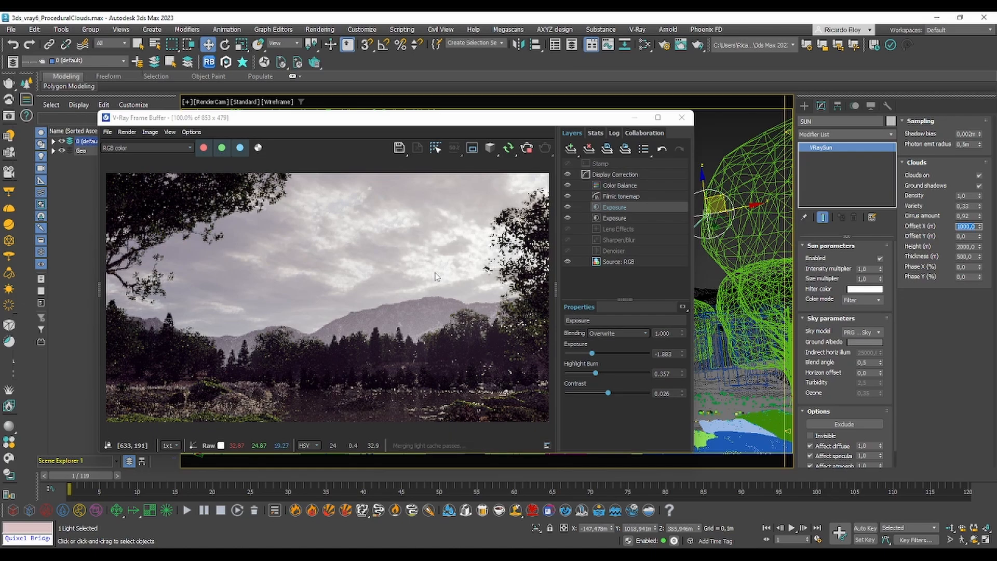
text(5000)
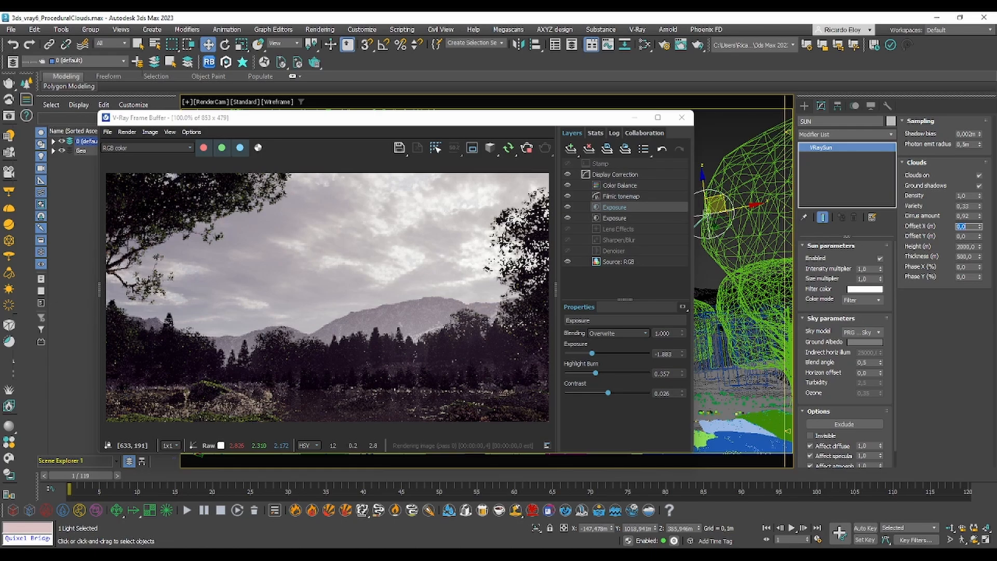
Try a cloud height of 500,0 m and settle on a height of 1000,0 m.
double_click(959, 247)
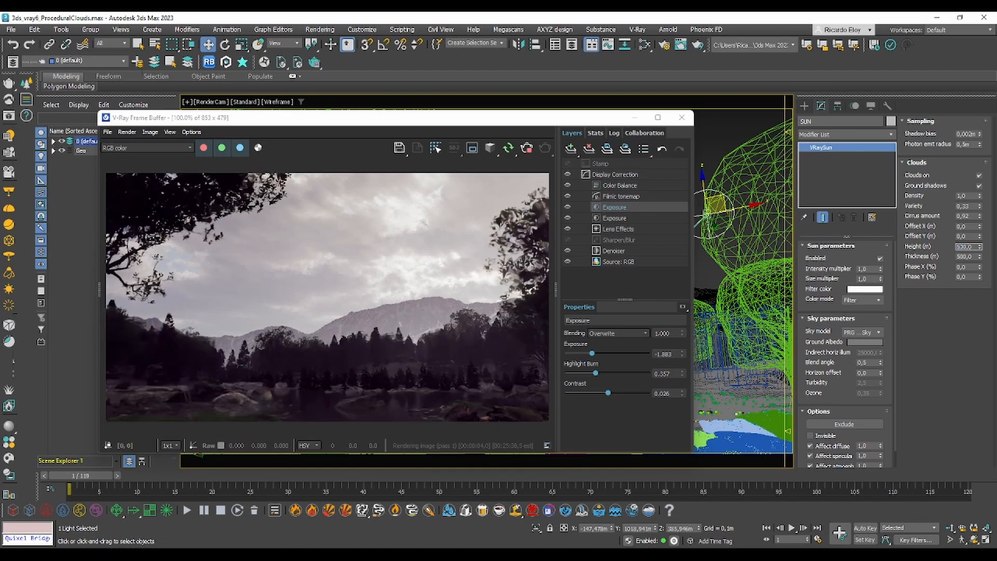
text(500)
key(Return)
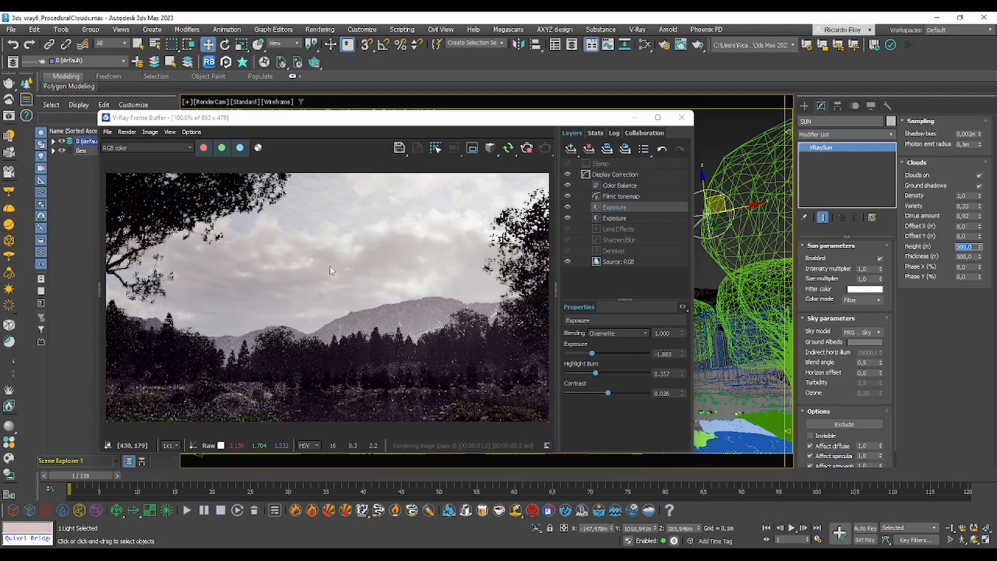
text(10)
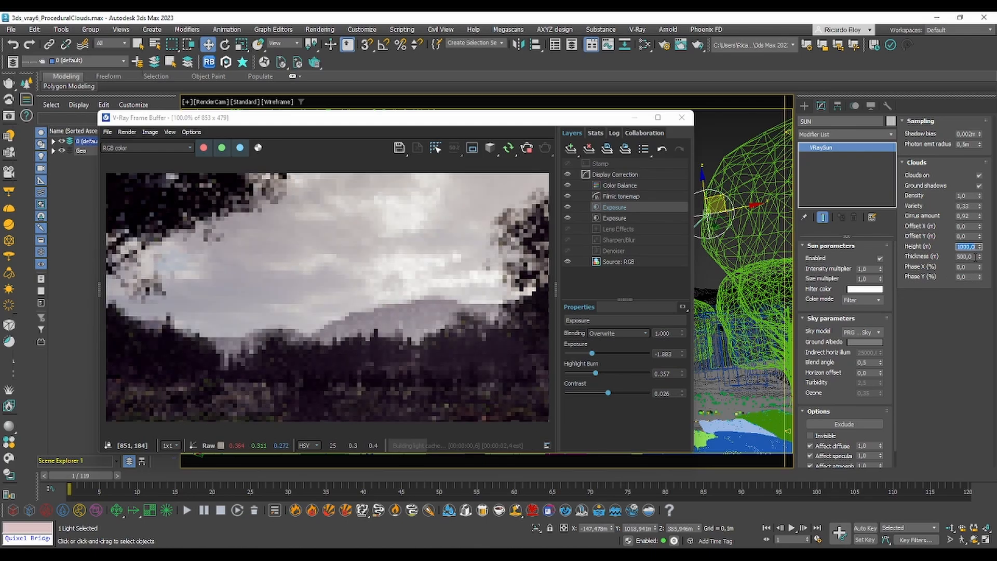
key(Tab)
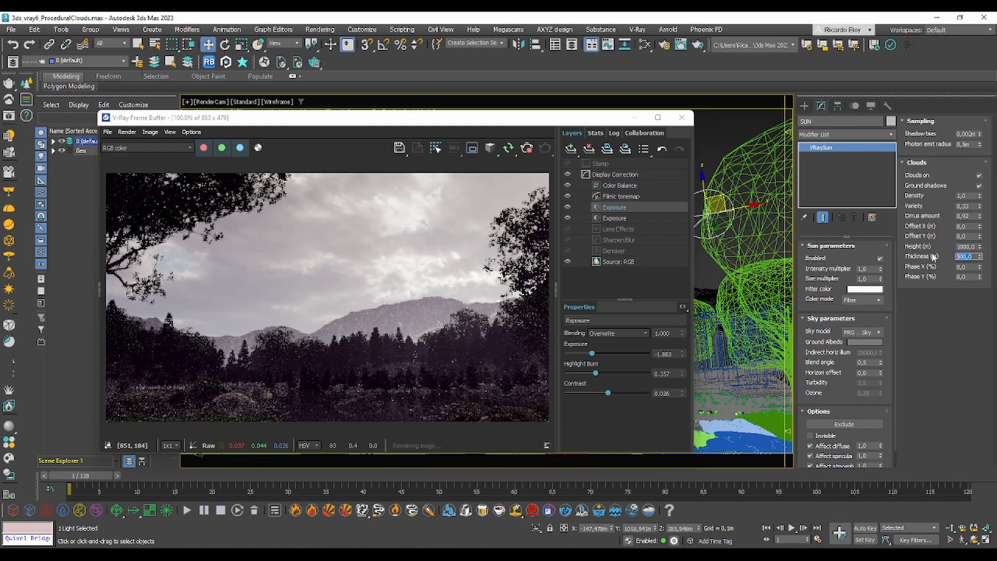
Set the cloud thickness to 100,0 m and lower the cirrus amount to 0,2.
text(1)
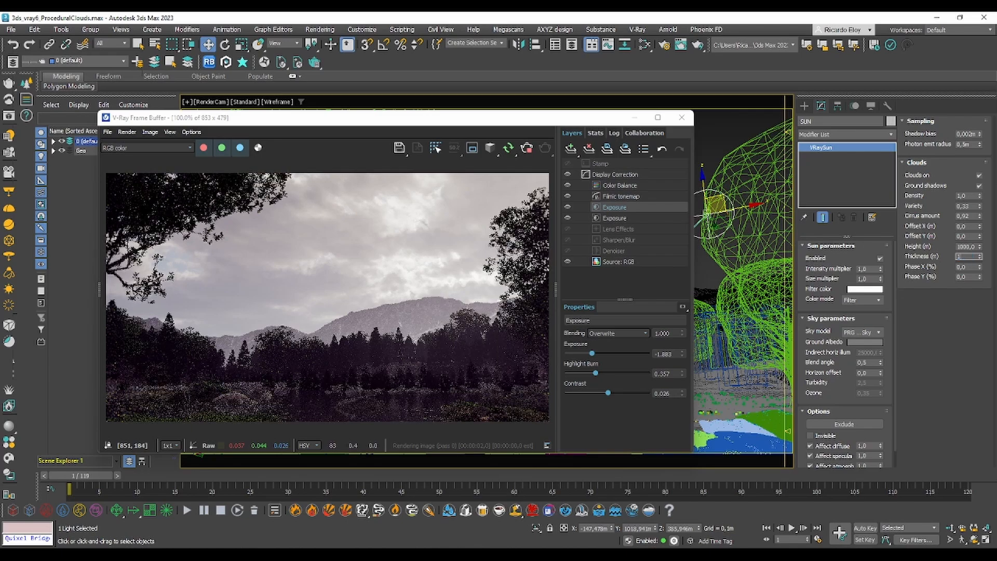
key(Return)
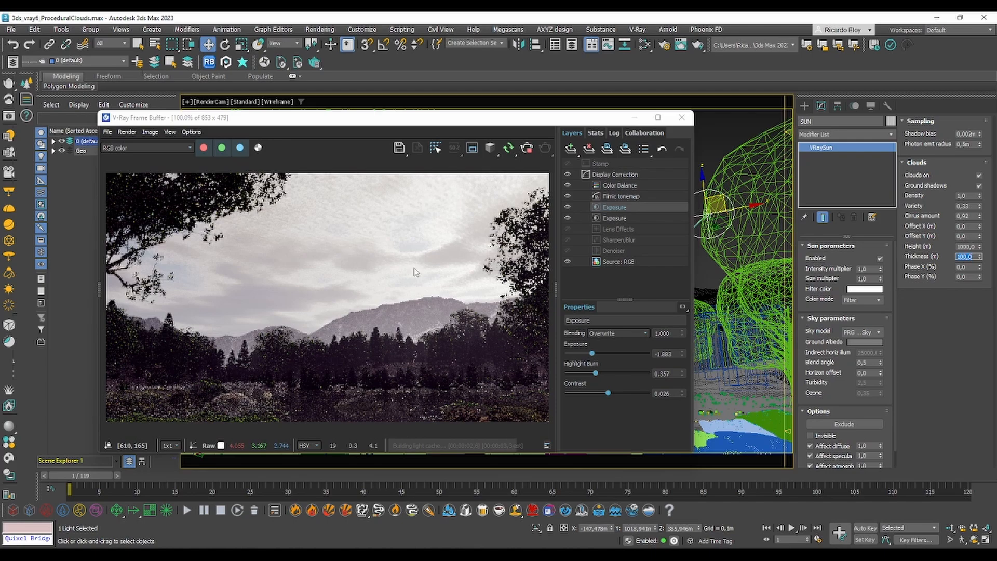
drag(979, 216, 982, 222)
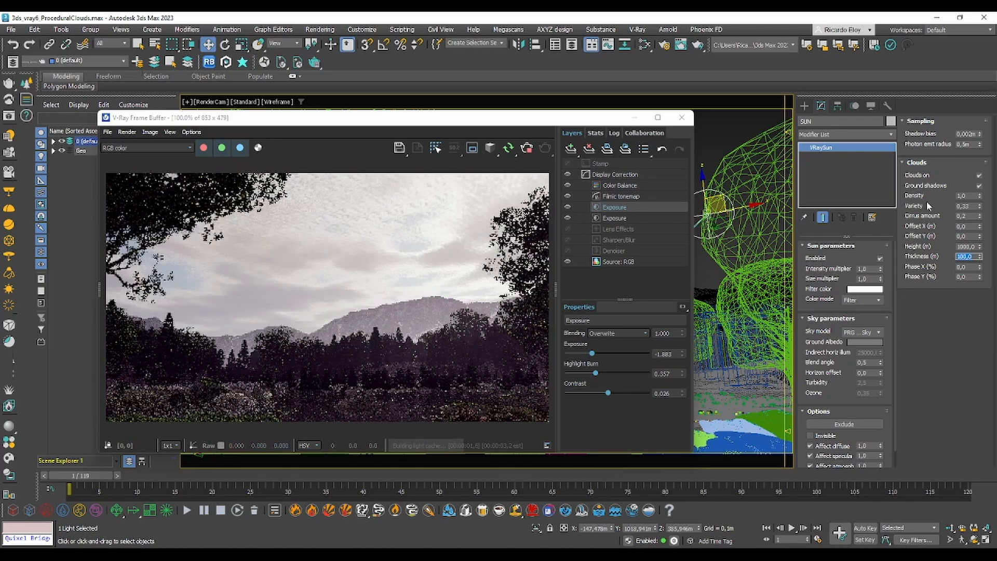
Try a cloud density of 0,5 and settle on a density of 0,7.
double_click(969, 196)
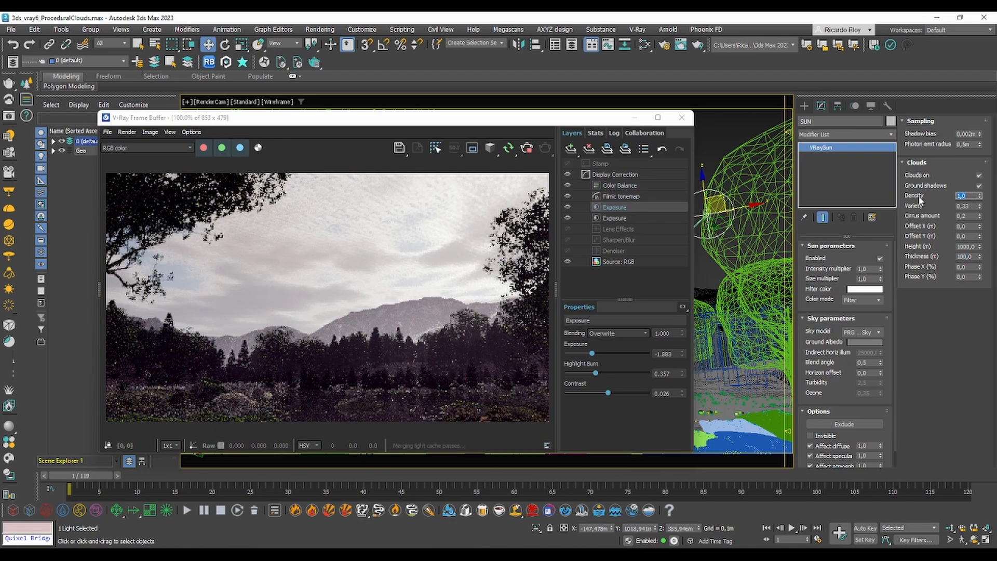
text(0,5)
key(Return)
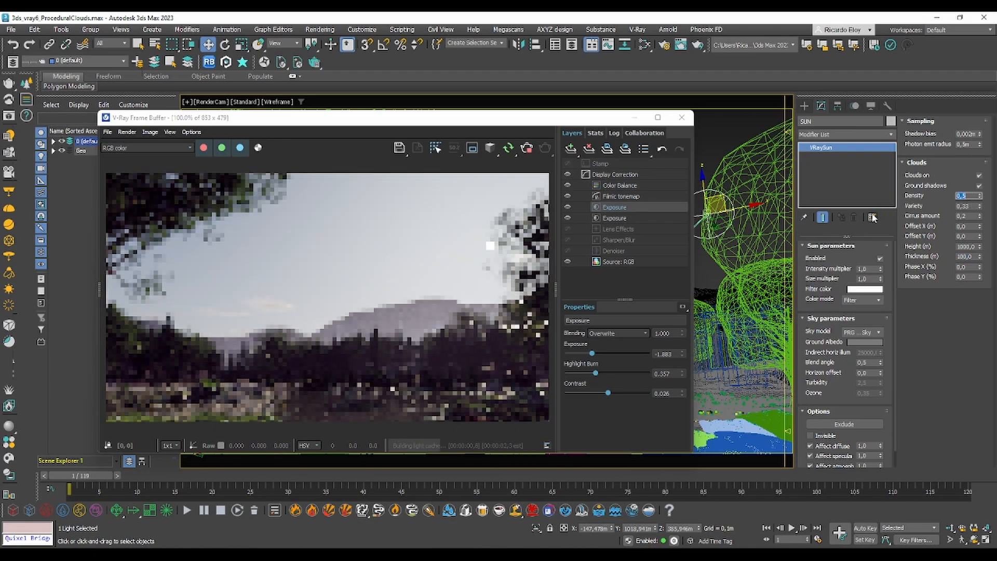
text(0,)
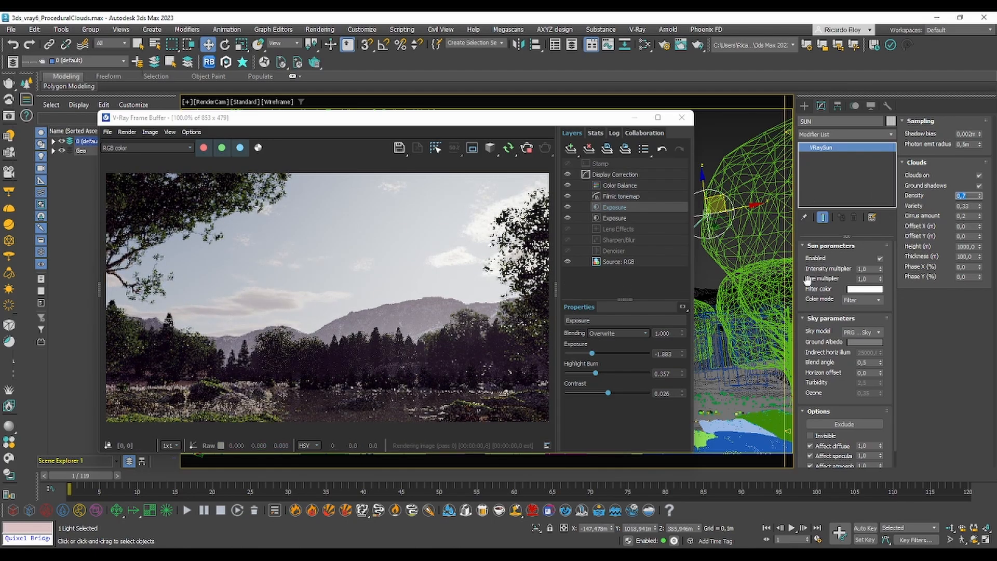
Set the cloud thickness to 50,0 m.
click(963, 256)
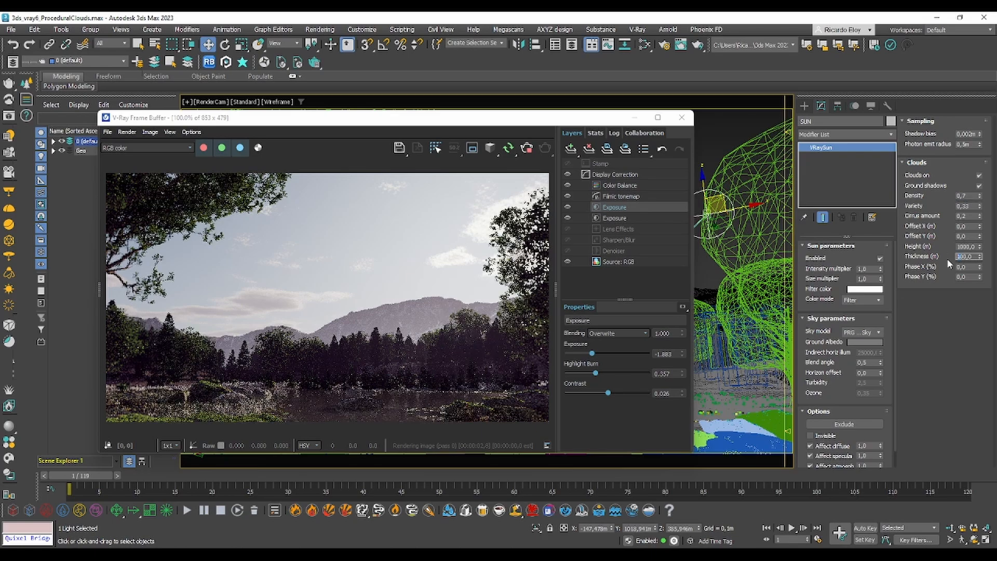
text(50)
key(Return)
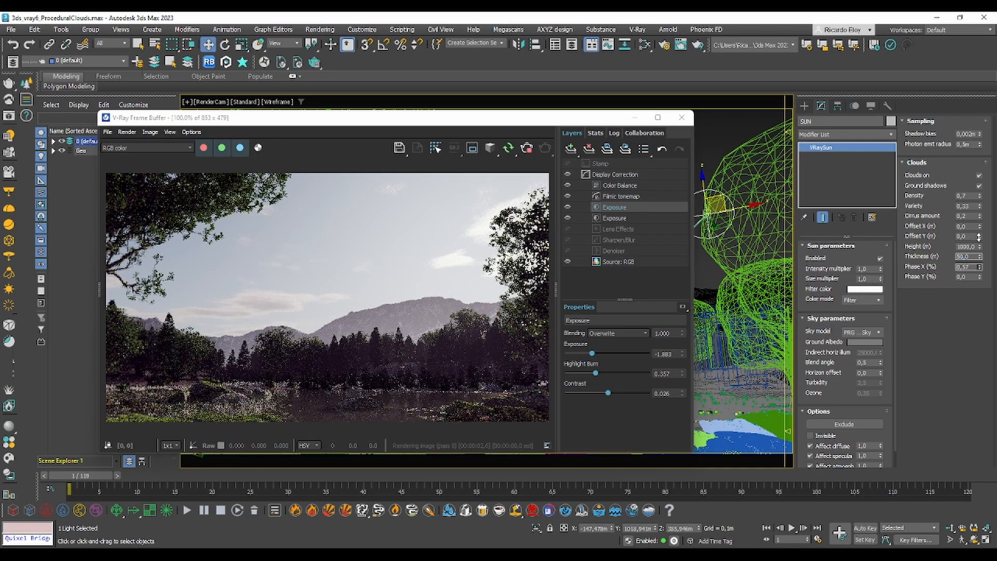
Try cloud Phase X values of 0,98, 50 and 100 % and return the phase to 0,0.
drag(975, 216, 976, 215)
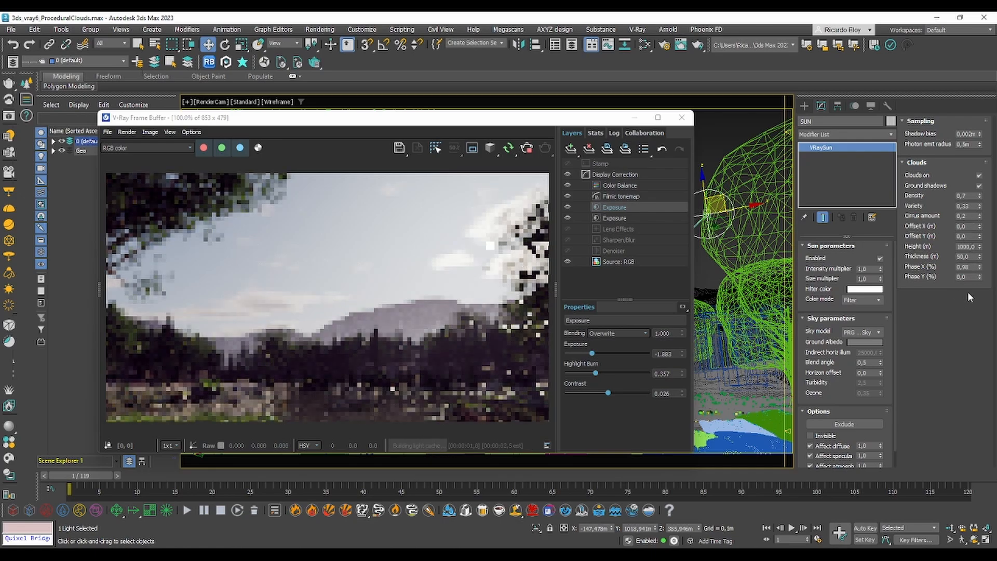
drag(973, 267, 923, 269)
text(50)
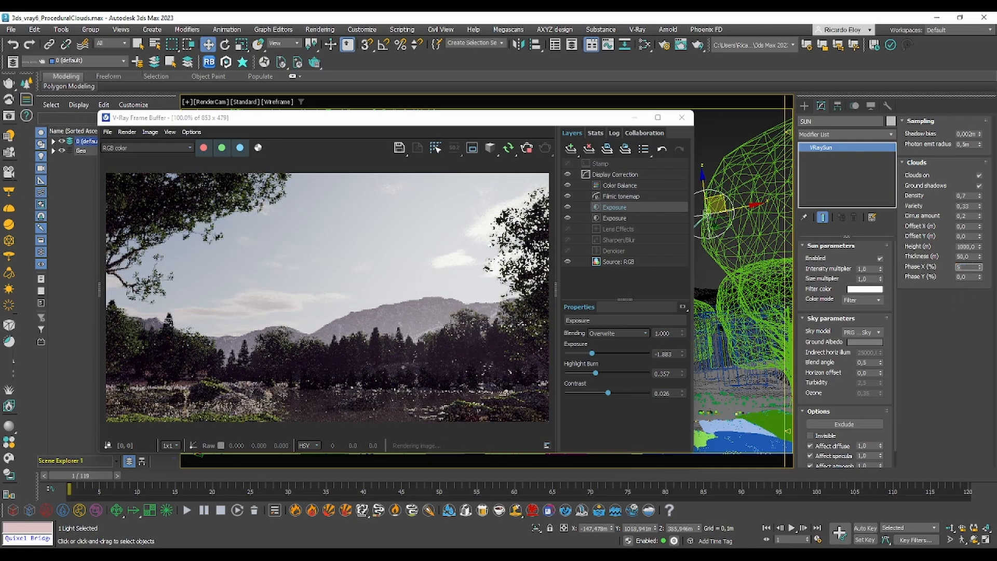
key(Return)
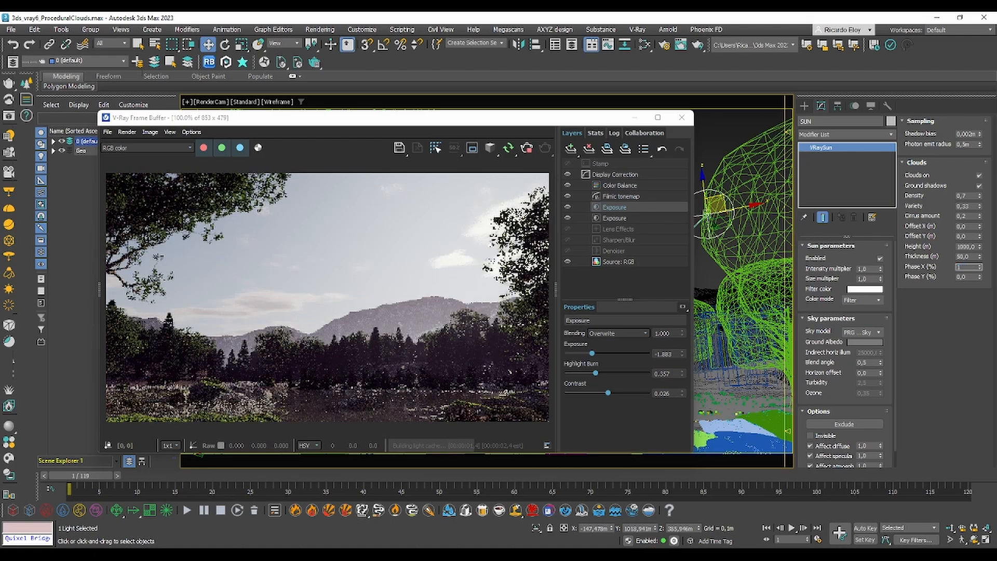
text(100)
key(Return)
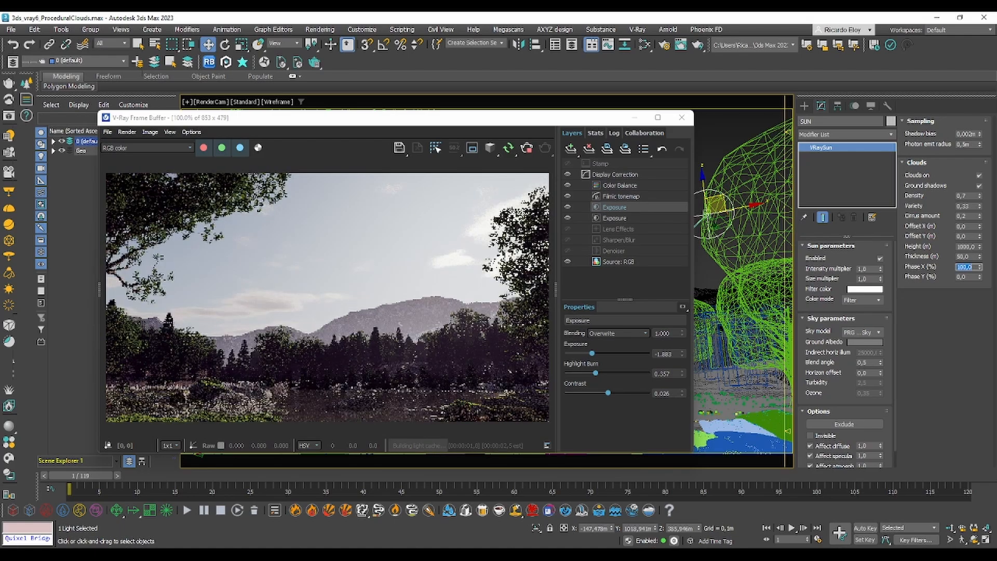
text(0)
key(Return)
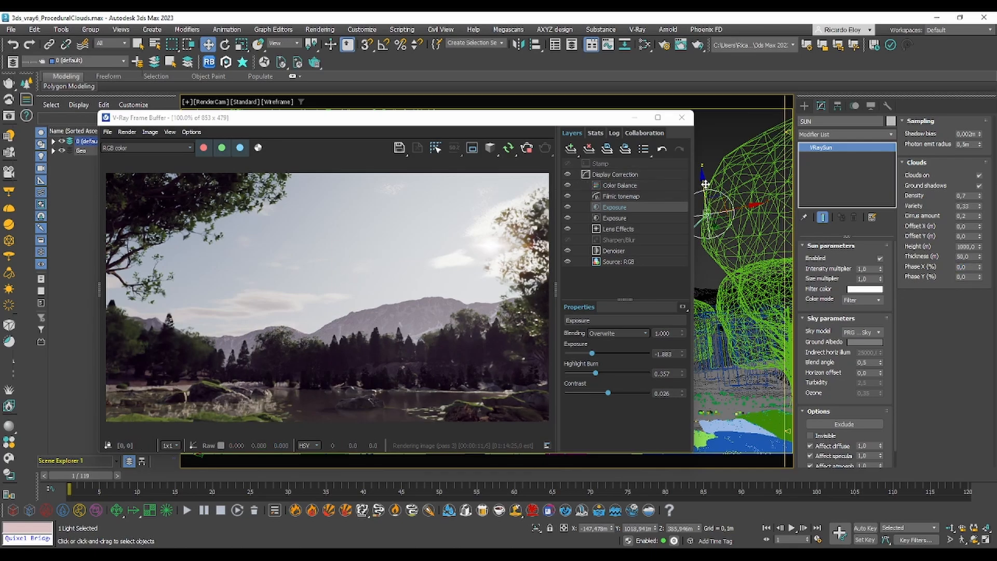
Lower the sun to a height of about 101,6 m and set the cloud density to 1,0.
drag(705, 184, 721, 314)
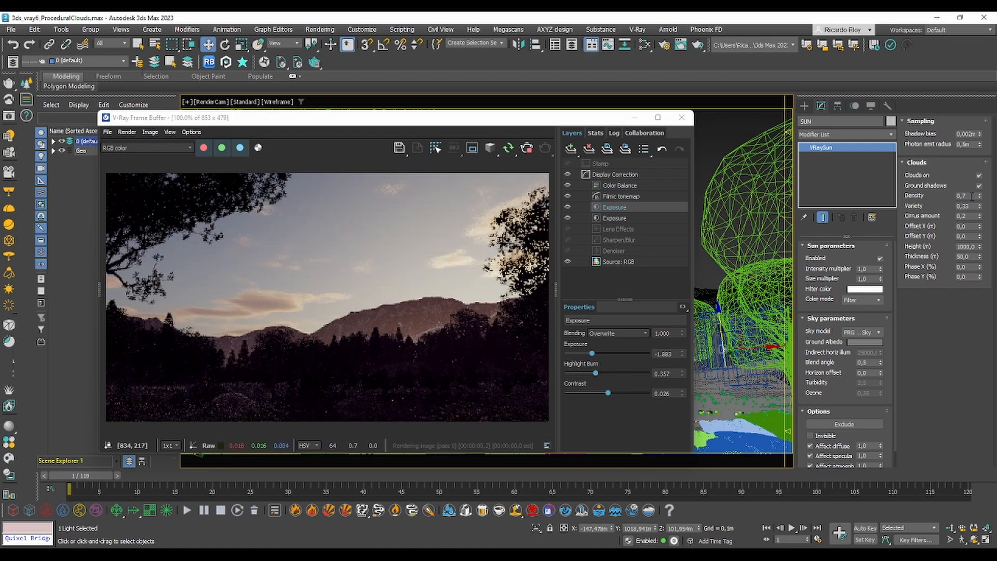
text(1)
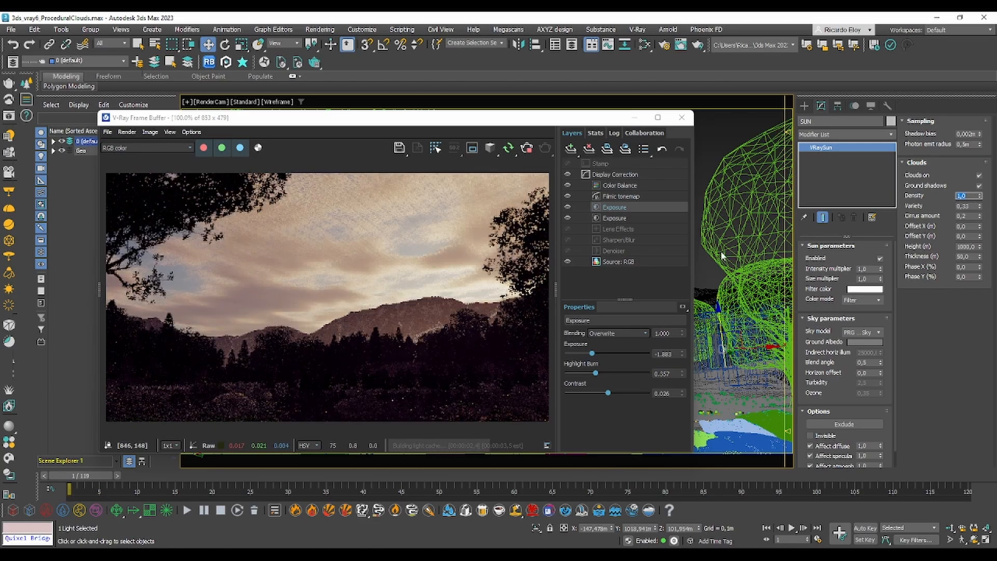
Set the cirrus amount to 0,5 and the cloud thickness to 100,0 m.
drag(965, 216, 909, 217)
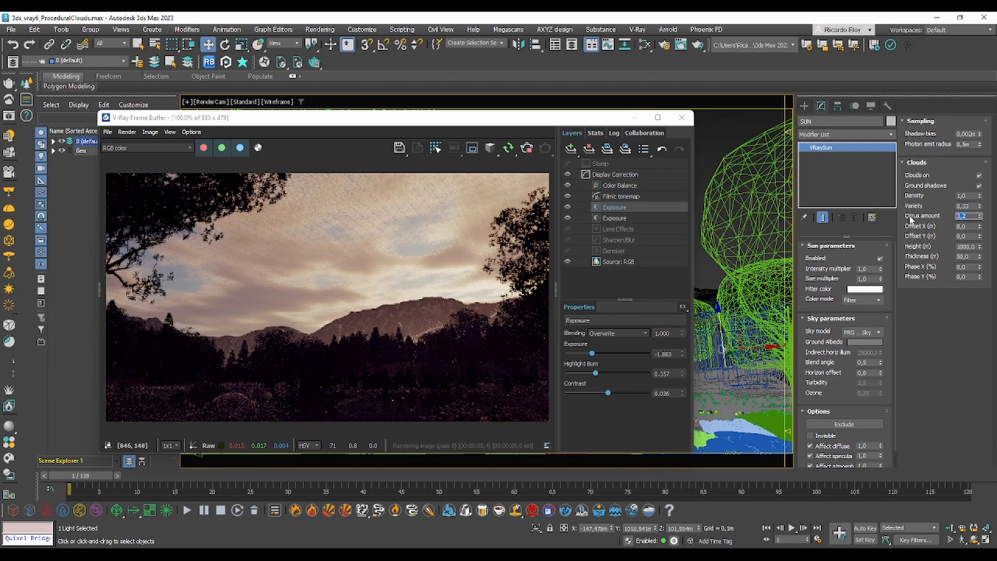
text(0,5)
key(Return)
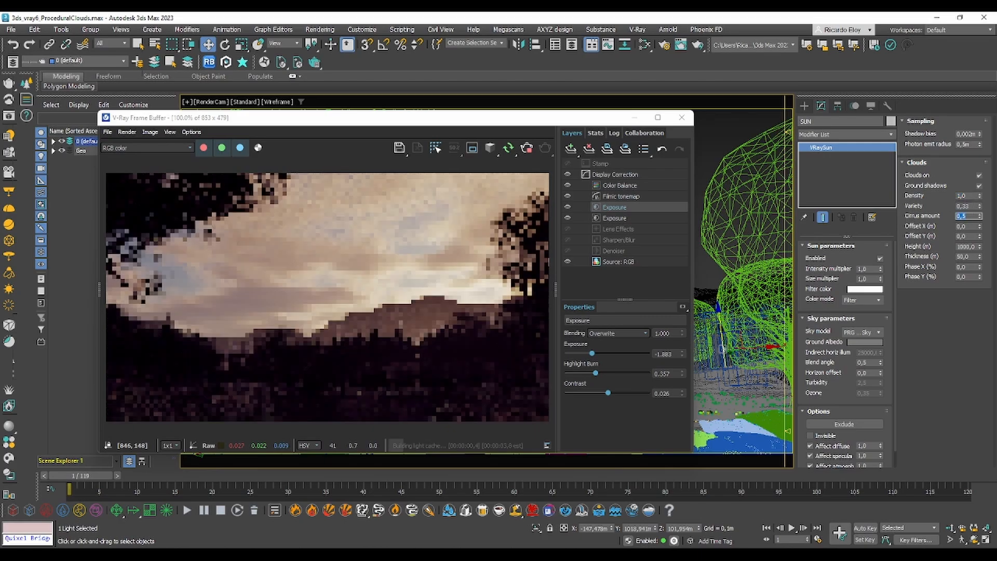
drag(962, 256, 904, 256)
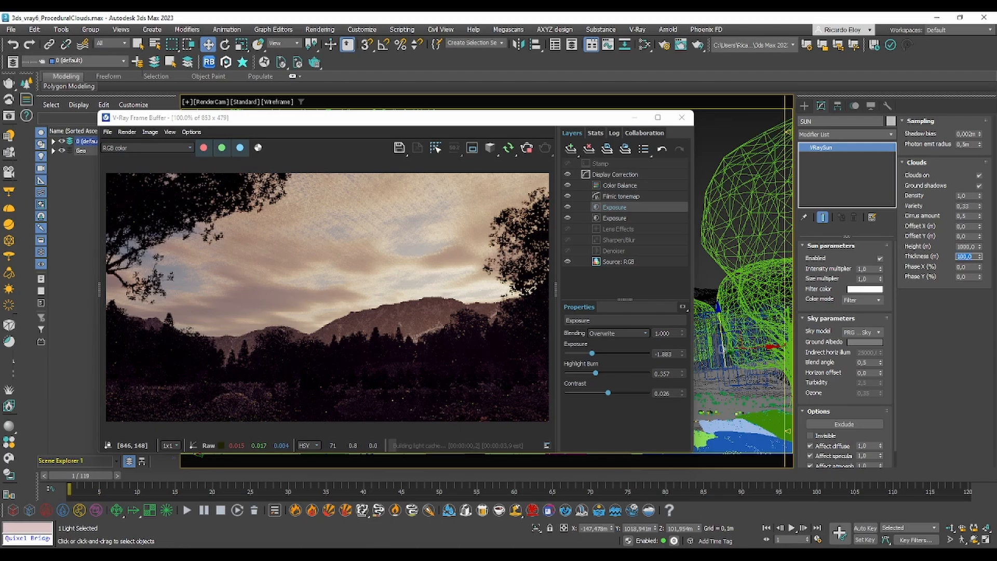
Set the cloud height to 2000,0 m.
drag(960, 247, 943, 247)
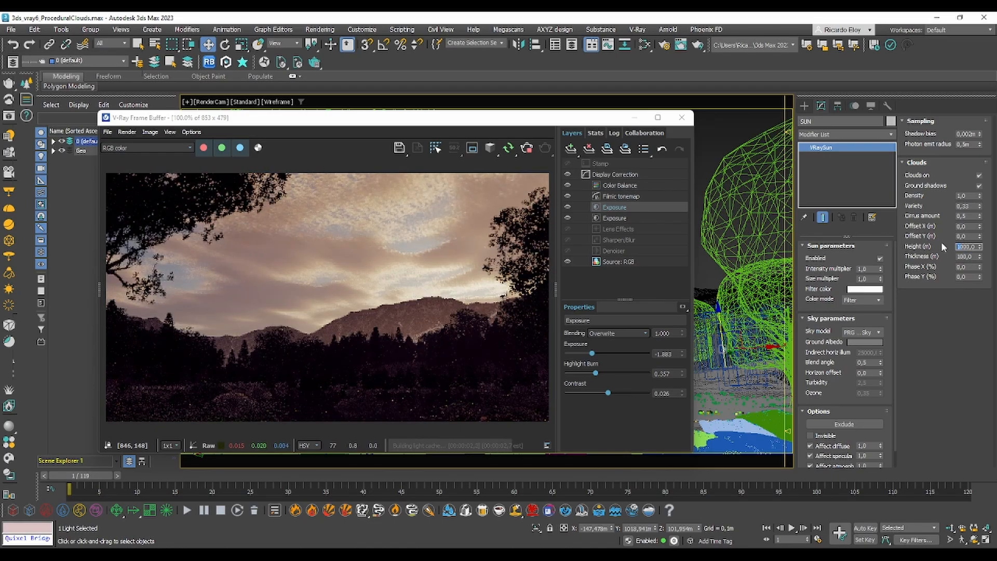
text(2)
key(Return)
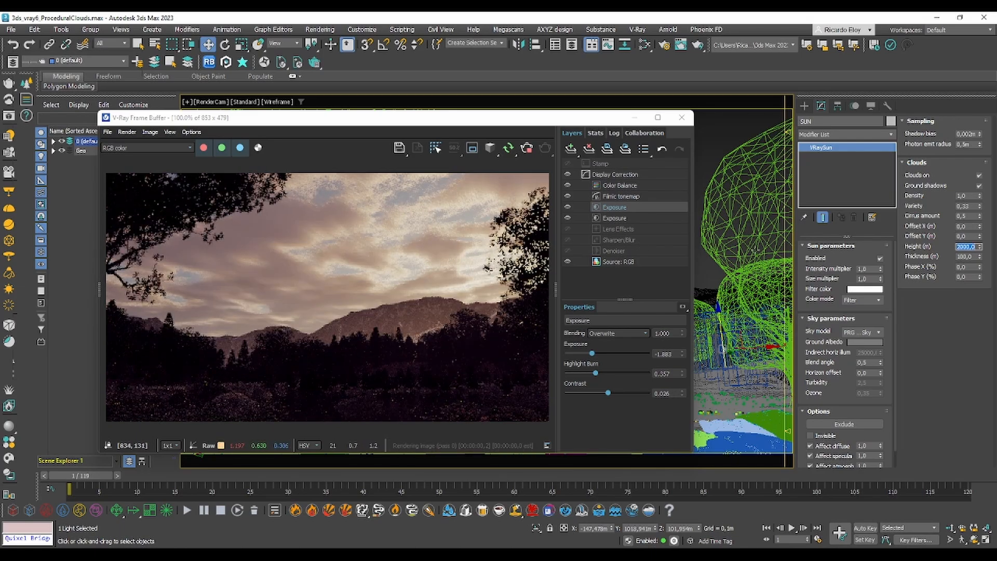
Lower the sun further to a height of about 71 m and shift it sideways along its X axis.
drag(720, 348, 722, 333)
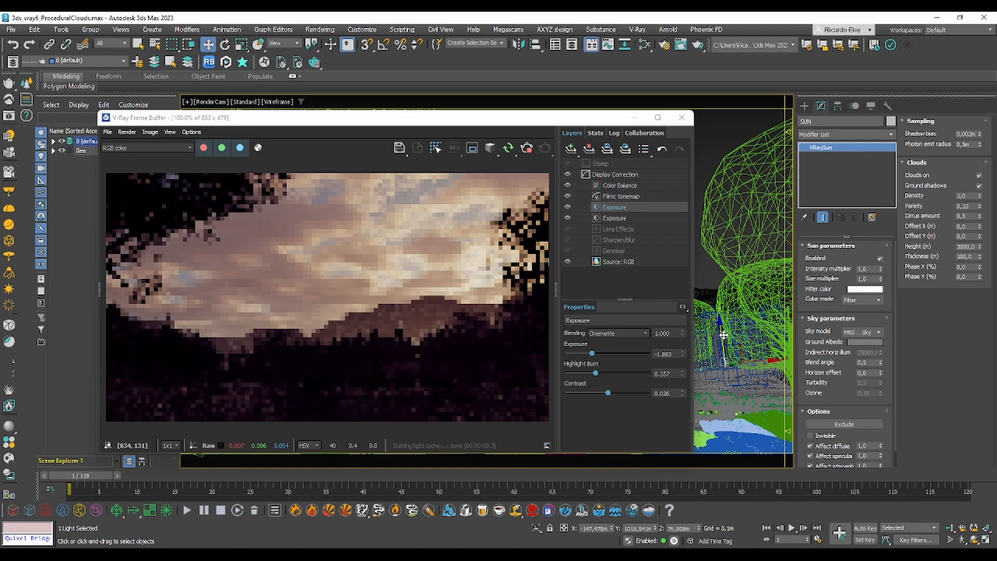
drag(724, 334, 724, 338)
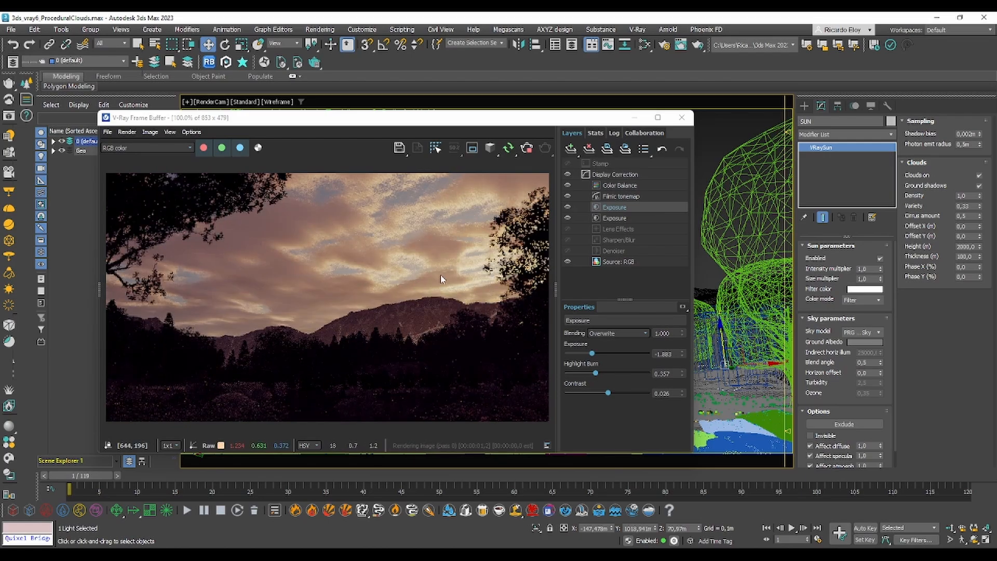
drag(759, 362, 701, 361)
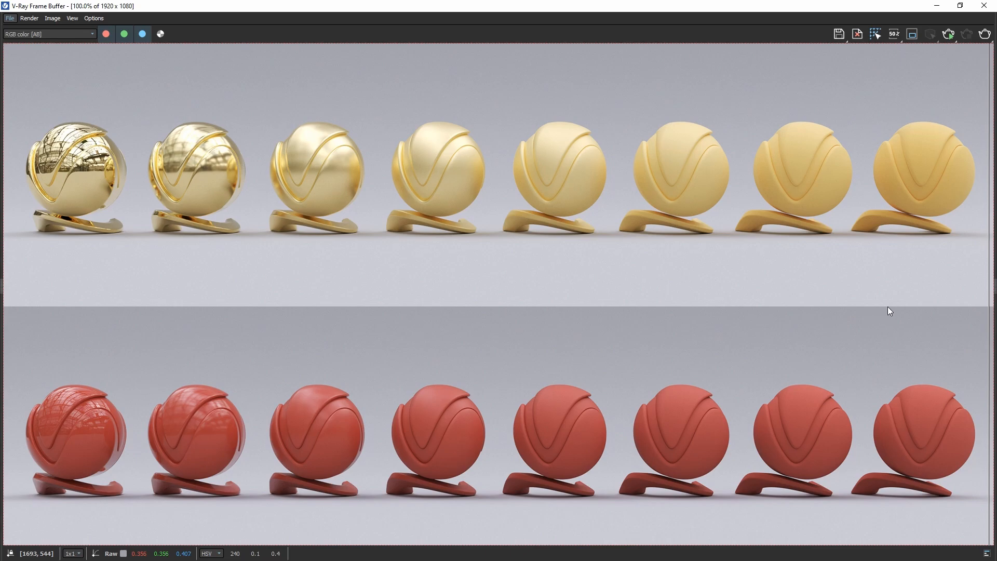
Compare the A and B renders of the gold and red shader balls with the frame buffer's comparison divider.
mouse_move(989, 292)
mouse_down()
mouse_move(14, 293)
mouse_move(991, 285)
mouse_move(32, 300)
mouse_move(991, 307)
mouse_up()
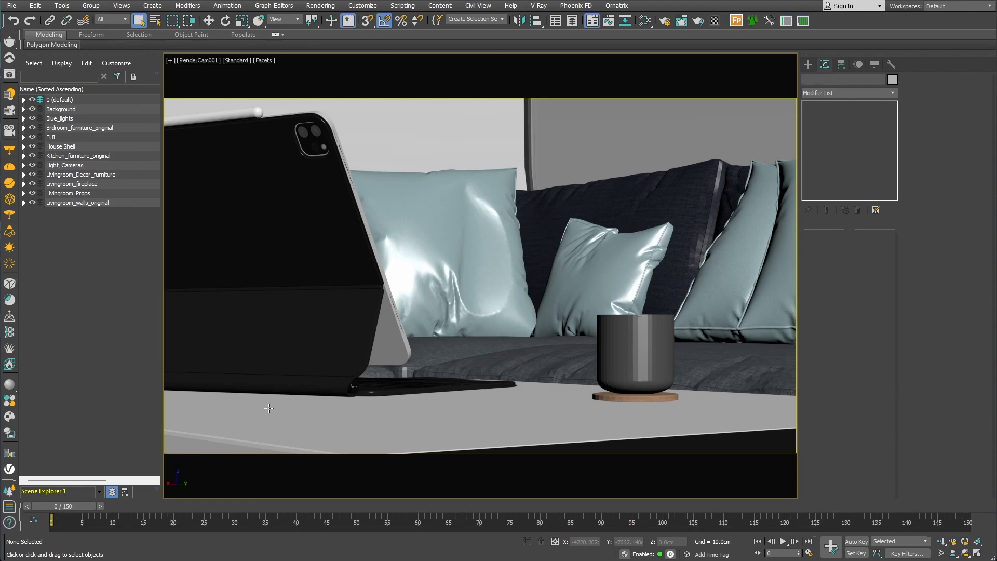
Open the Chaos Cosmos browser and look through the materials in its new brand content collection (July2022).
click(9, 417)
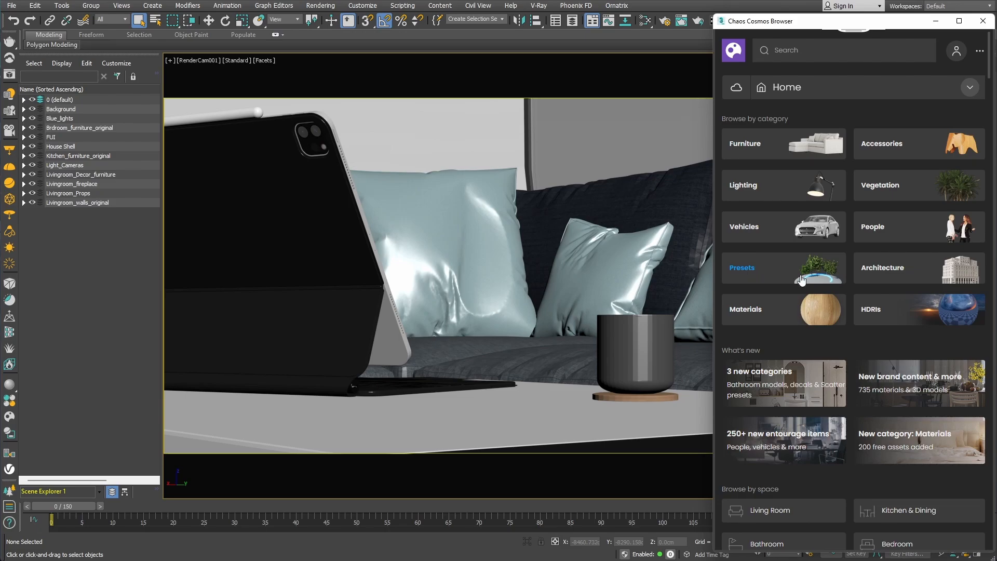
click(756, 390)
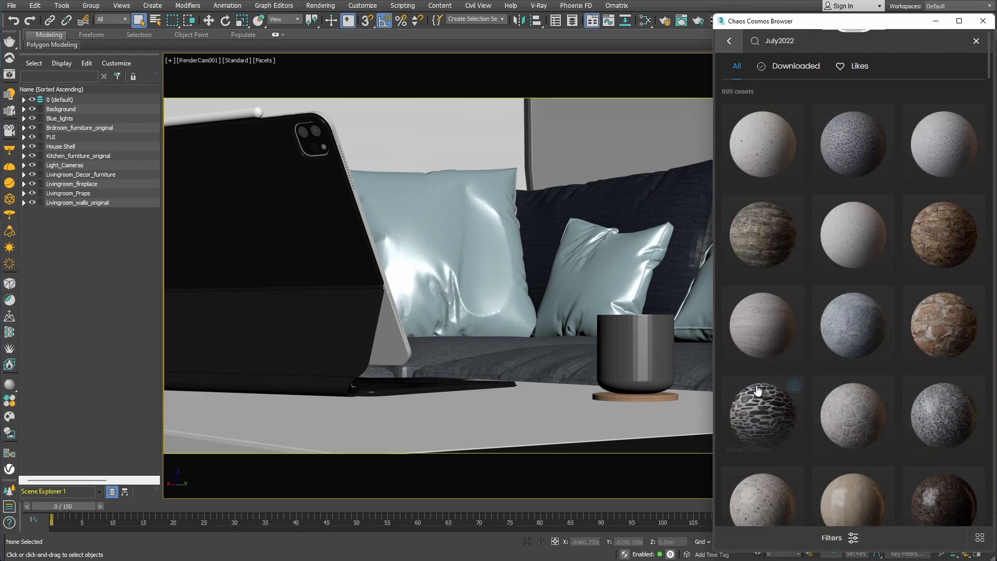
scroll(891, 367, down, 7)
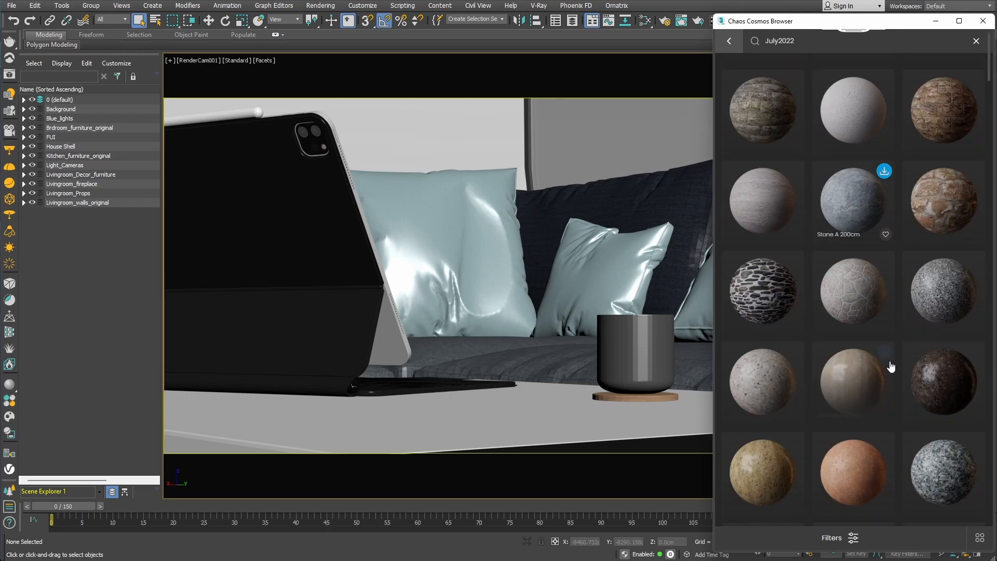
scroll(890, 367, down, 10)
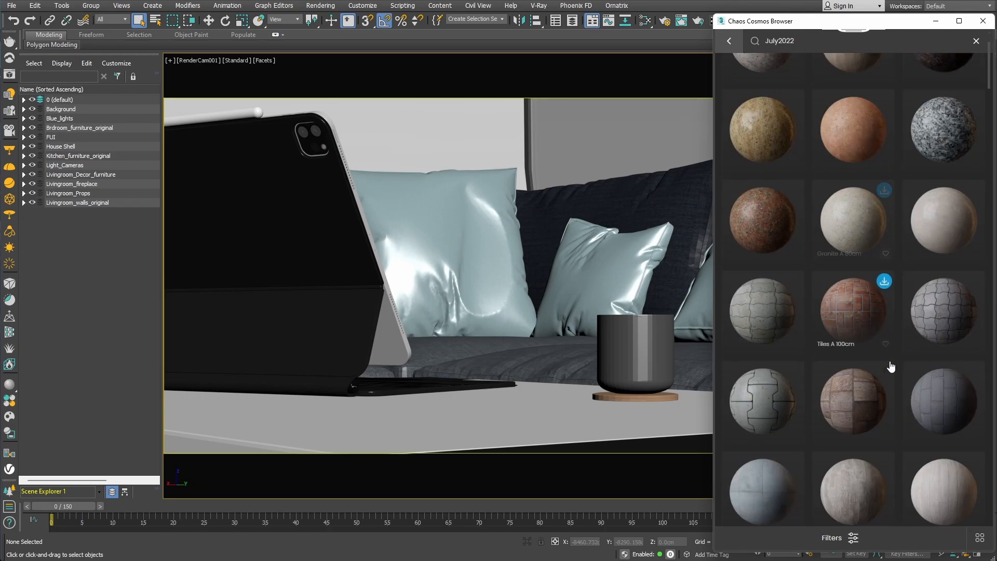
scroll(891, 366, down, 7)
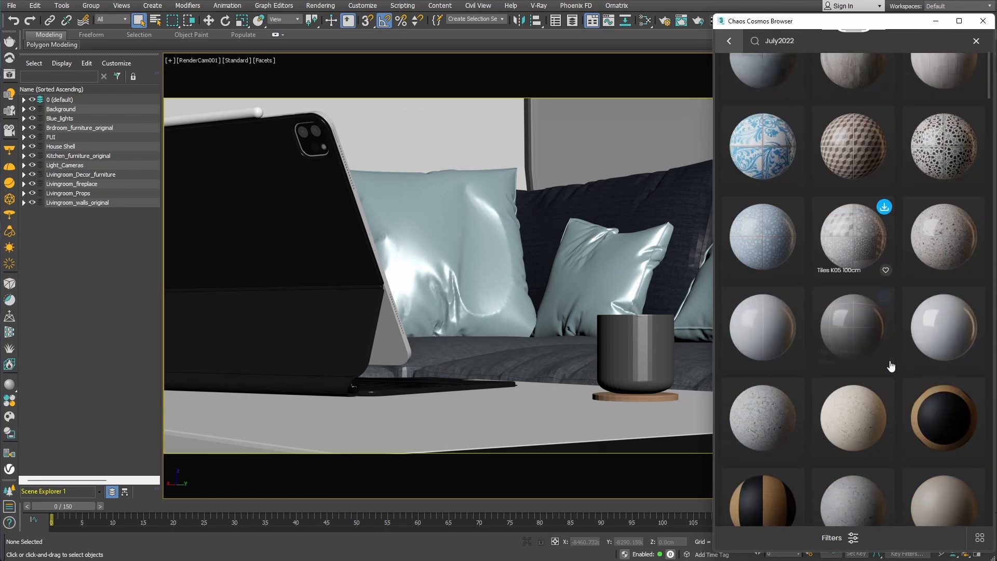
scroll(890, 367, down, 8)
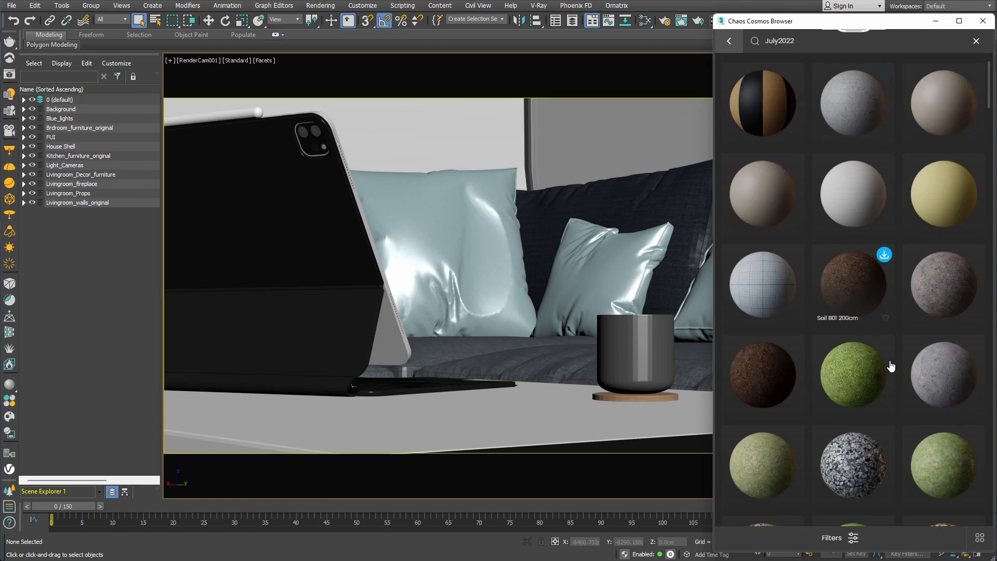
scroll(891, 366, down, 4)
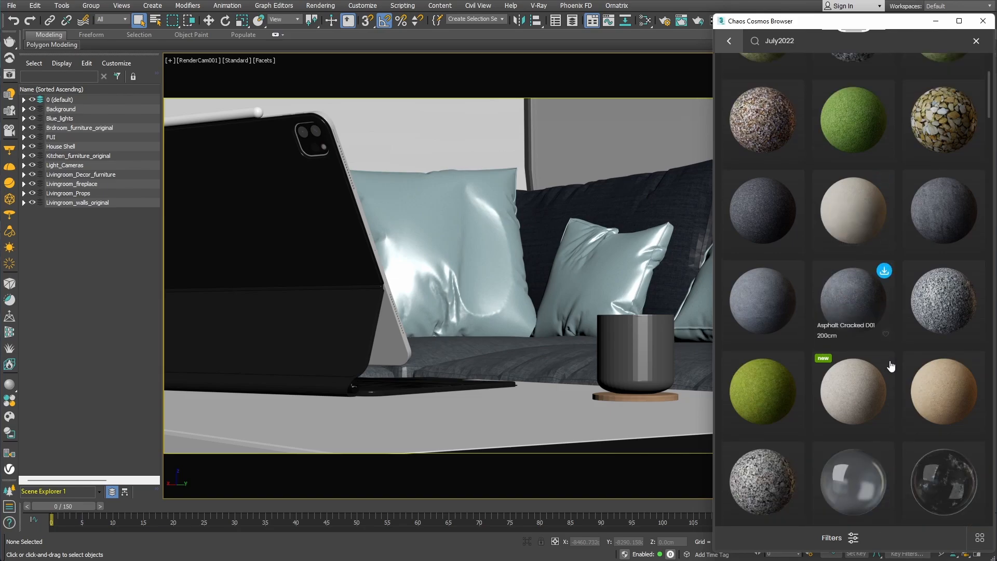
scroll(891, 366, down, 2)
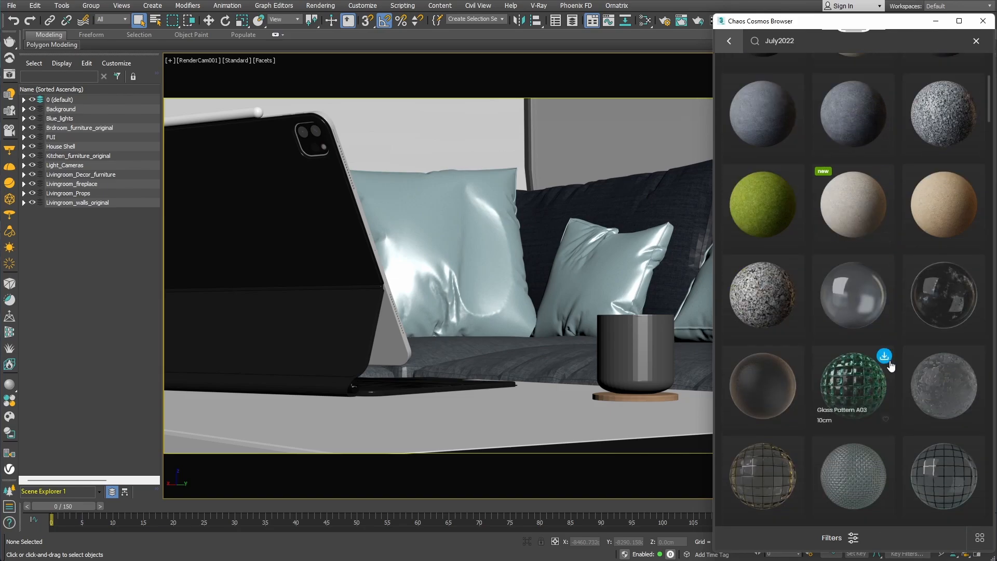
click(729, 41)
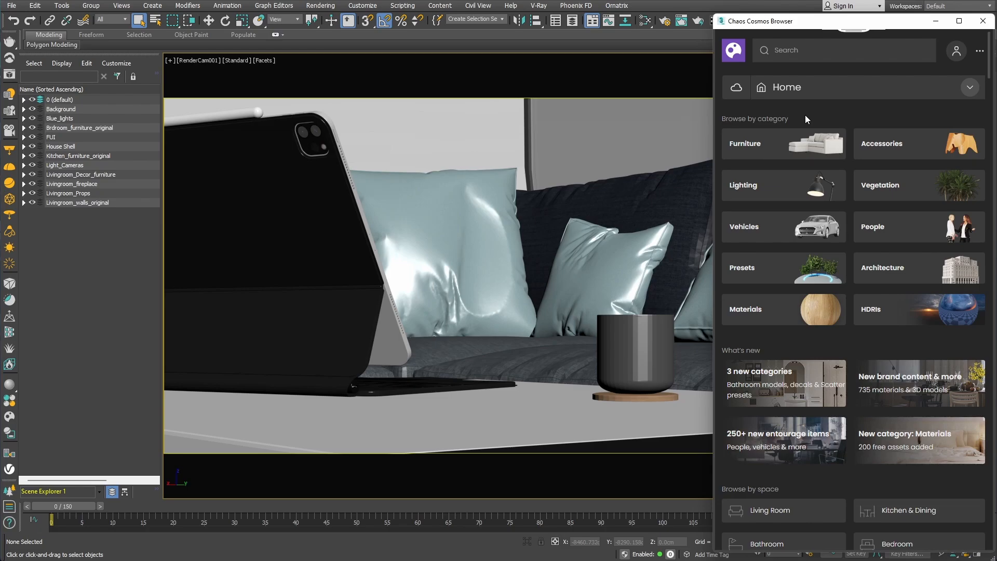
Show the Leather category of the Cosmos materials and look through its assets.
click(748, 307)
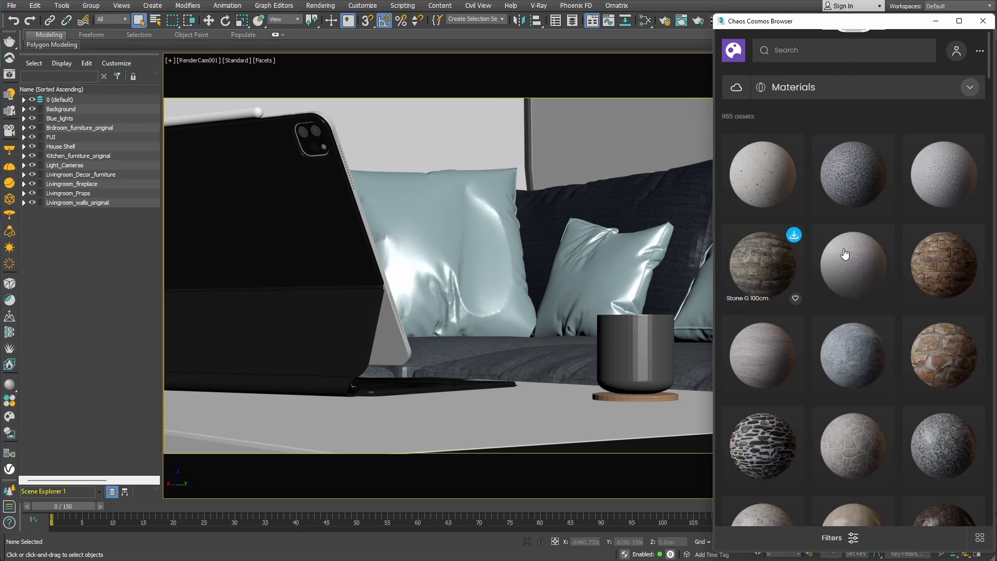
click(970, 89)
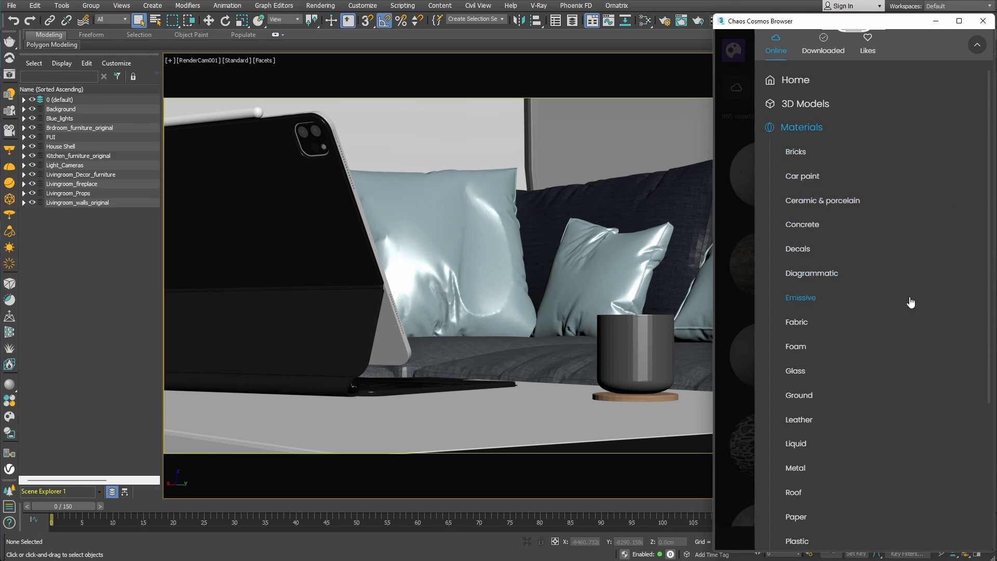
click(800, 422)
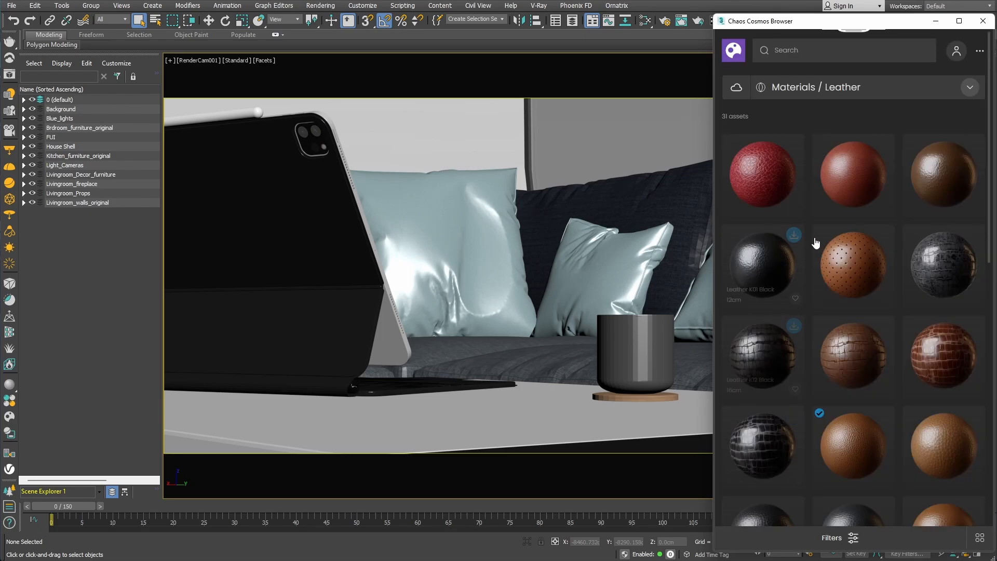
scroll(970, 318, down, 3)
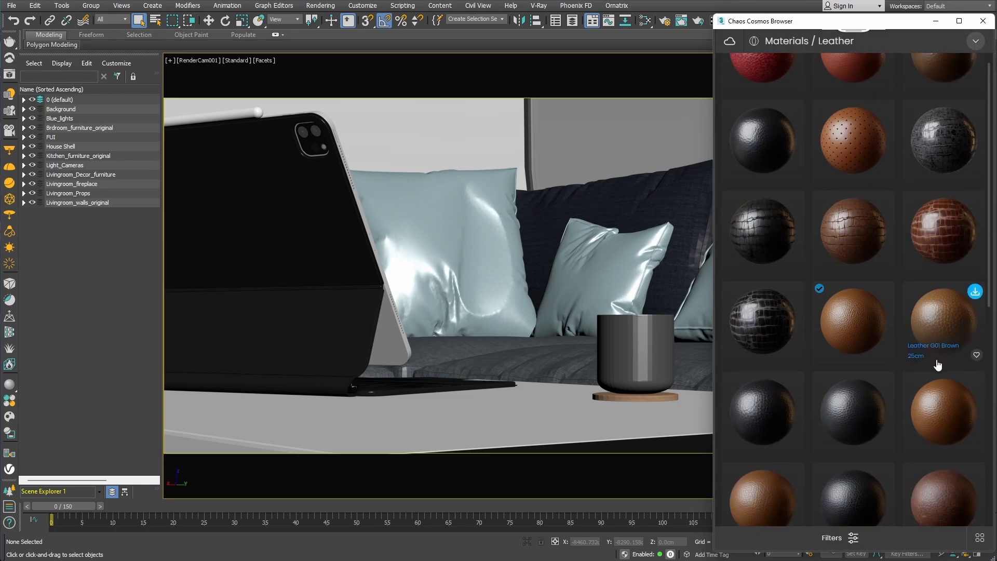
Enable triplanar mapping for Leather D01 Brown 25cm and apply the material to the tablet cover in the camera view.
mouse_move(877, 348)
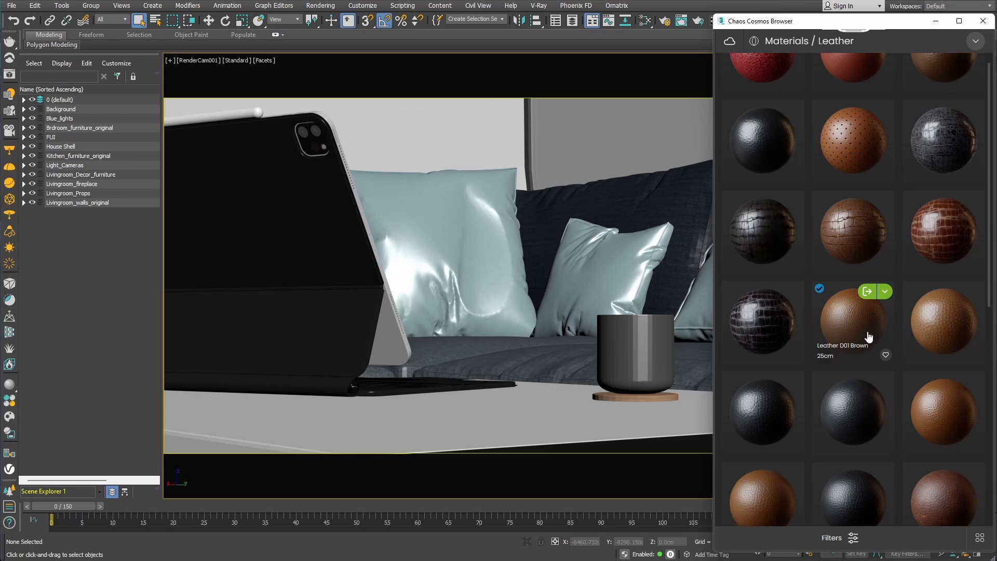
click(884, 294)
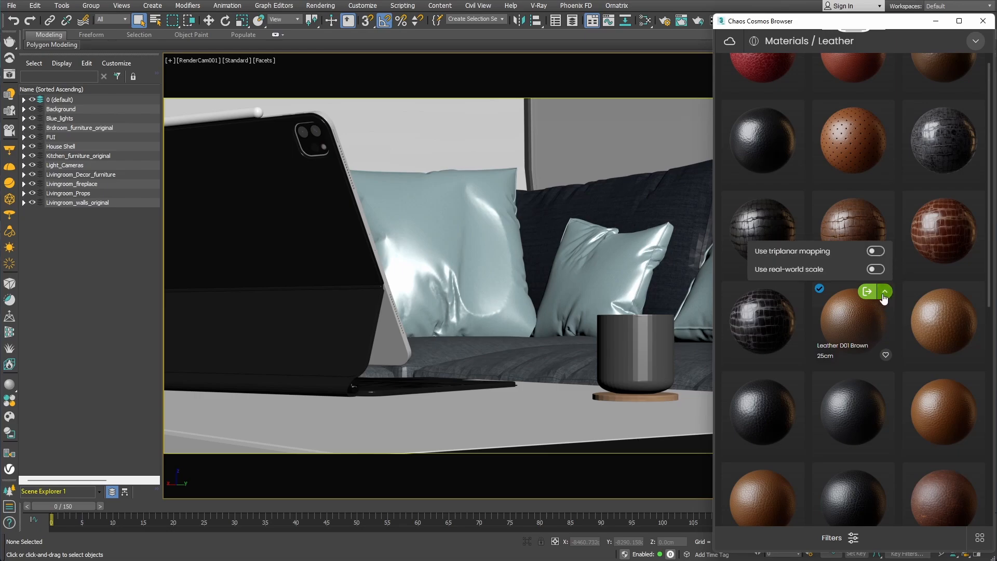
click(877, 252)
drag(849, 330, 293, 267)
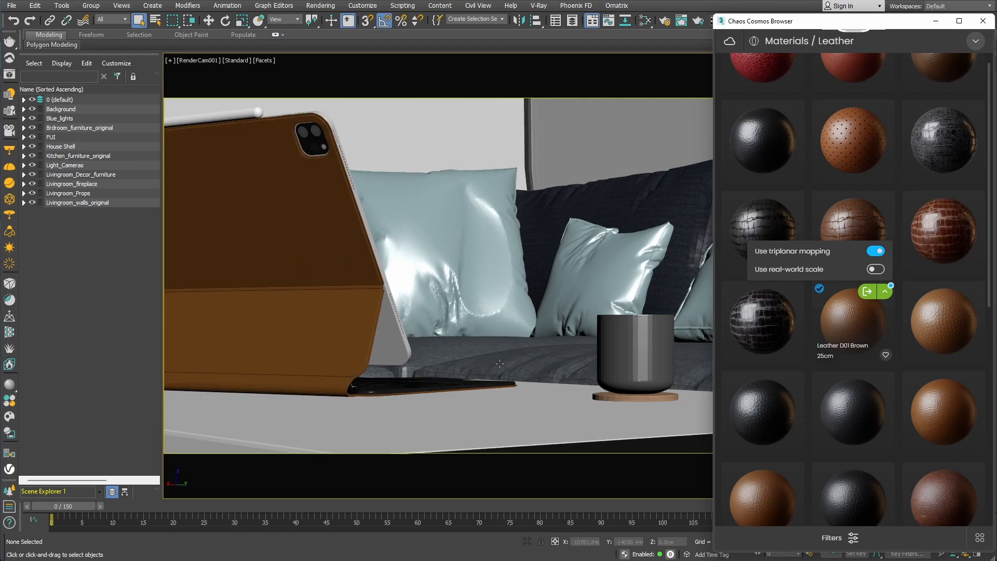
Check the leather cover in the frame buffer, and load the cover's material from the selected object into the Slate Material Editor.
click(9, 77)
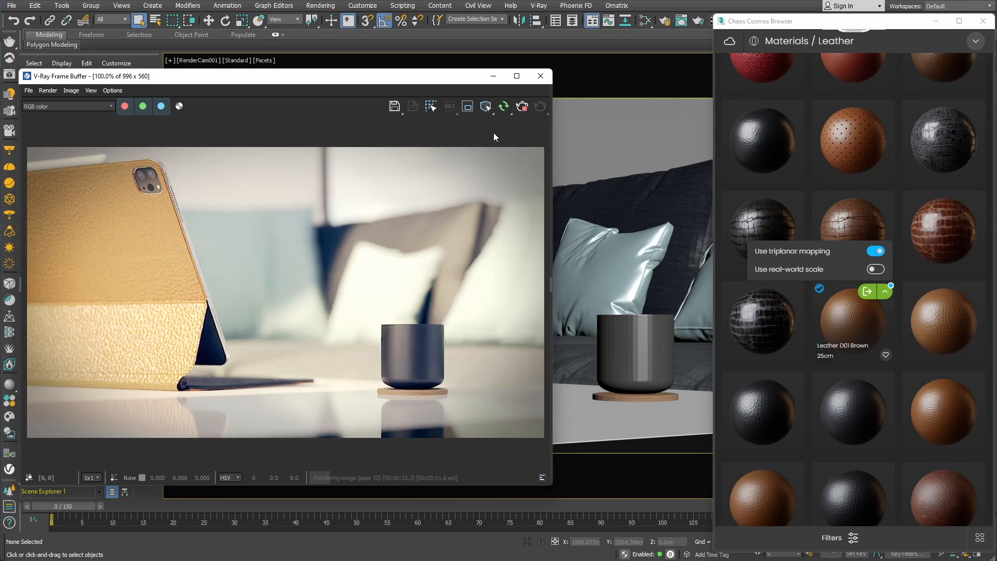
click(493, 76)
click(308, 202)
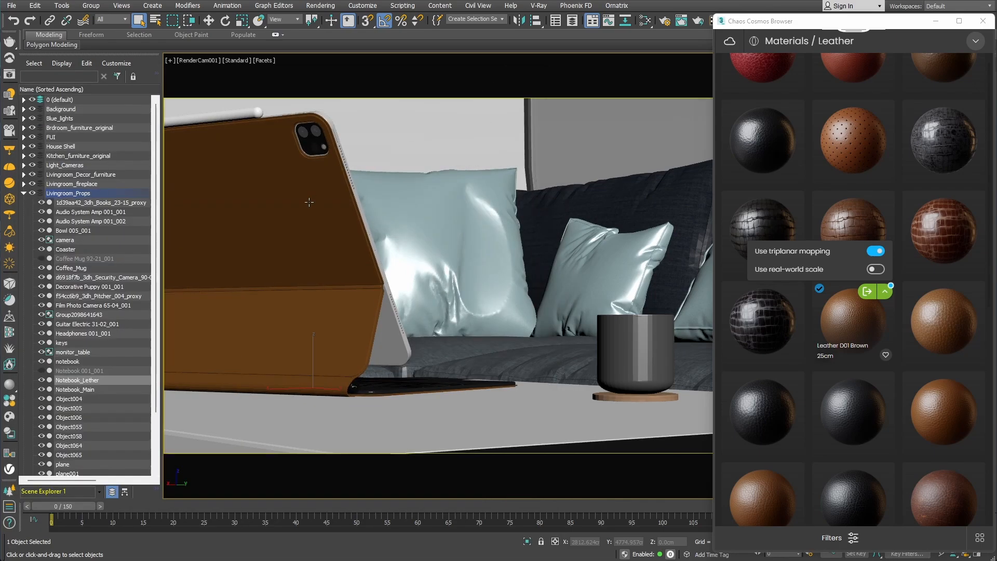
click(644, 21)
click(487, 48)
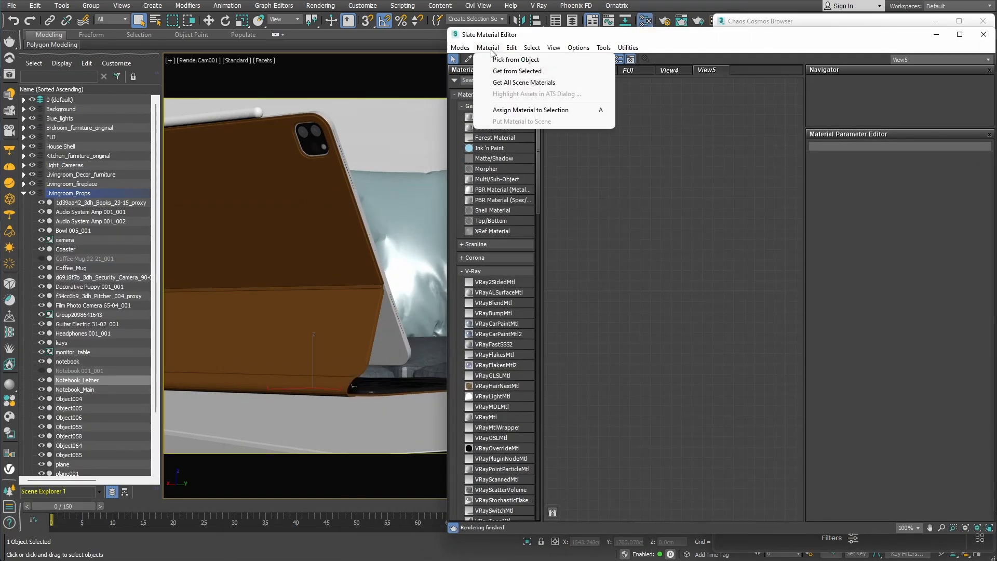
click(501, 68)
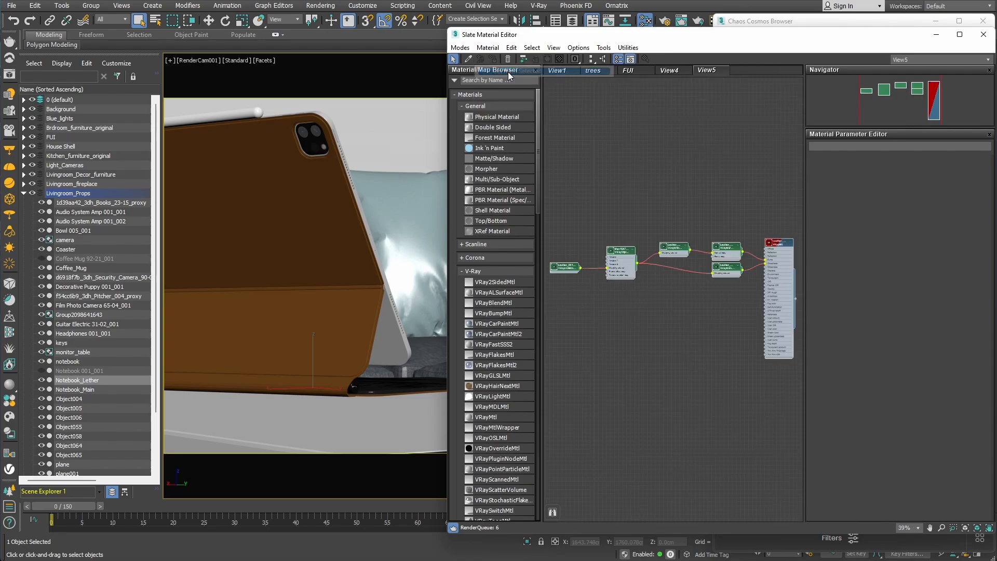
Set the U and V tiling of the leather material's VRayUVWRandomizer map to 2.0 with the frame buffer in view.
double_click(565, 267)
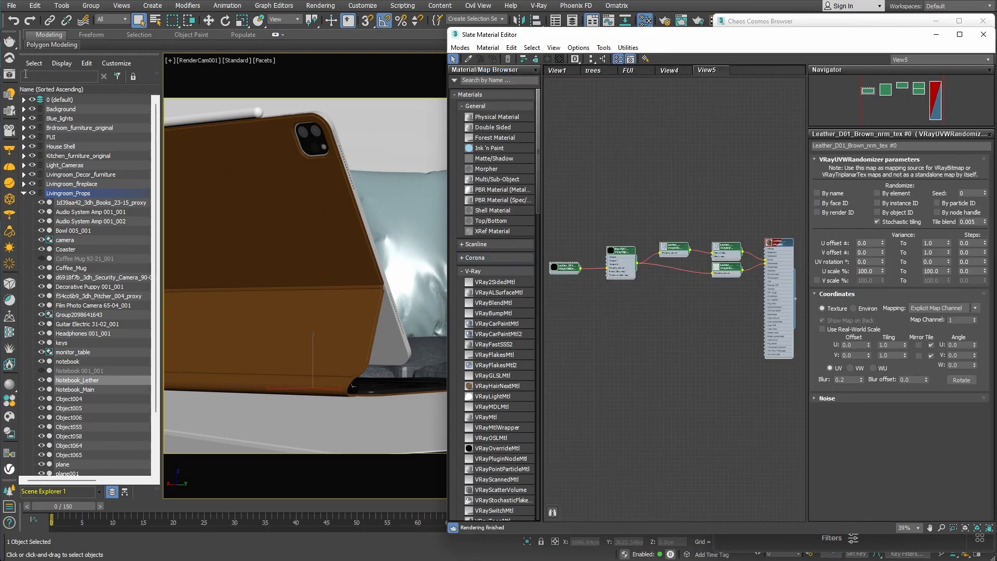
click(9, 74)
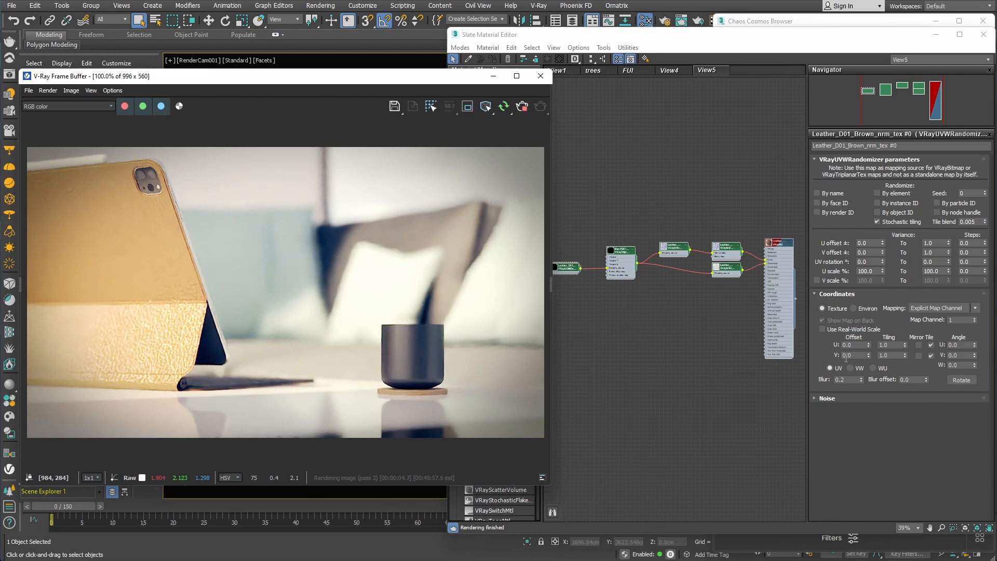
drag(891, 345, 870, 346)
text(2)
key(Tab)
text(2)
key(Return)
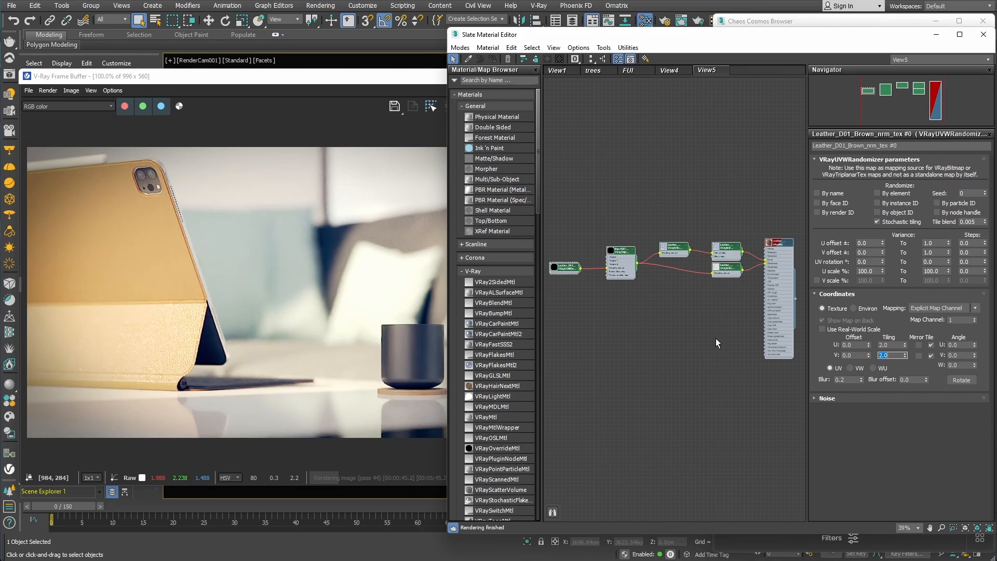
click(935, 36)
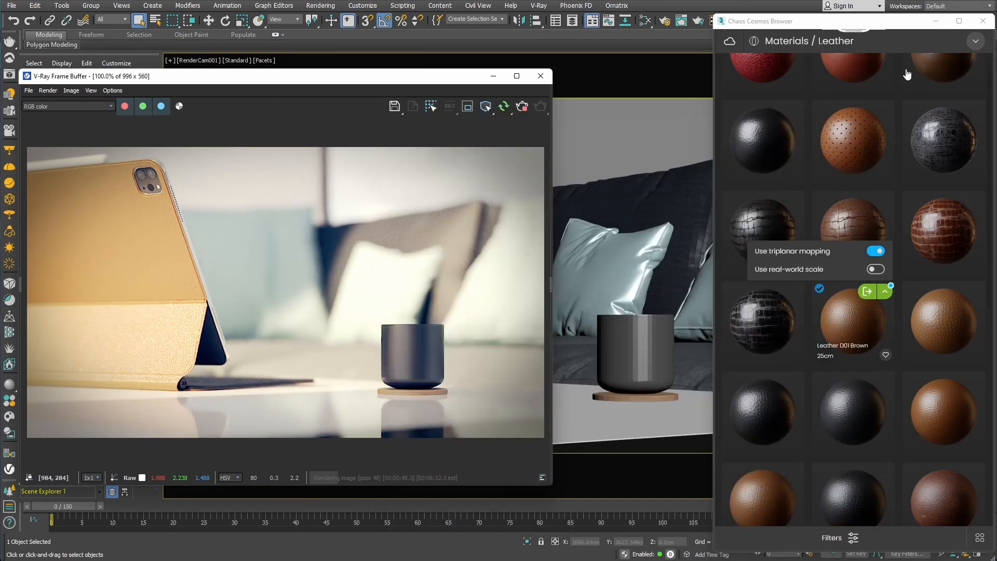
Apply Porcelain C01 20cm from the Cosmos Ceramic & porcelain materials to the mug.
click(976, 44)
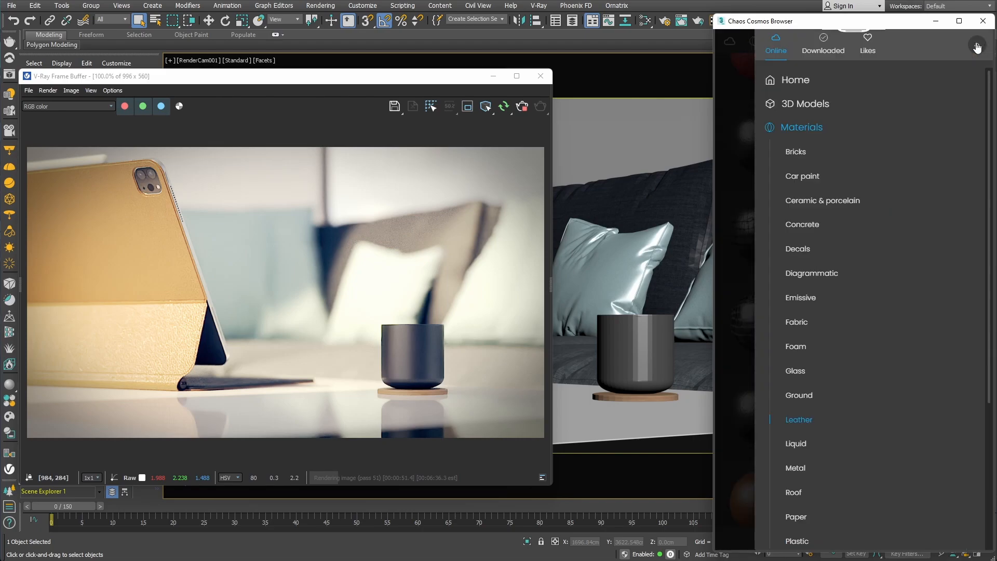
click(810, 200)
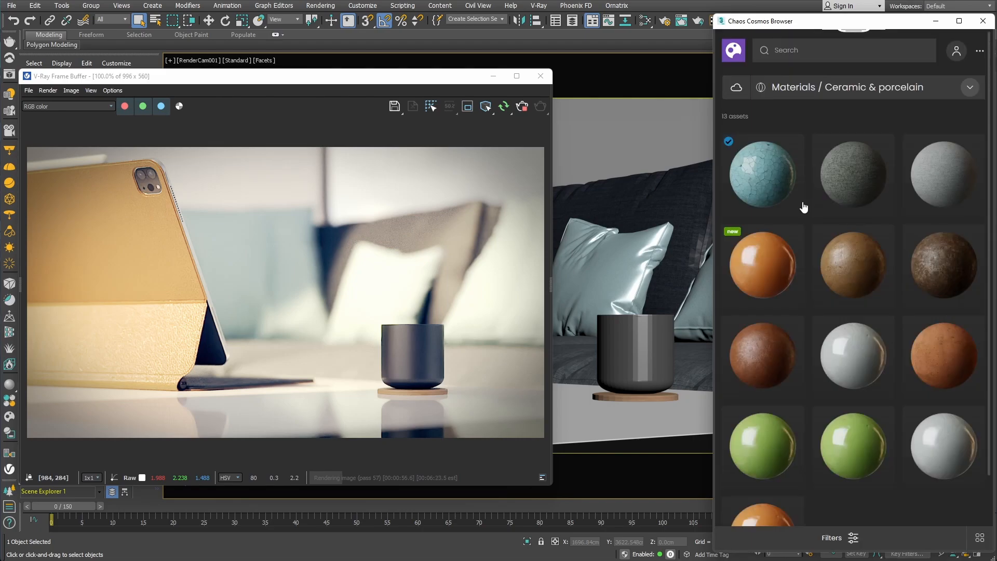
drag(762, 181, 639, 354)
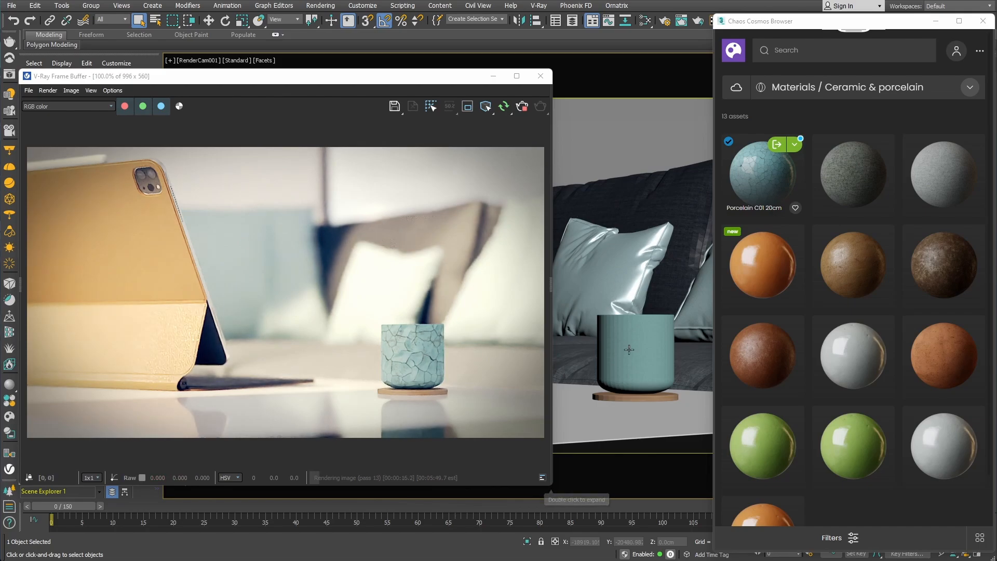
Select the mug and load its porcelain material into the Slate Material Editor.
click(629, 349)
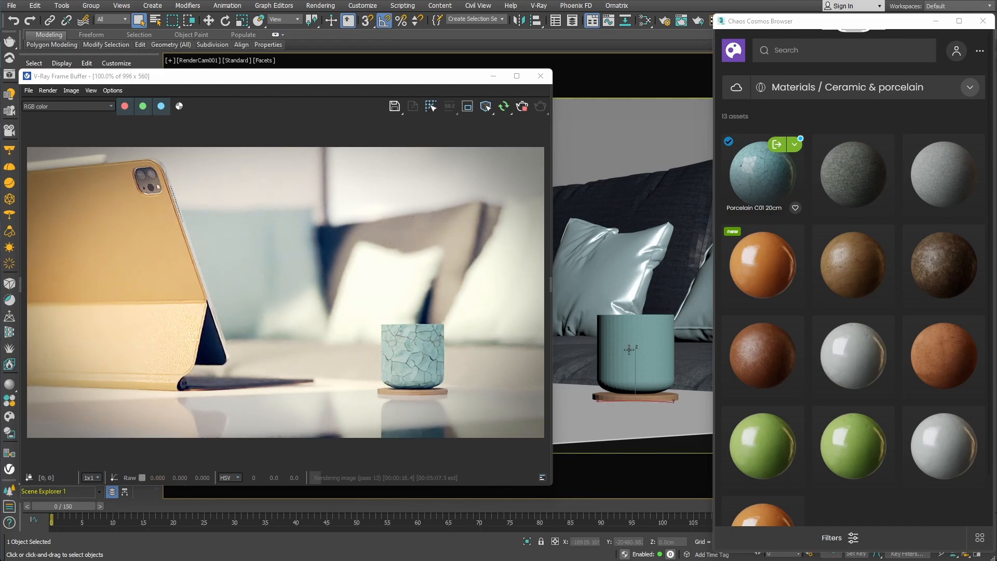
click(645, 20)
scroll(660, 277, down, 3)
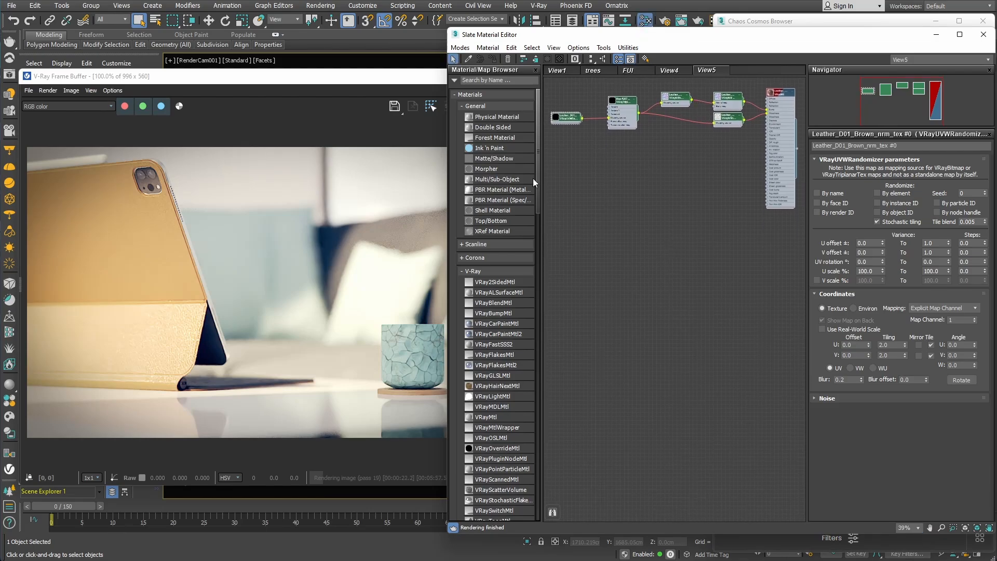
click(487, 48)
click(494, 71)
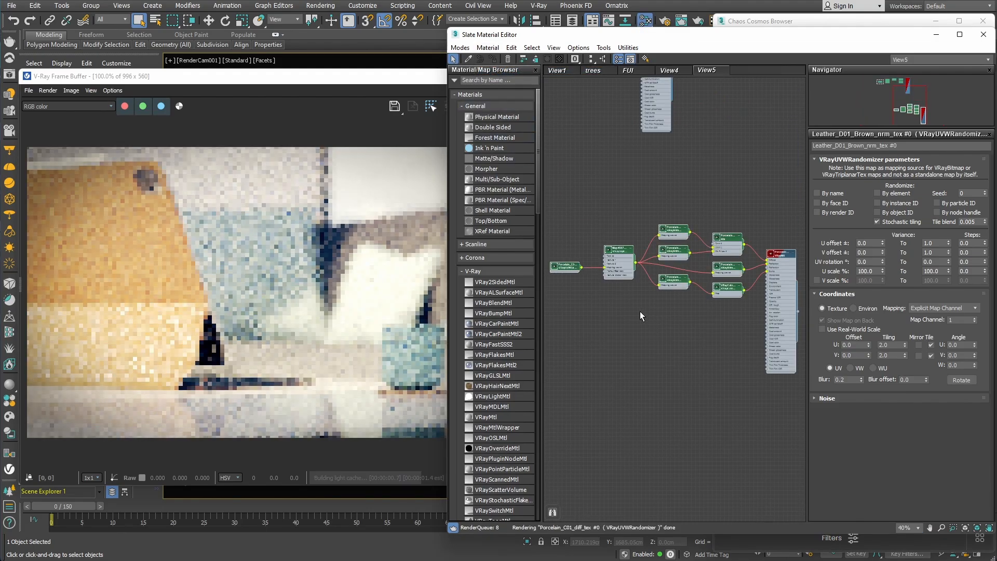
Set the U and V tiling of the porcelain material's VRayUVWRandomizer map to 3.0.
double_click(563, 267)
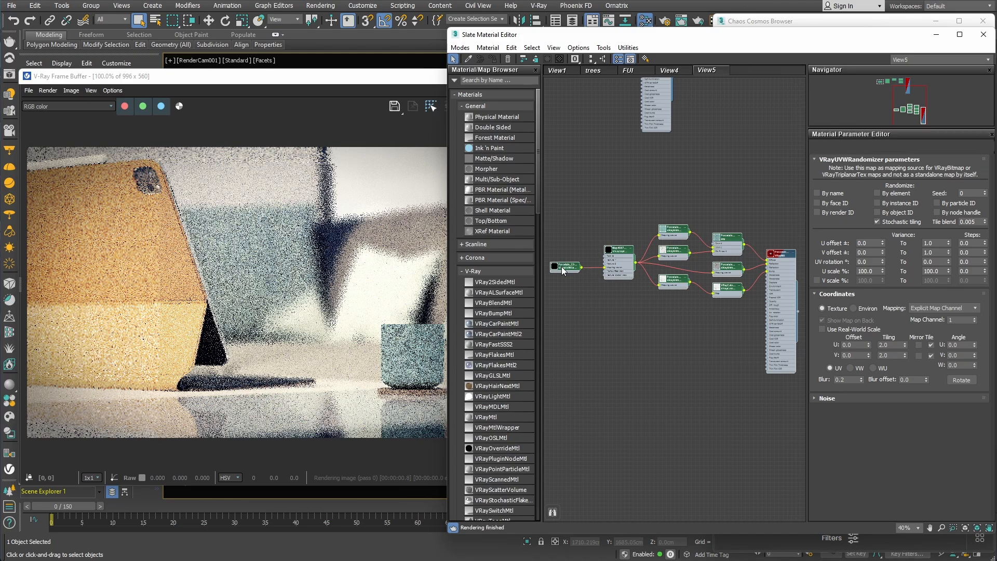
click(879, 345)
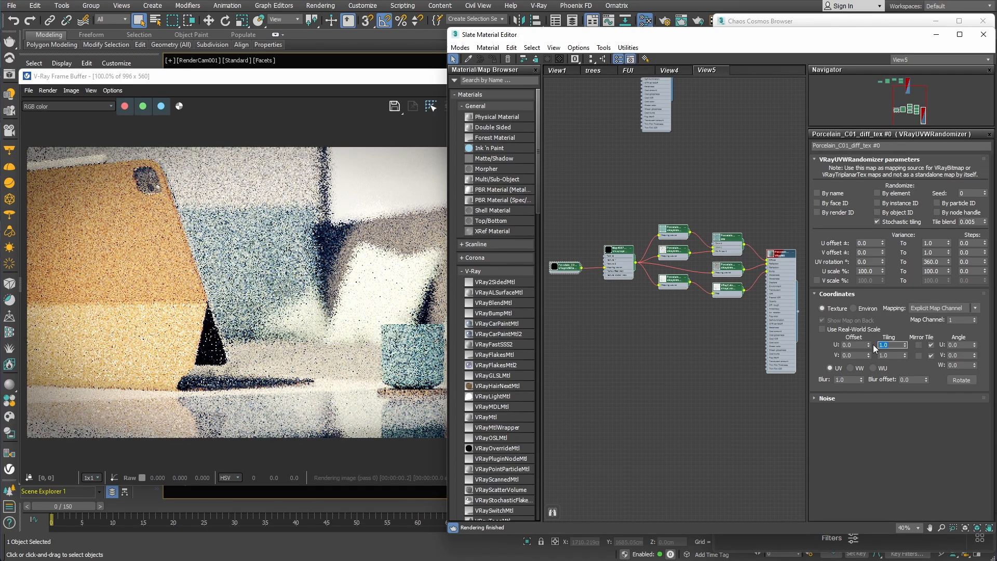
text(3)
key(Tab)
text(3)
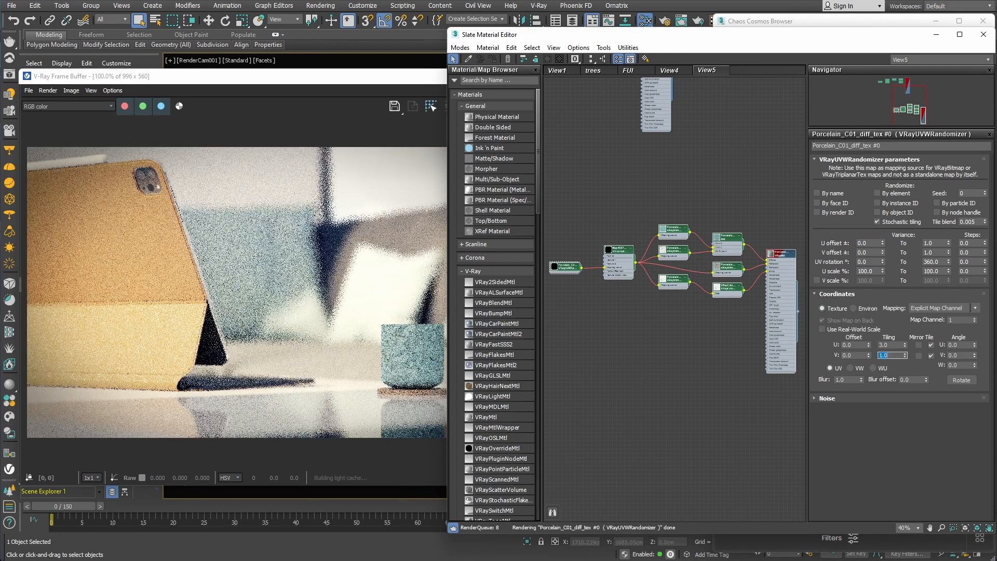
key(Return)
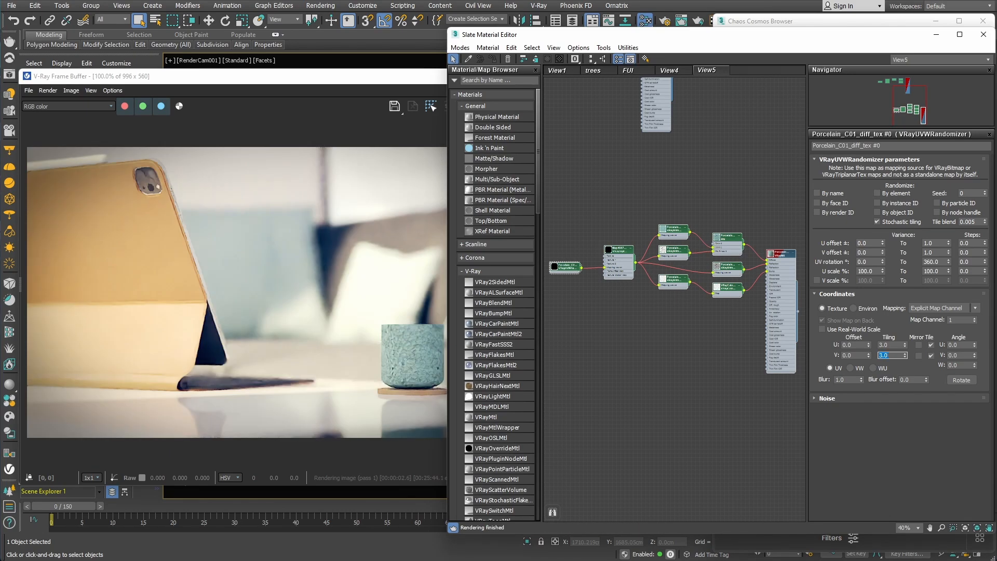
Set the bump map amount of the Porcelain_C01_20cm material to 5.0 and minimize the material editor.
double_click(777, 255)
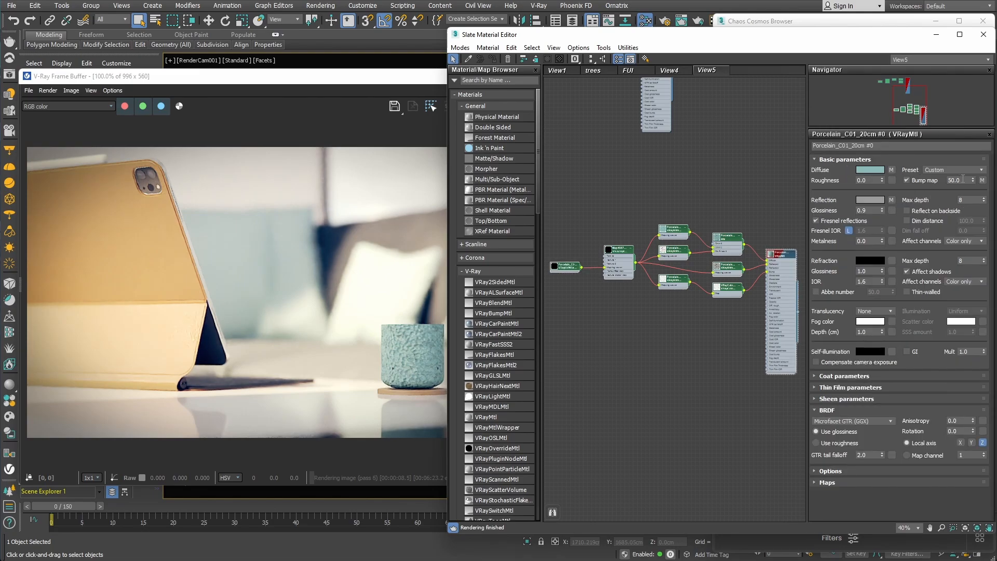
drag(962, 178, 941, 180)
text(5)
key(Return)
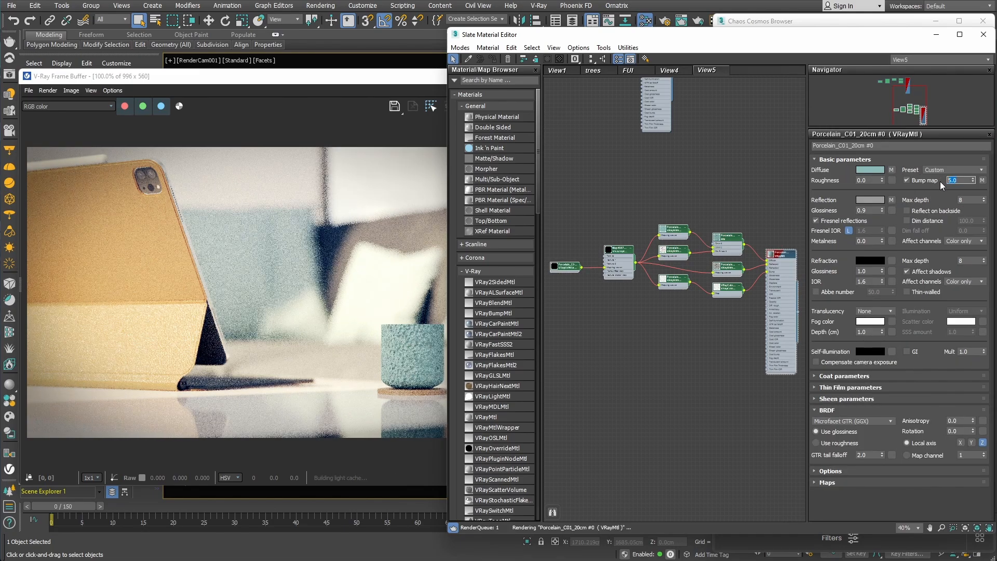
click(935, 34)
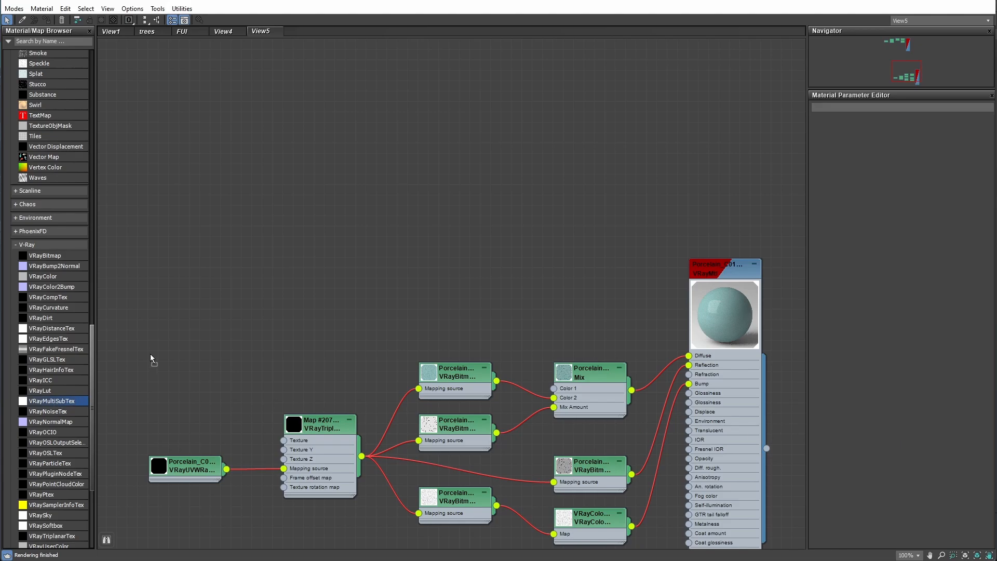
Add a VRayMultiSubTex map above the porcelain nodes and add images Ornaments_00 to Ornaments_03 to its batch load list.
click(321, 147)
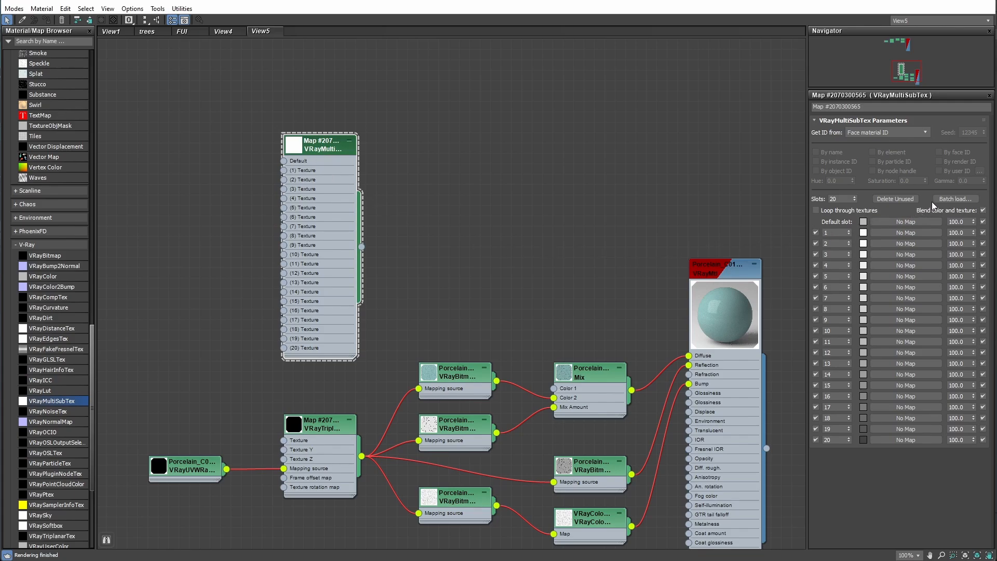
click(958, 198)
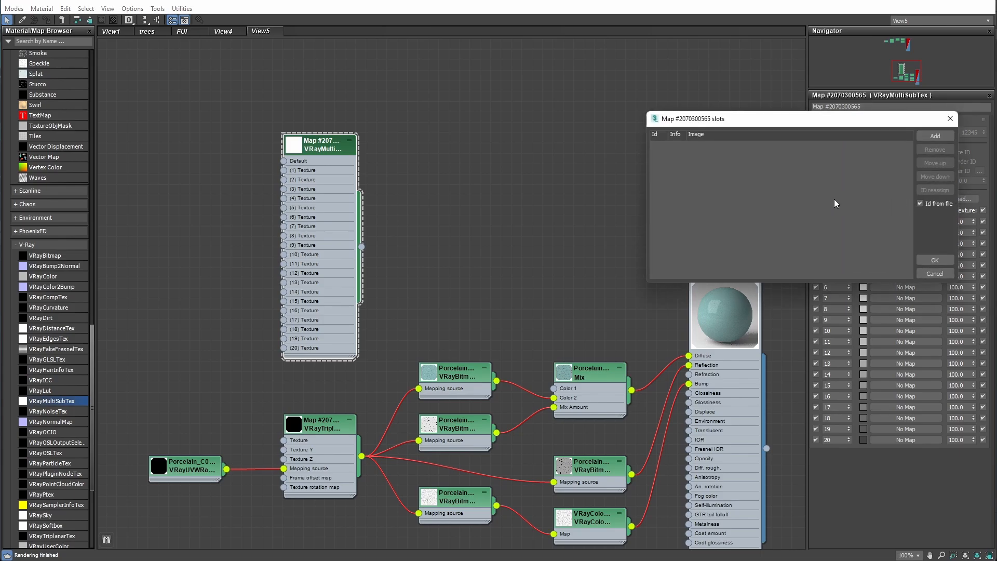
click(943, 137)
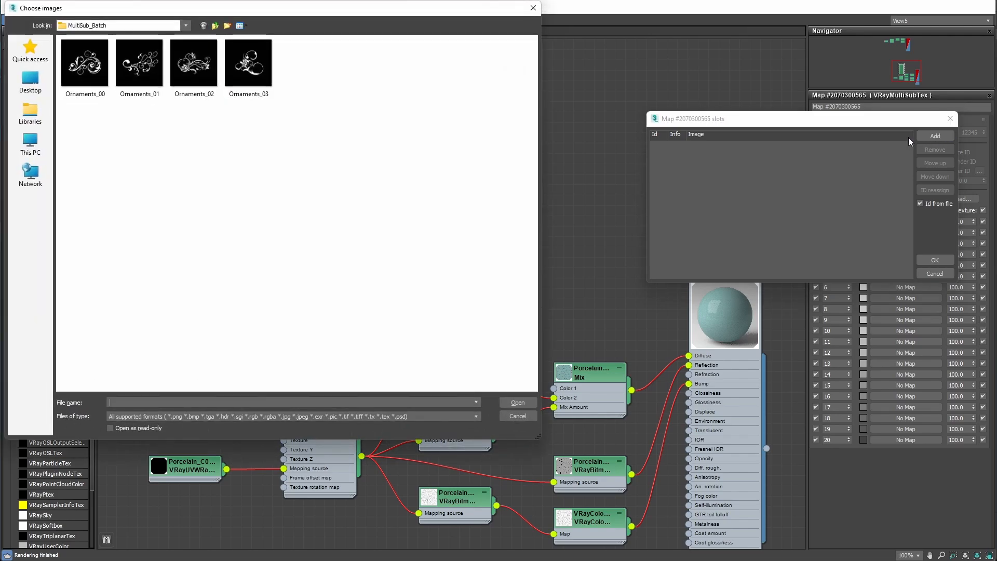
drag(79, 130, 285, 78)
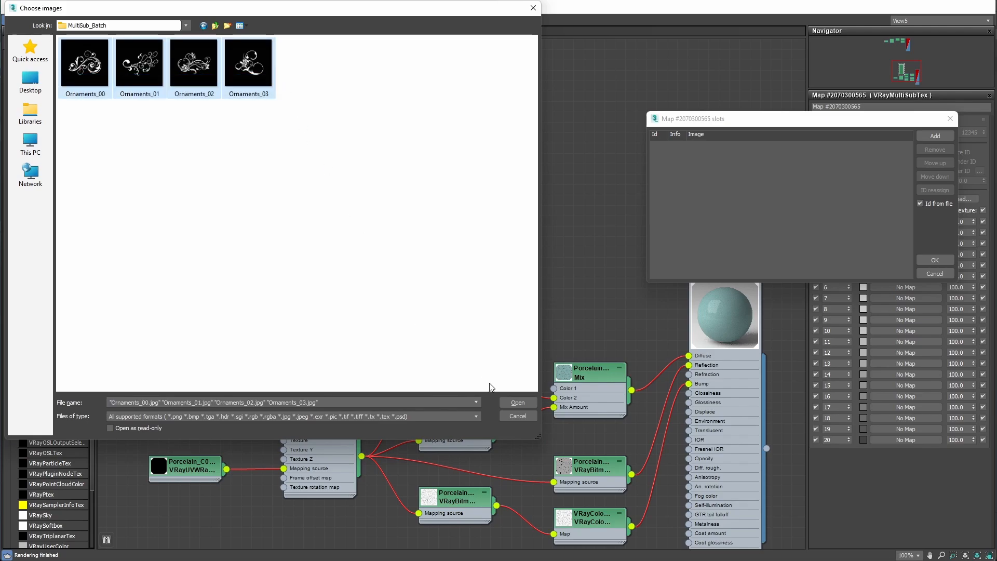
click(525, 402)
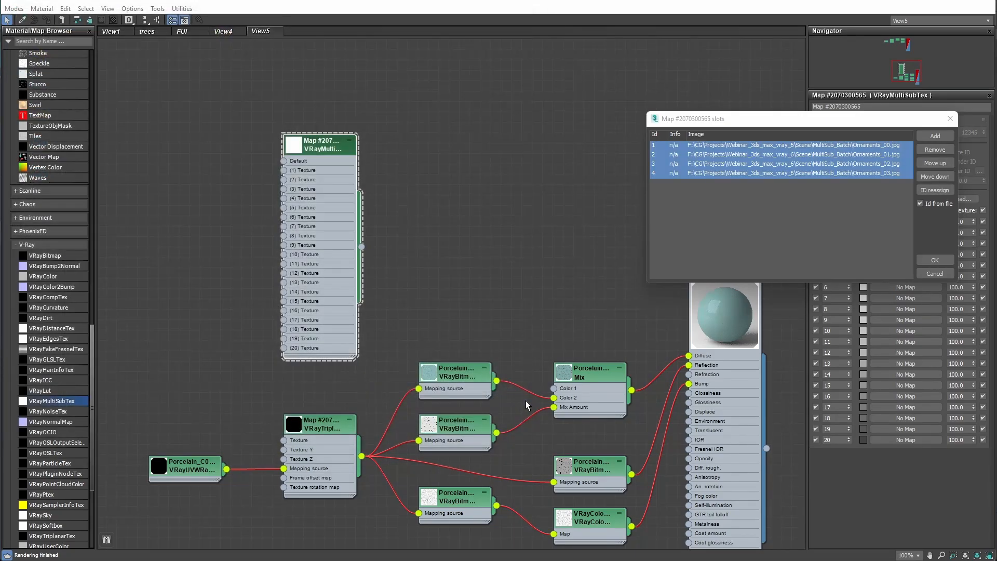
Move Ornaments_03.jpg to second place in the batch list, and connect the loaded VRayMultiSubTex to the Mix map's Mix Amount.
click(821, 196)
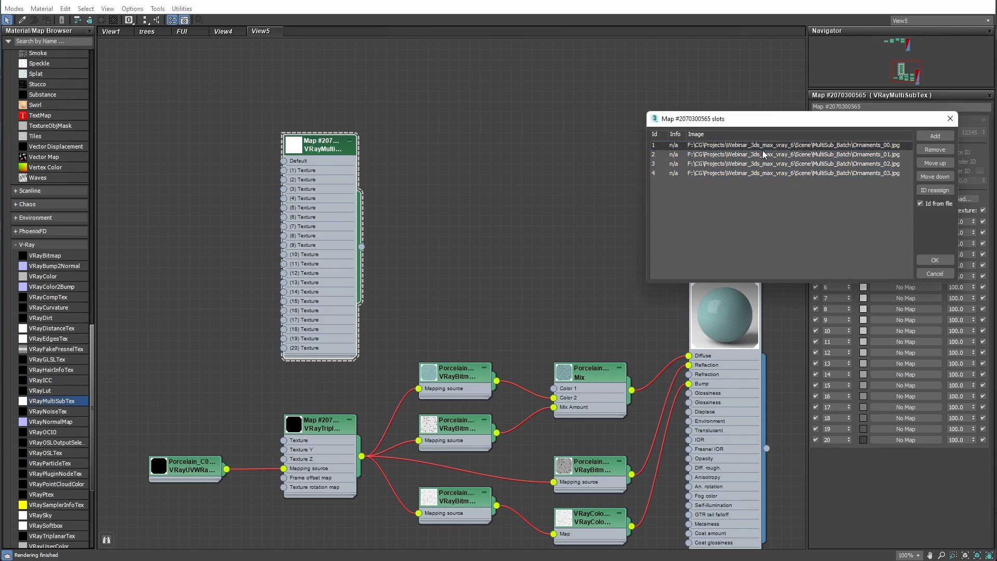
click(765, 172)
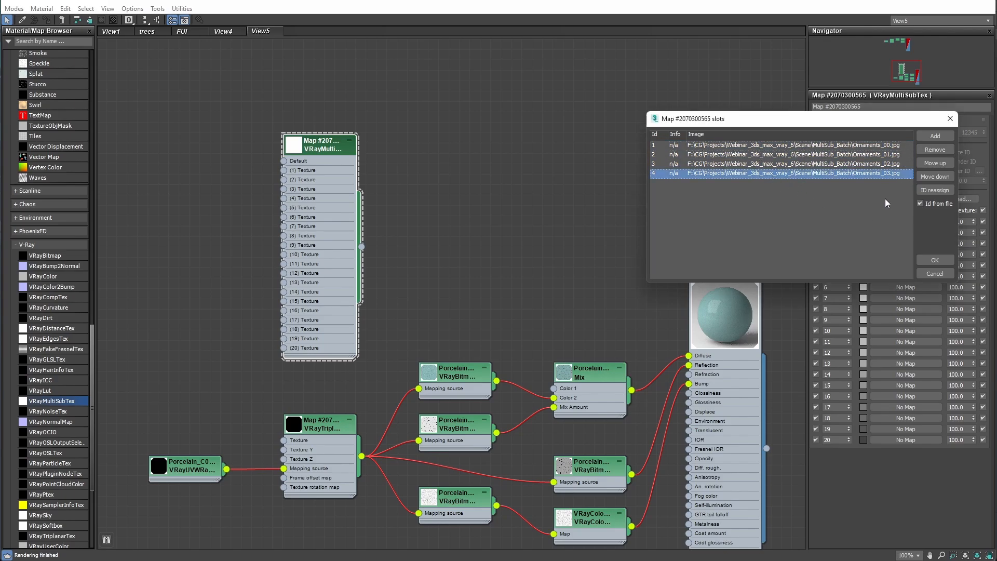
click(933, 163)
click(933, 163)
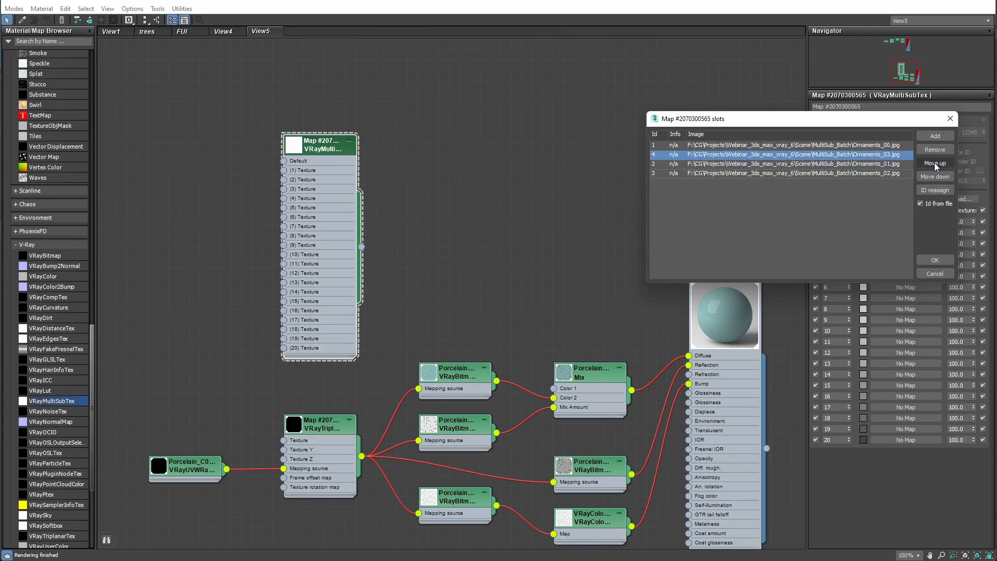
click(818, 218)
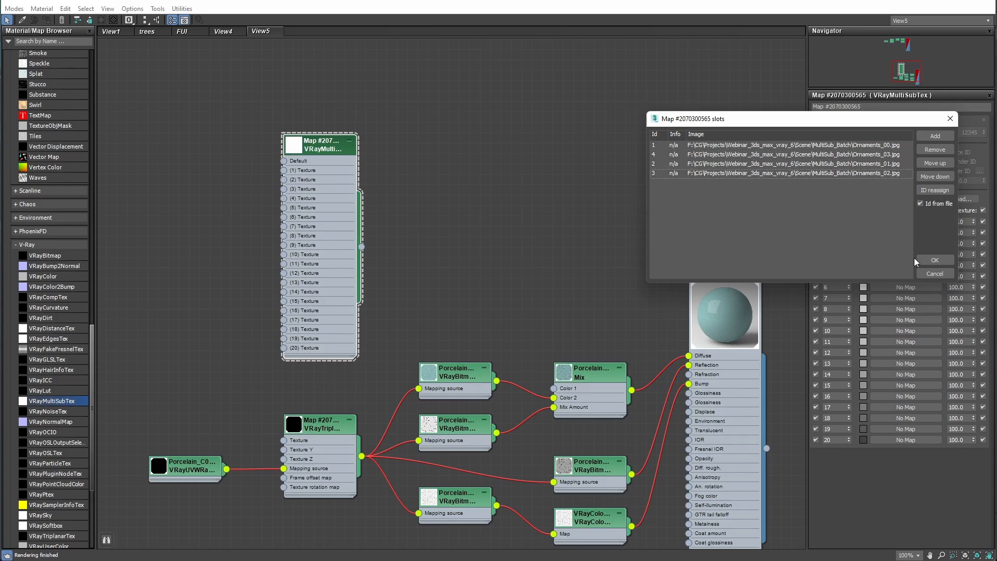
click(928, 261)
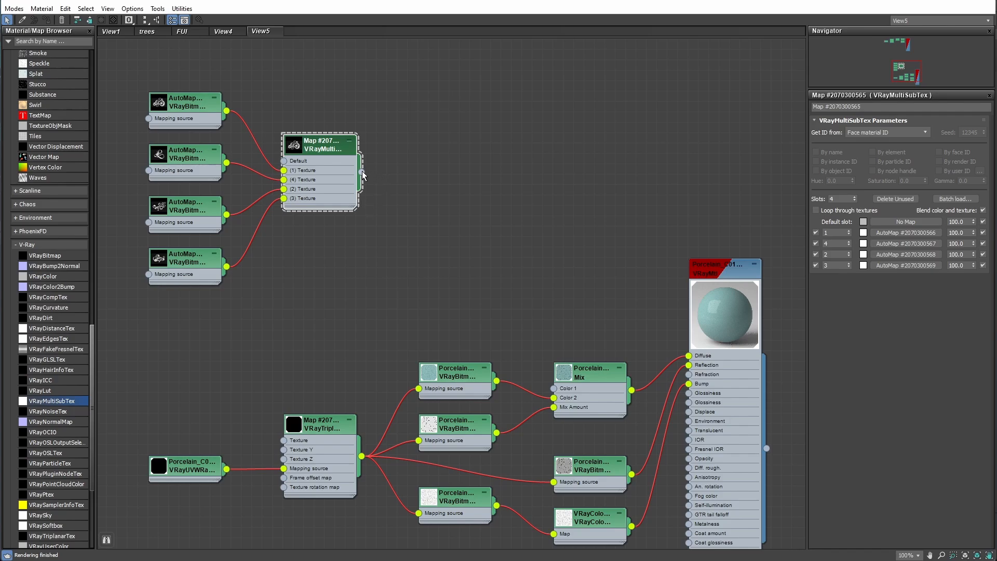
drag(362, 171, 554, 408)
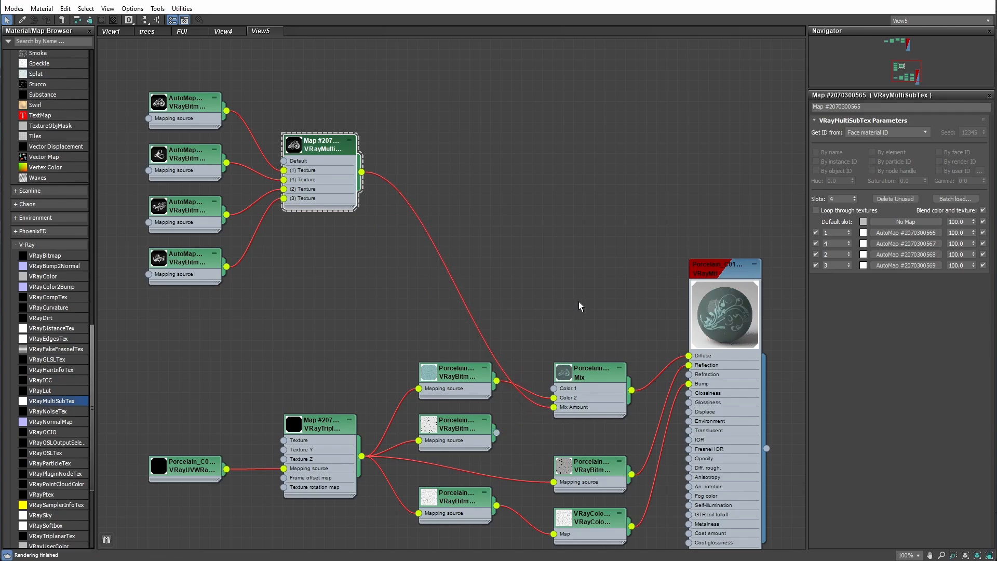
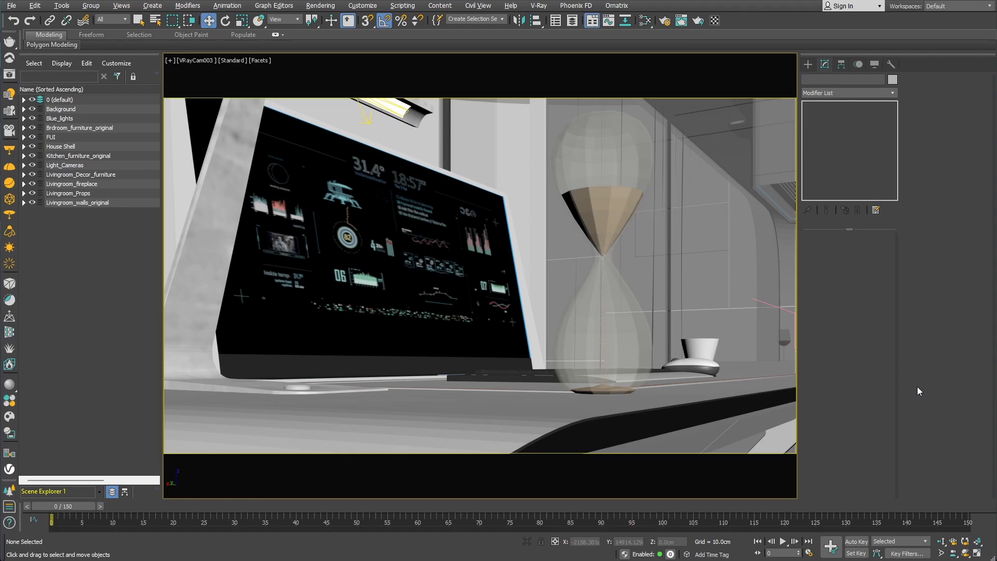
Select the decorative hourglass and start an interactive render with its glass material open in the Slate Material Editor.
click(619, 325)
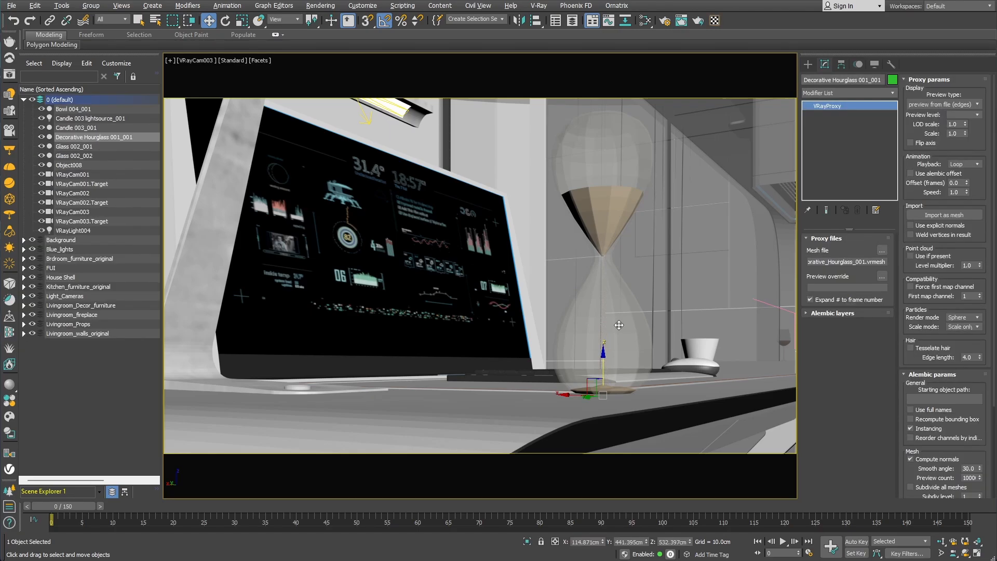
click(644, 23)
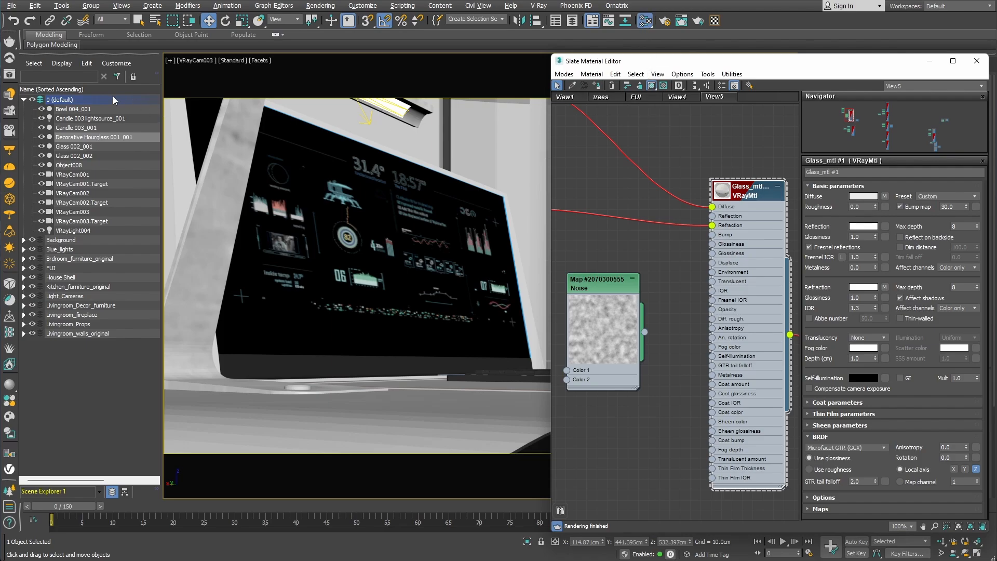
click(9, 75)
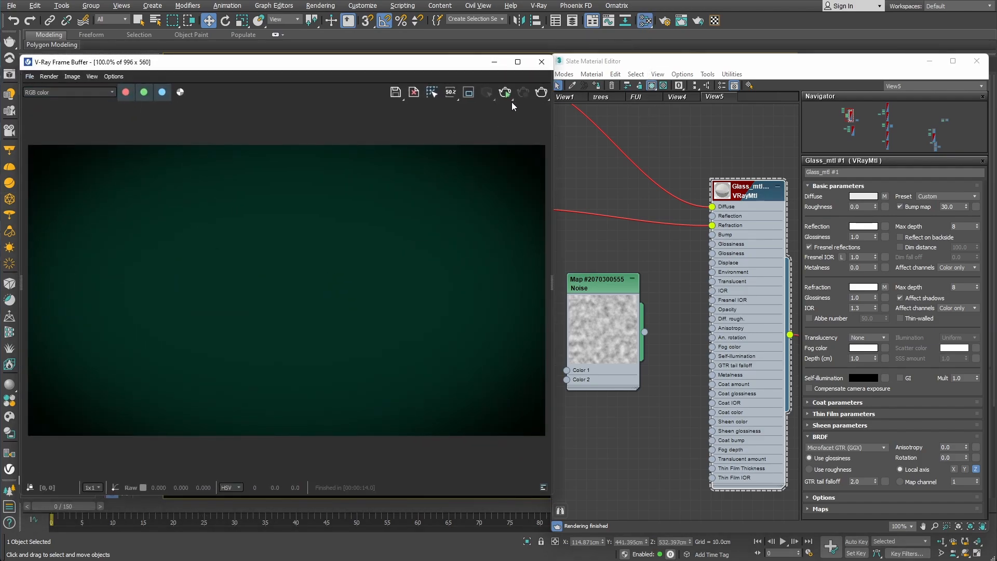
click(506, 94)
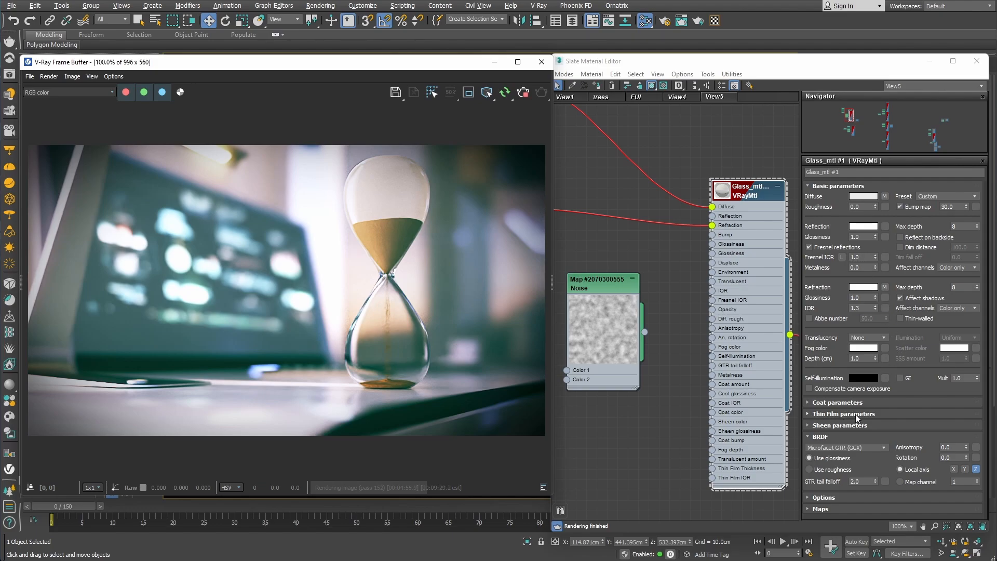
Enable thin film on the hourglass's glass material and raise its minimum thickness to 462.5 nm.
click(891, 413)
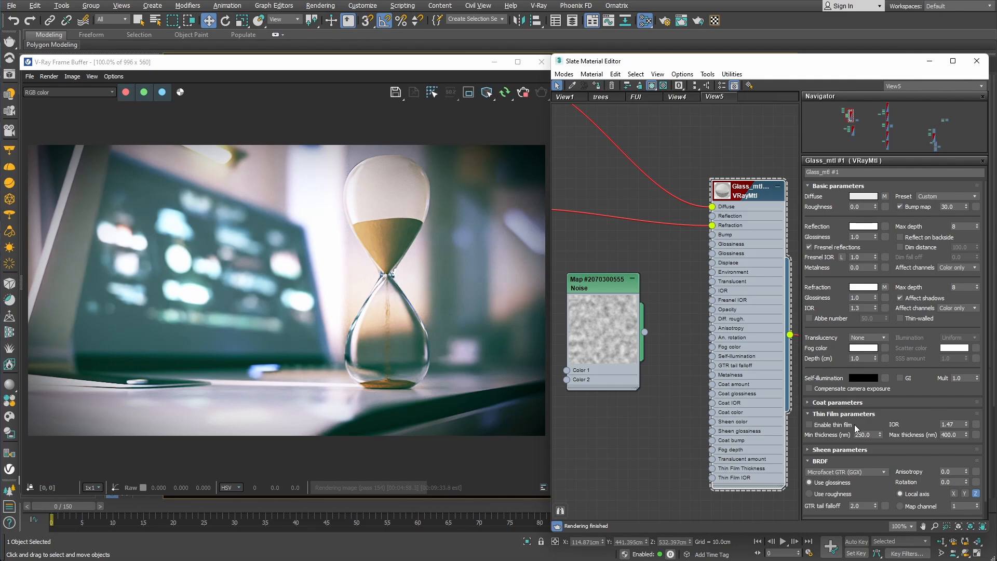
click(833, 425)
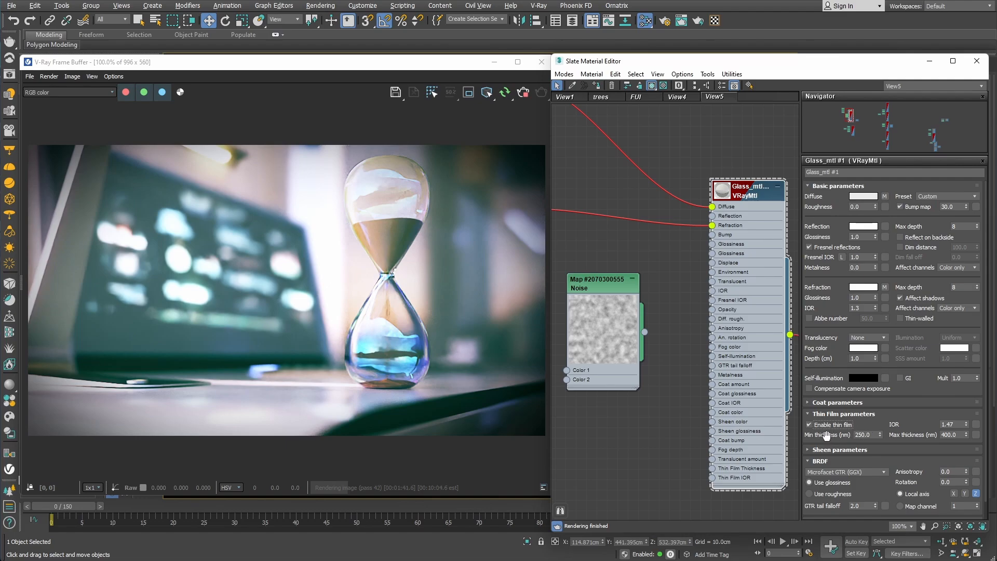
drag(882, 431, 884, 390)
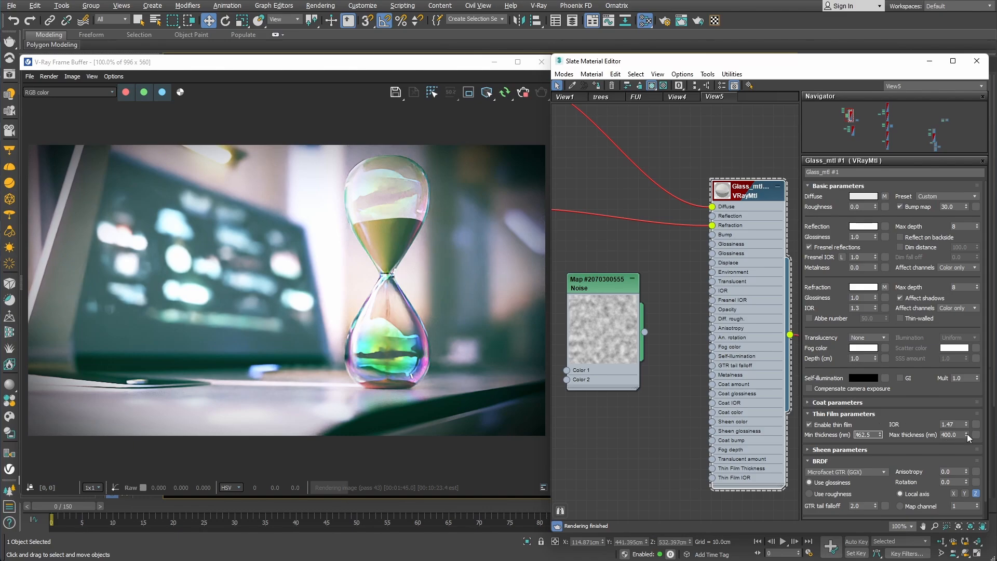
Set the maximum thin film thickness of the glass material to 696 nm.
drag(966, 434, 968, 431)
text(596)
key(Return)
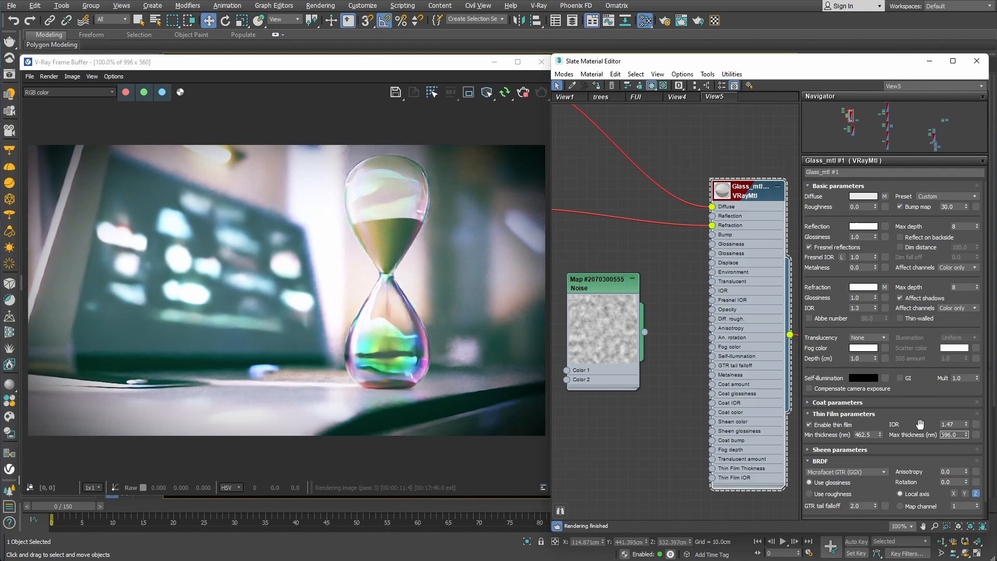
text(696)
key(Return)
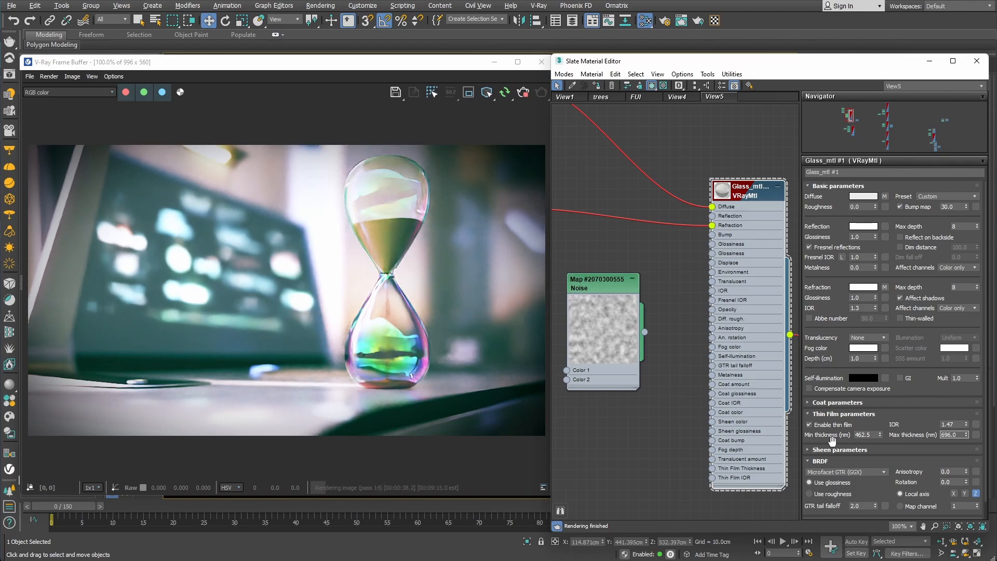
Connect the Noise map as an instance to the glass material's thin film thickness.
double_click(602, 288)
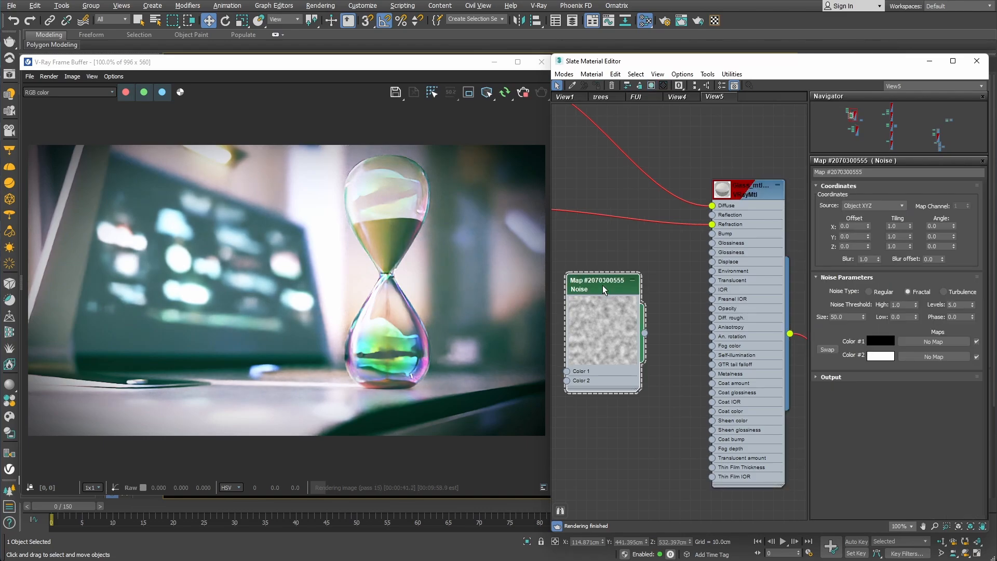
double_click(737, 192)
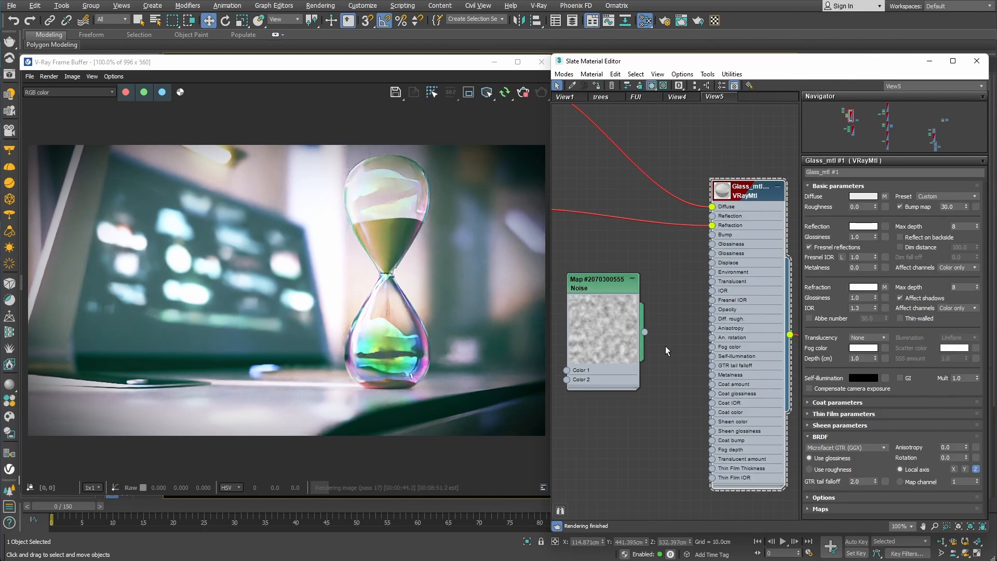
click(863, 413)
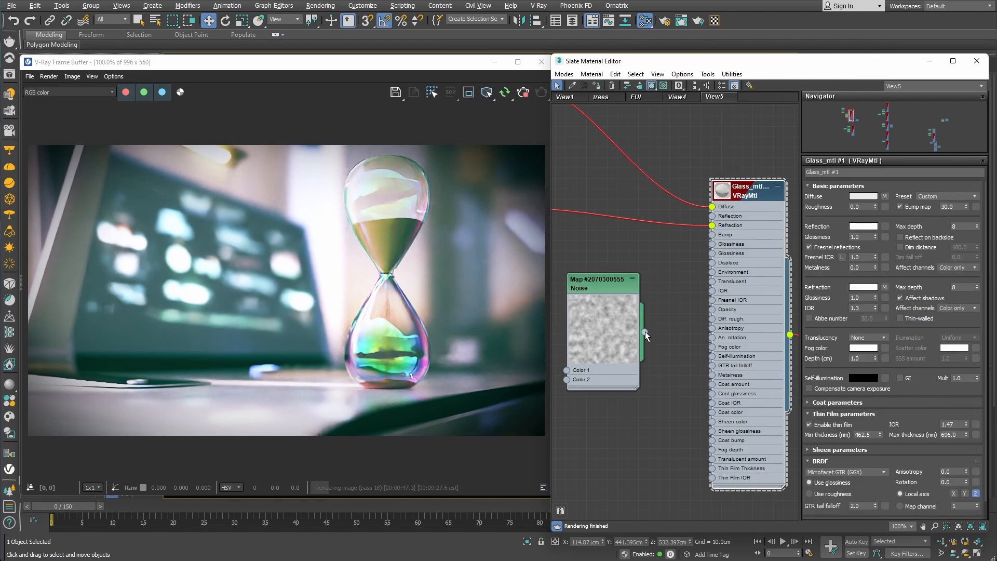
drag(644, 332, 975, 435)
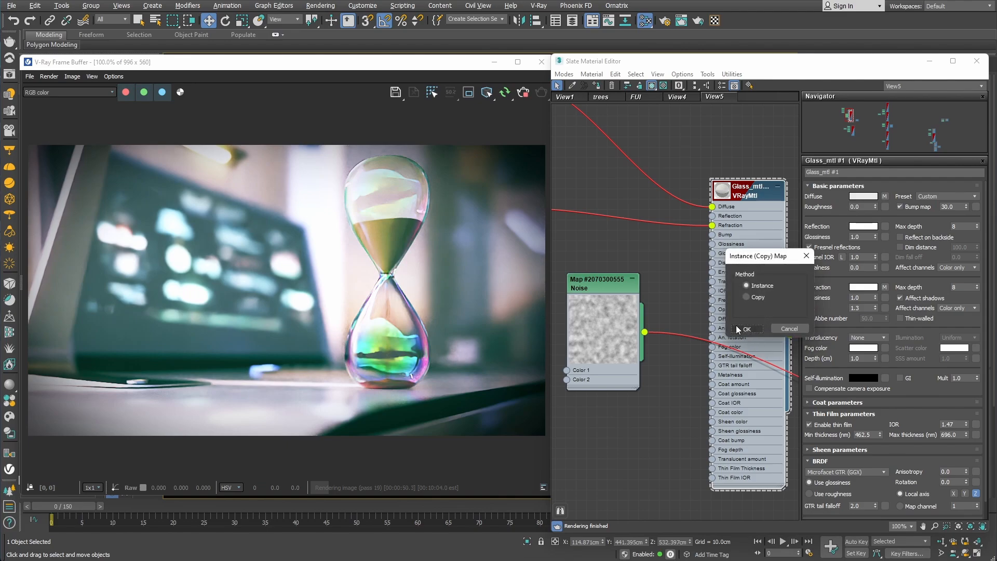
click(739, 329)
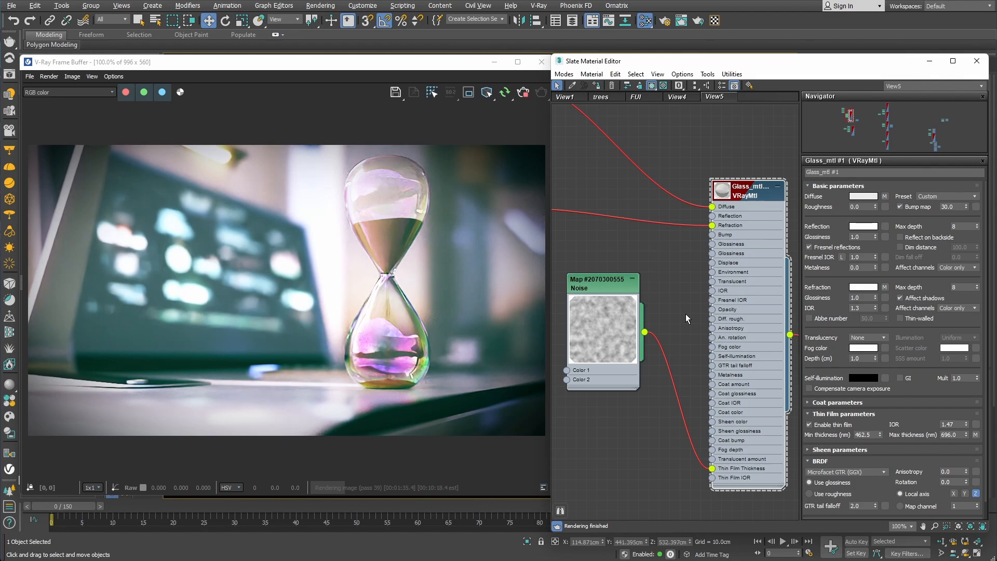
Set the glass material's Fresnel IOR to 1.5.
double_click(854, 257)
text(1.5)
key(Return)
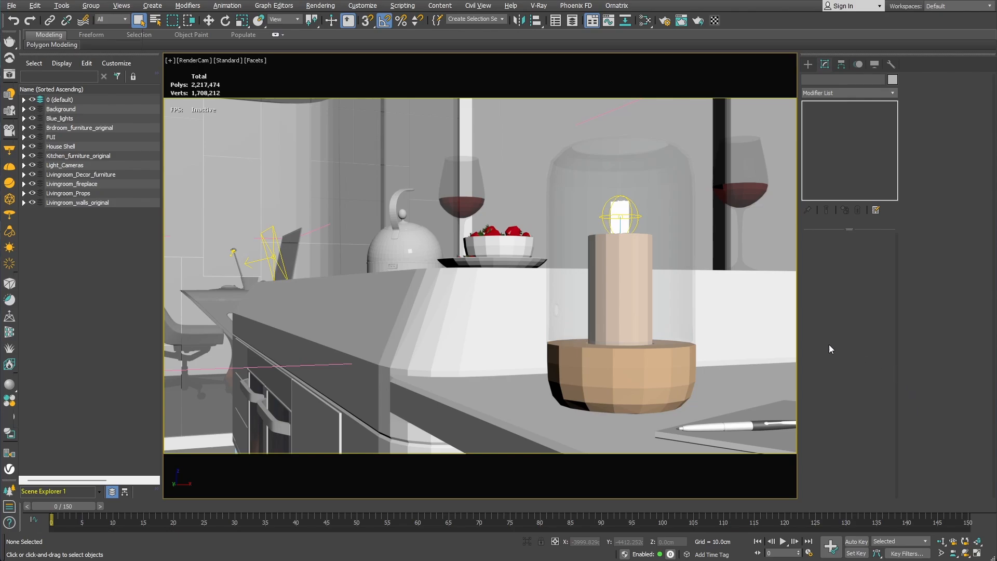
Set the SSS illumination of the candle's Wax_mtl to Uniform and open the V-Ray Frame Buffer.
click(632, 298)
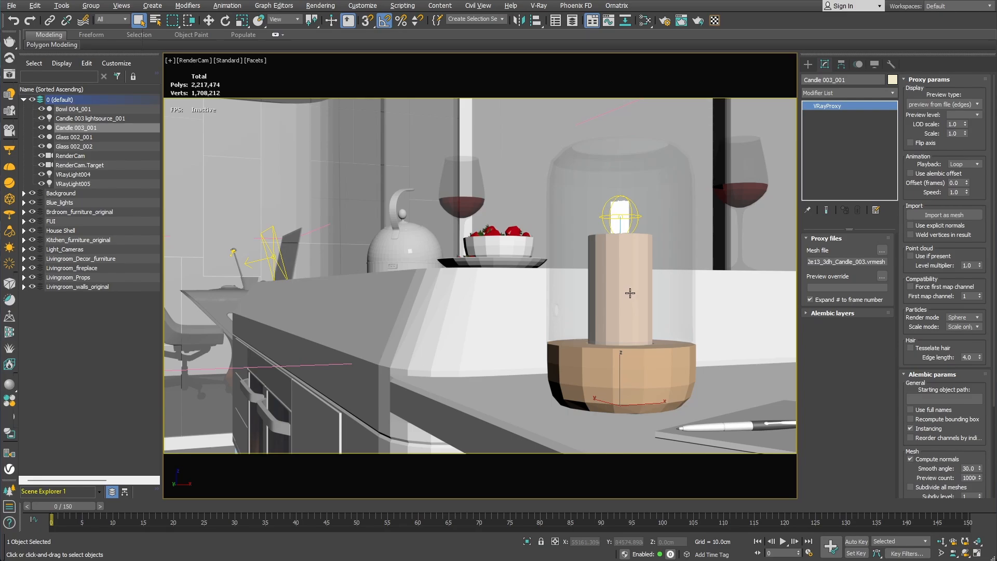
click(645, 24)
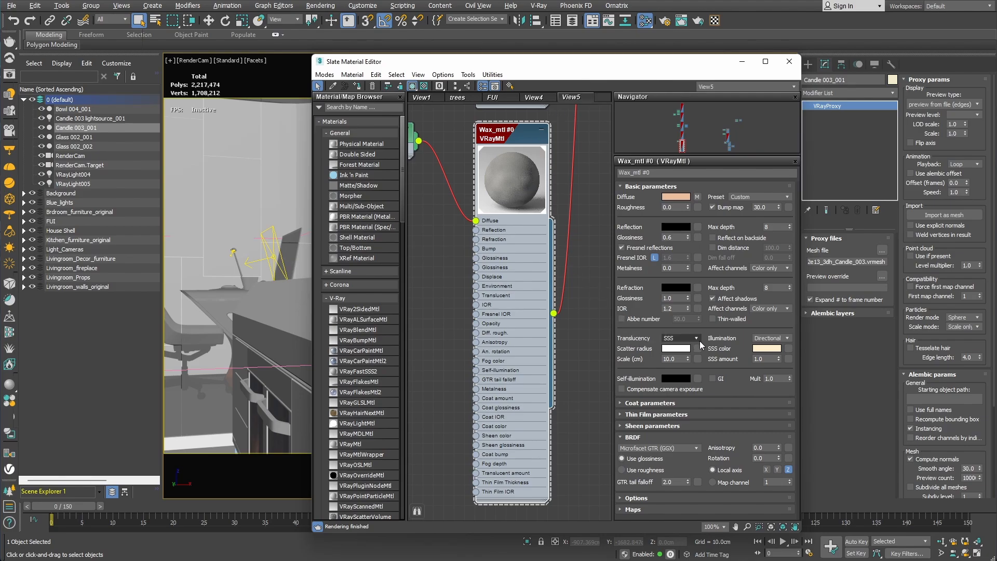
click(787, 339)
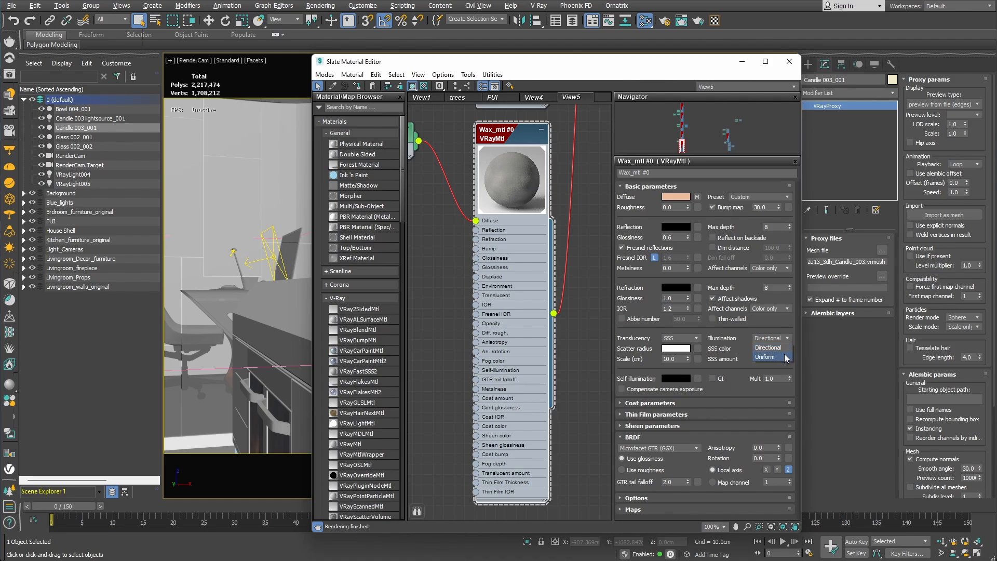
click(780, 356)
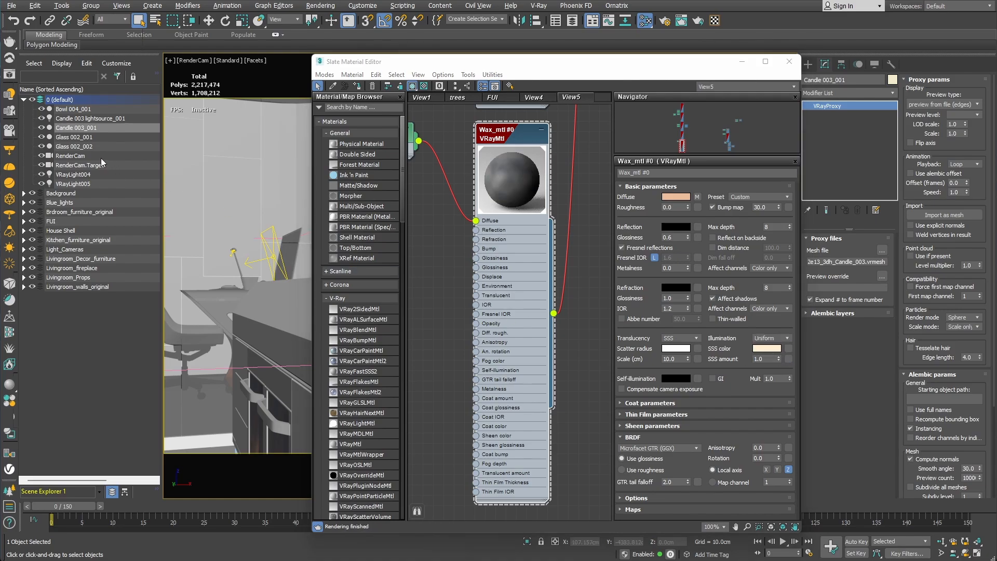
click(11, 78)
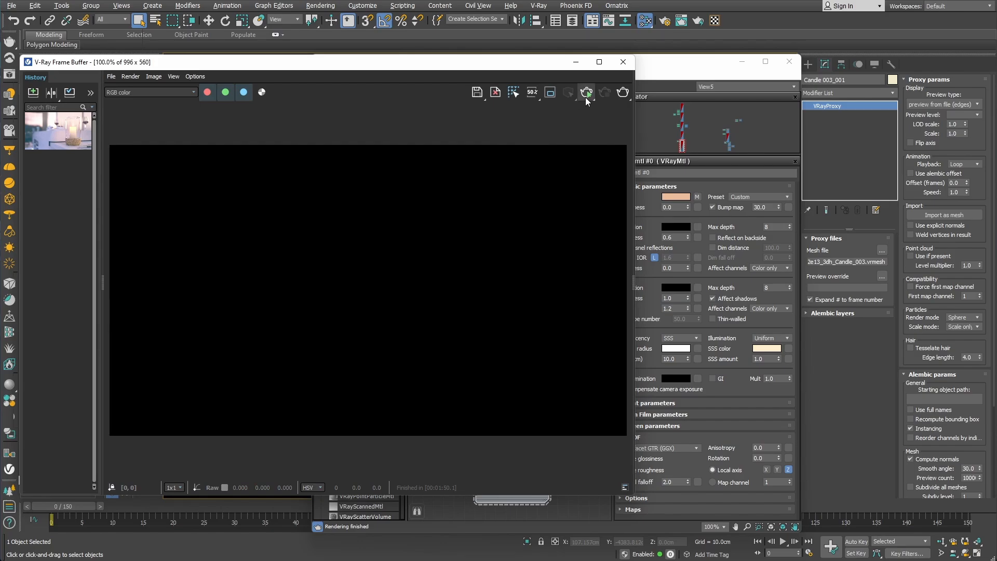
Start interactive rendering of the candle and compare it with the stored history render across a vertical A/B divider.
click(583, 113)
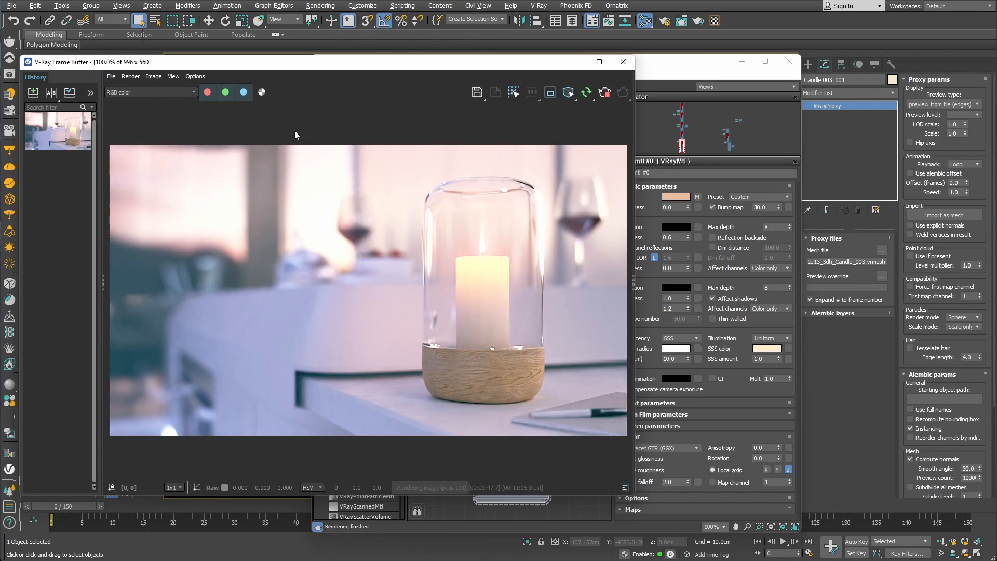
click(51, 93)
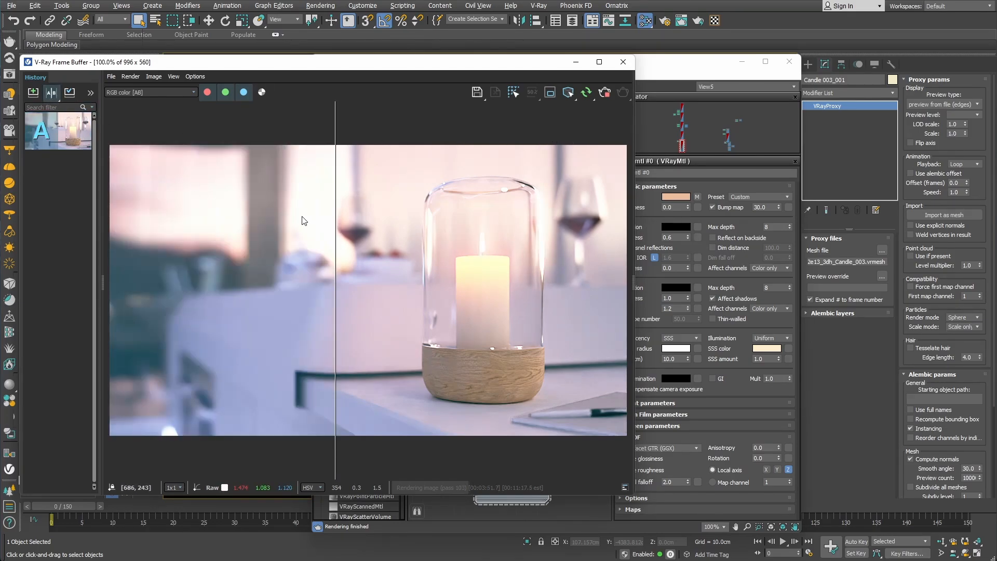
drag(338, 231, 408, 313)
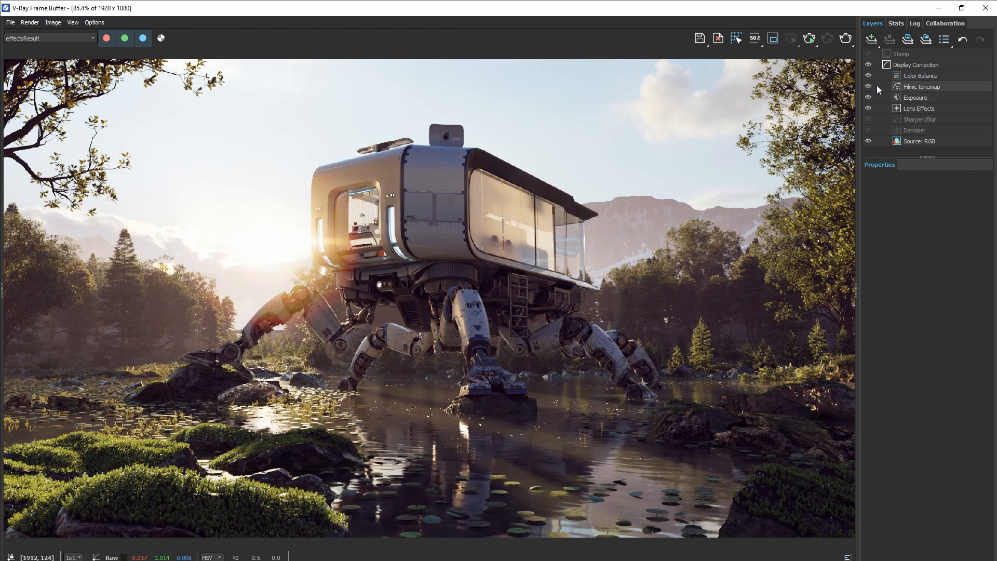
Add a Proportion Guide layer to the walking habitat render and turn off its Rule of Thirds overlay.
click(871, 38)
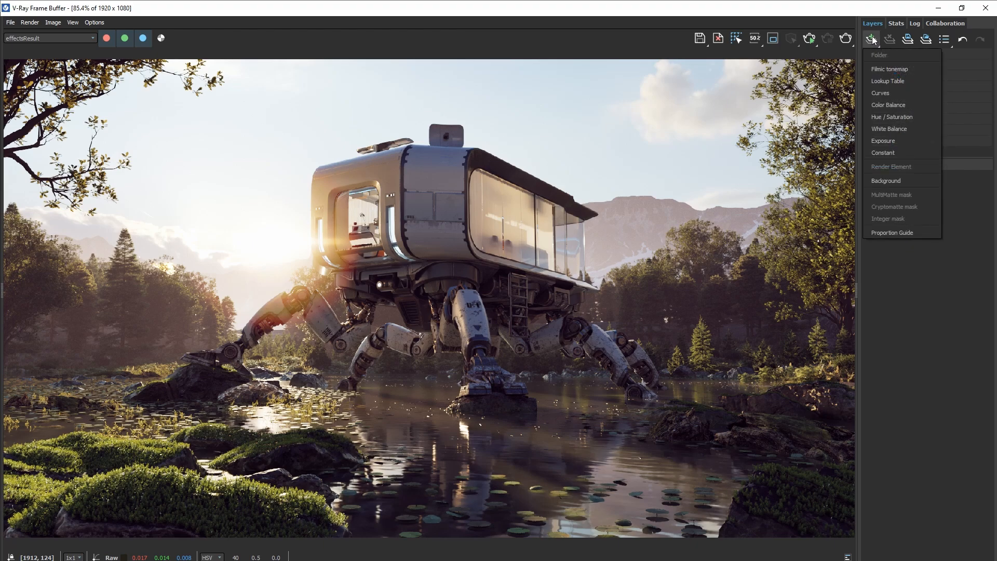
click(891, 234)
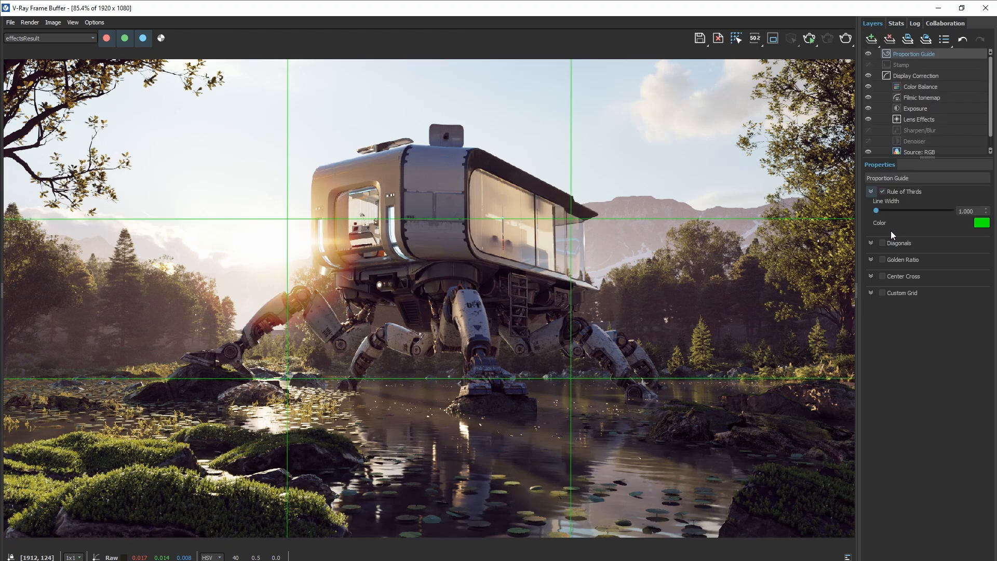
click(883, 191)
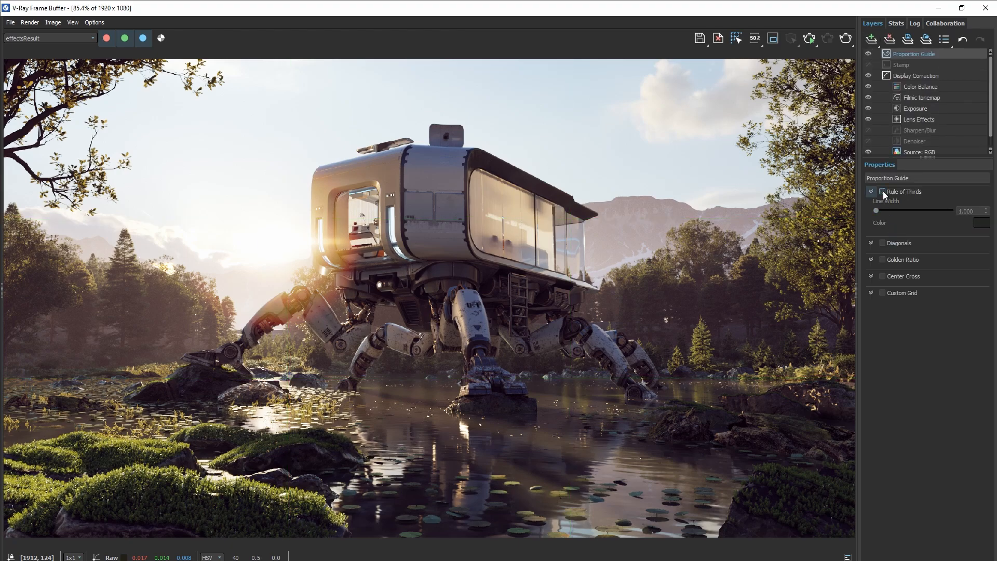
Preview the Diagonals, Golden Ratio and Center Cross guides one at a time, turning each off again.
click(882, 243)
click(883, 243)
click(882, 259)
click(882, 259)
click(883, 276)
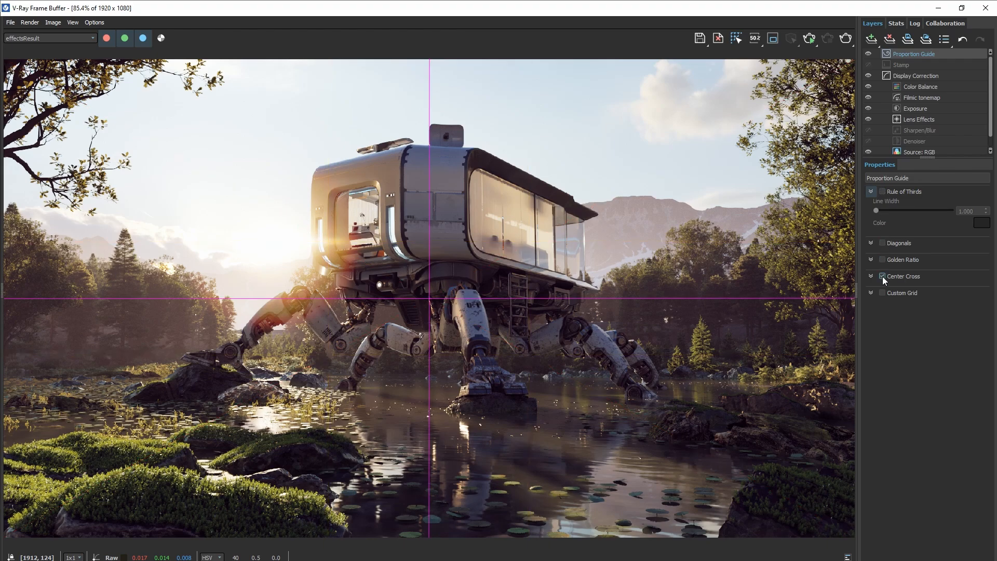
click(883, 276)
Enable the Custom Grid guide with 1.361 line width, 3 rows, 4 columns and a turquoise color.
click(882, 292)
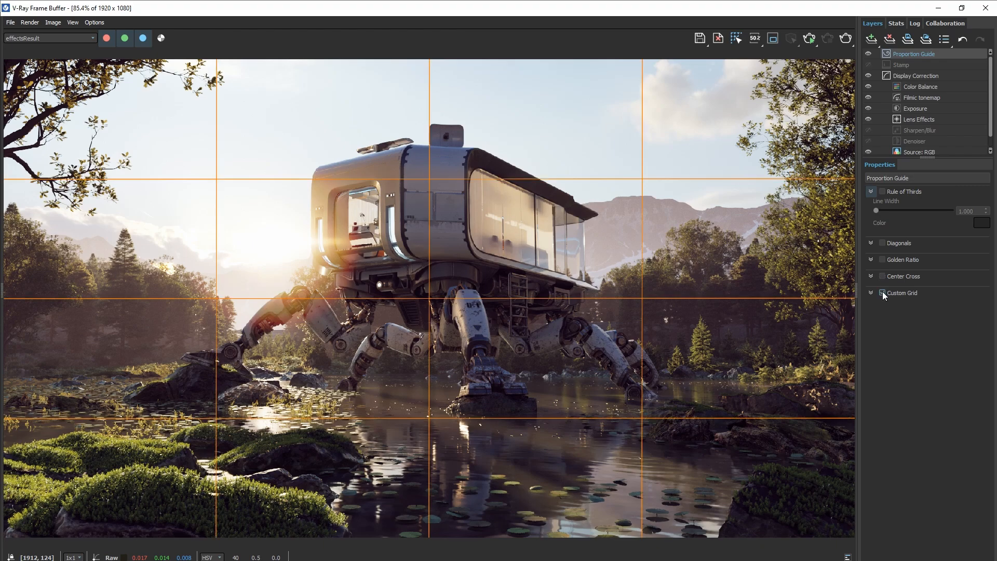
click(871, 291)
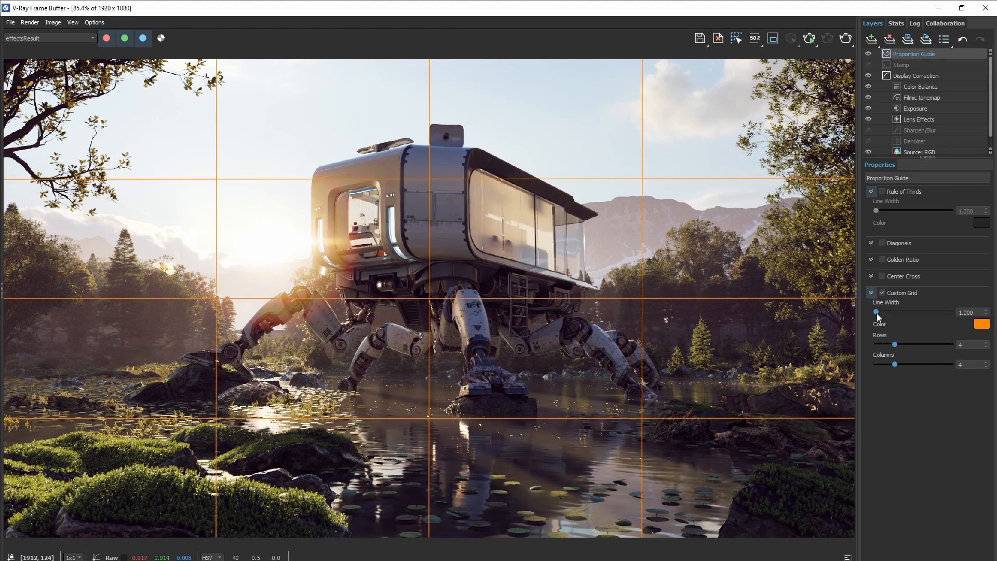
drag(876, 313, 896, 364)
click(981, 323)
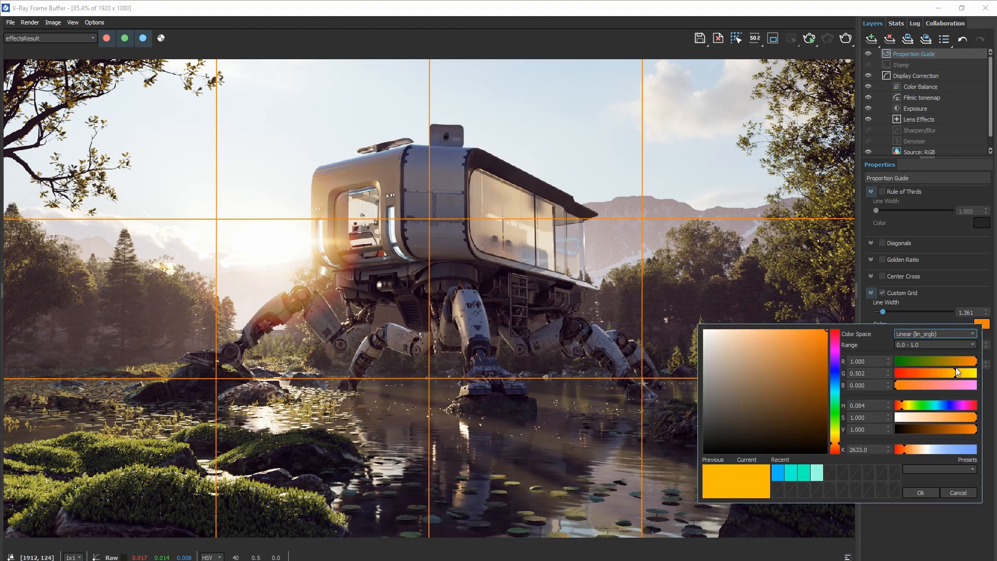
click(933, 405)
click(920, 492)
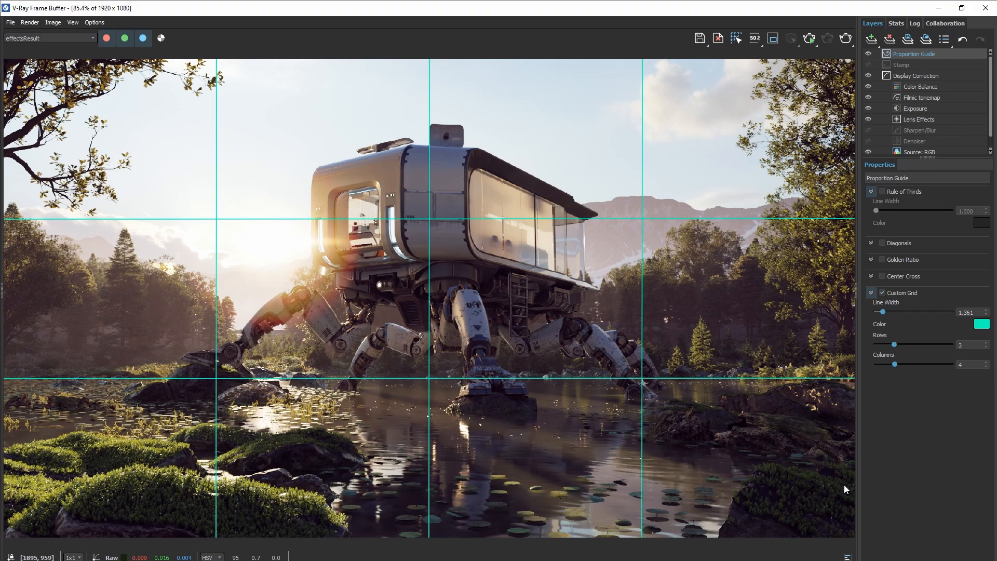
Flip the render horizontally and back to check the composition, and hide the Proportion Guide layer.
key(h)
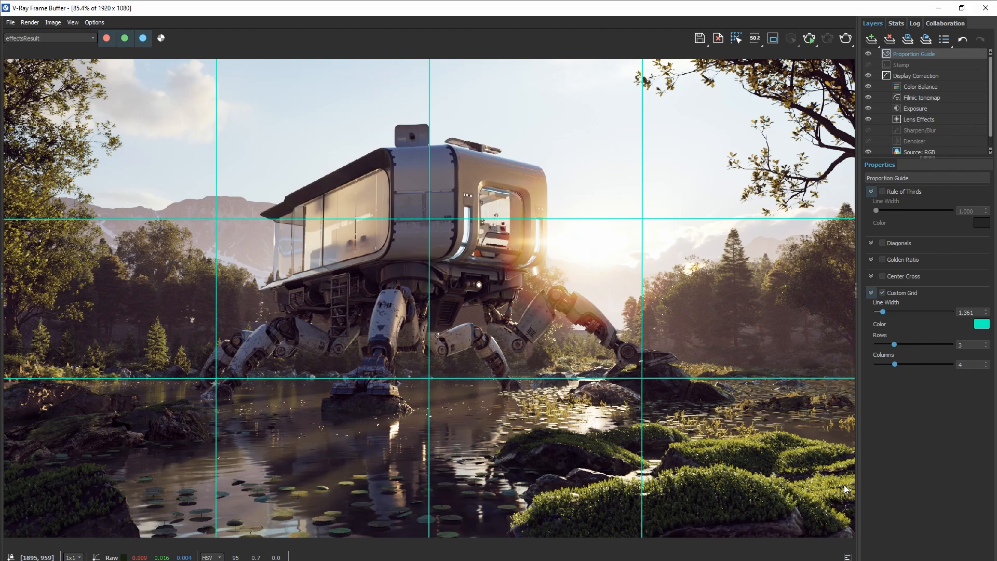
key(h)
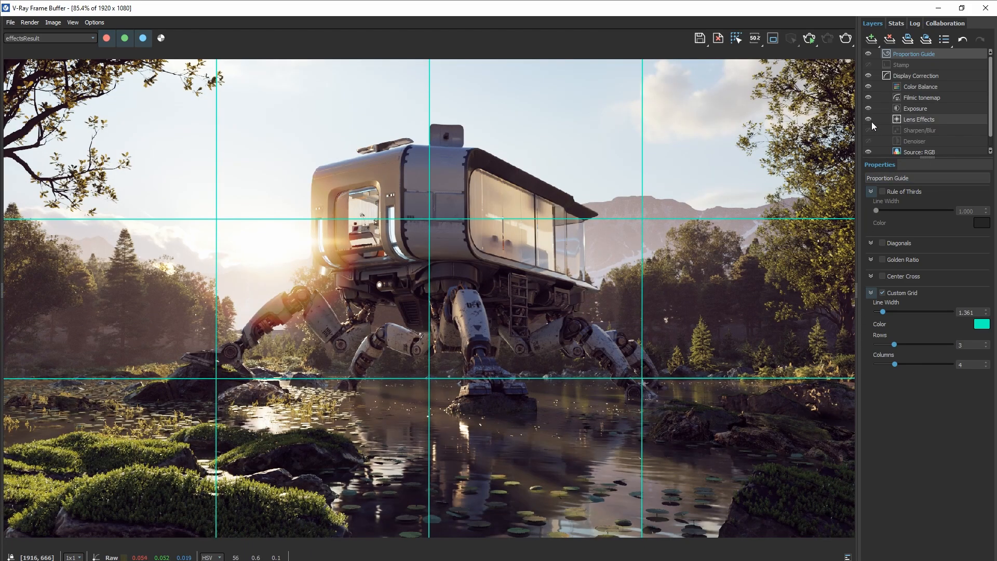
click(869, 53)
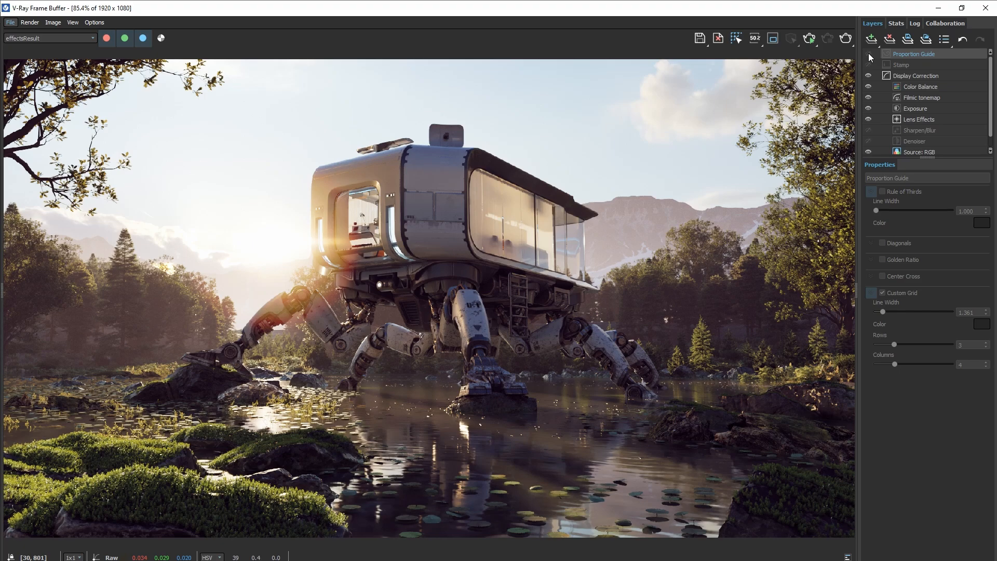
Upload the current render to the Roving Habitat project in Chaos Cloud Collaboration.
click(948, 23)
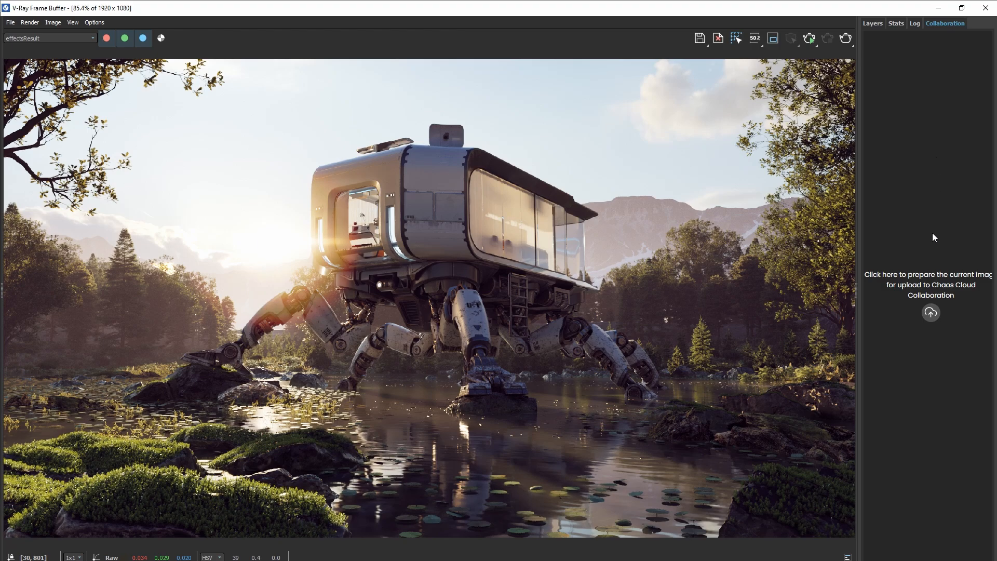
click(930, 313)
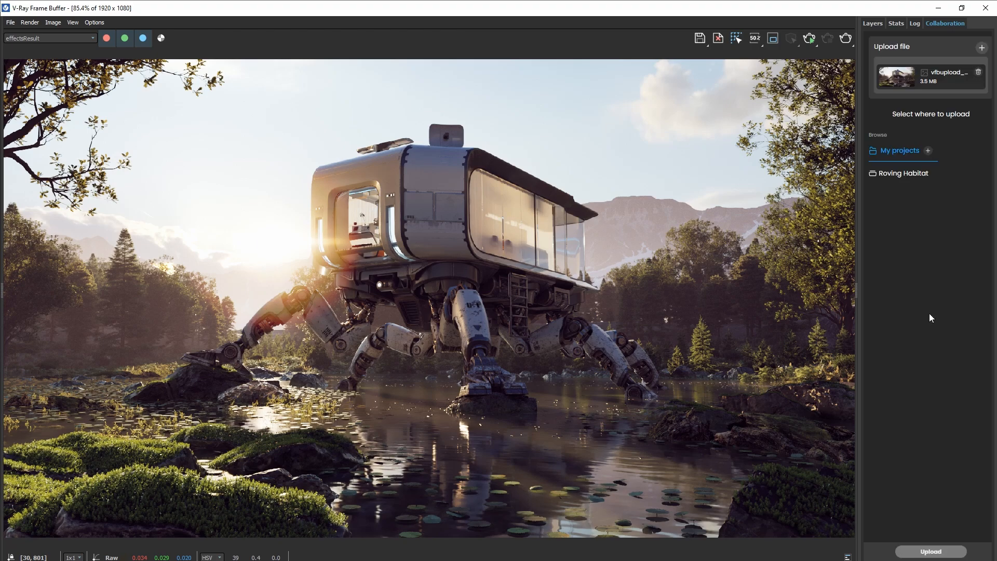
click(921, 174)
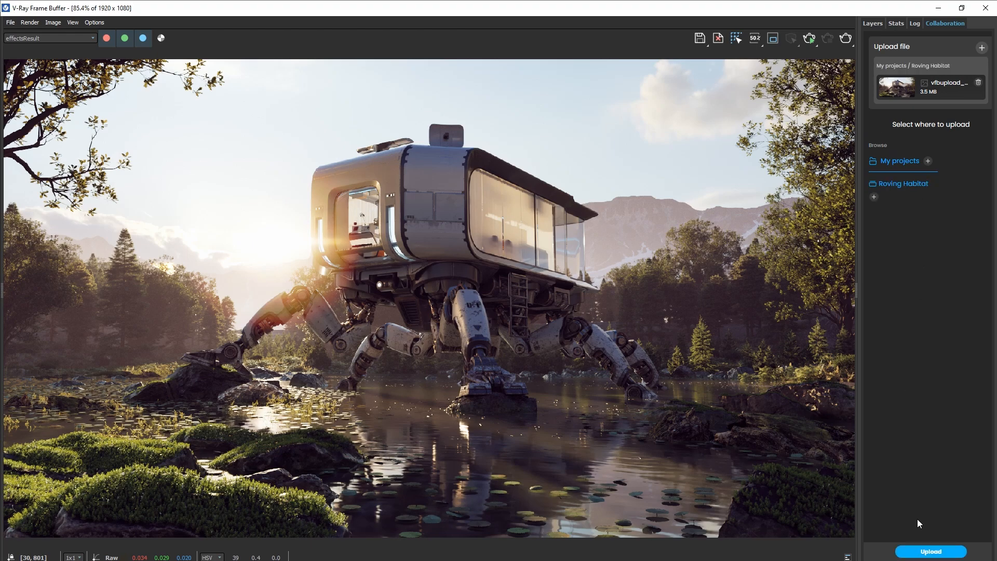
click(932, 553)
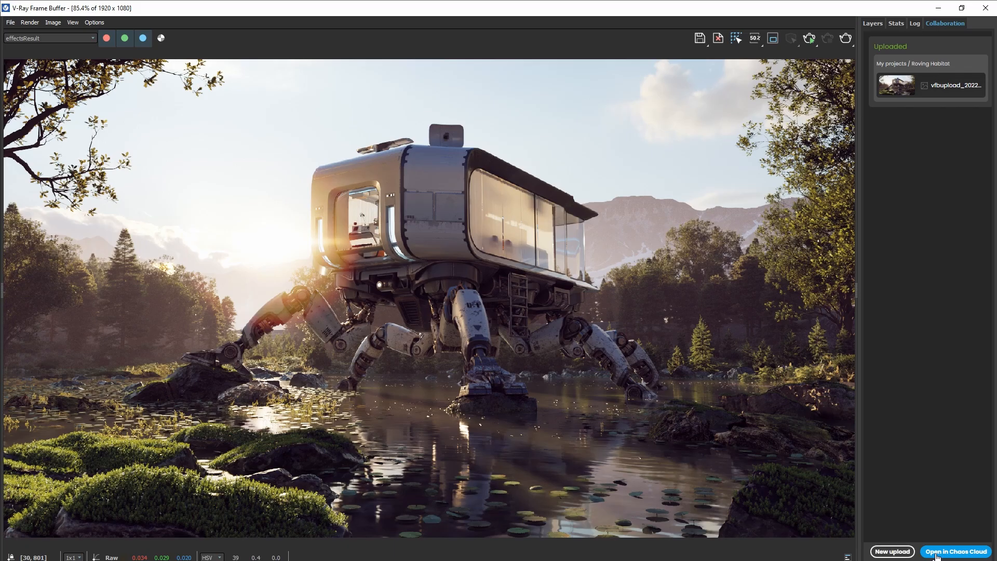
Open the upload in Chaos Cloud and rename the image file as Roving_Habitat_v1.
click(944, 552)
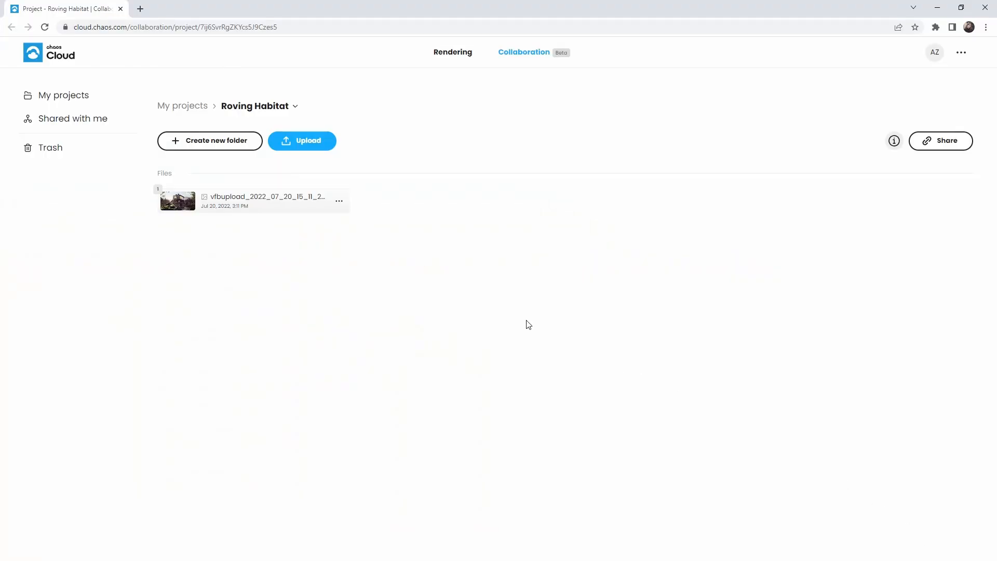
click(339, 201)
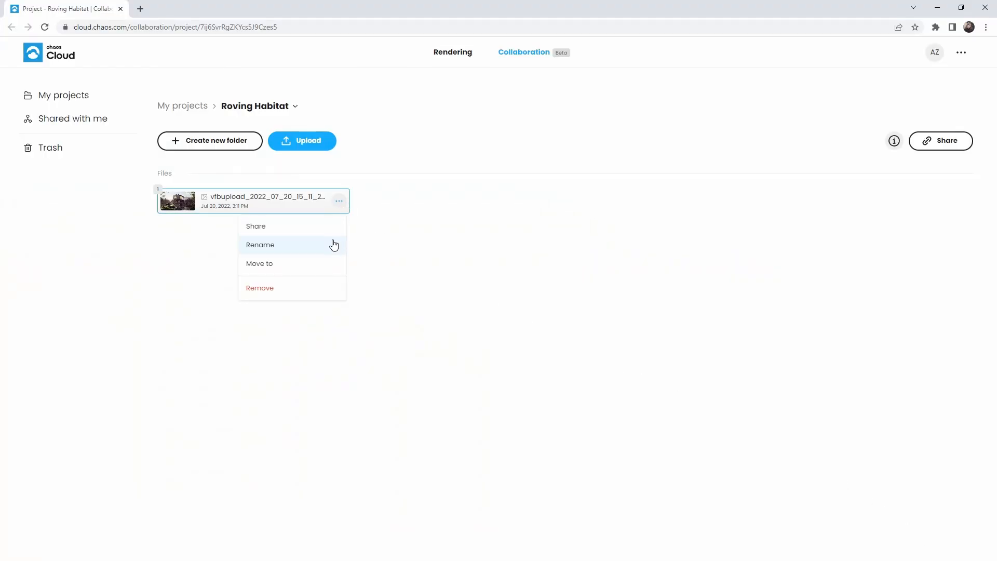
click(332, 244)
key(ctrl+a)
text(Roving_Habitat_)
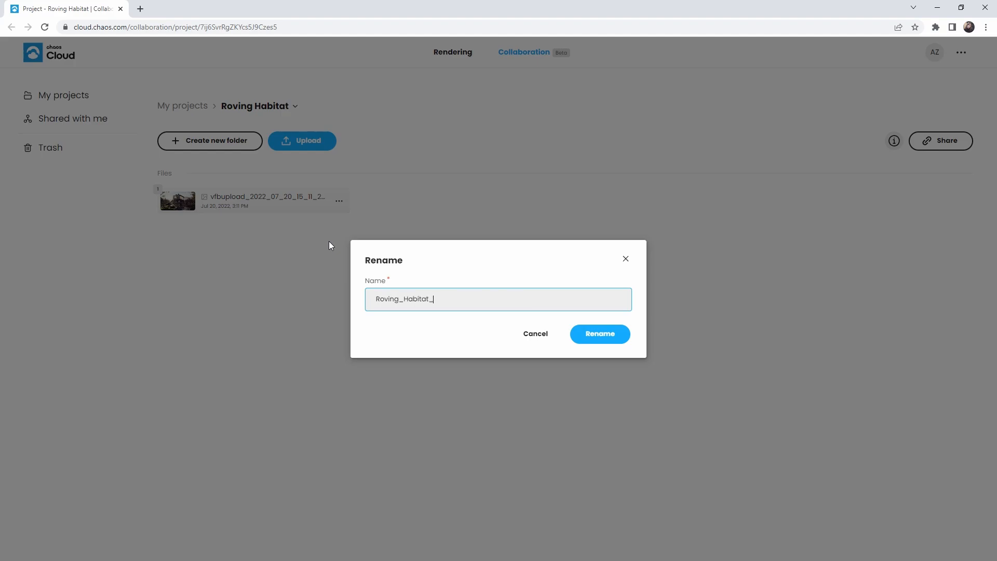
text(v1)
click(595, 334)
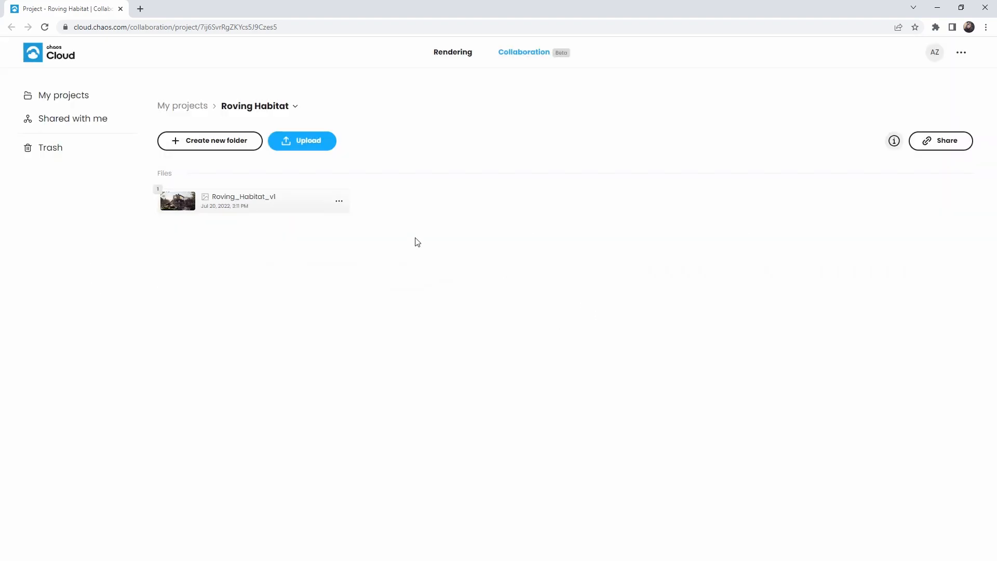
Open the Roving_Habitat_v1 image and add the comment "Ready for review.".
click(291, 196)
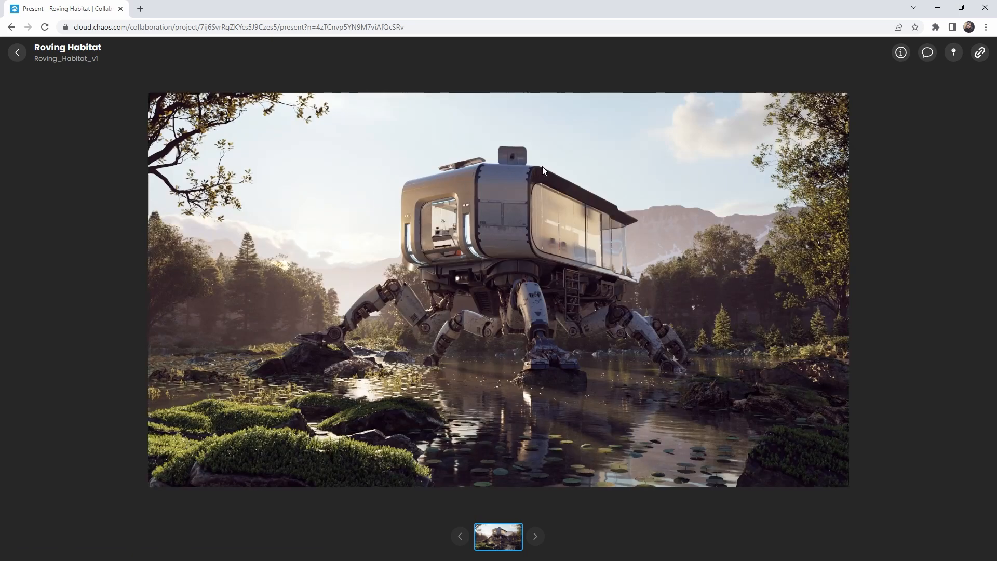
click(927, 53)
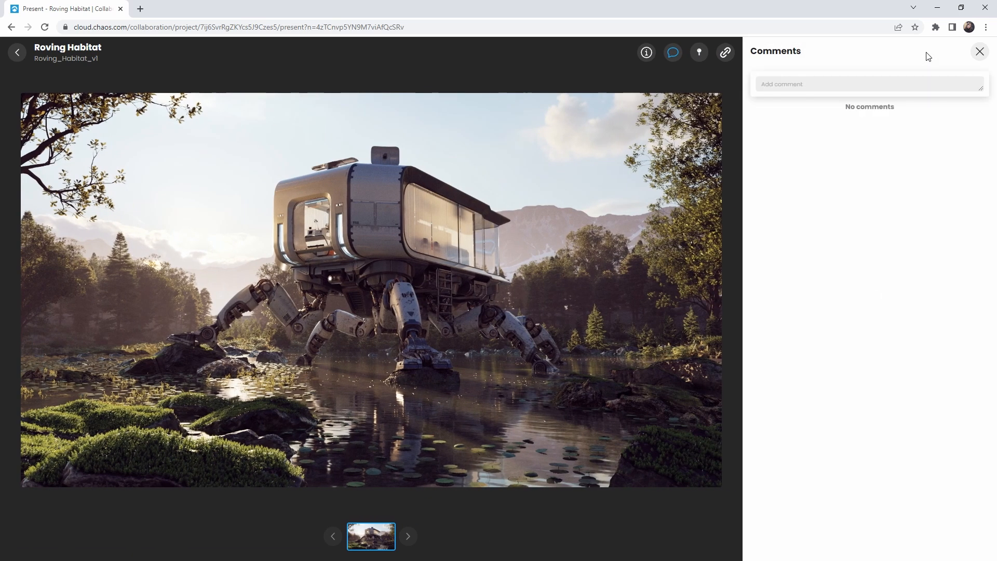
click(930, 88)
text(Ready for review.)
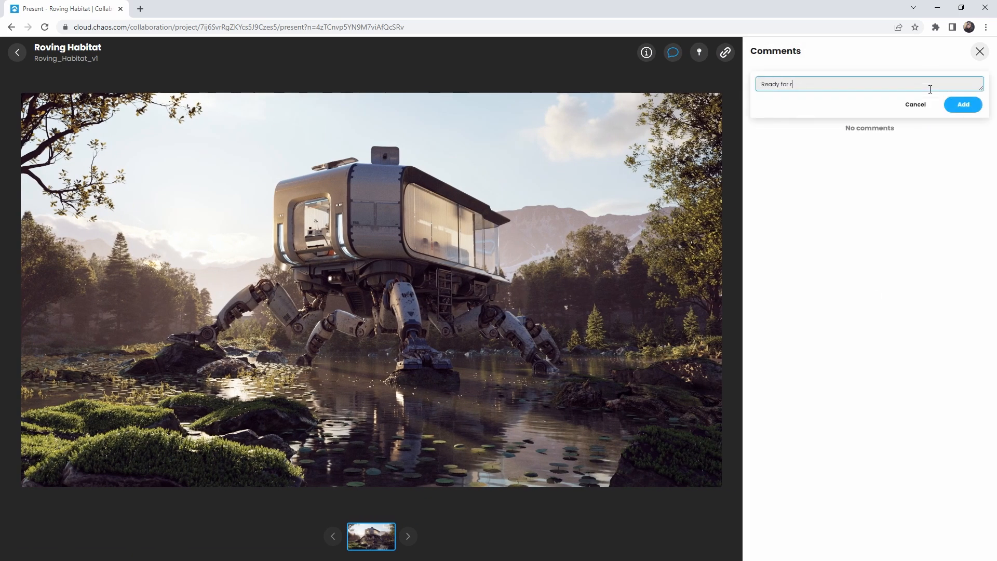
click(960, 104)
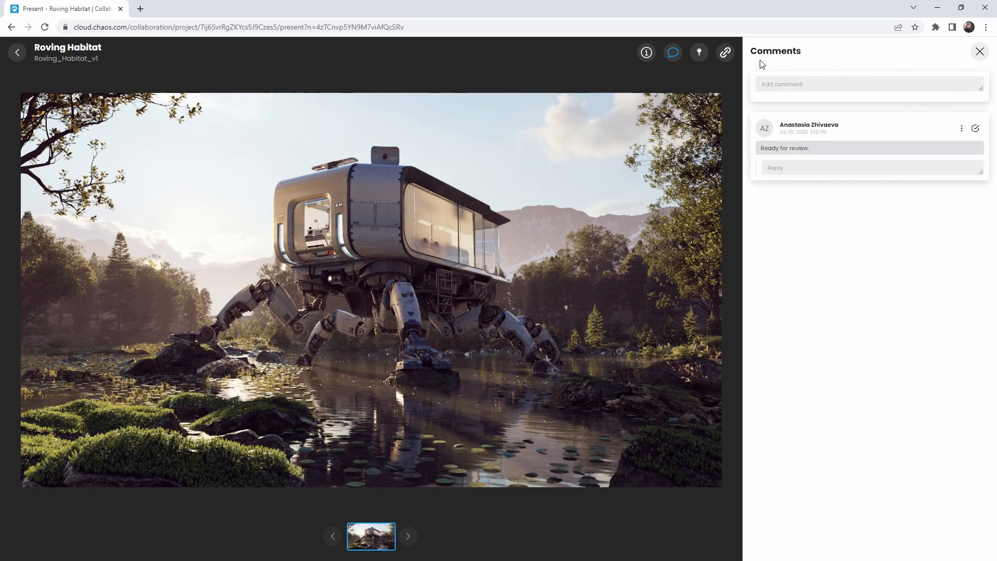
Copy the share link of the Roving_Habitat_v1 image and close the sharing dialog.
click(727, 53)
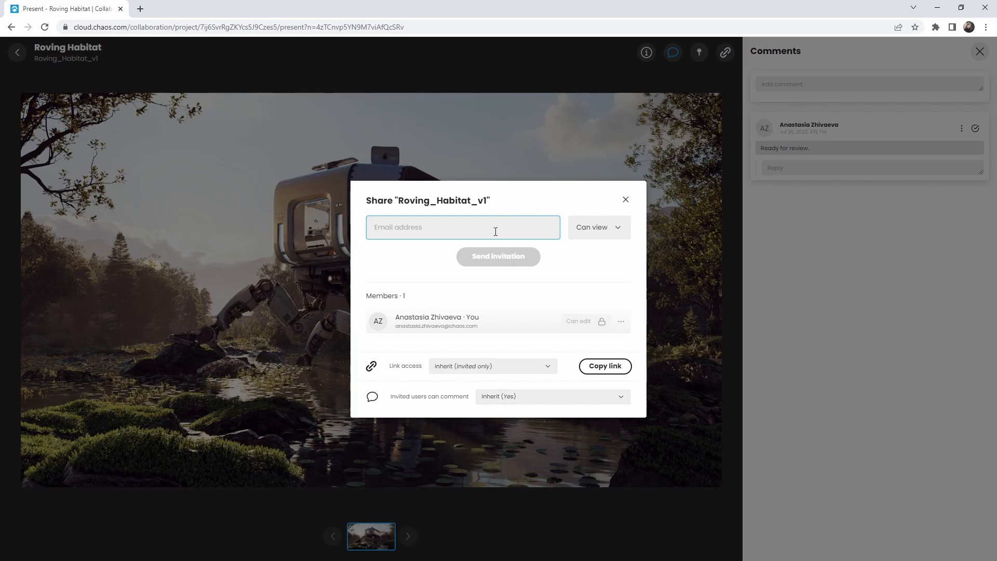
click(604, 367)
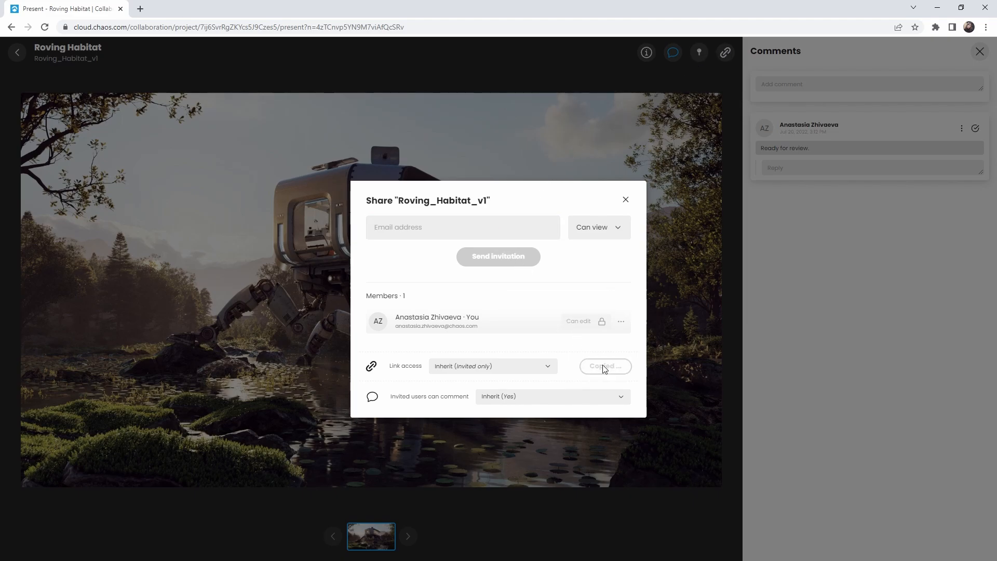
click(626, 199)
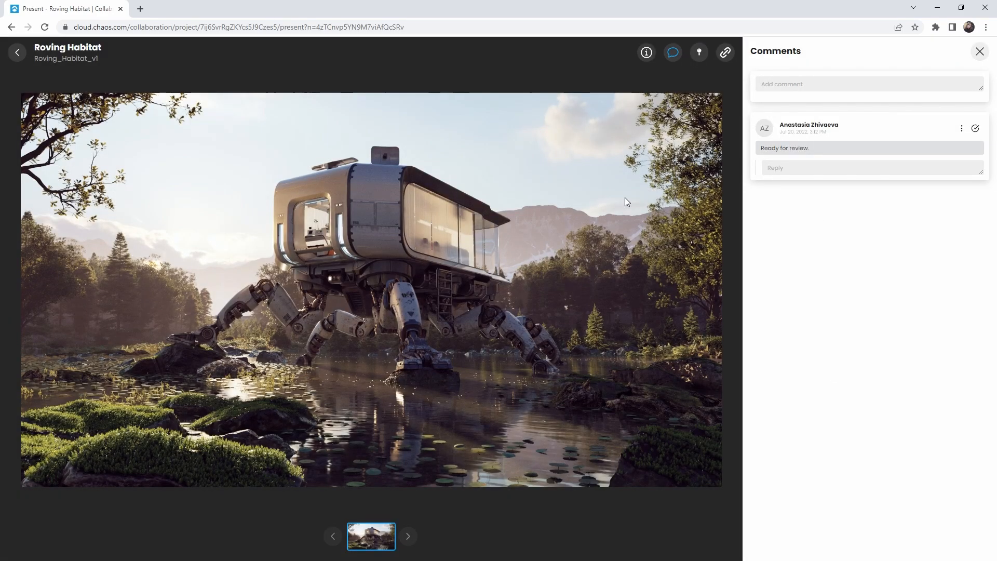
Place a pin marker by the mossy rocks in the foreground of the habitat image.
click(698, 52)
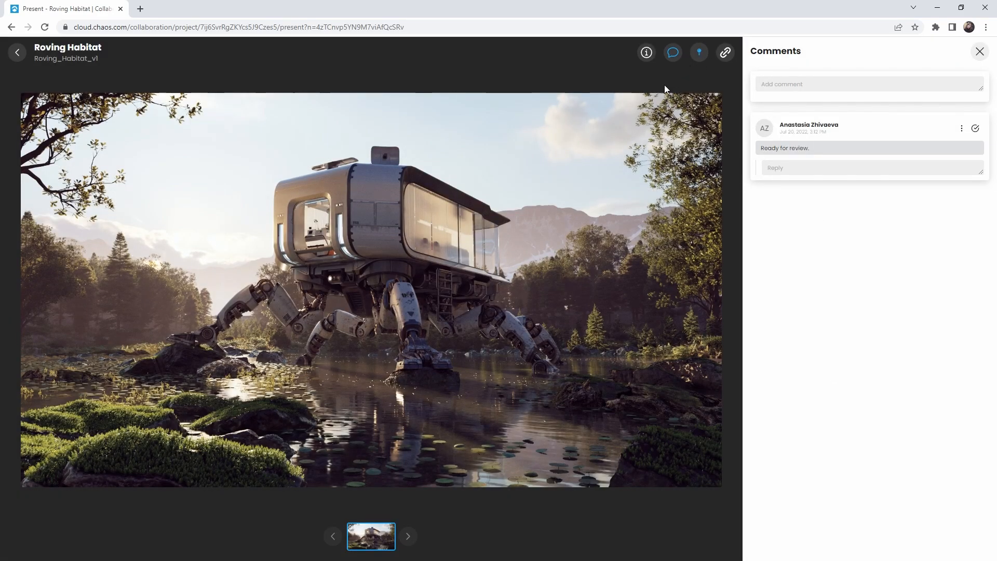
click(240, 389)
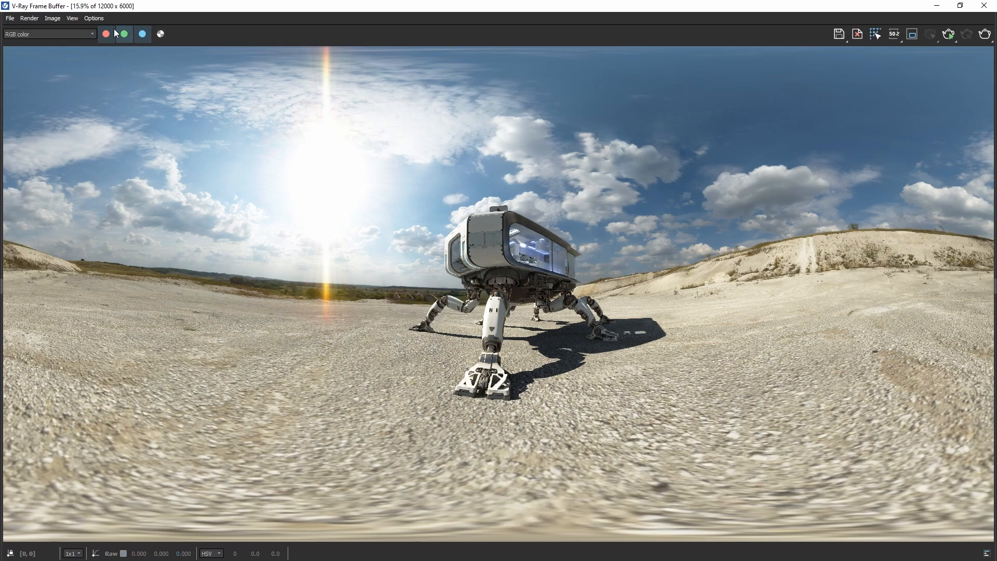
Switch the 360-degree render in the V-Ray Frame Buffer to Panorama View and inspect the walking habitat up close.
click(76, 19)
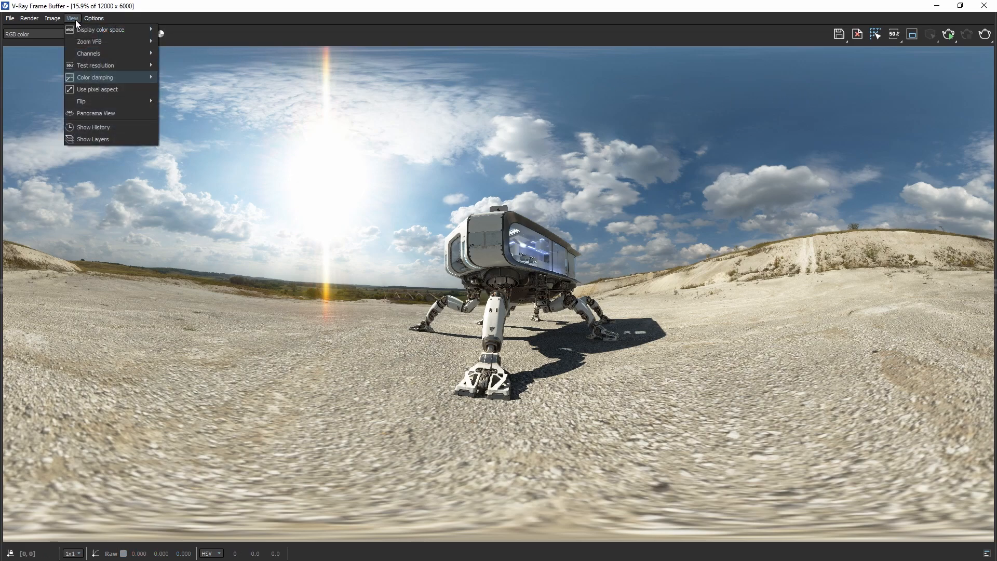
click(86, 113)
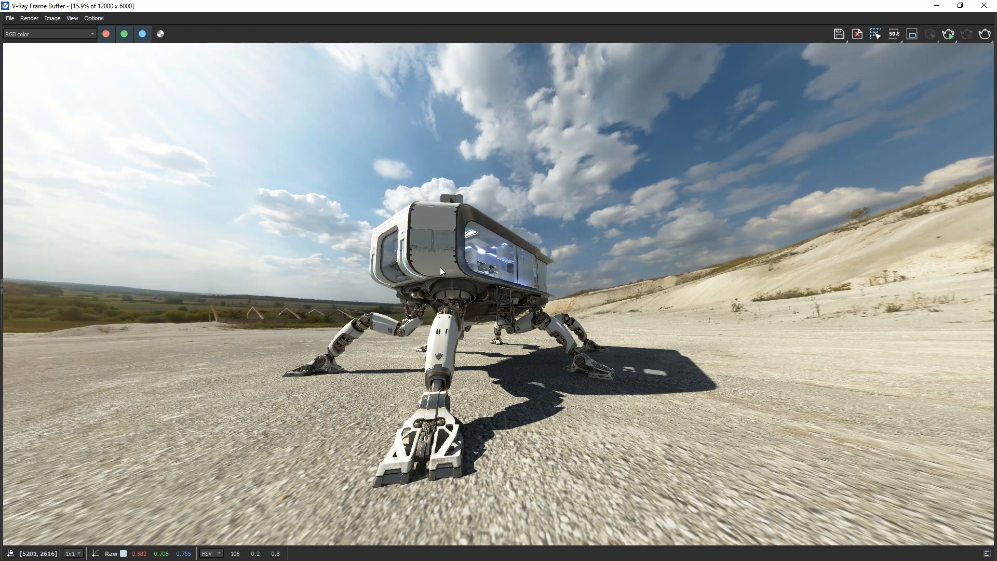
scroll(438, 269, up, 4)
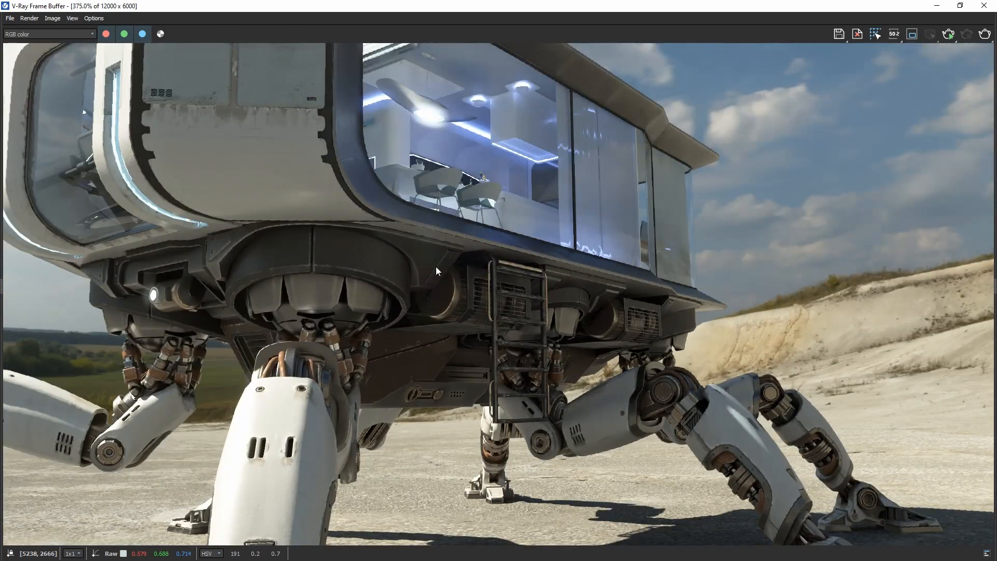
scroll(435, 266, down, 3)
drag(596, 283, 609, 263)
scroll(608, 261, up, 5)
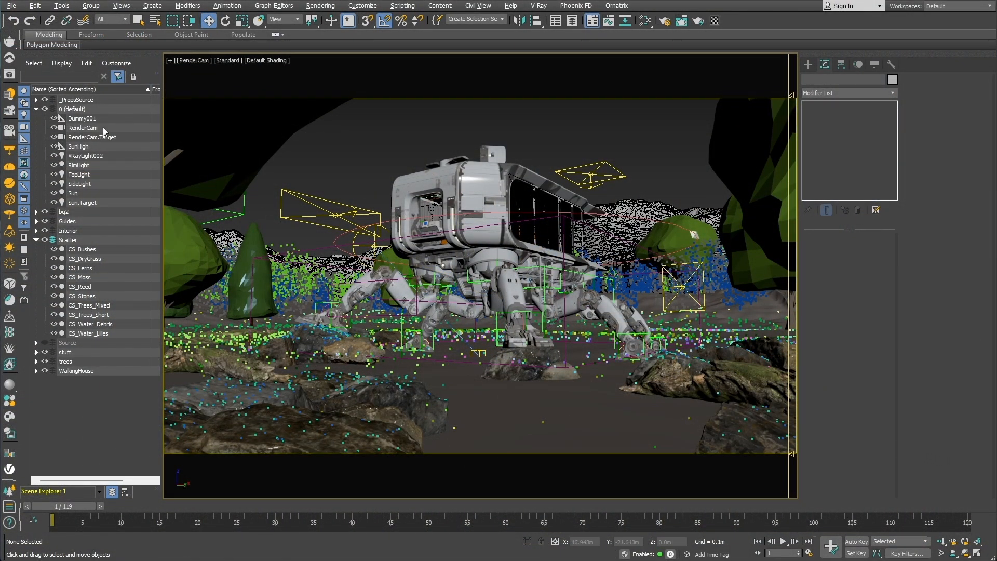
Open the V-Ray Frame Buffer, move it aside and select the SideLight in the scene from its LightMix entry.
click(10, 76)
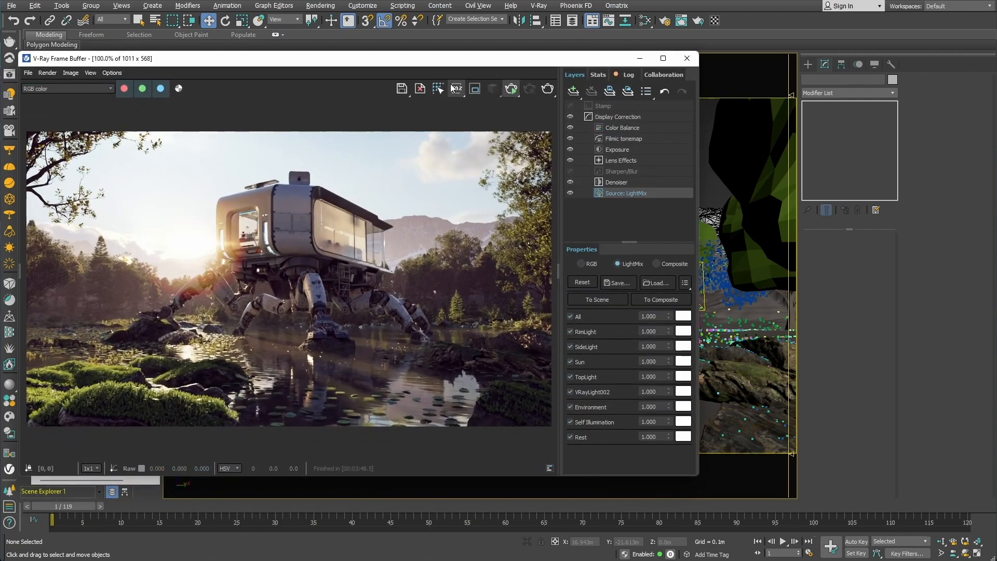
drag(545, 65, 315, 62)
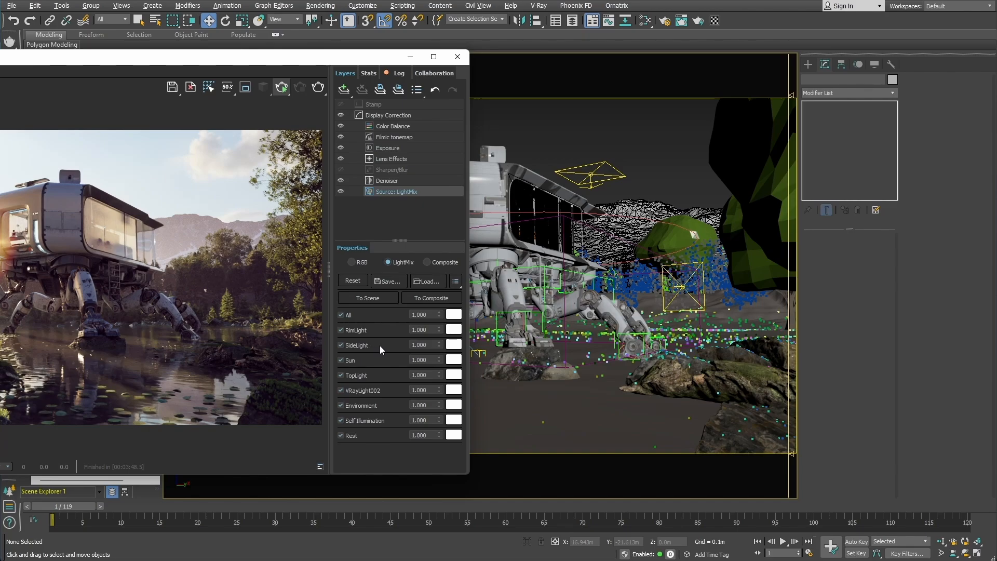
right_click(364, 346)
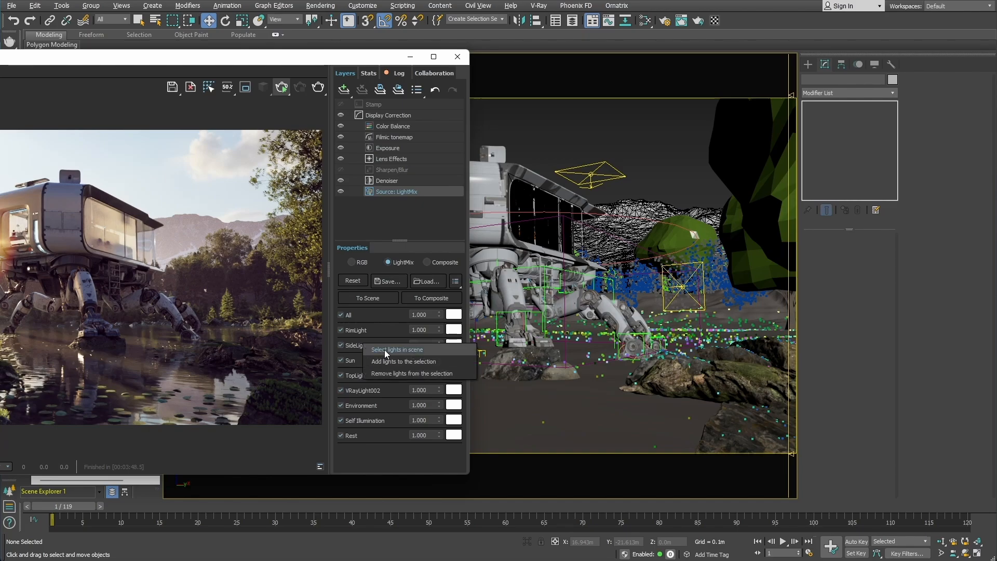
click(385, 350)
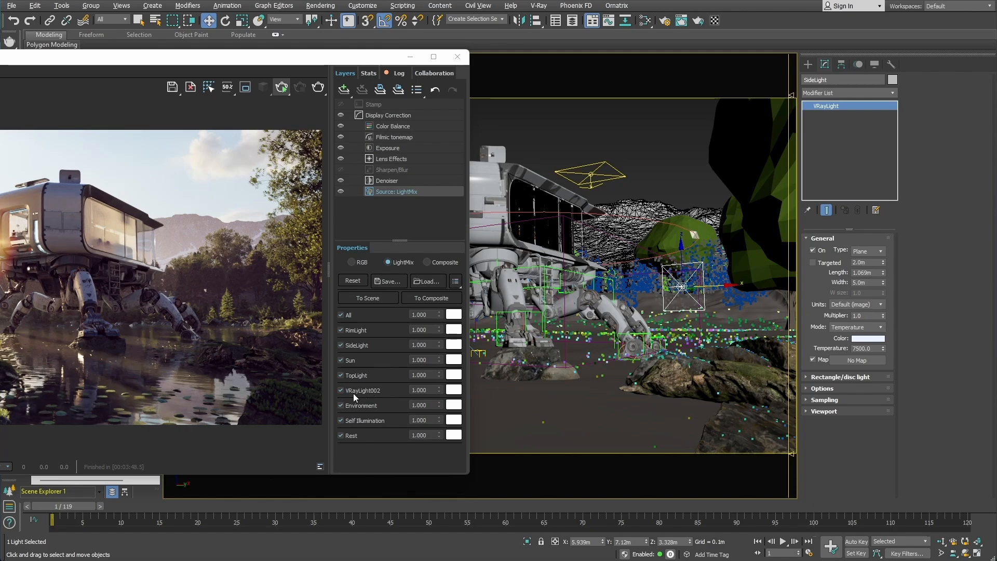
Select the TopLight in the scene from its LightMix entry and raise it slightly in the viewport.
right_click(357, 374)
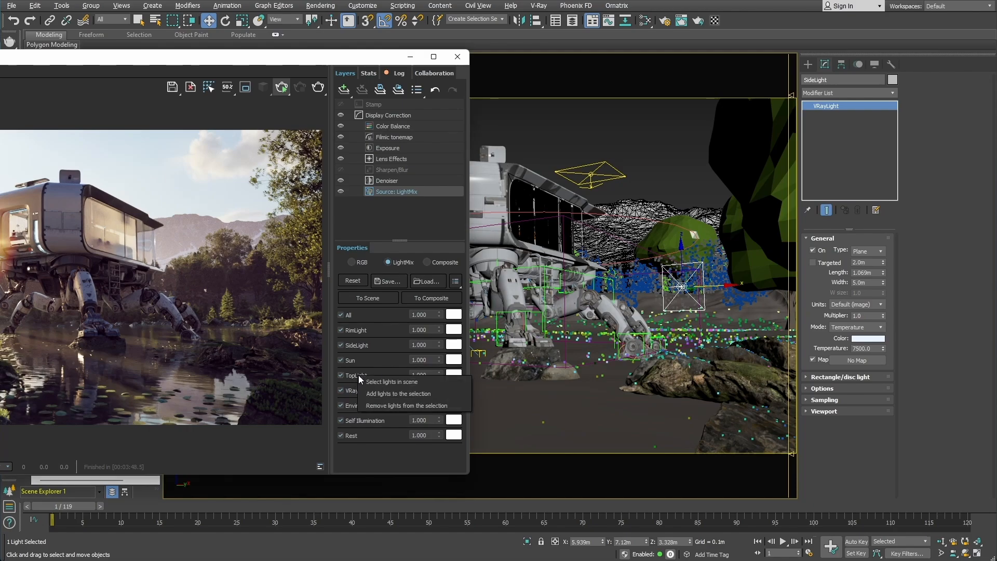
click(370, 381)
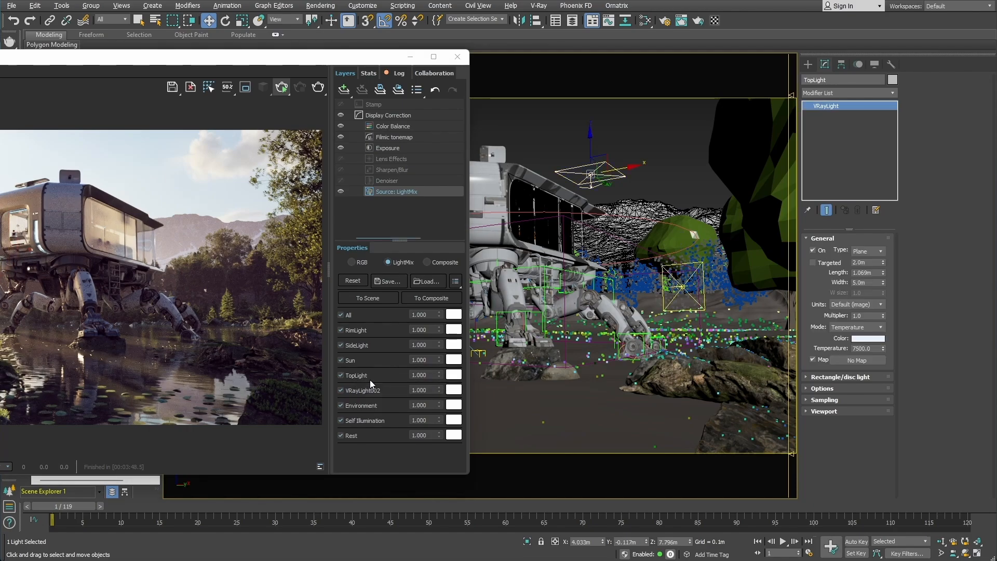
drag(587, 165, 590, 158)
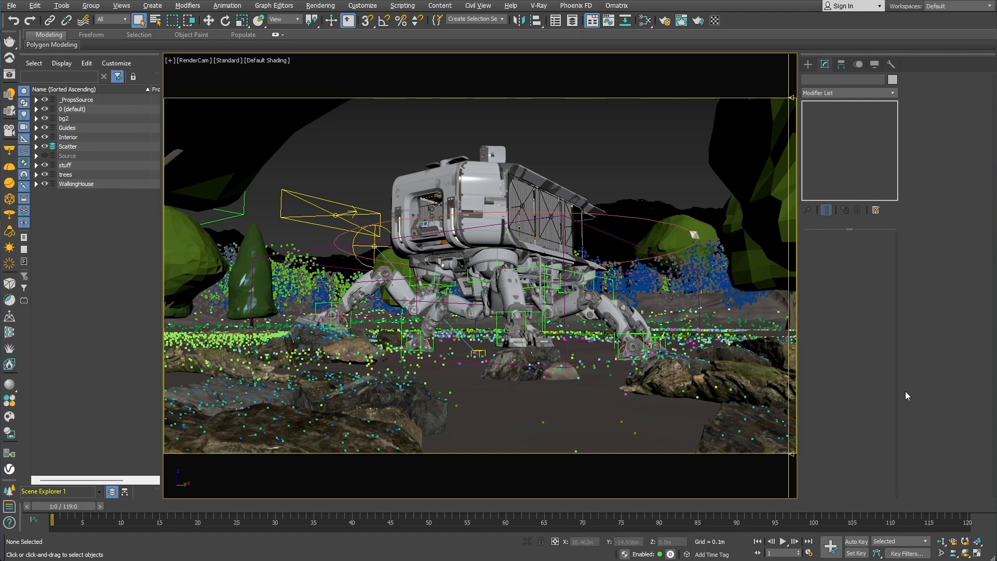
Set the V-Ray image sampler type to Progressive in the render setup.
click(664, 22)
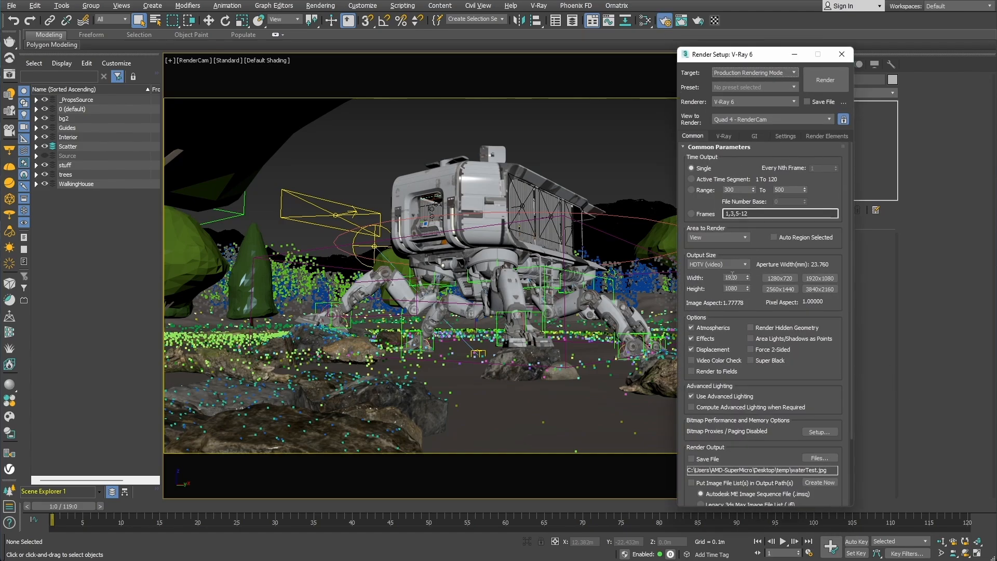
click(724, 136)
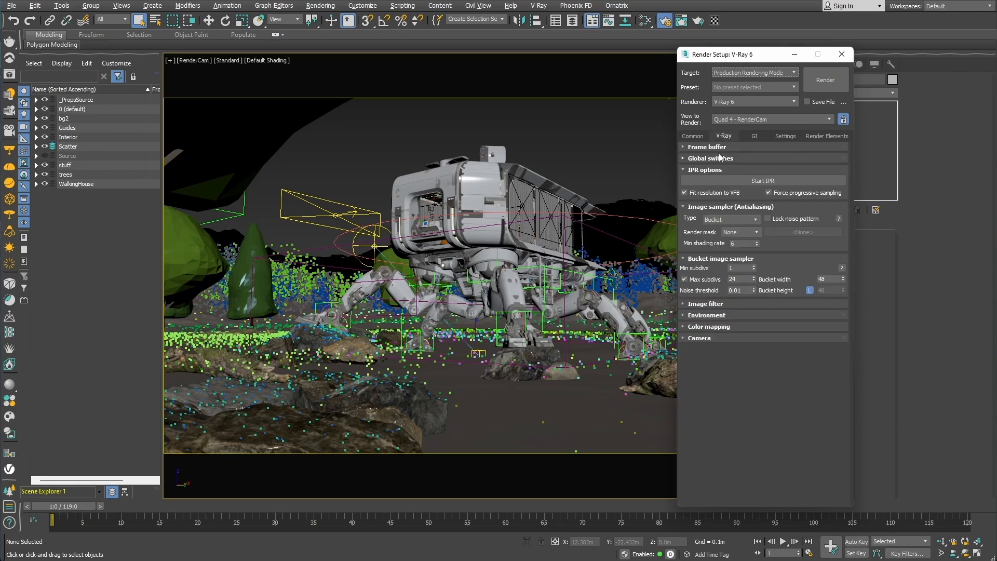
click(738, 220)
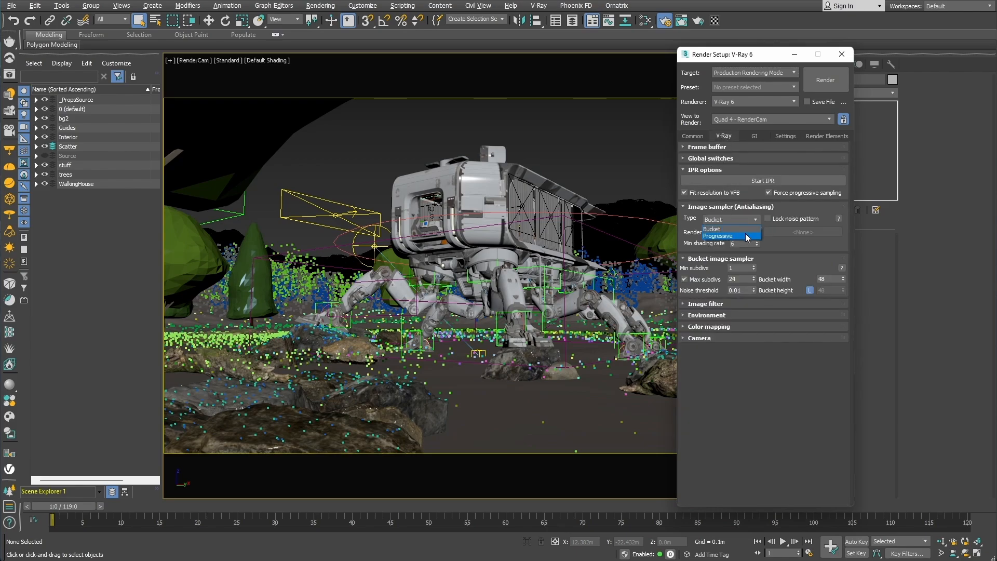
click(743, 229)
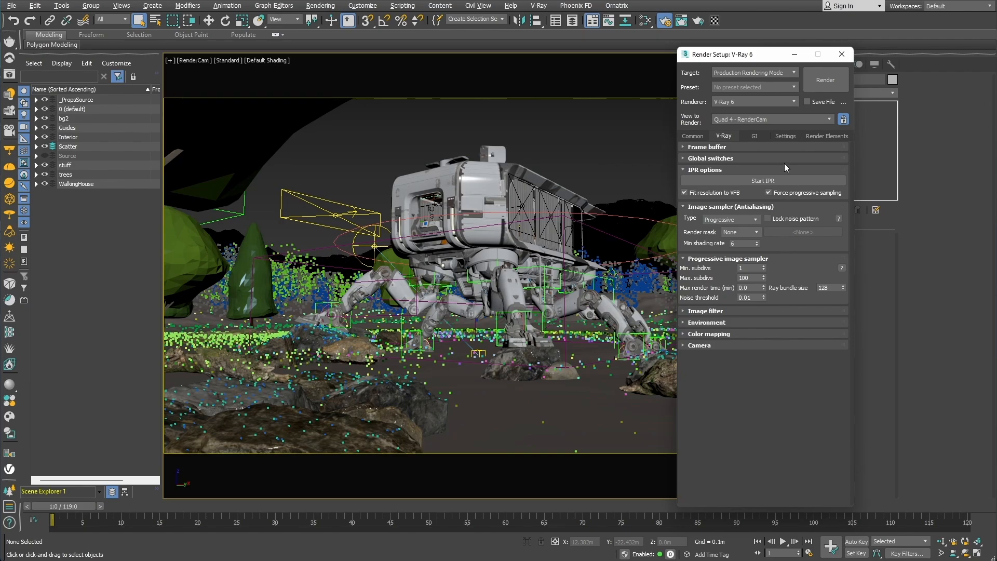
Add a VRayBackToBeauty render element to the scene.
click(822, 137)
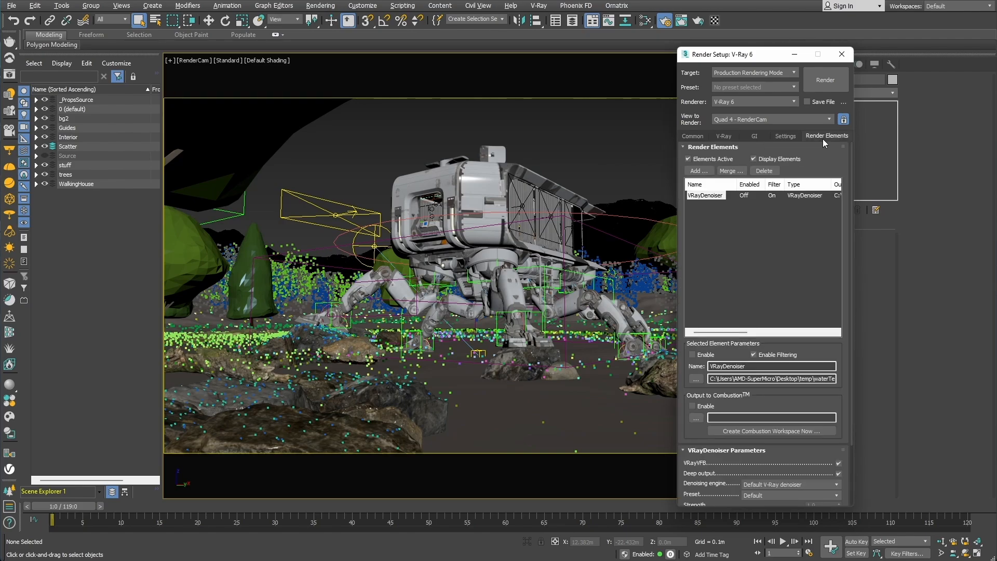
click(705, 171)
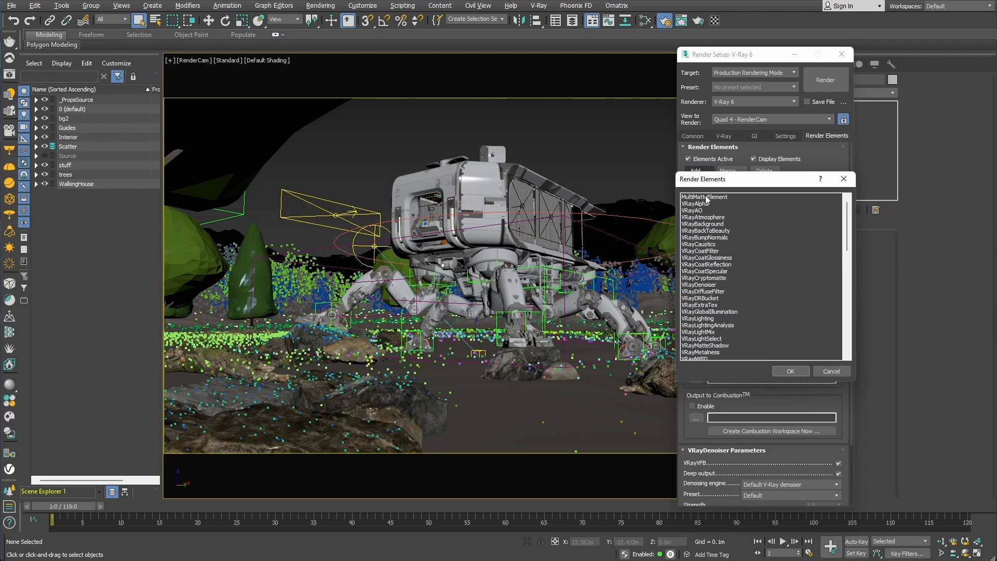
click(712, 231)
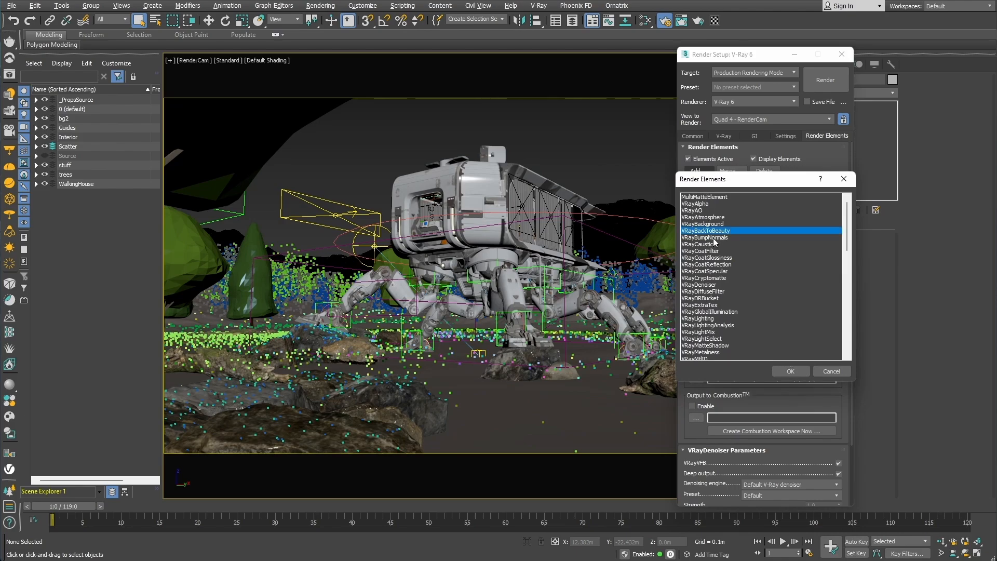
click(789, 371)
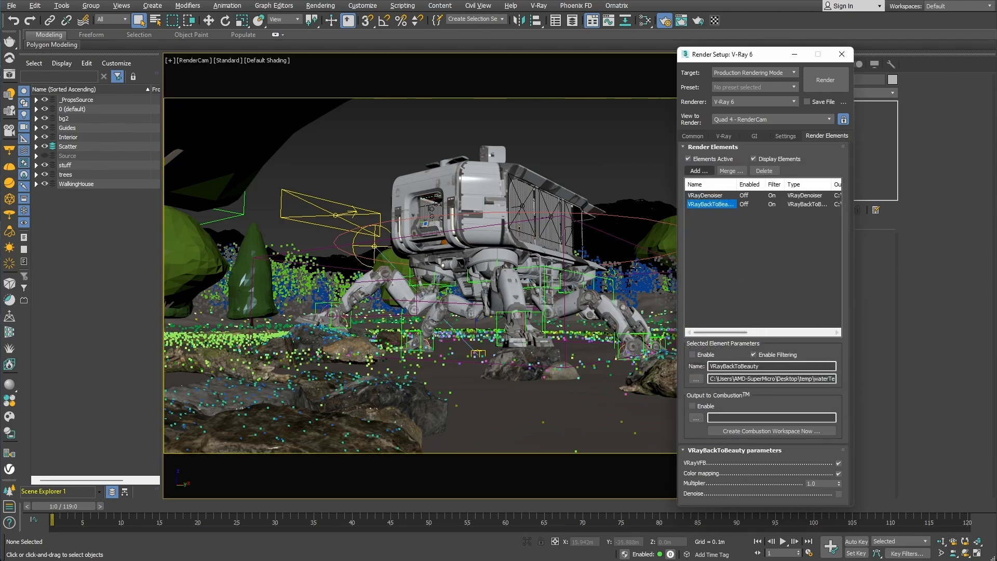
Send the scene to Chaos Cloud rendering and review the resolution presets for the job, keeping FHD.
click(10, 59)
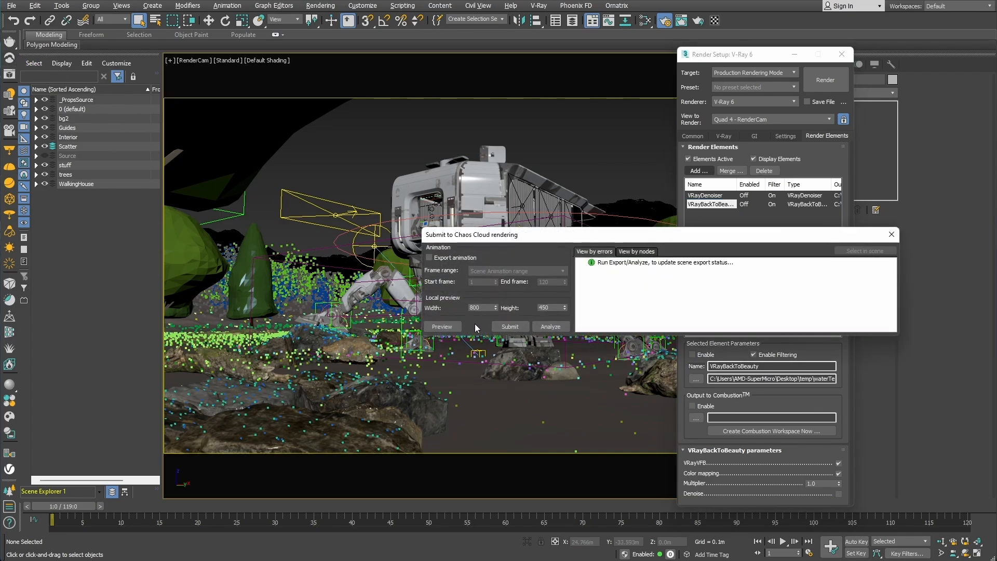
click(511, 326)
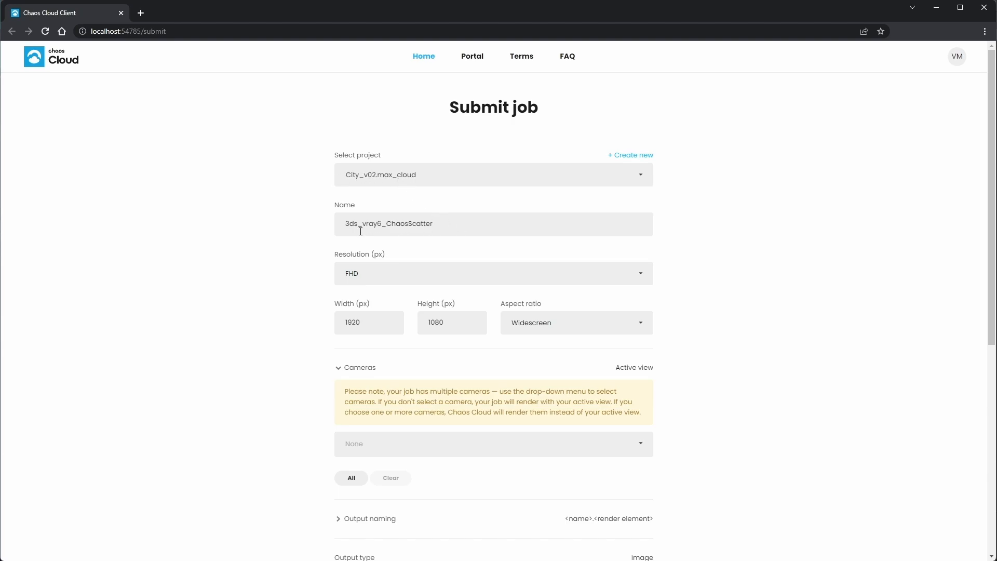
click(411, 282)
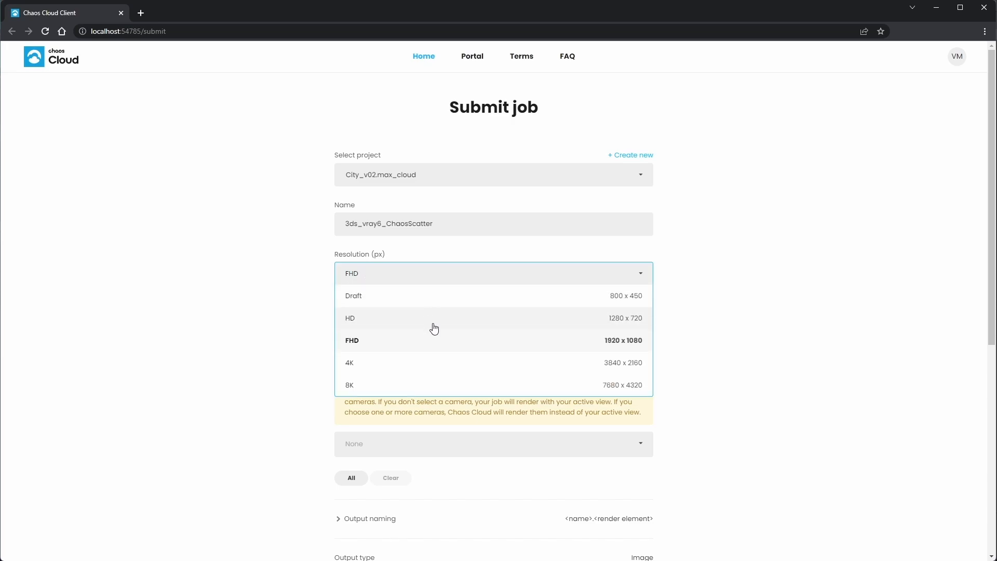
click(718, 349)
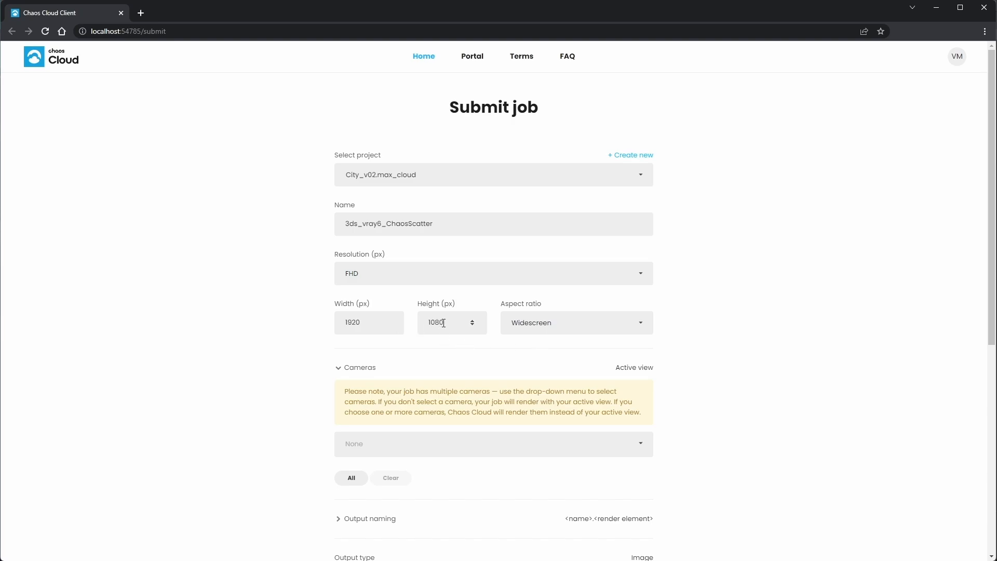
Choose RenderCam as the job's camera and submit the job for cloud rendering.
scroll(718, 390, down, 4)
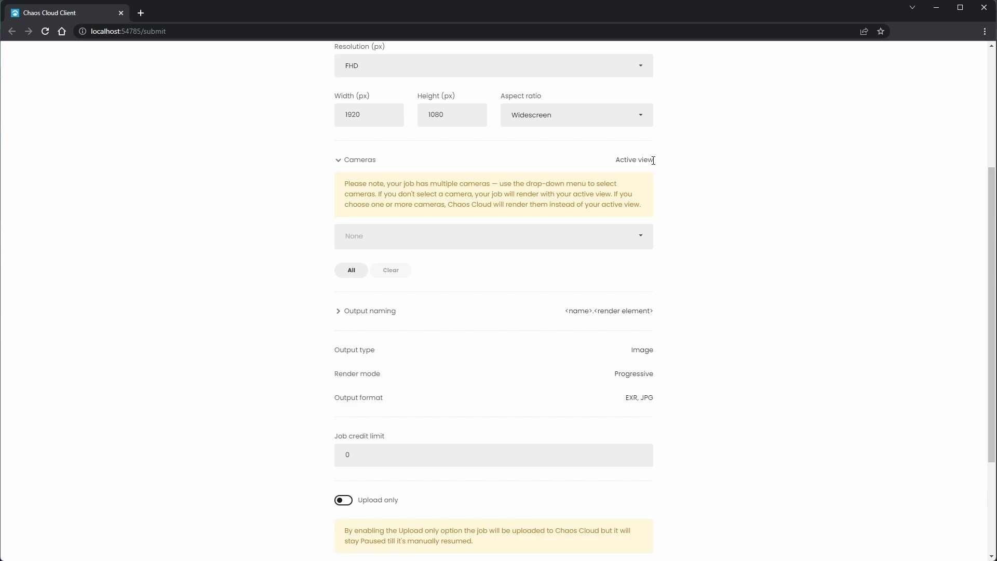
click(595, 241)
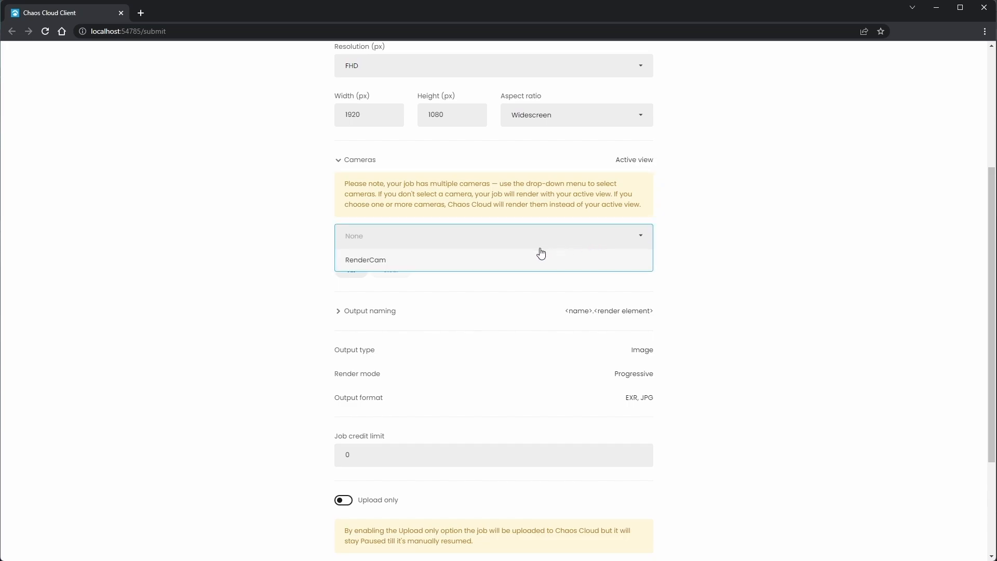
click(417, 262)
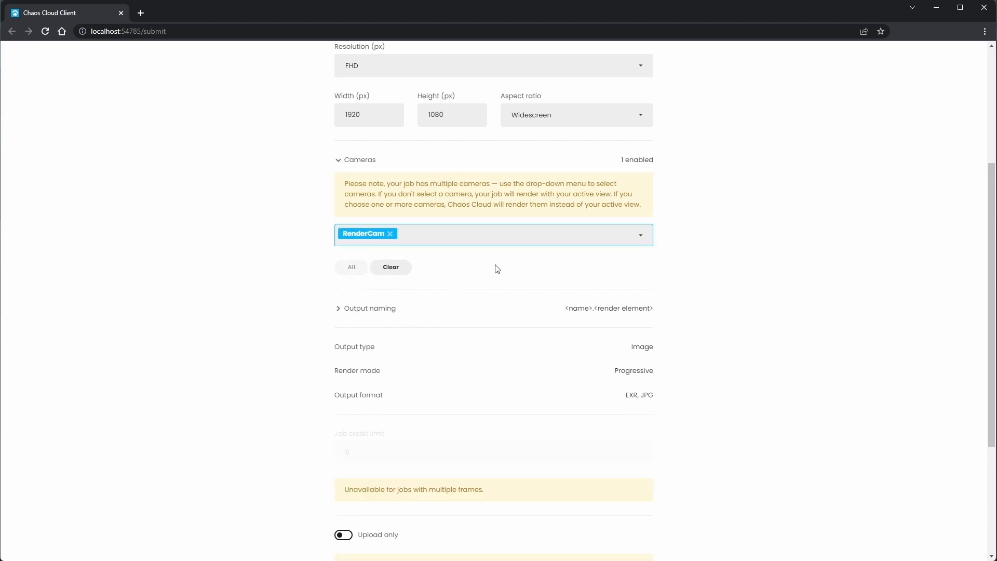
click(760, 307)
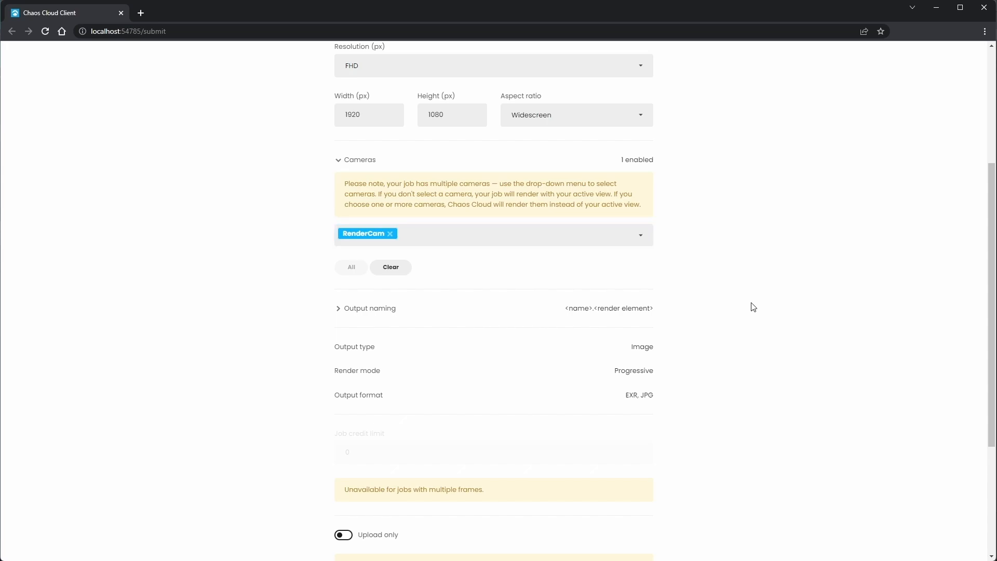
scroll(752, 307, down, 4)
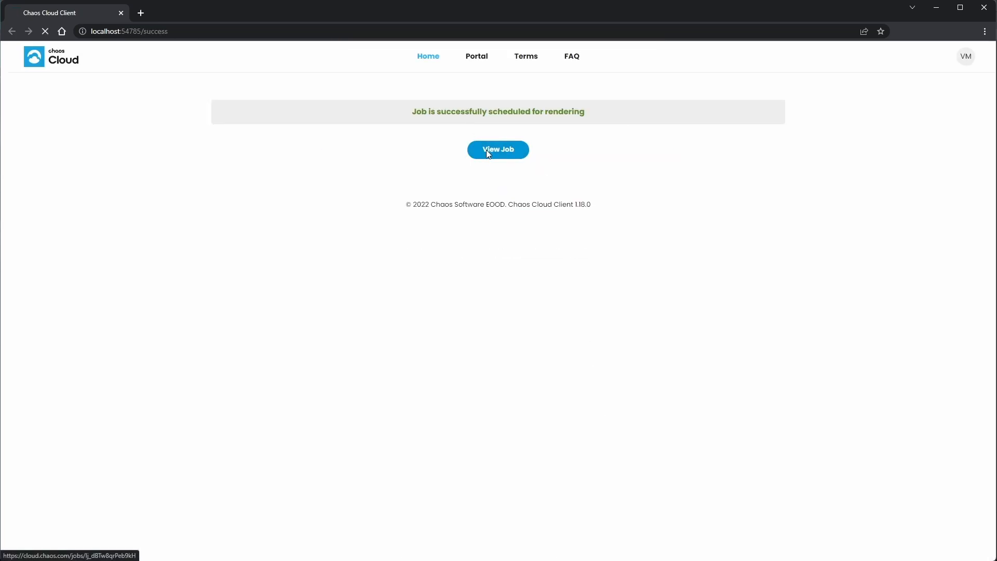
Open the submitted 3ds_vray6_ChaosScatter job in Chaos Cloud and view its RenderCam render.
click(486, 149)
click(497, 347)
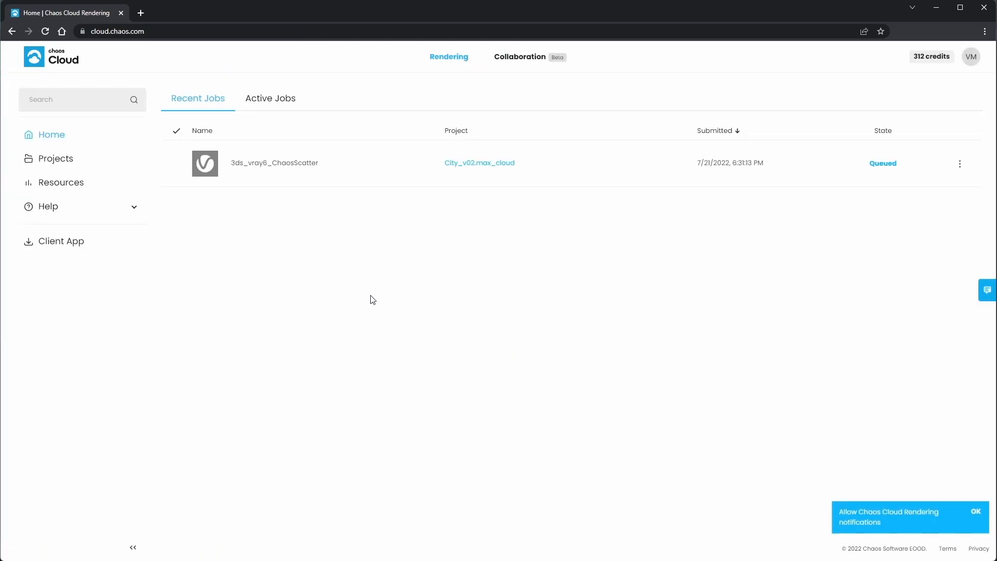
click(288, 165)
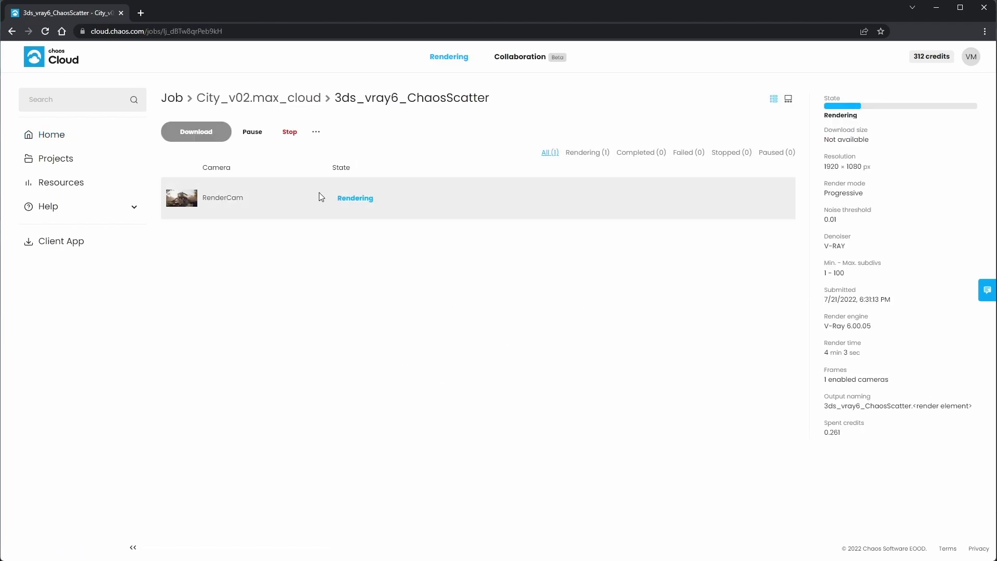
click(182, 202)
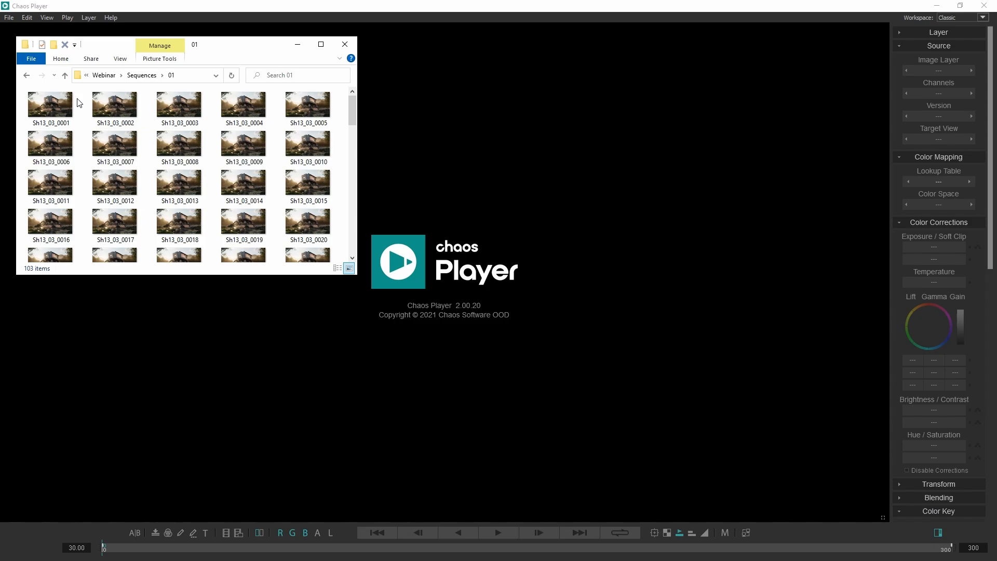
Load the image sequences from folders 01, 02 and 03 into Chaos Player as separate layers and minimize the file browser.
drag(50, 107, 390, 119)
click(140, 77)
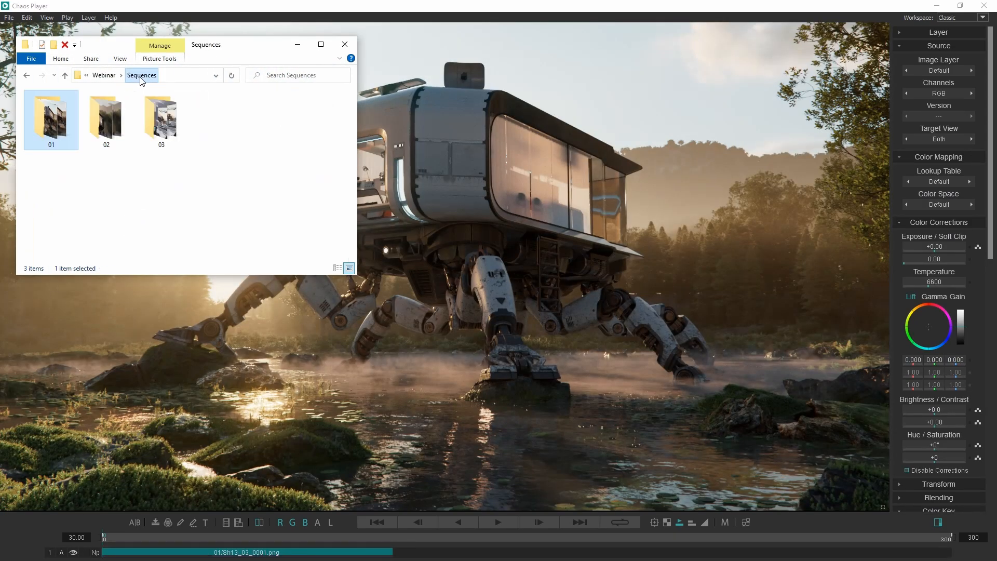
double_click(114, 125)
click(70, 122)
drag(69, 123, 405, 125)
click(141, 76)
double_click(167, 124)
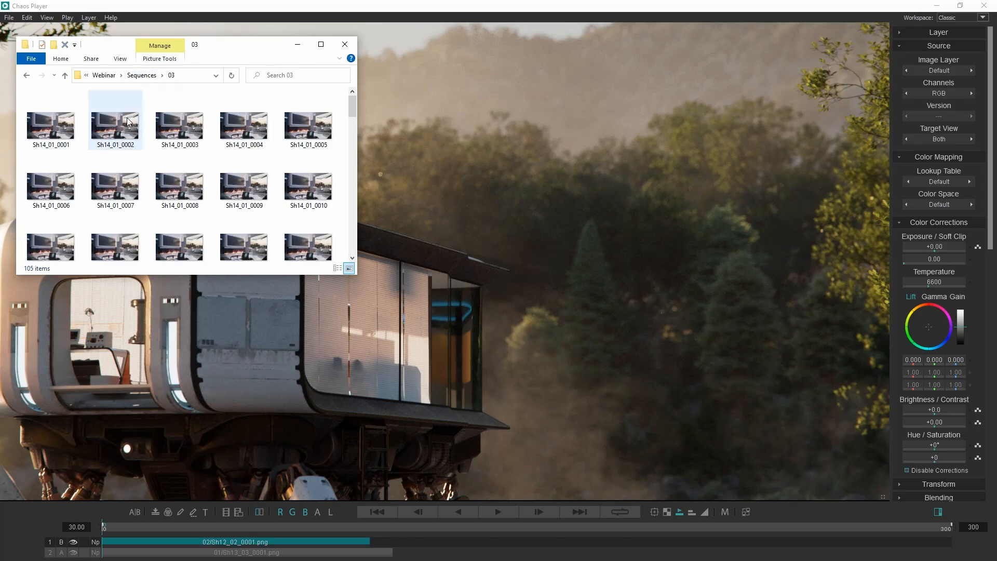
drag(51, 123, 437, 125)
click(297, 45)
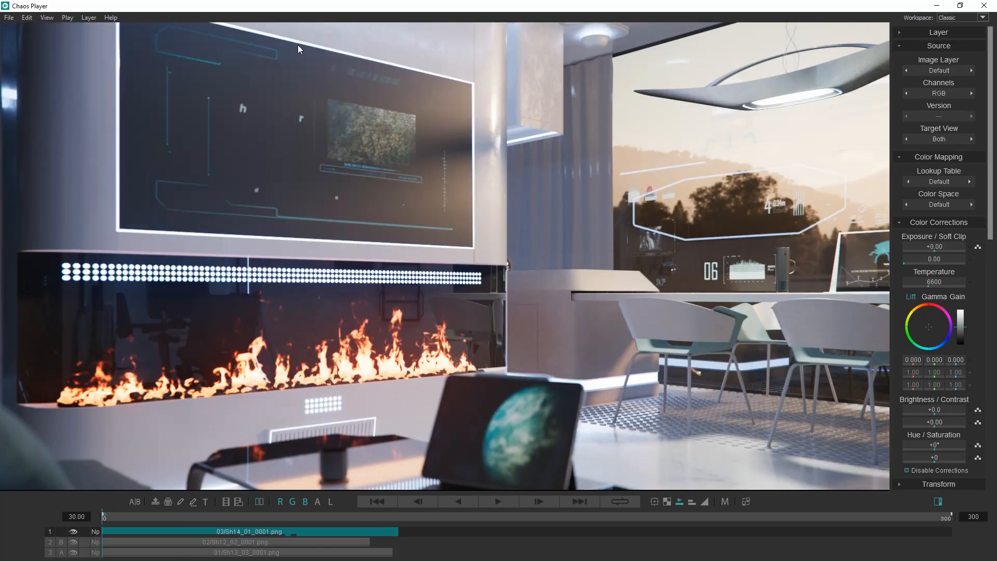
Arrange the Sh13_03, Sh12_02 and Sh14_01 clips one after another on the timeline and start playback.
drag(338, 536, 887, 531)
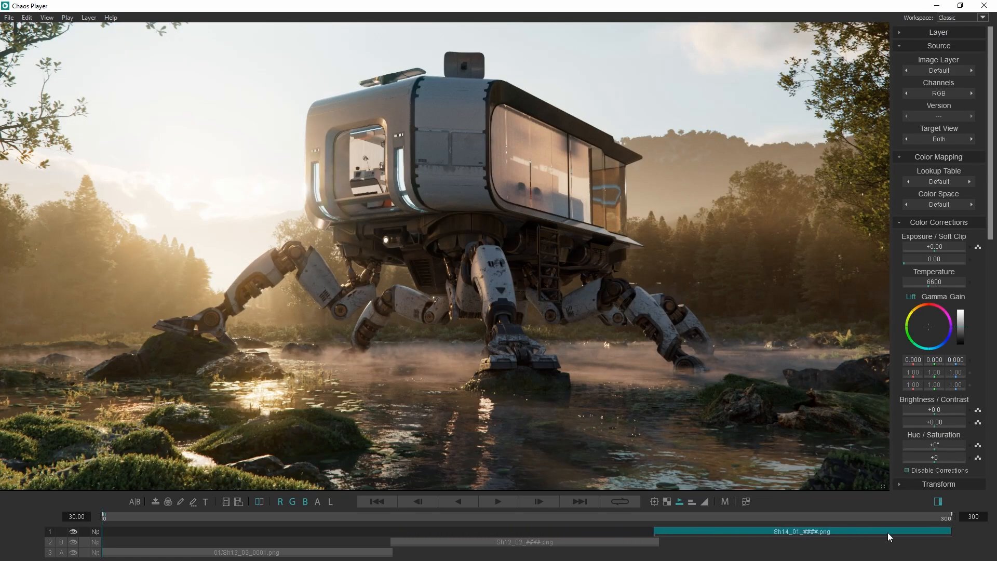
key(space)
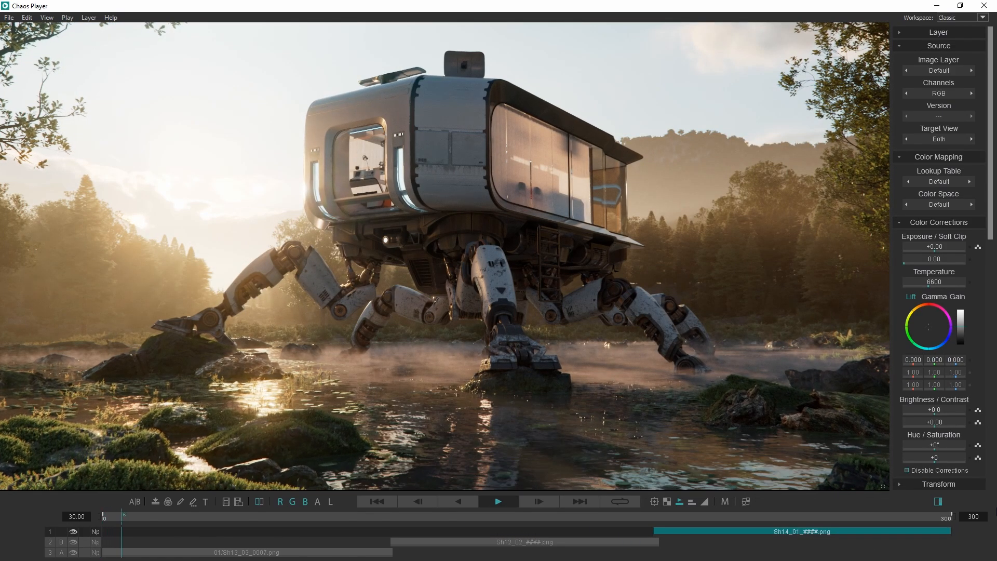